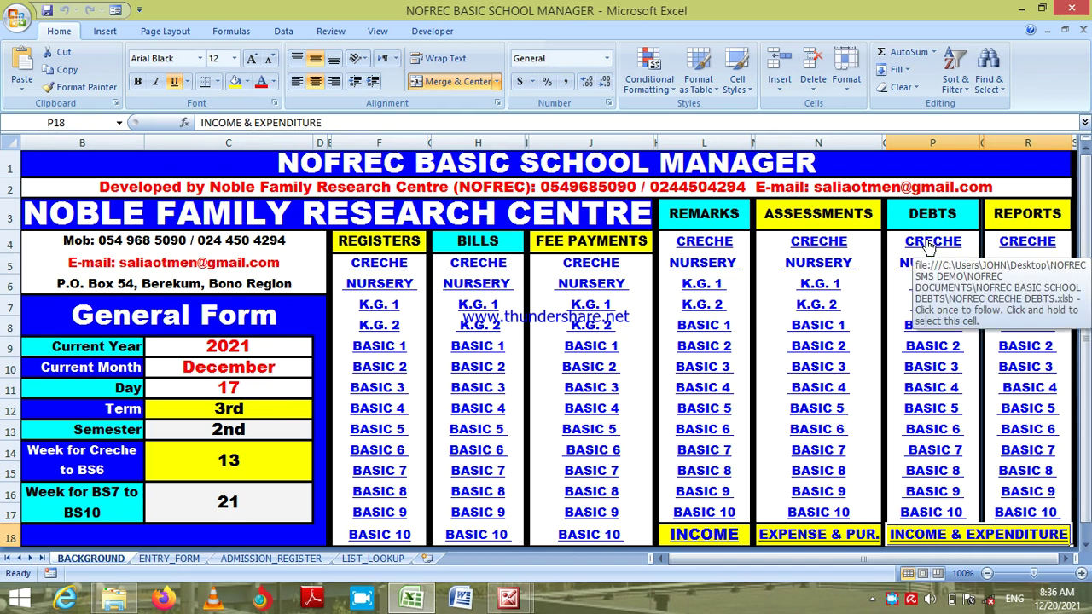
Open the Creche debts workbook and examine the Balance column for the students in rows 7 and 8.
click(930, 244)
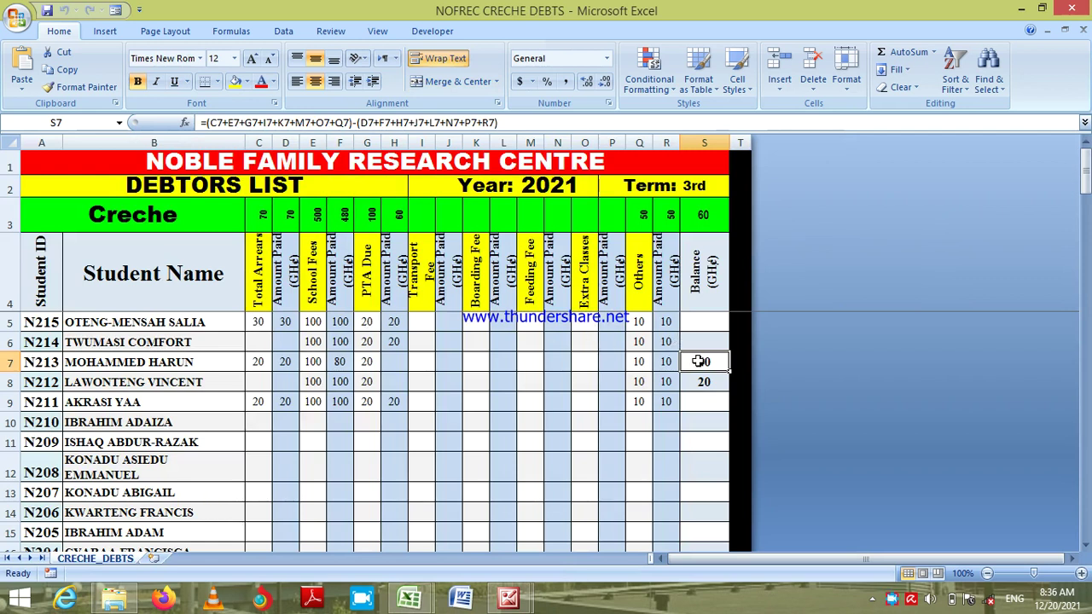
click(193, 362)
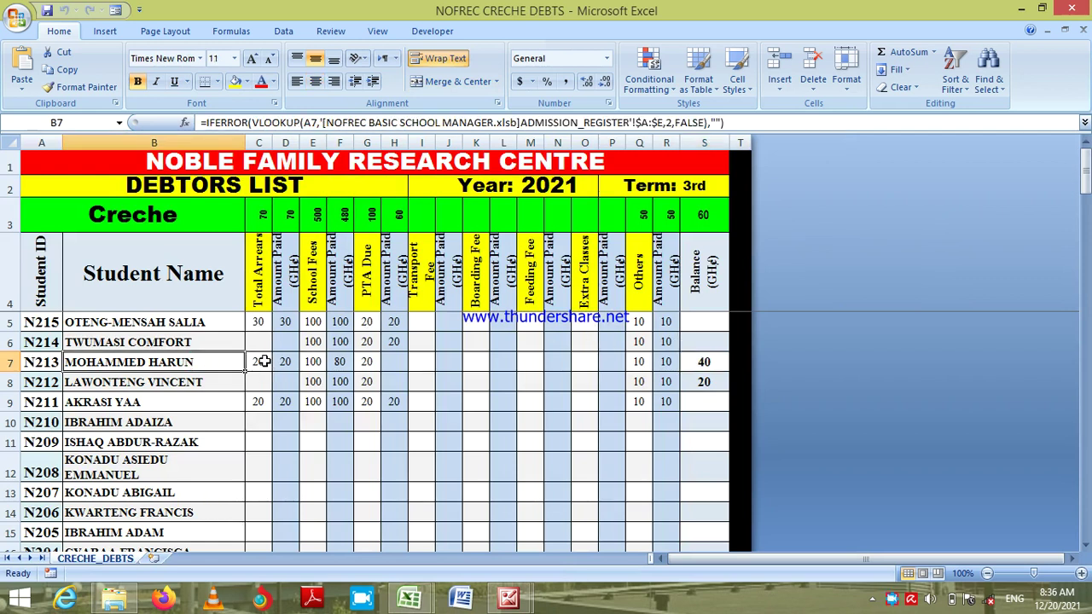
click(209, 383)
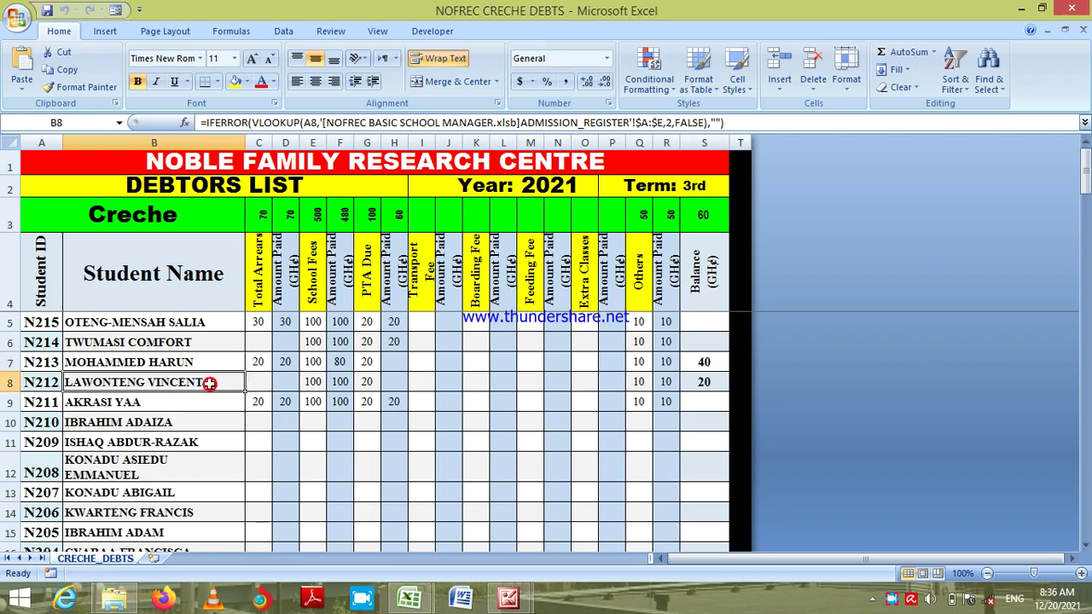
click(708, 364)
click(705, 384)
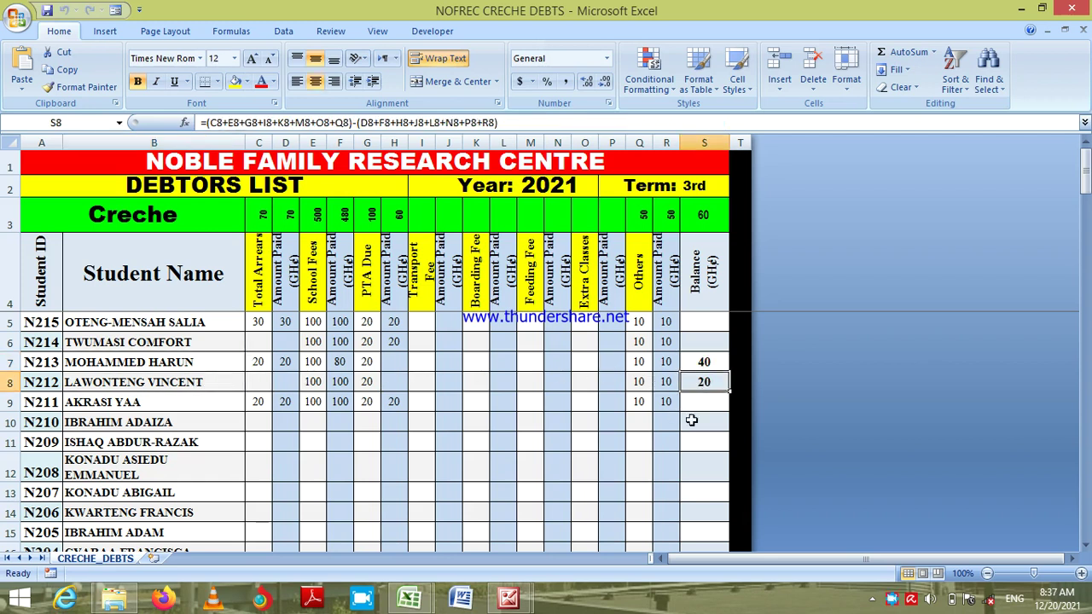
click(708, 420)
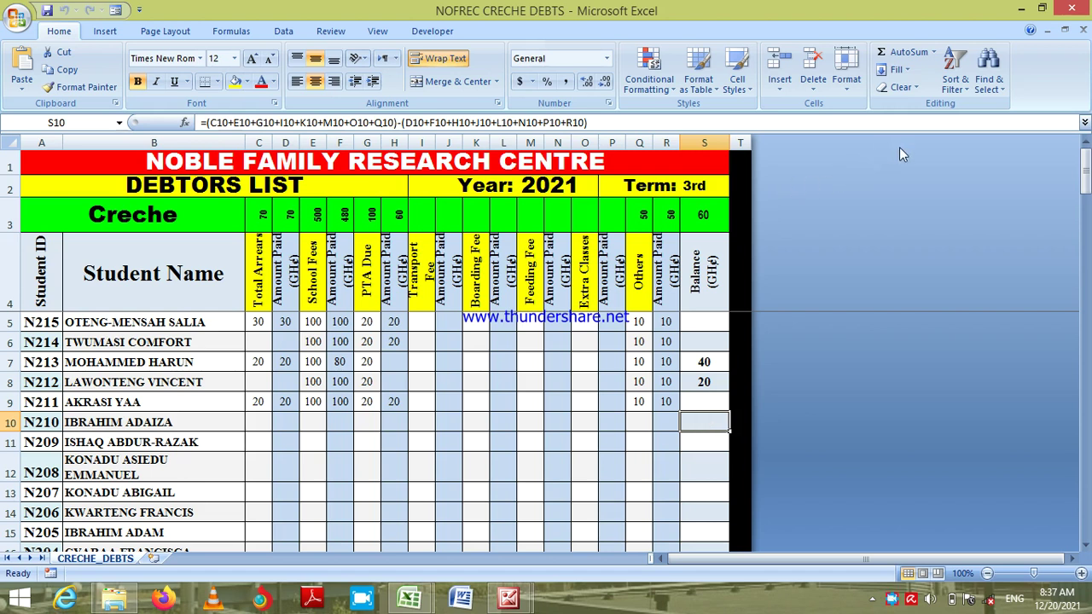
Save and close the Creche debts workbook, and open the Income & Expenditure workbook at the Balance C/D field of its entry form.
click(1074, 9)
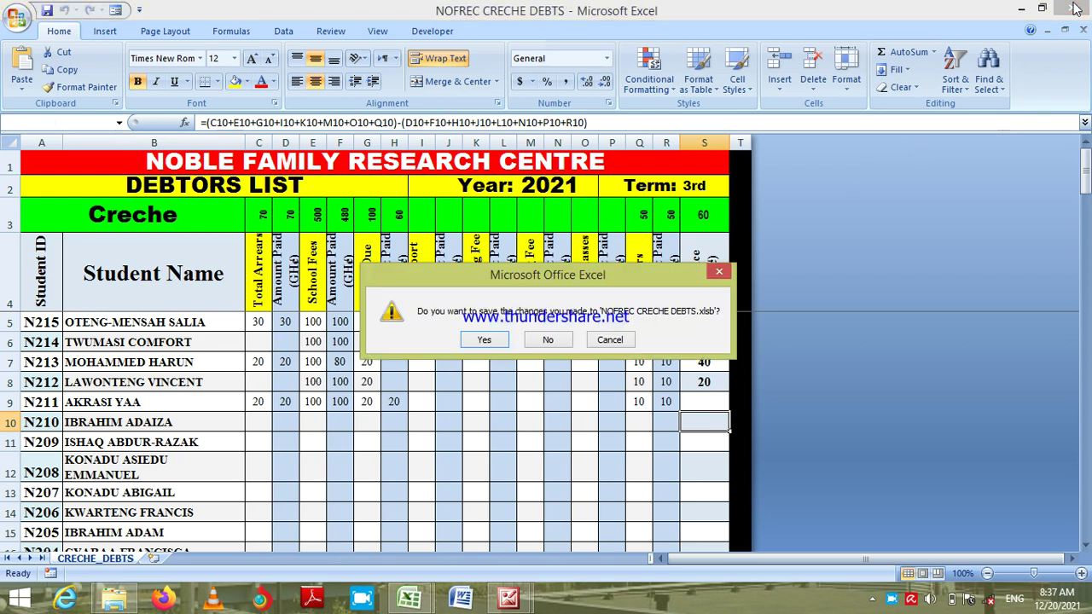
click(485, 339)
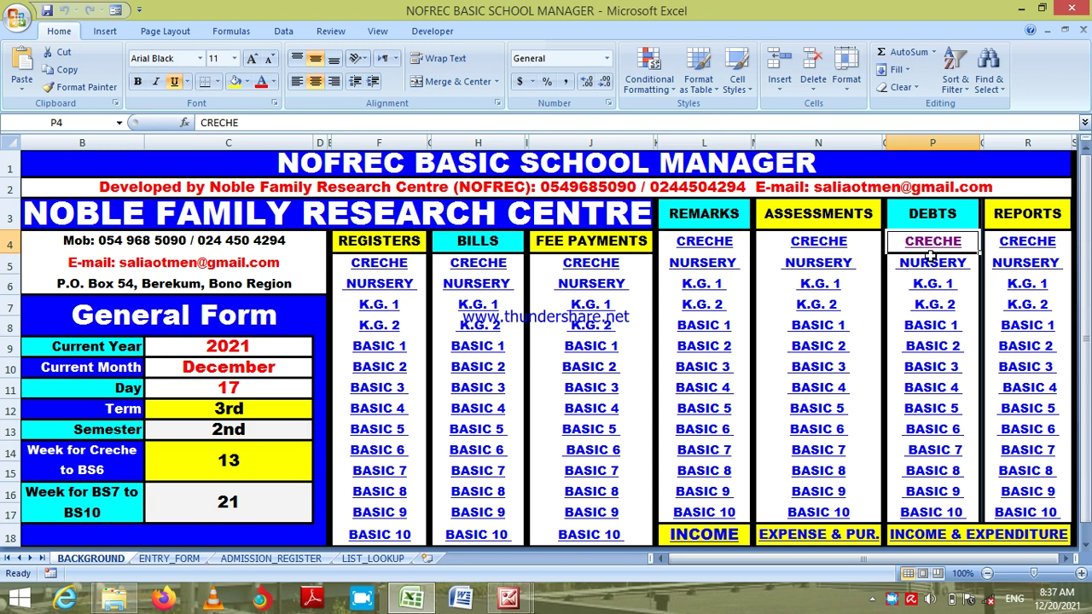
click(925, 542)
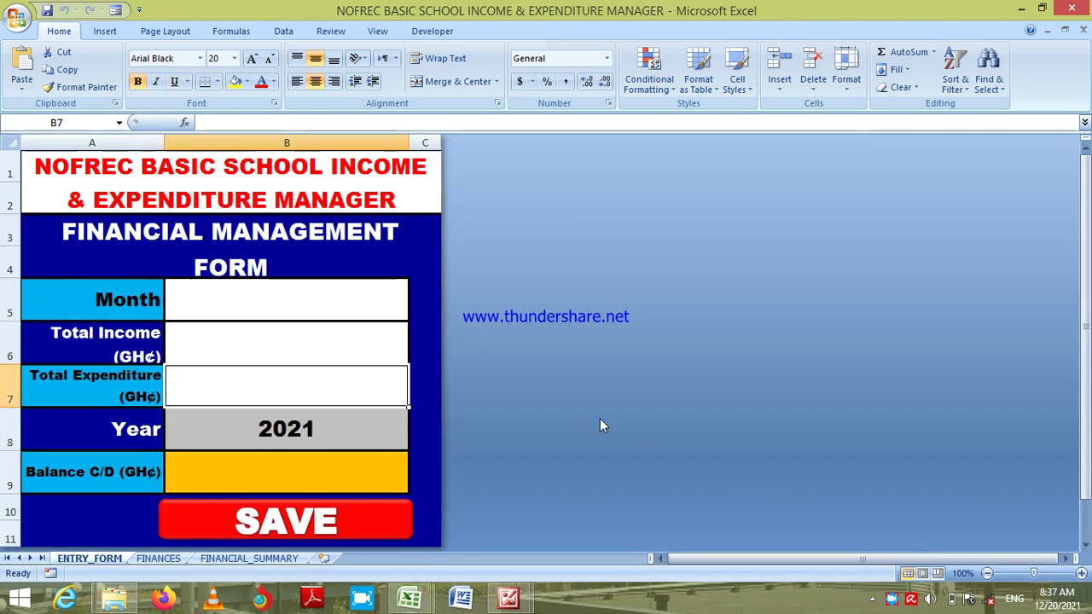
click(287, 472)
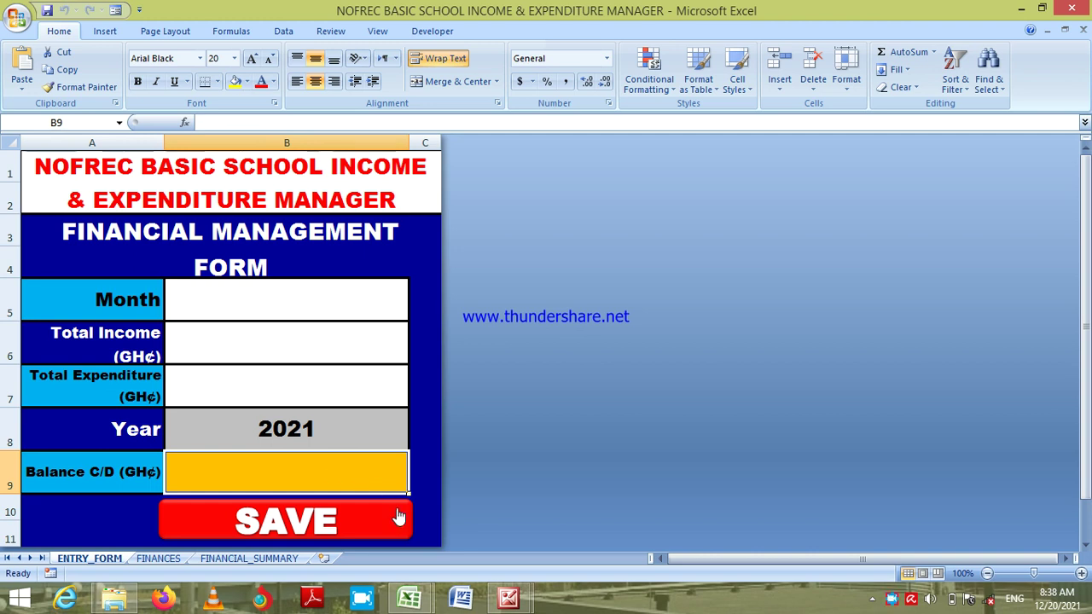
Open the FINANCIAL_SUMMARY sheet and review the monthly income figures from April down to November.
click(237, 560)
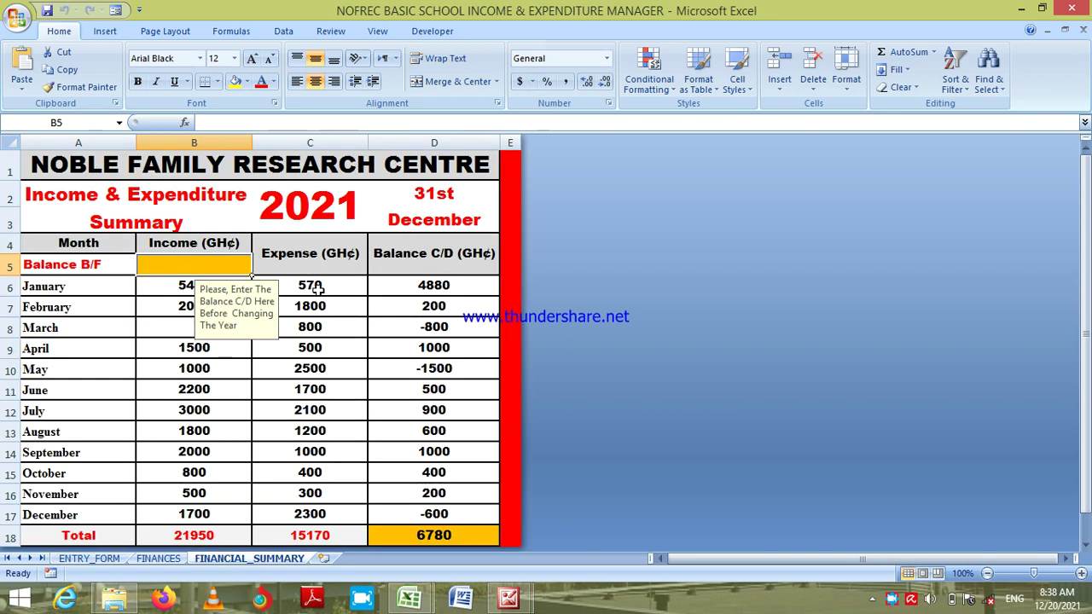
click(196, 348)
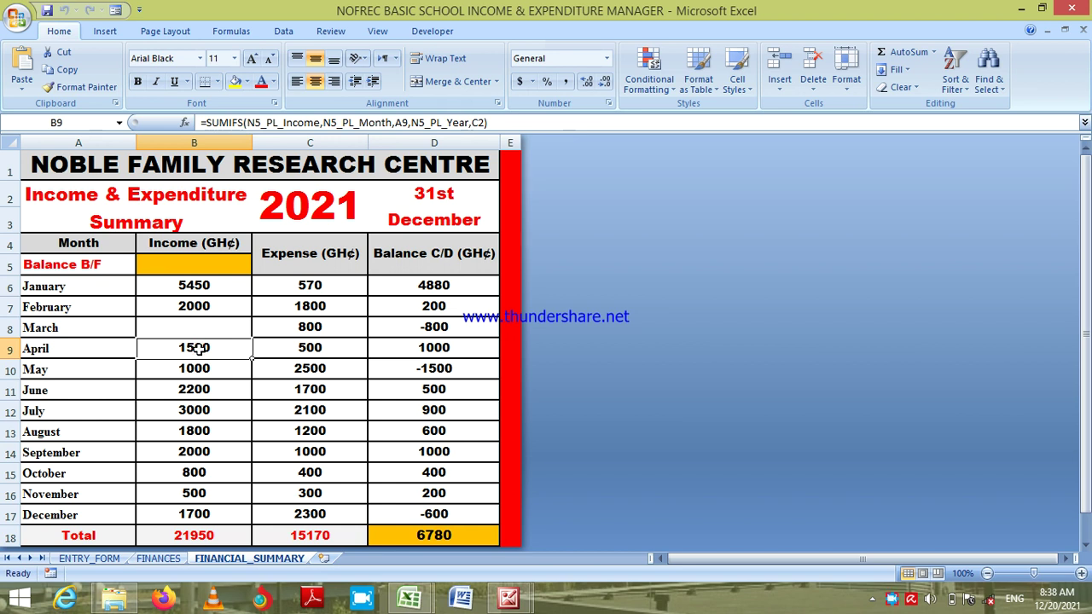
key(Down)
key(Down)
key(Down)
key(Down)
key(Down)
key(Down)
key(Down)
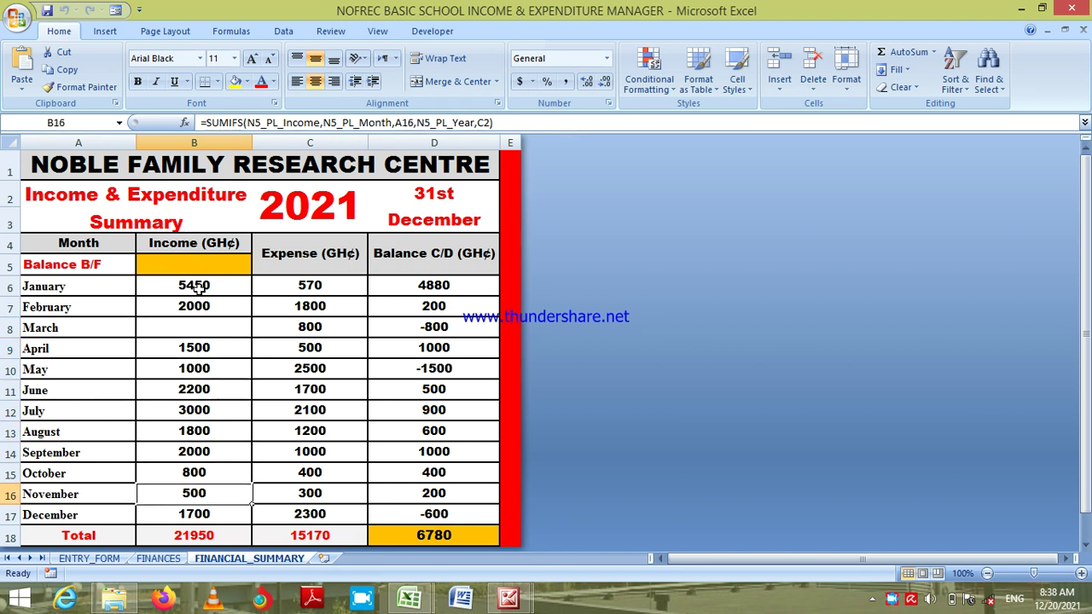
Examine January's income, expense and balance figures, followed by February's income and expense.
click(226, 294)
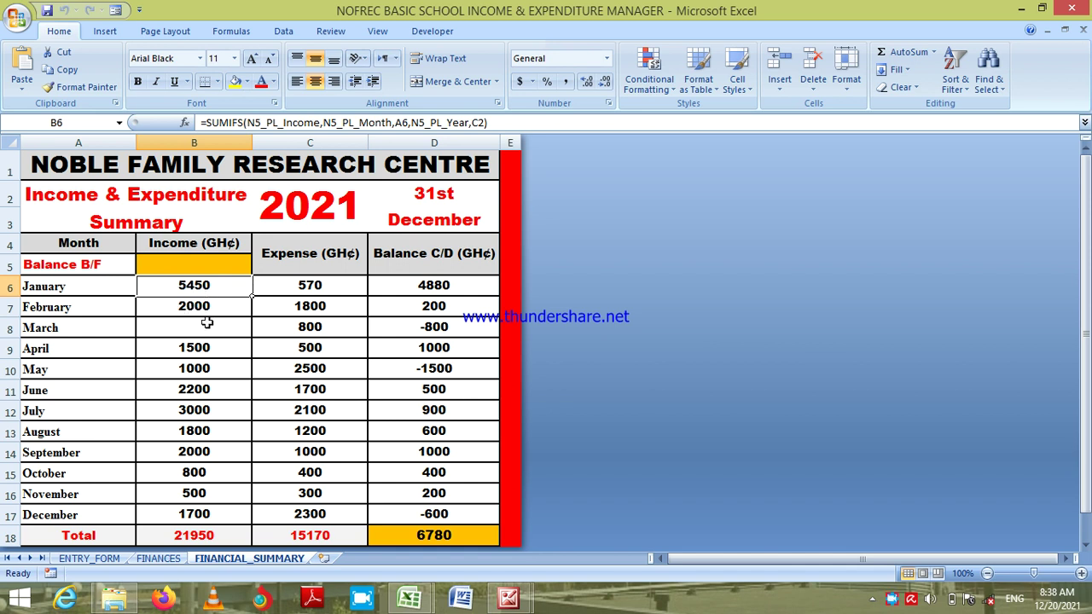
click(298, 286)
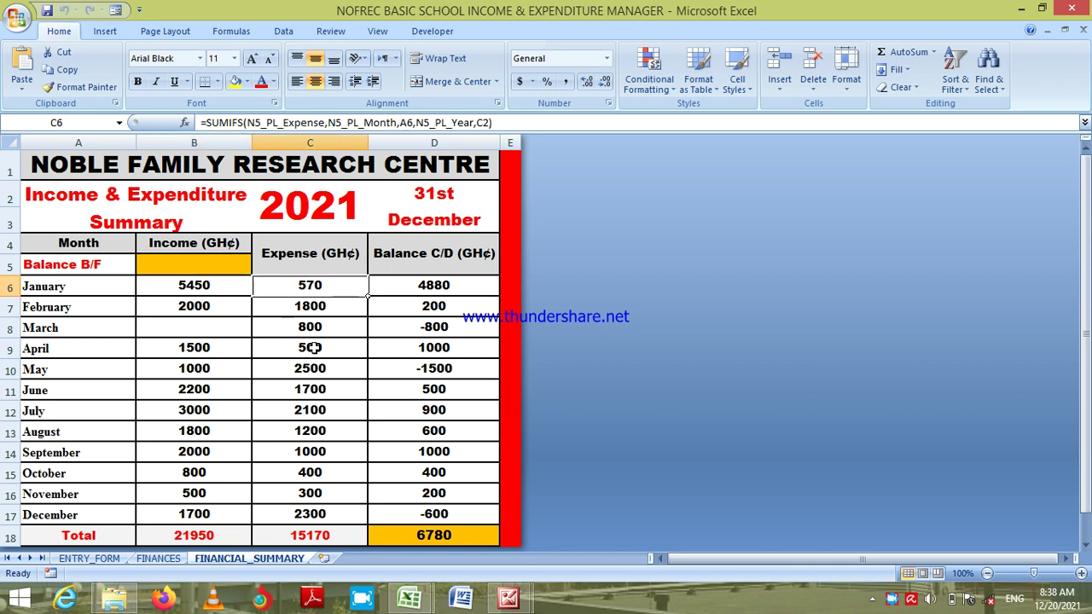
click(454, 290)
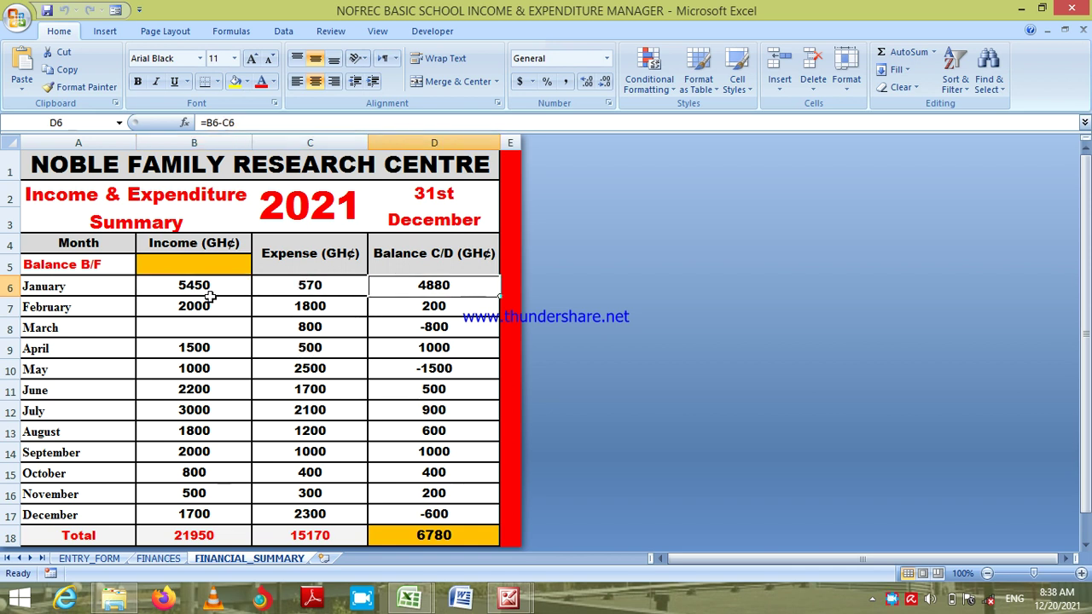
click(209, 309)
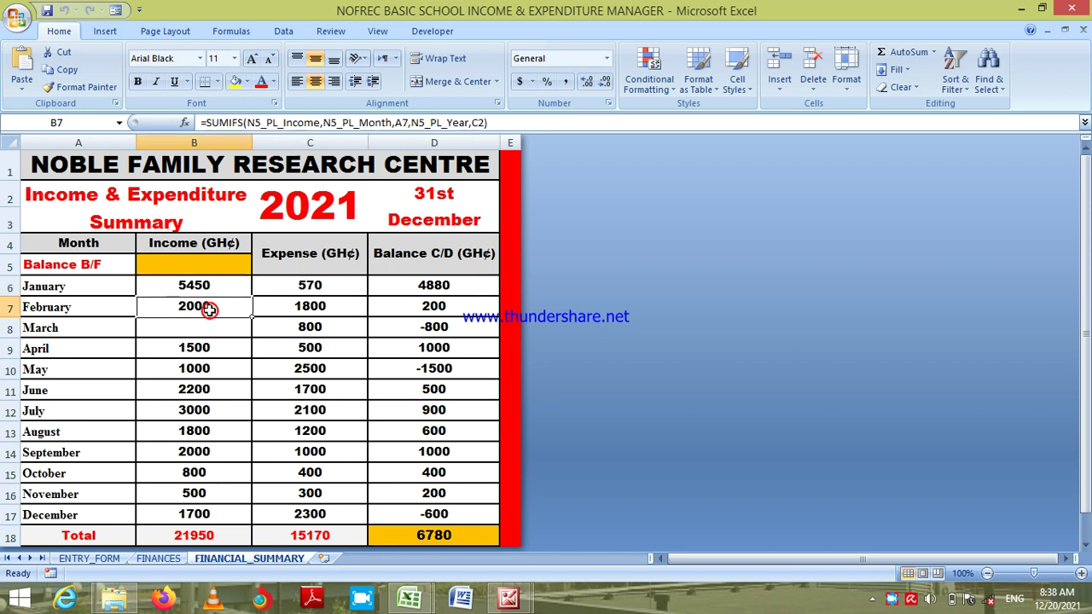
click(316, 311)
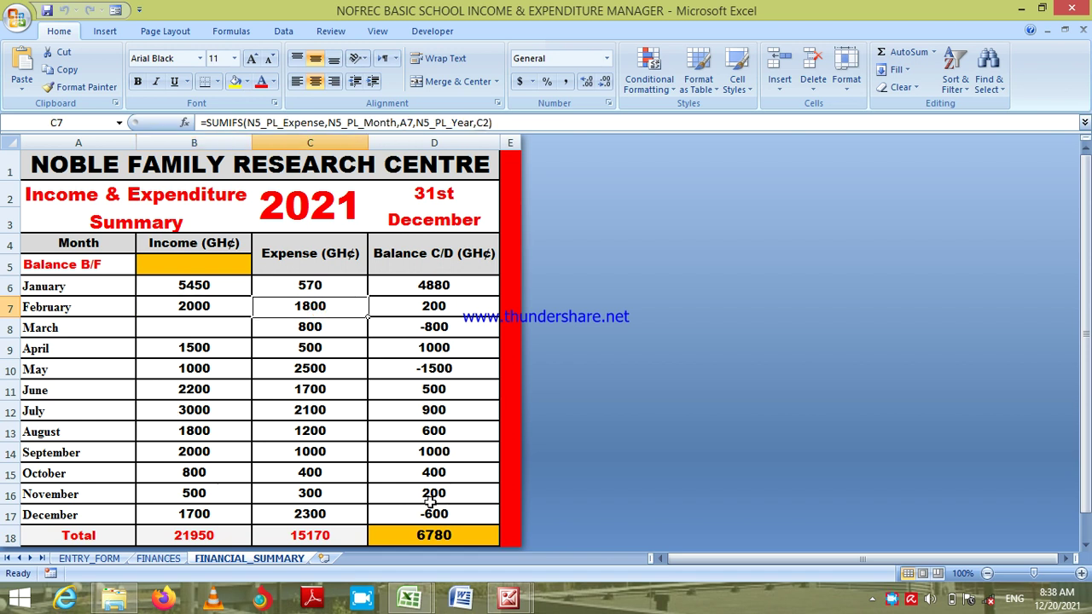
Inspect the Total row's income, expense and Balance C/D cells in the financial summary.
click(210, 536)
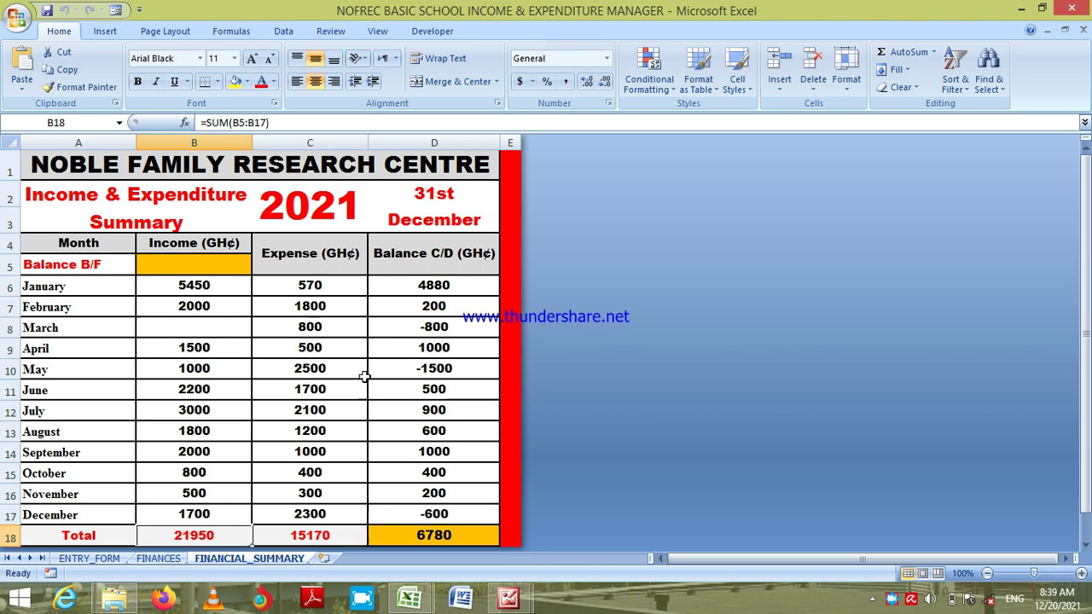
click(313, 302)
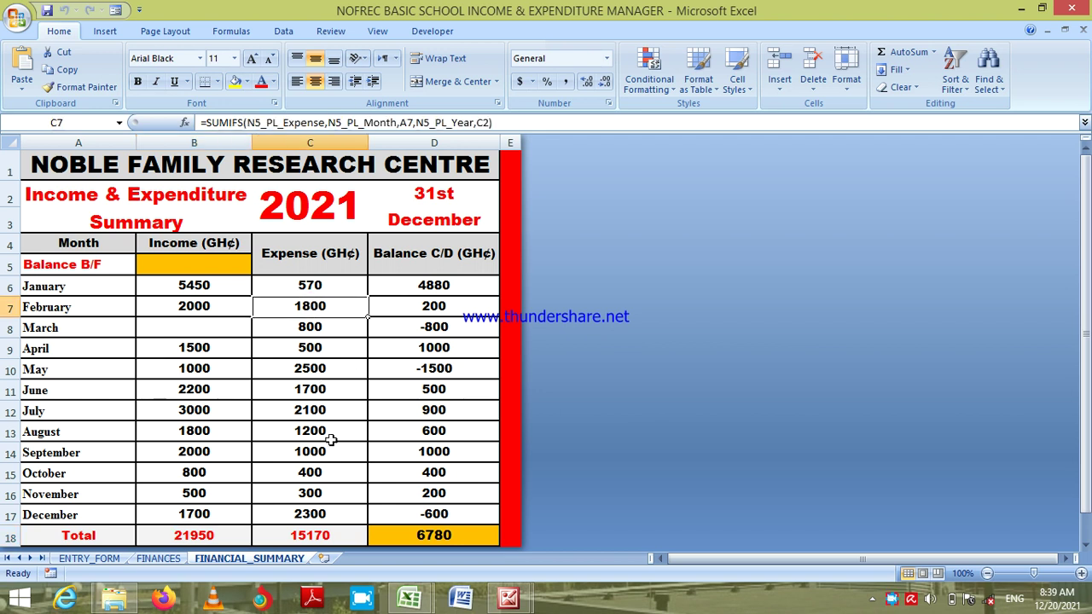
click(318, 534)
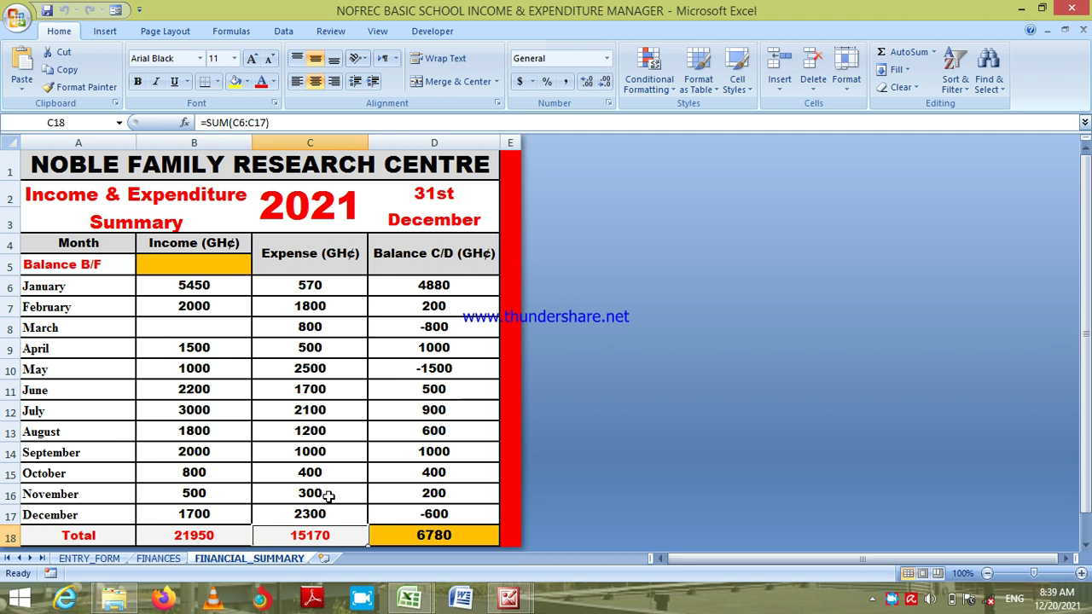
click(211, 538)
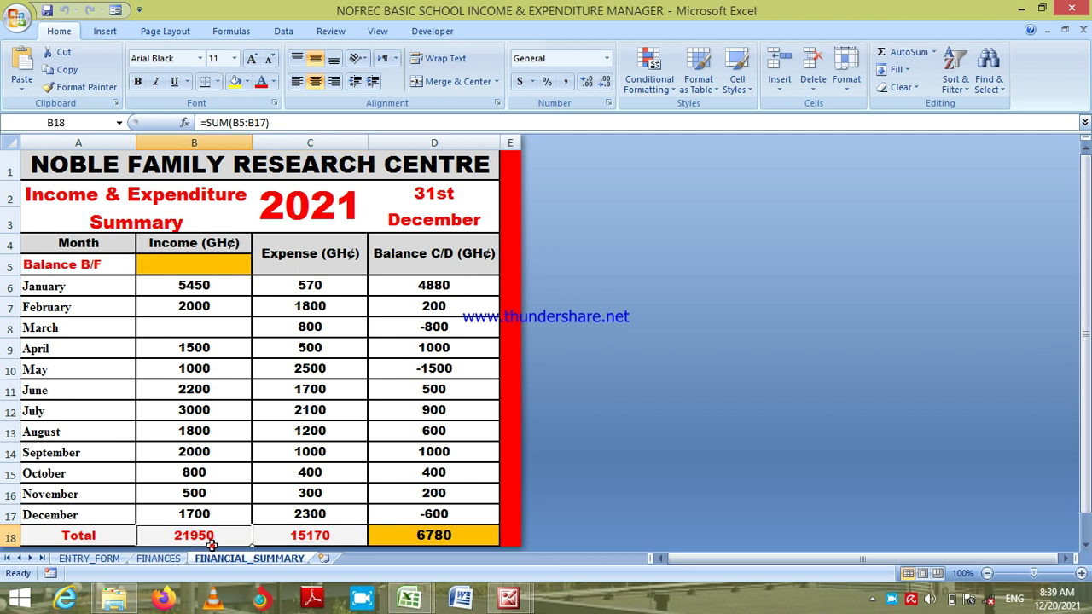
click(437, 541)
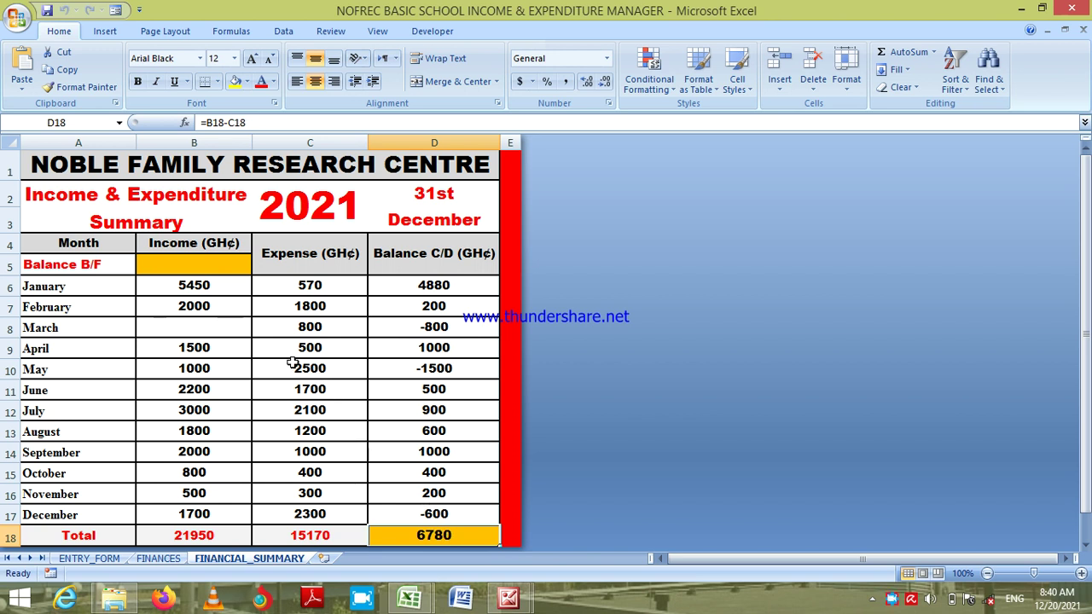
Check the Balance B/F cell and compare the ENTRY_FORM sheet with the FINANCIAL_SUMMARY sheet.
click(213, 267)
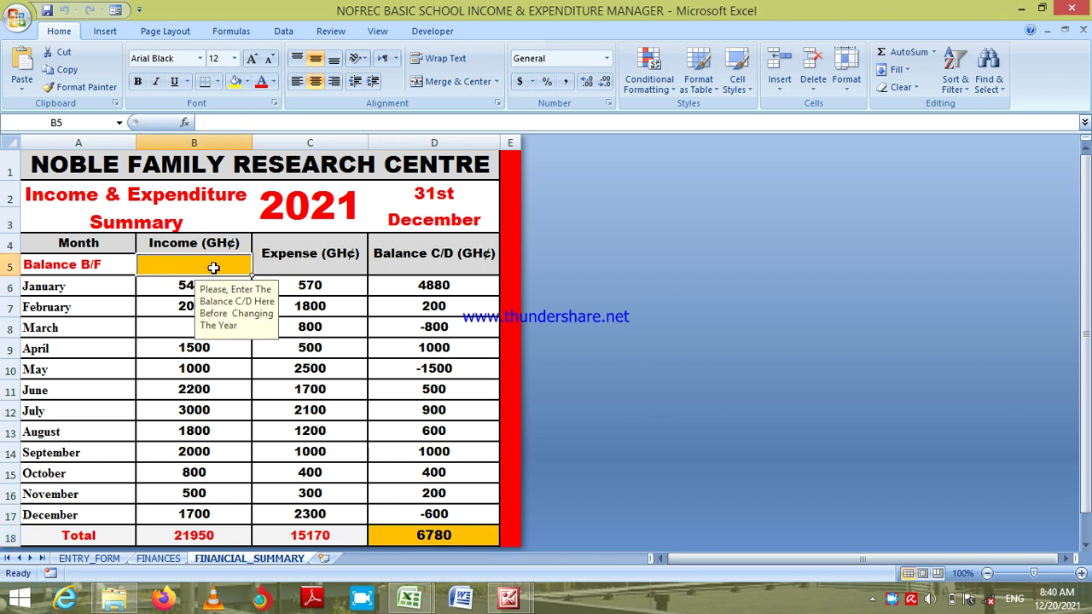
click(102, 559)
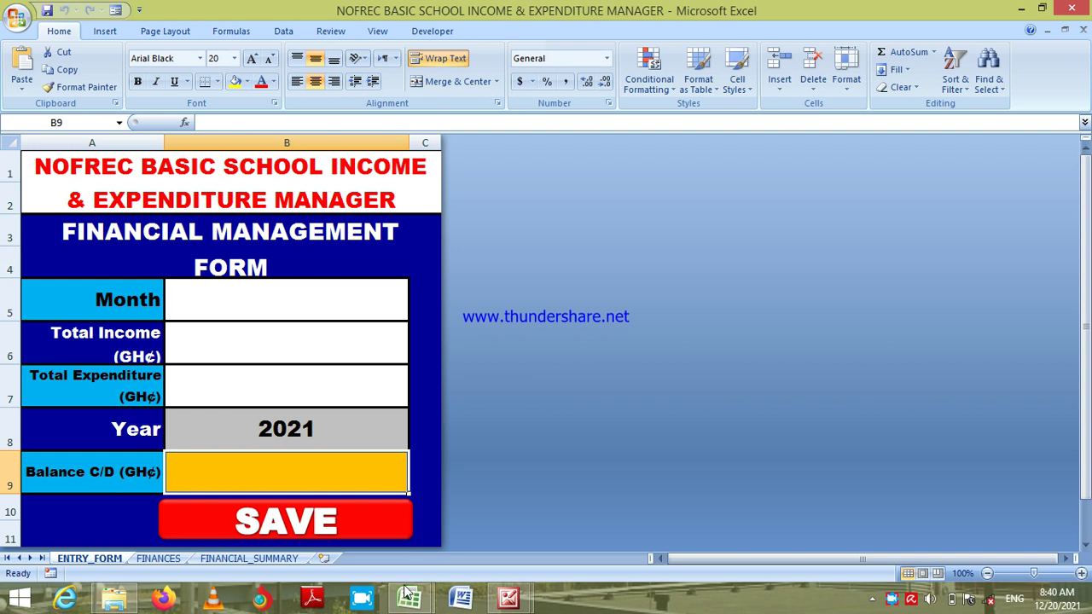
click(271, 562)
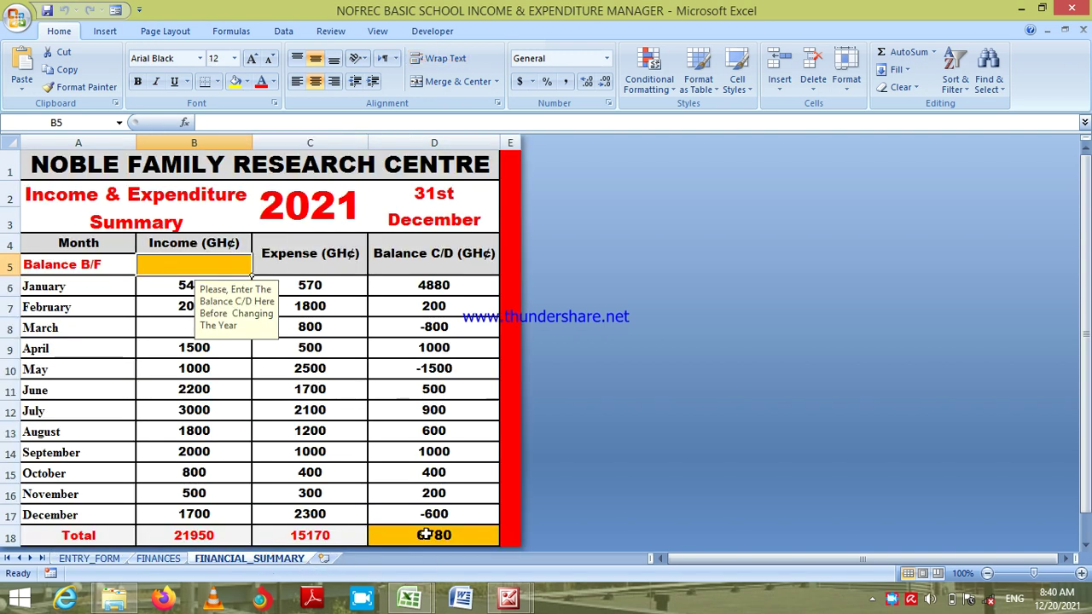
click(94, 558)
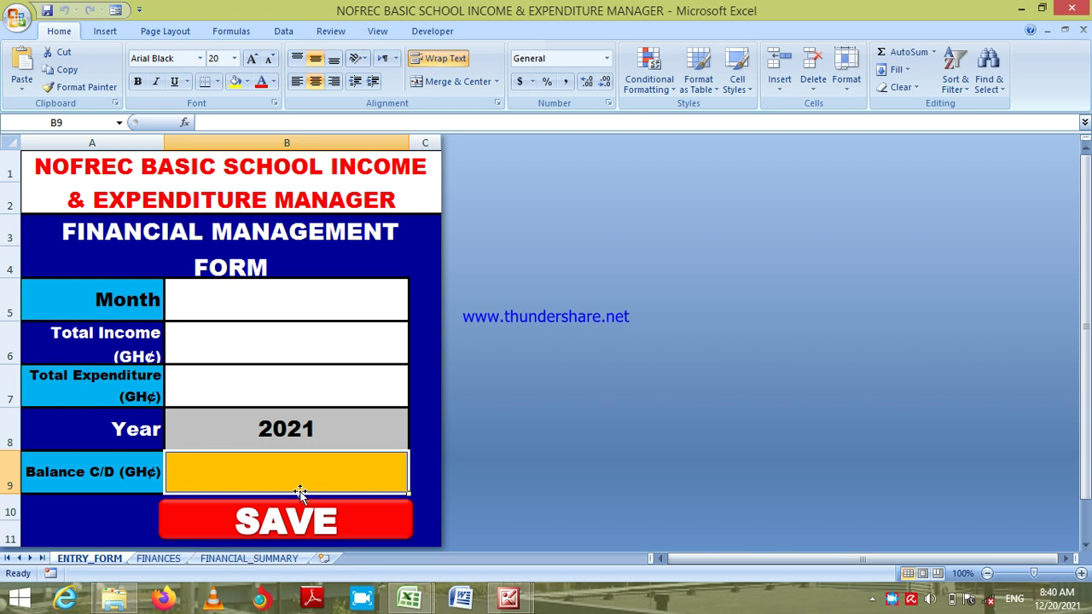
click(256, 562)
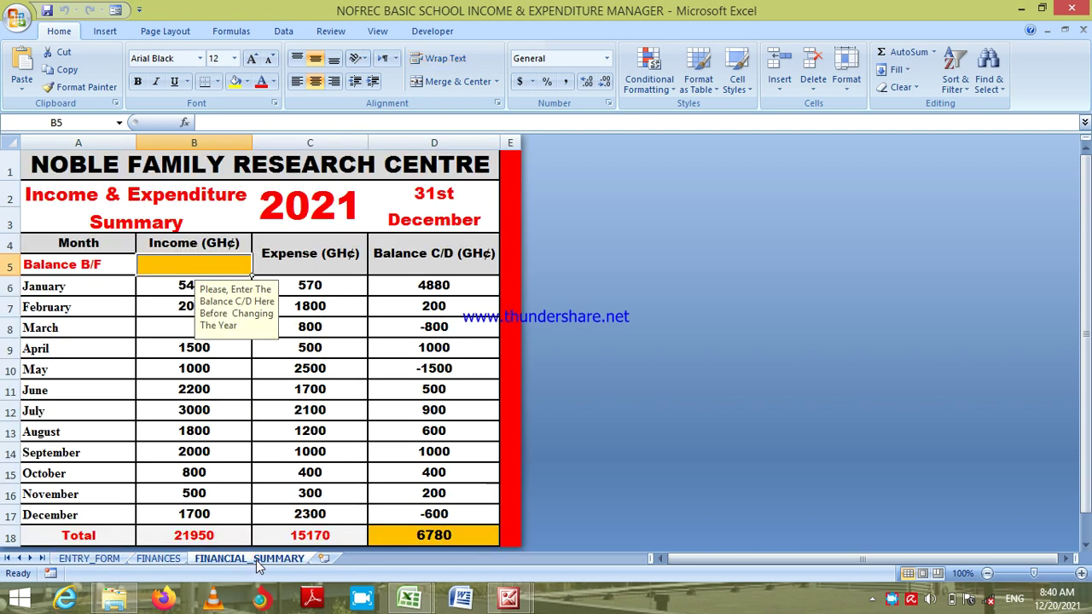
Carry the year's total Balance C/D forward by entering 6780 as the Balance B/F in cell B5.
click(403, 539)
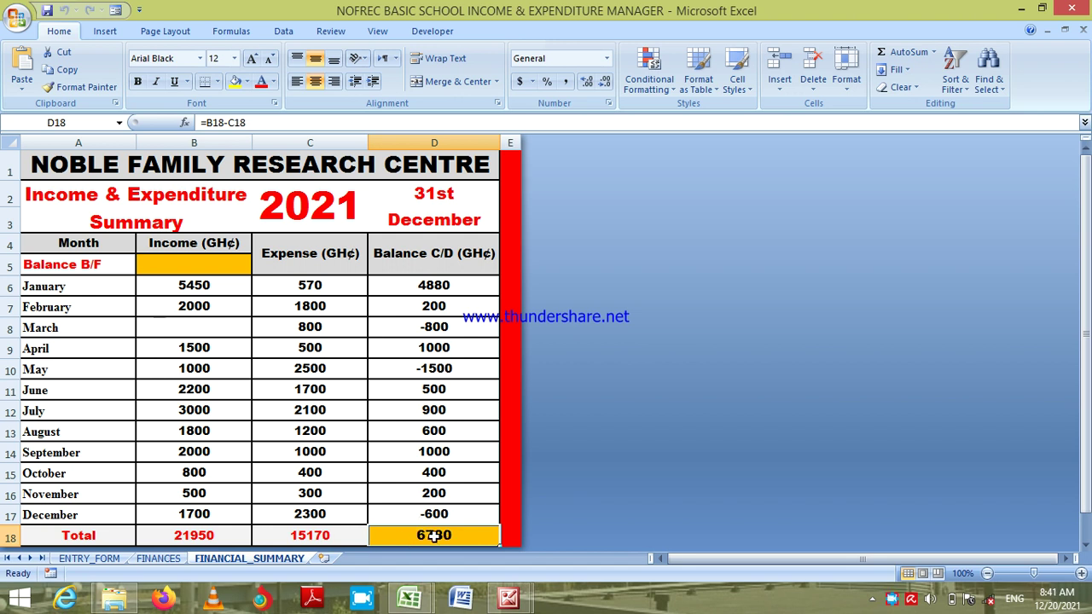
click(201, 267)
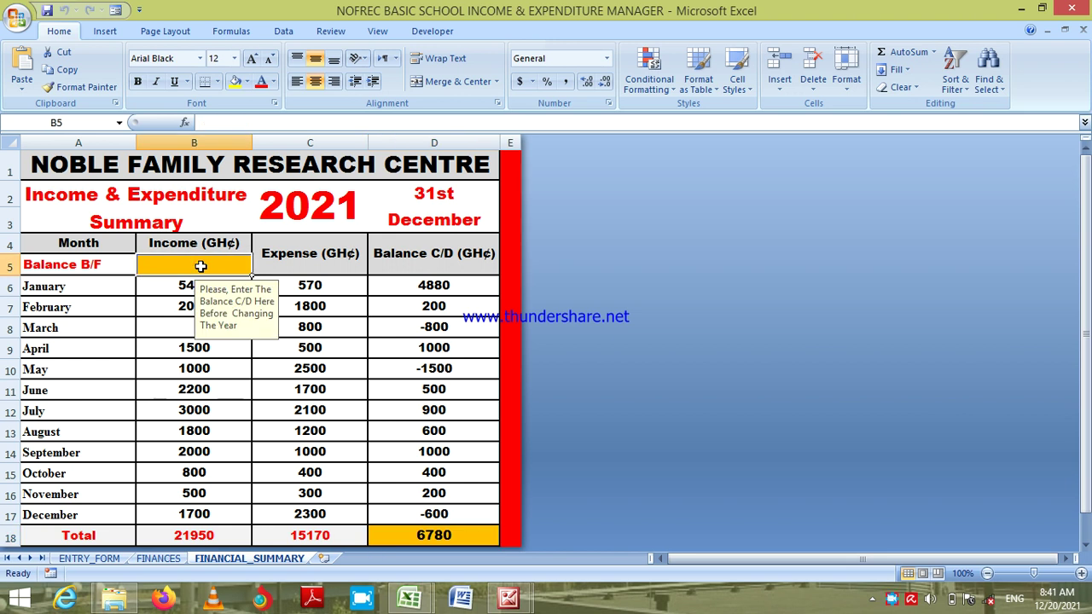
text(6780)
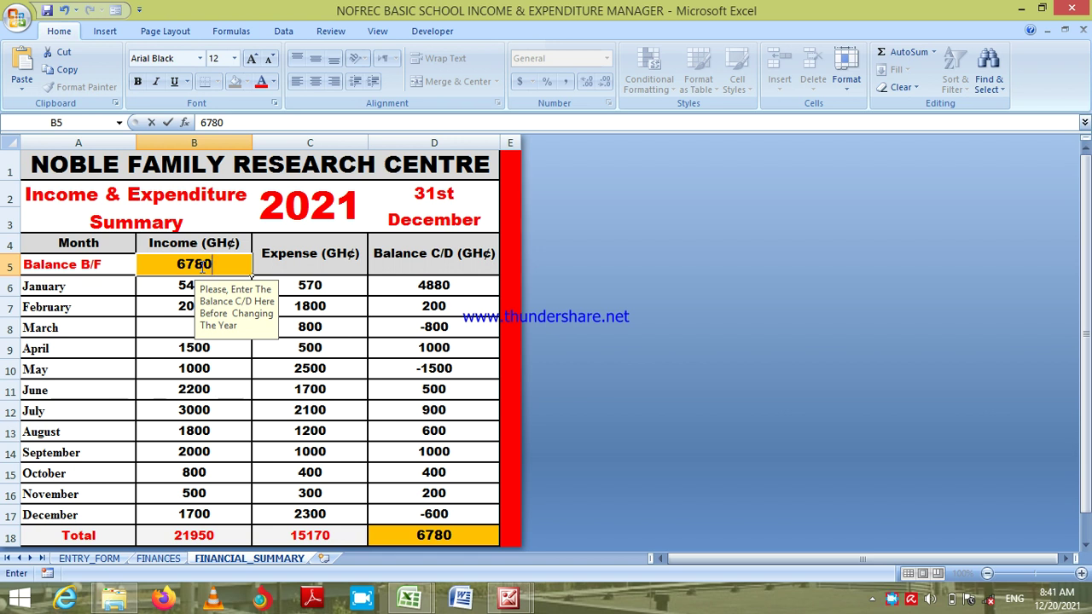
key(Return)
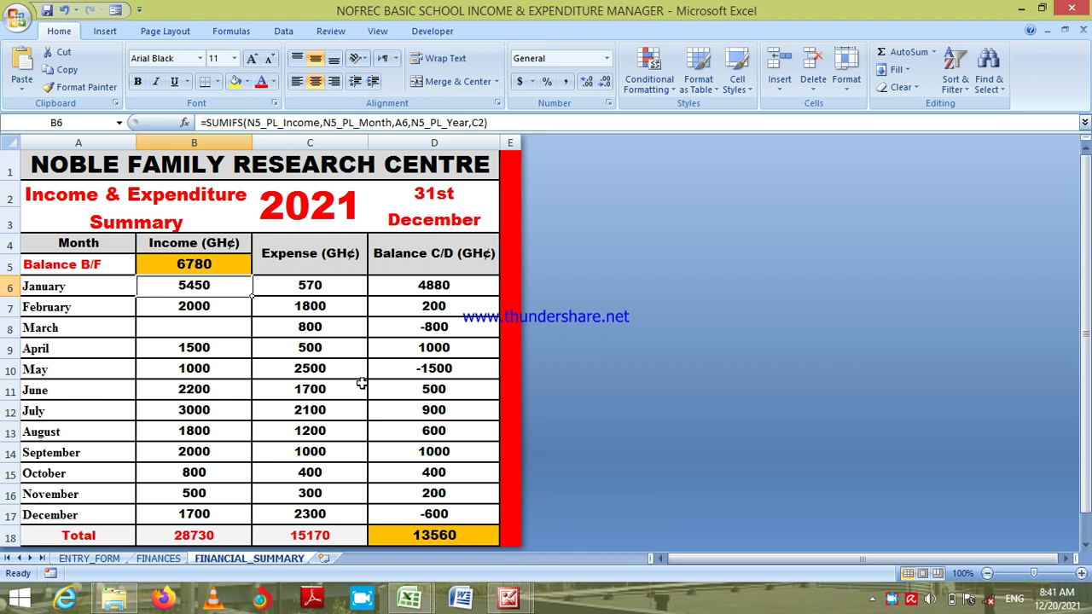
Review the Balance B/F entry and the linked year cell in the summary heading.
click(205, 264)
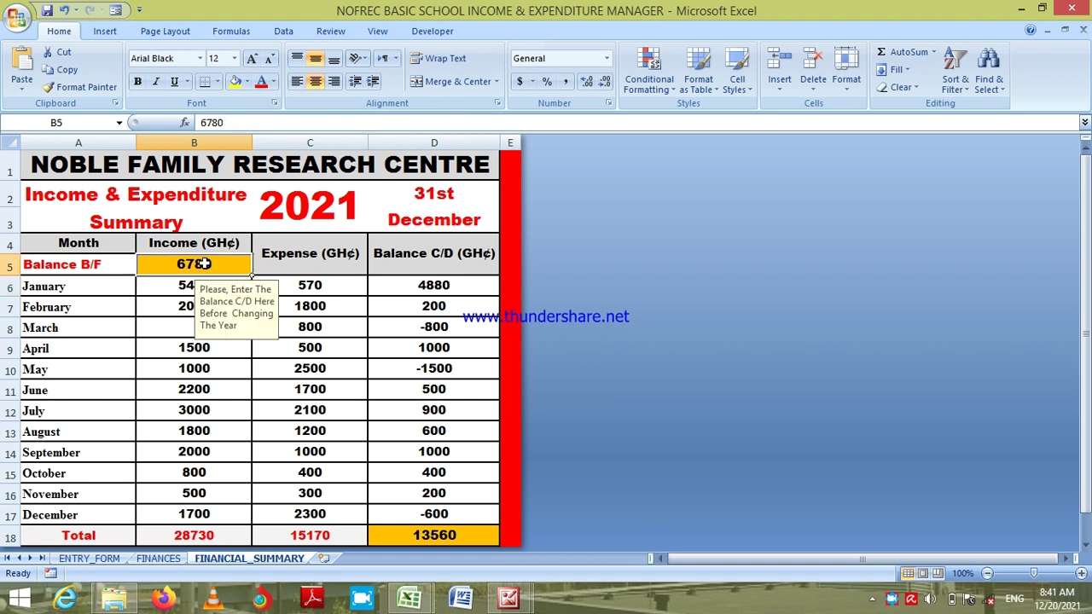
key(Down)
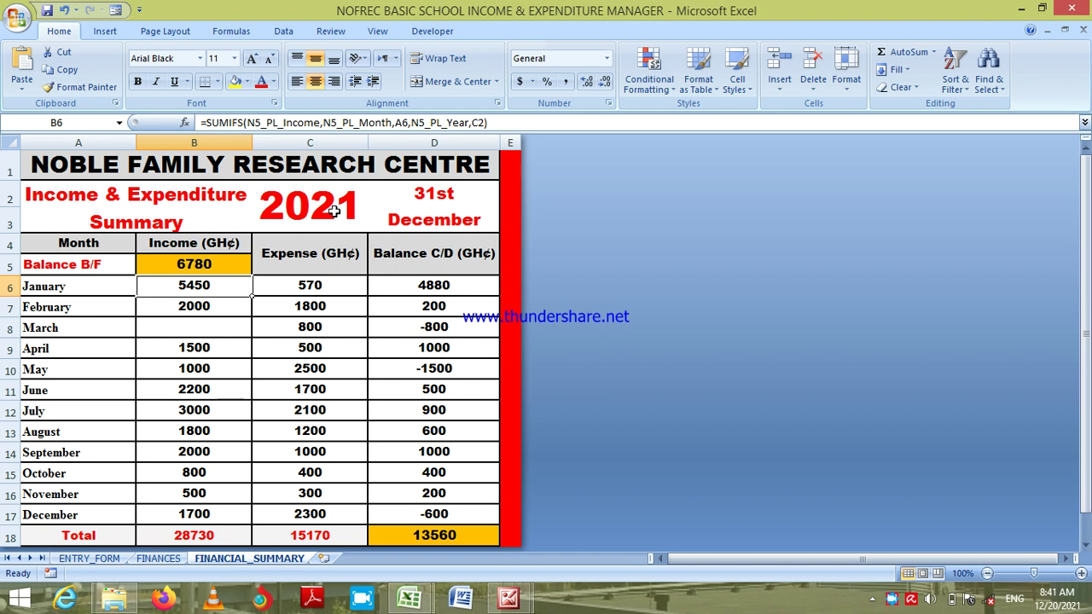
click(334, 212)
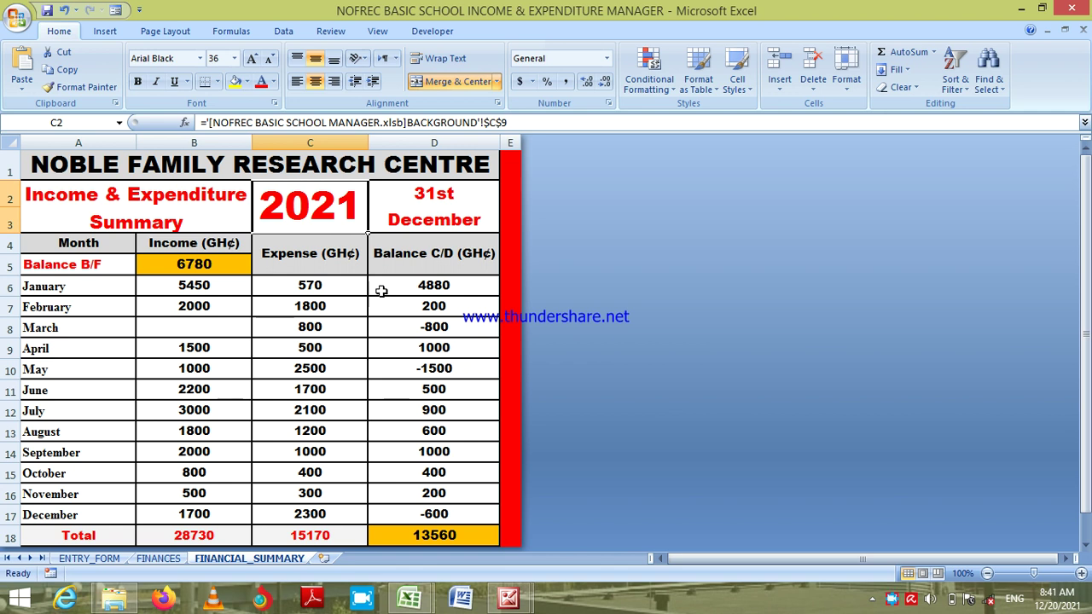
click(202, 265)
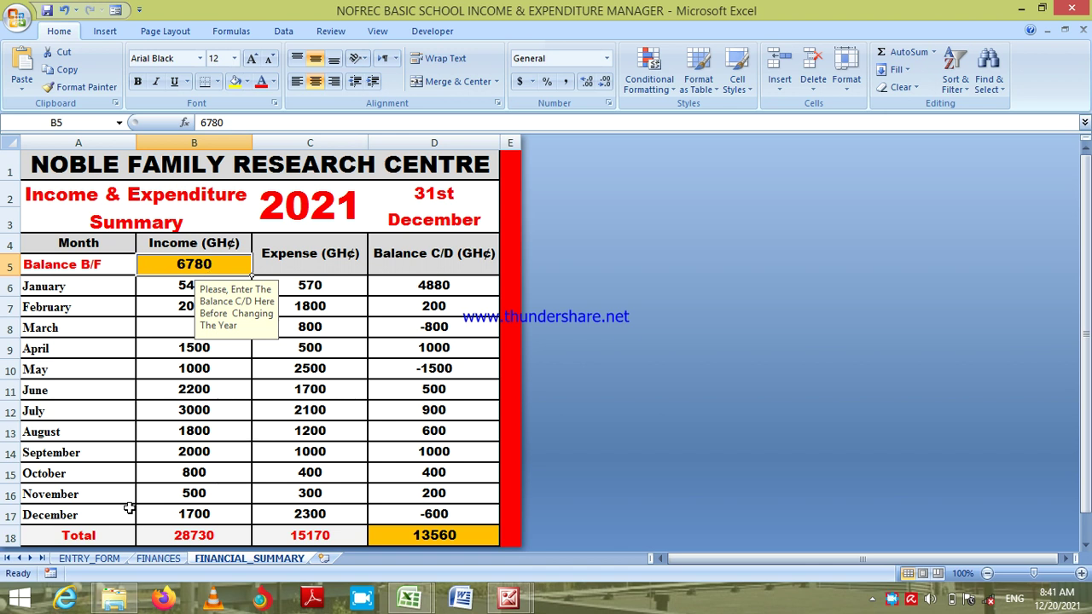
Check the ENTRY_FORM sheet's year field and switch back to the NOFREC BASIC SCHOOL MANAGER workbook.
click(90, 558)
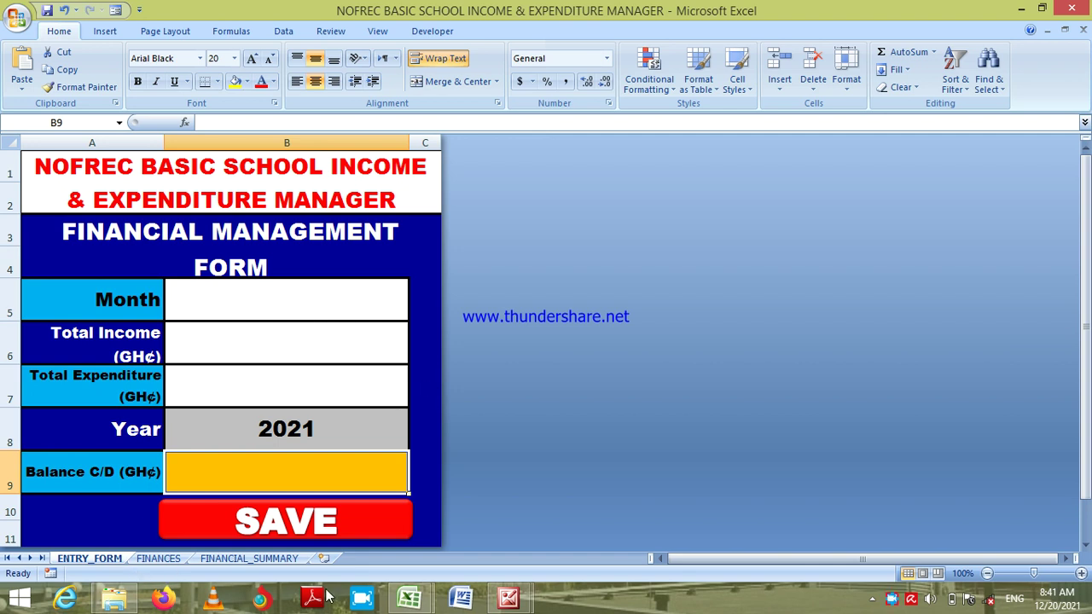
mouse_move(412, 602)
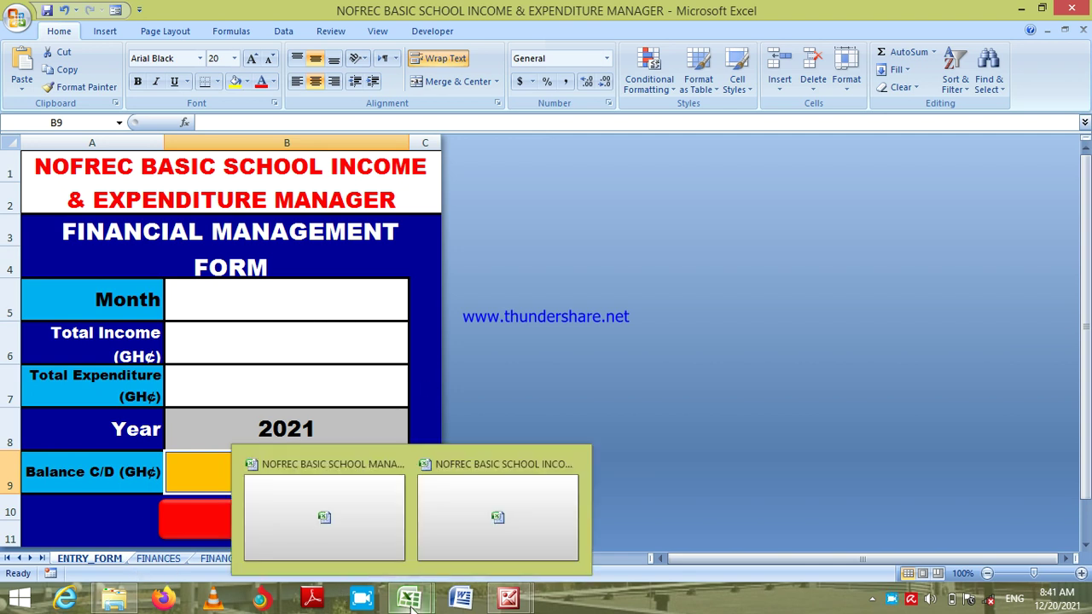
click(312, 531)
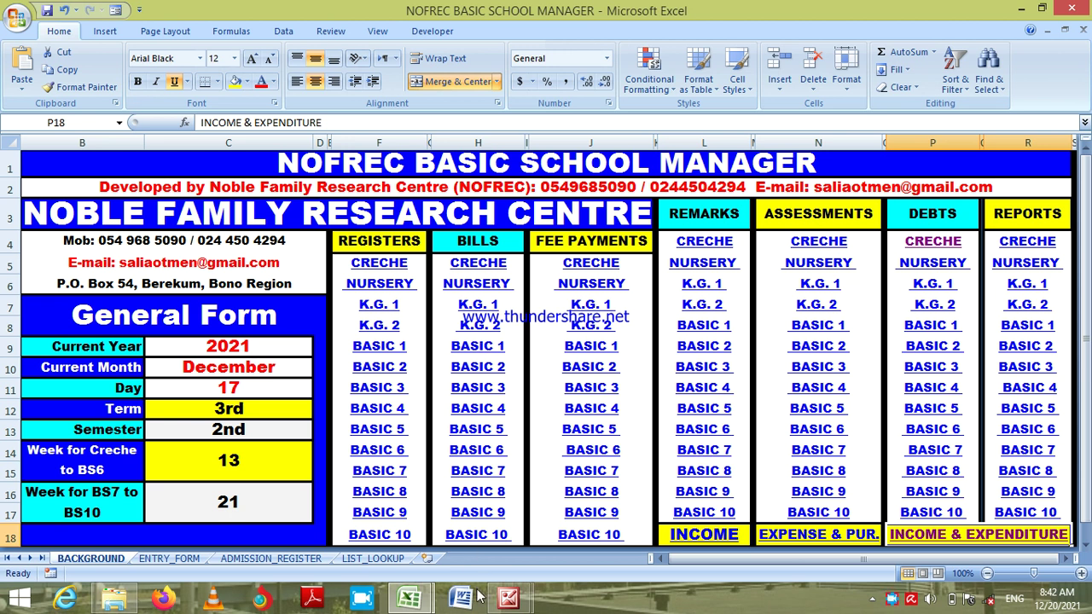
Review the FINANCIAL_SUMMARY sheet against the ENTRY_FORM sheet in the income and expenditure workbook.
mouse_move(407, 602)
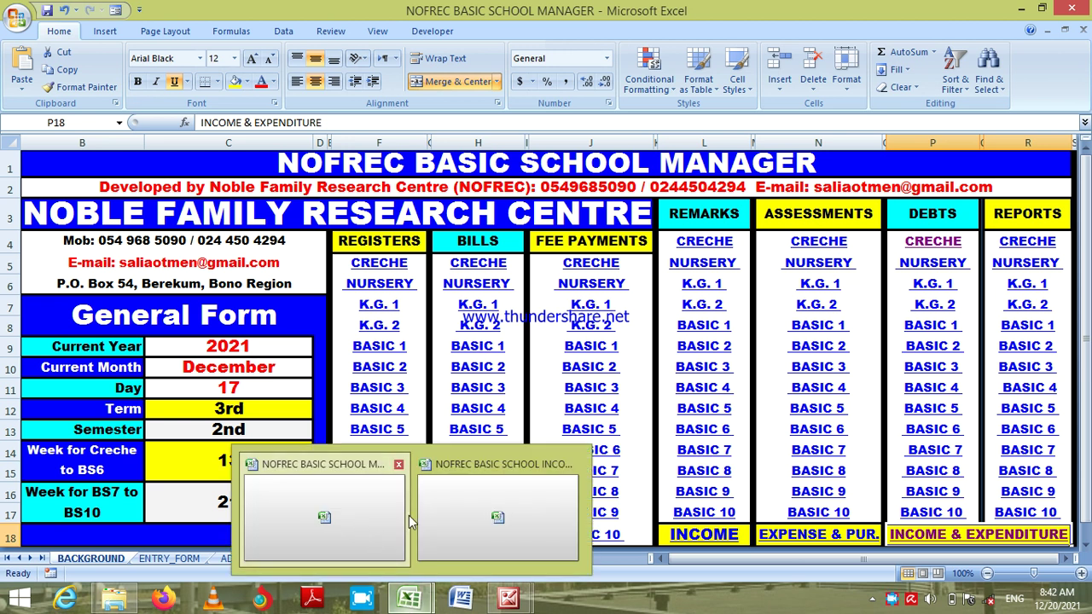
click(497, 523)
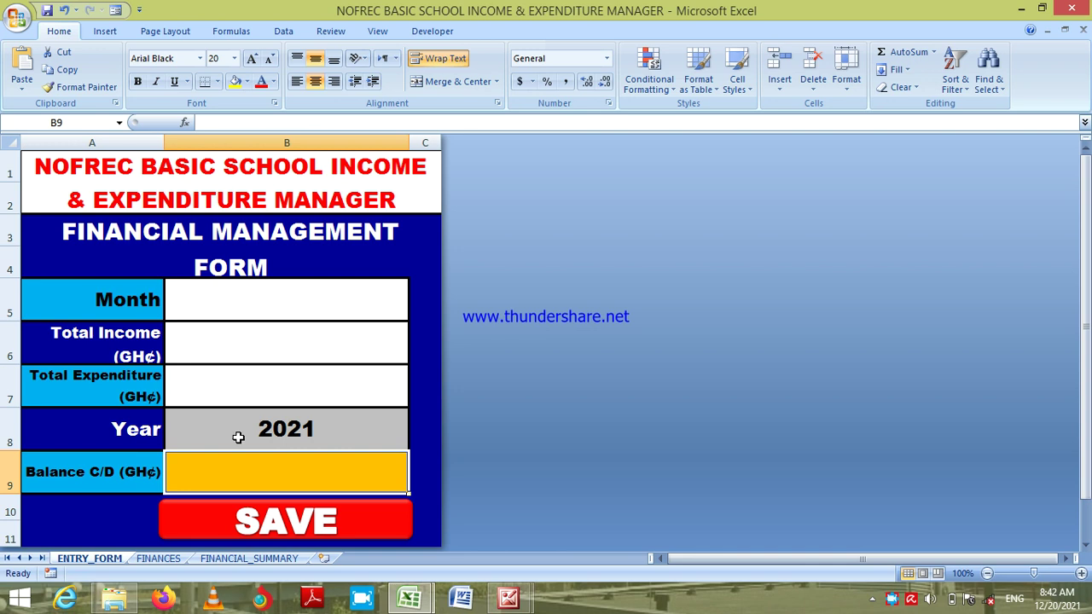
click(236, 559)
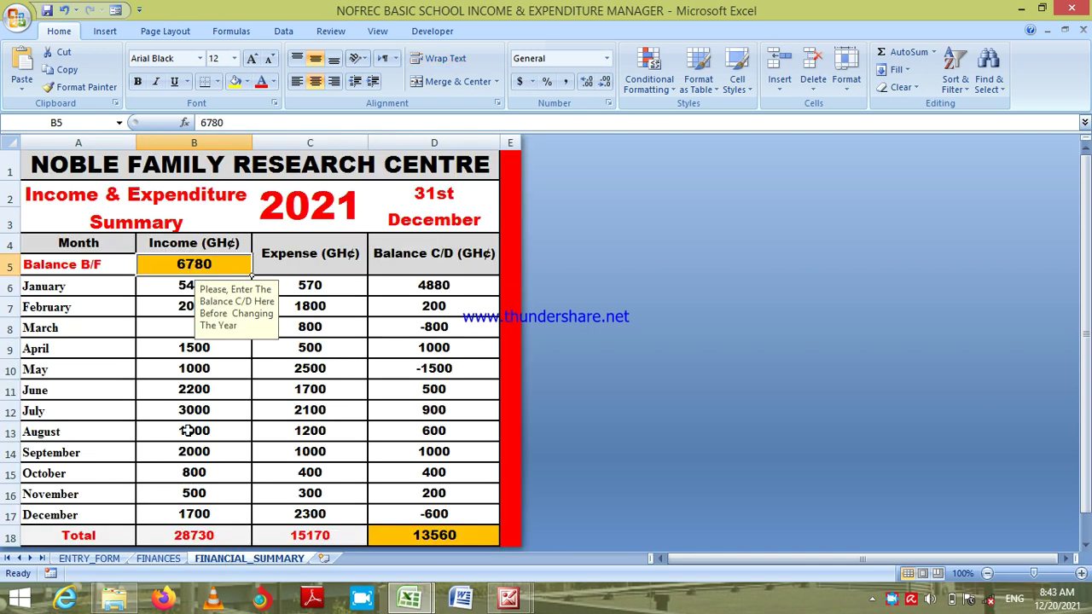
click(86, 560)
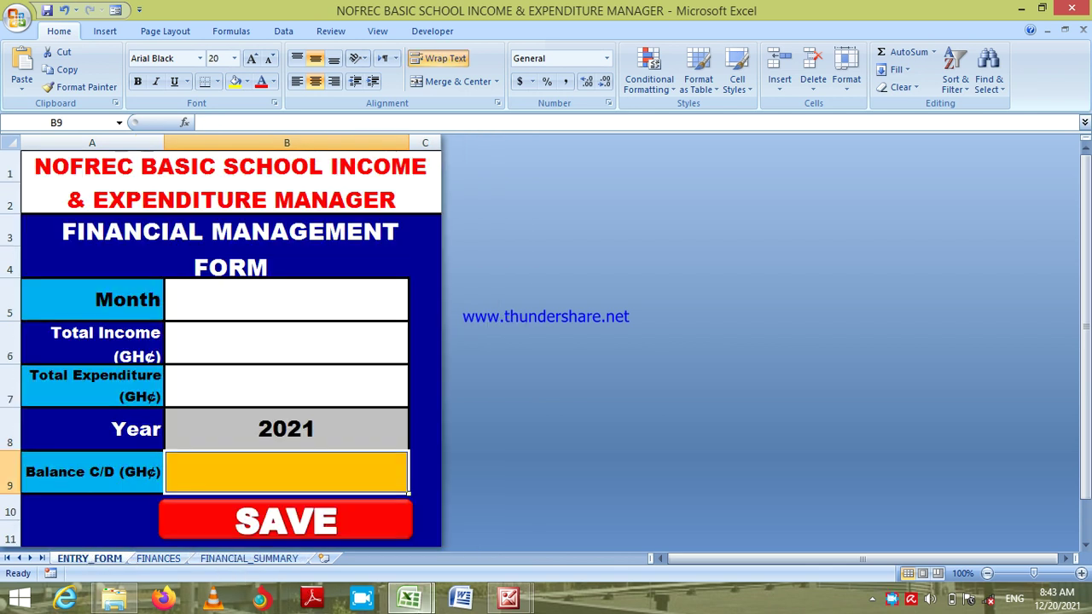
Return to the NOFREC BASIC SCHOOL MANAGER workbook and open the Creche debts list.
mouse_move(409, 597)
click(334, 526)
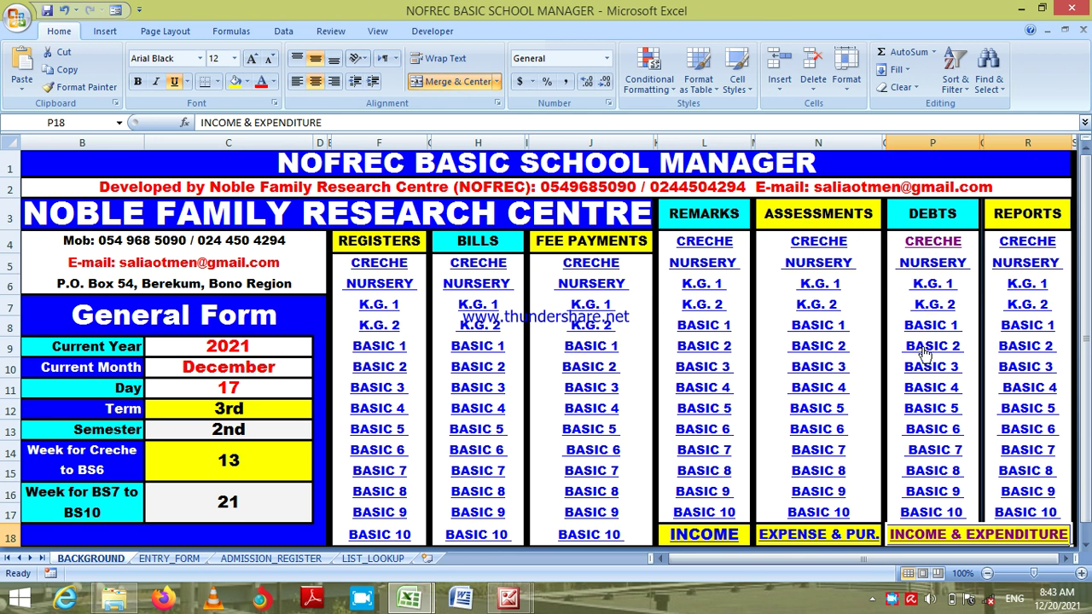
click(934, 244)
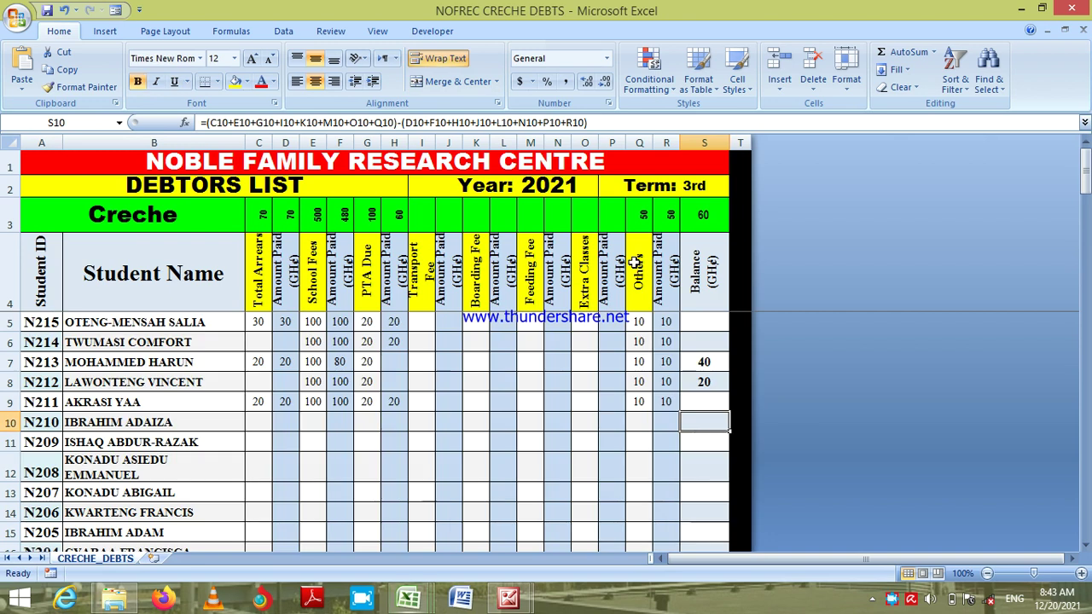
View the Creche debtors list in Print Preview and return to the worksheet.
click(17, 17)
mouse_move(52, 195)
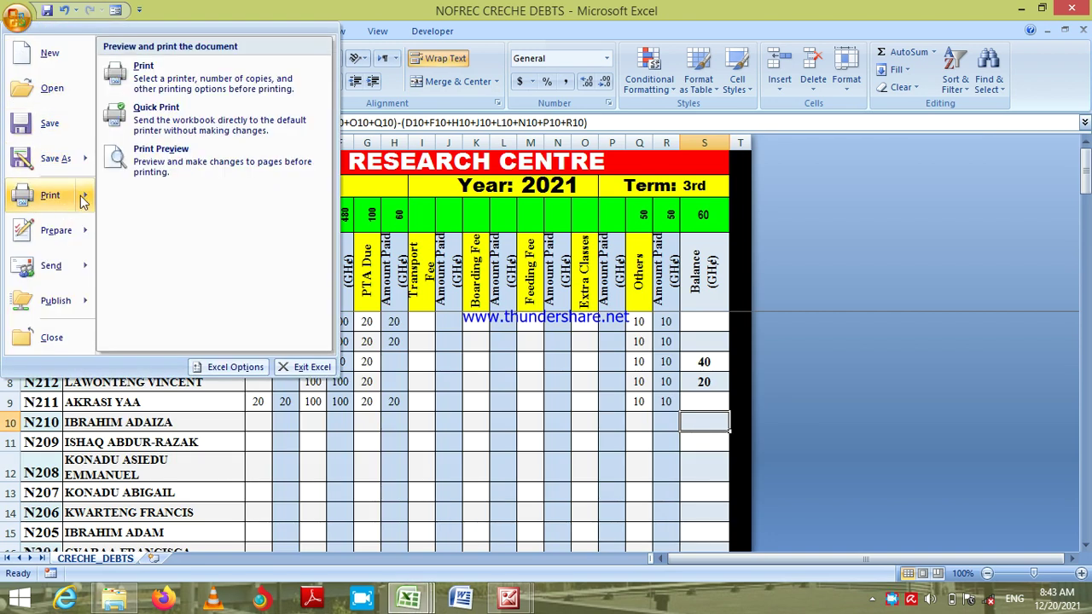
click(147, 167)
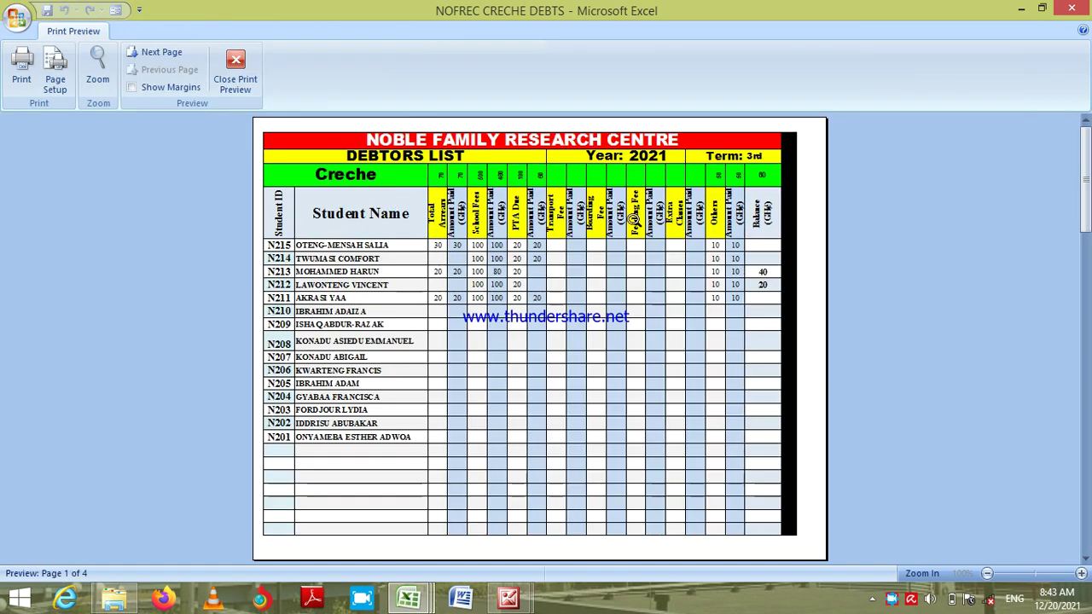
click(235, 73)
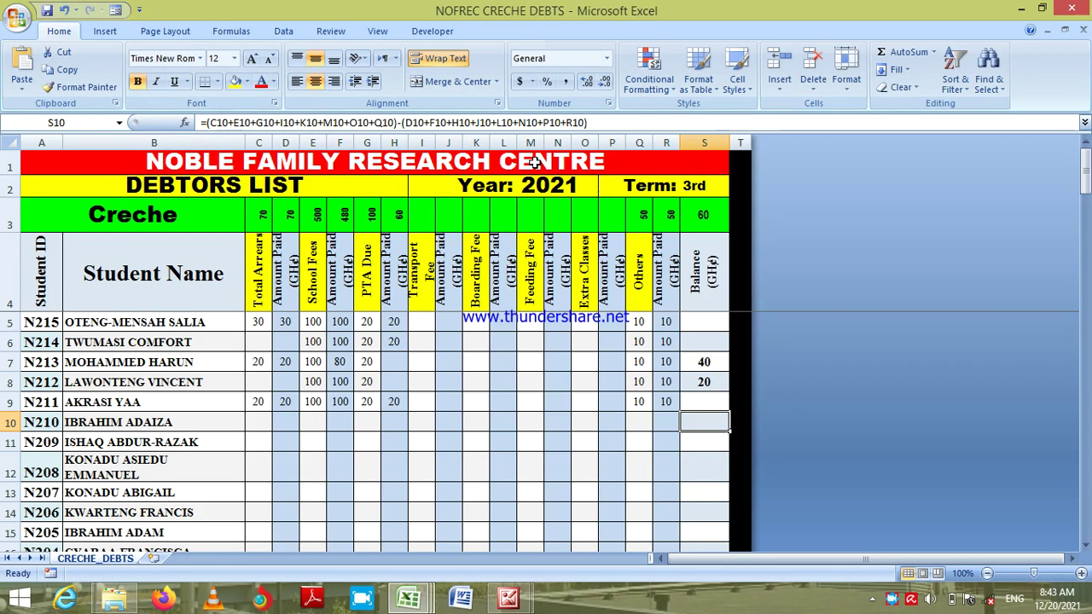
Close the NOFREC CRECHE DEBTS workbook, saving its changes.
click(1076, 7)
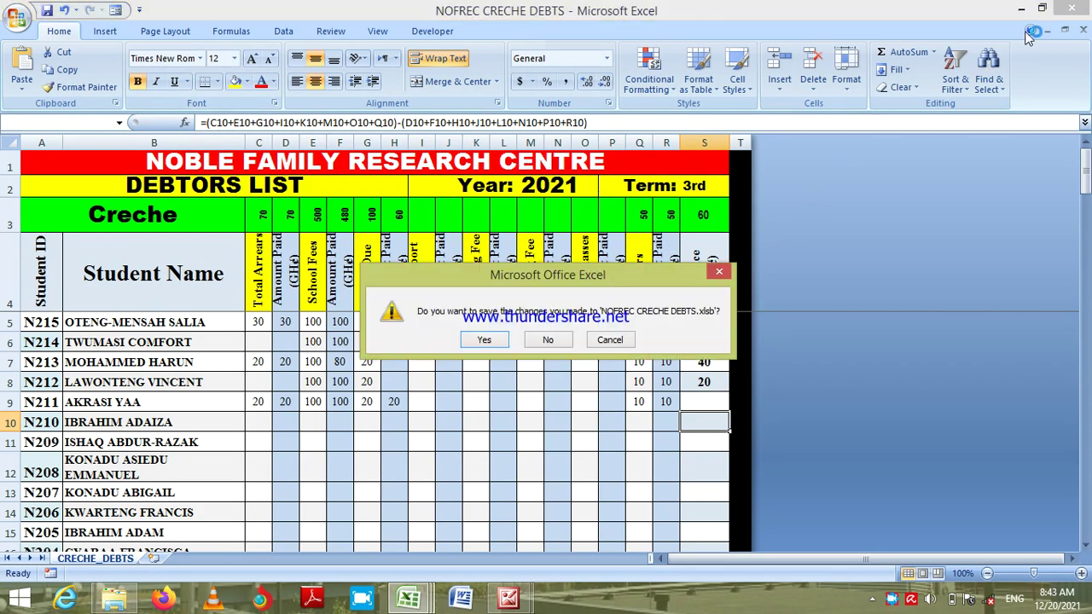
click(609, 340)
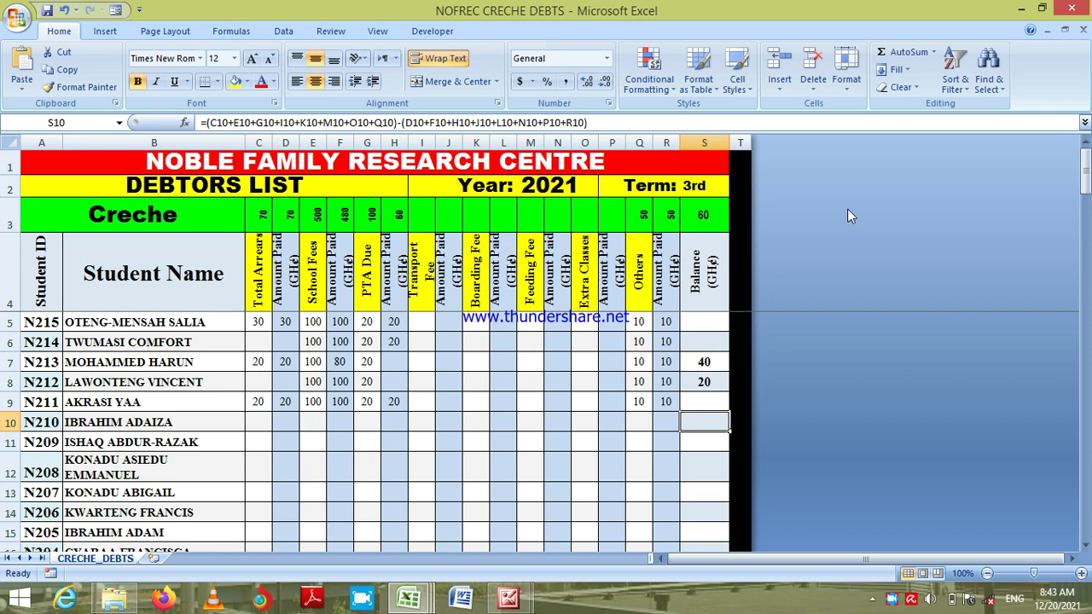
click(1072, 8)
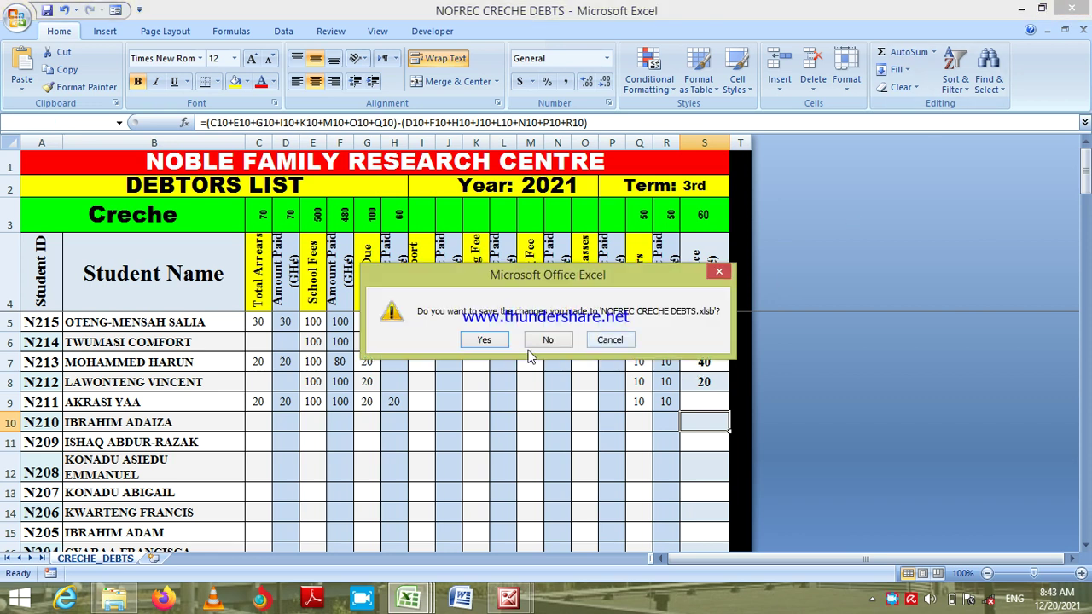
click(467, 342)
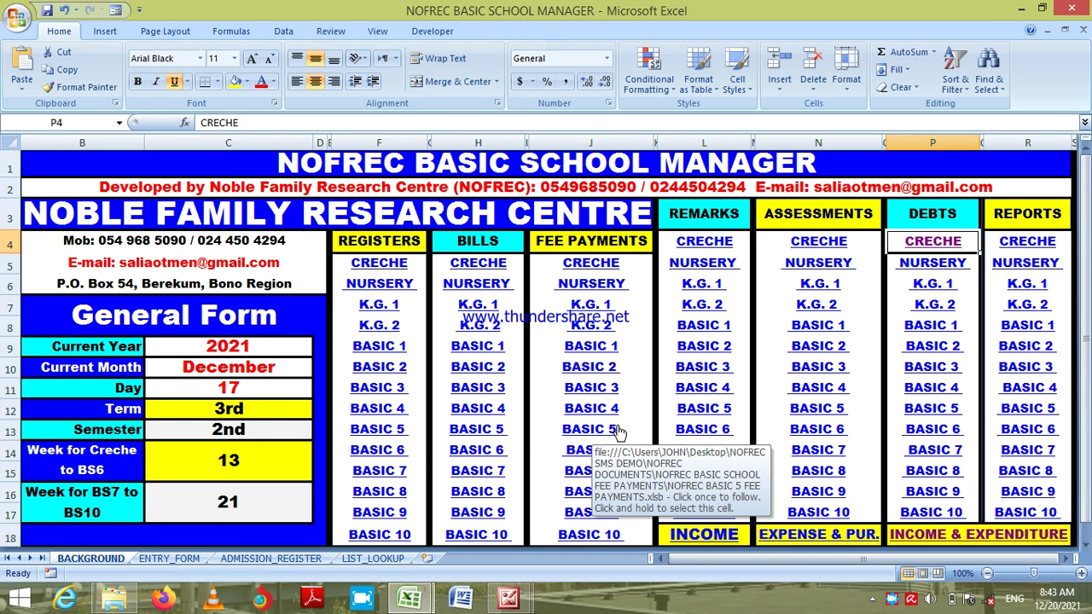
Open the ADMISSION_REGISTER sheet and examine the Class column through the Creche rows and the first Nursery rows.
click(271, 558)
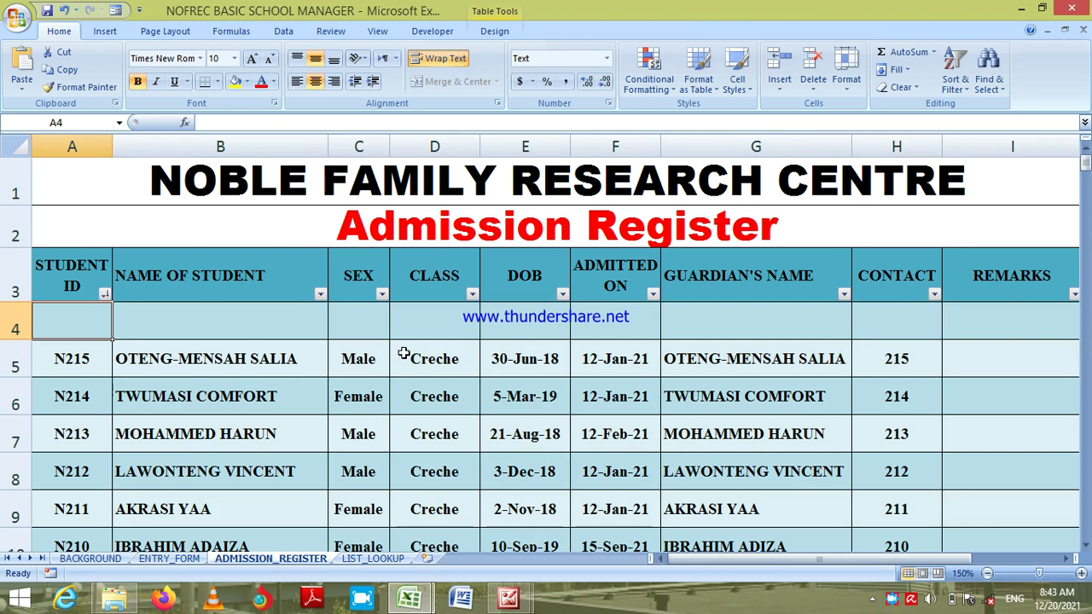
click(448, 424)
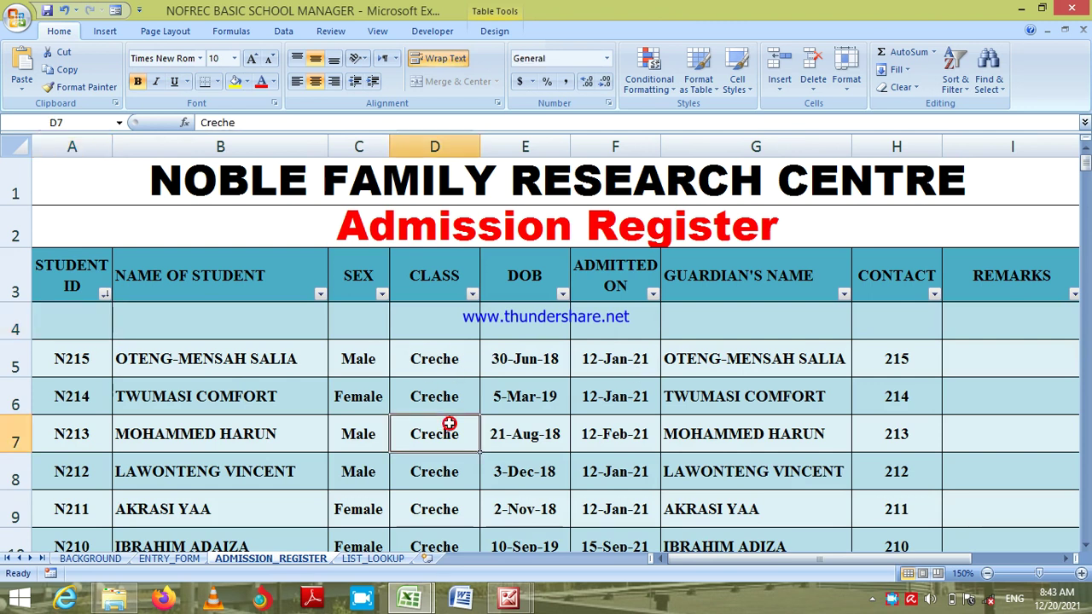
key(Down)
key(Down)
key(Down)
key(Down)
key(Down)
key(Down)
key(Down)
key(Down)
key(Down)
key(Down)
key(Down)
key(Down)
key(Down)
key(Down)
key(Down)
key(Down)
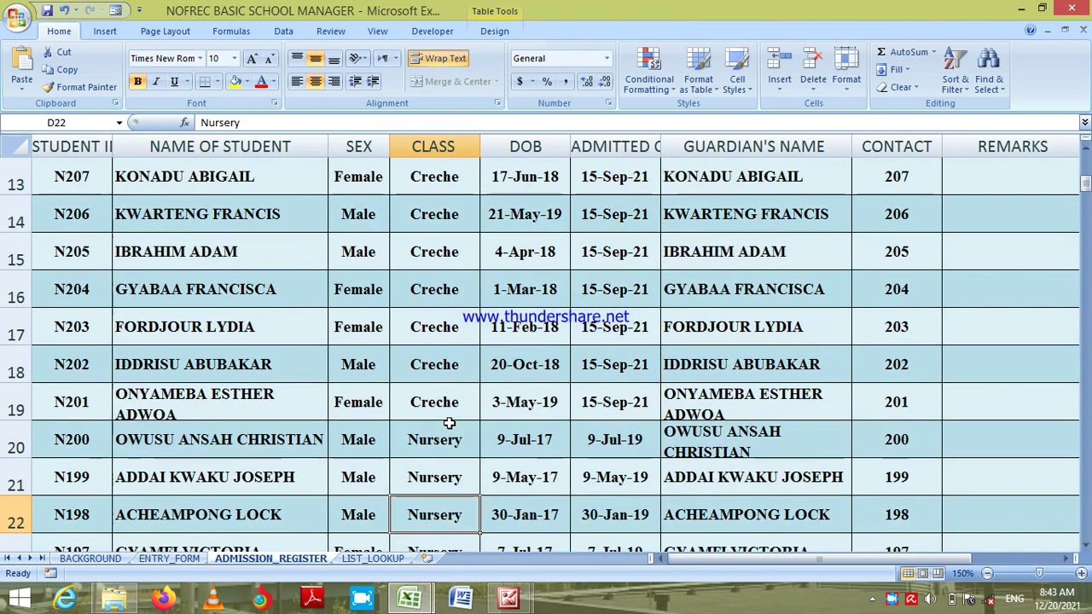
key(Down)
key(Down)
key(Down)
key(Up)
key(Up)
key(Up)
key(Up)
key(Up)
key(Up)
key(Up)
key(Up)
key(Up)
key(Up)
key(Up)
key(Up)
key(Up)
key(Up)
key(Up)
key(Up)
key(Up)
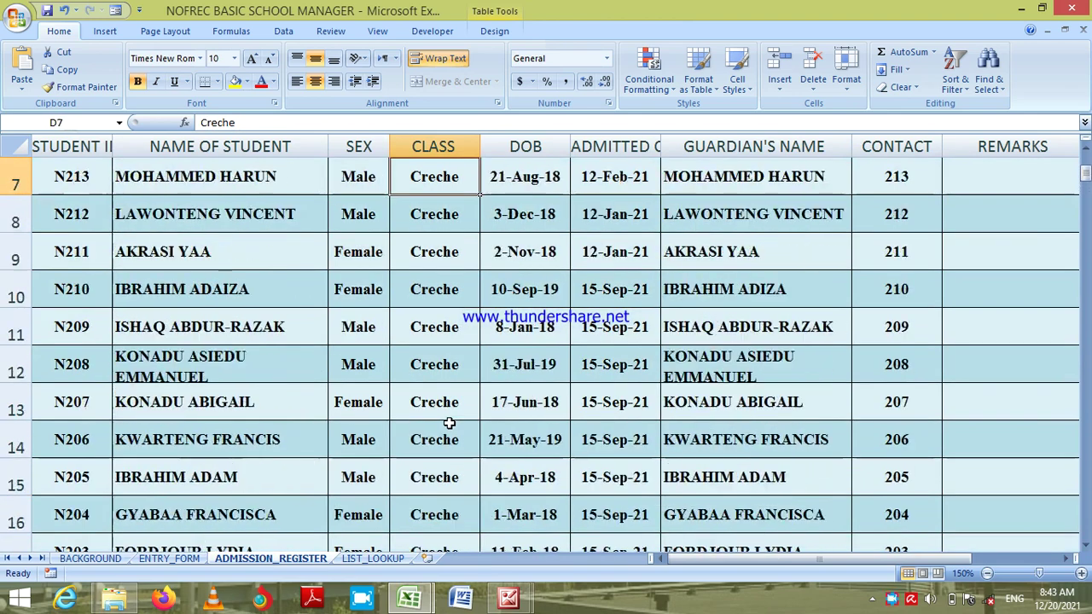
key(ctrl+Home)
Examine the admission register's Class column from the Creche rows down to the Basic 10 rows.
click(445, 450)
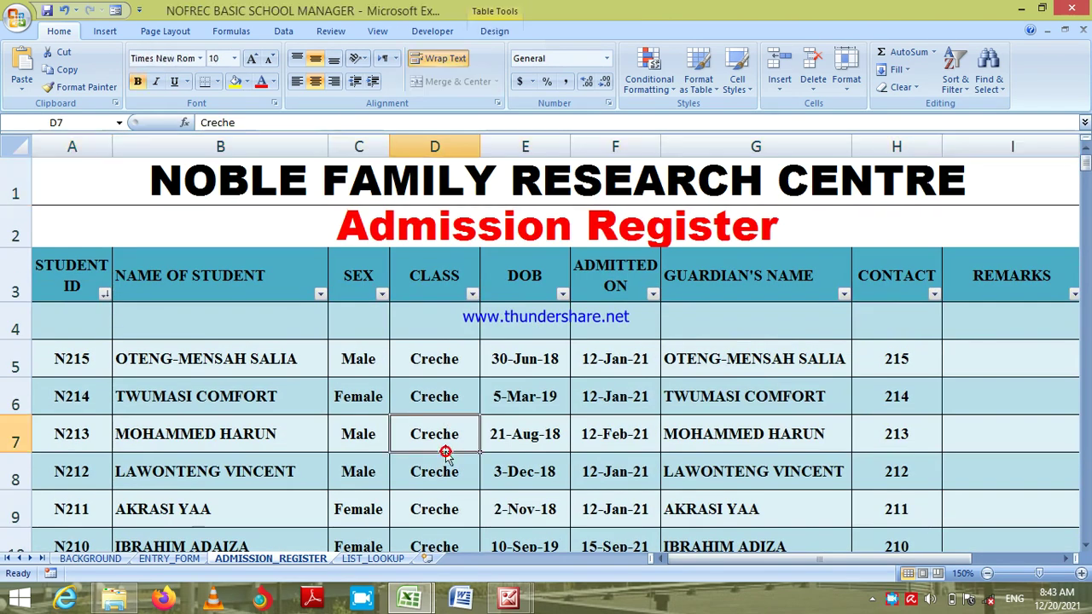
key(Down)
key(Down)
key(Down)
key(Down)
key(Down)
key(Down)
key(Down)
key(Down)
key(Down)
key(Down)
key(Down)
key(Down)
key(Down)
key(Down)
key(Down)
key(Down)
key(Down)
key(Down)
key(Down)
key(Down)
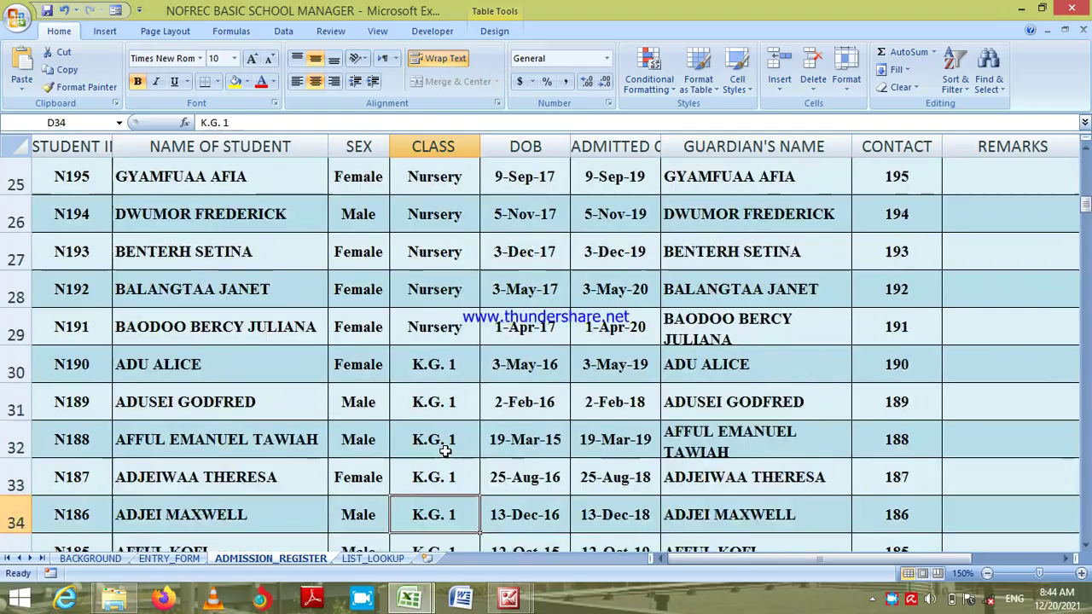
key(Down)
key(Down)
key(Down)
key(Down)
key(Down)
key(Down)
key(Down)
key(Down)
key(Down)
key(Down)
key(Down)
key(Down)
key(Down)
key(Down)
key(Down)
key(Down)
key(Down)
key(Down)
key(Down)
key(Down)
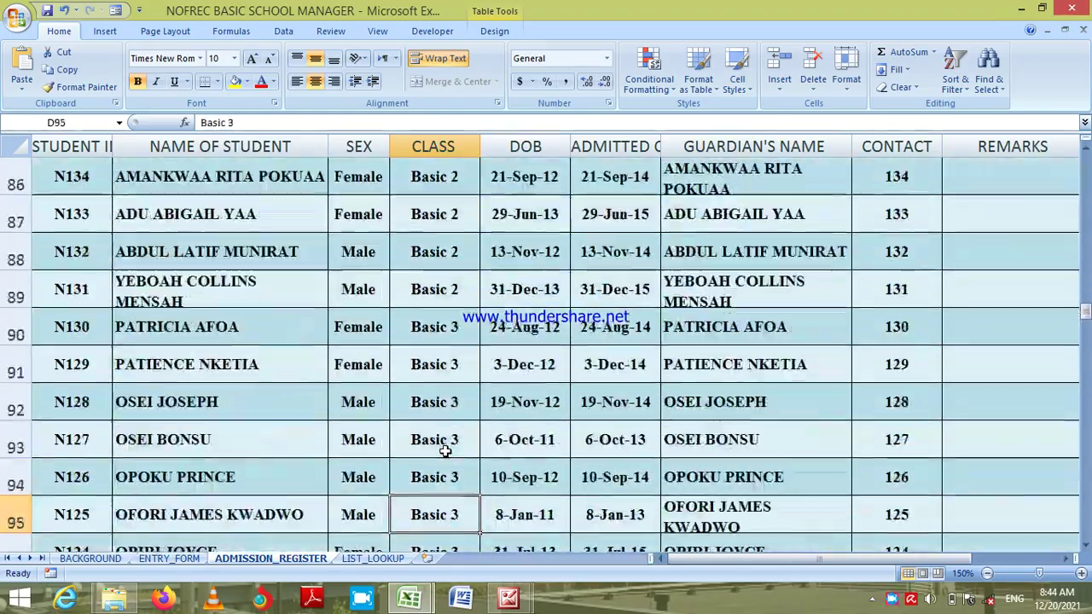
key(Down)
key(Down)
key(Down)
key(Down)
key(Down)
key(Down)
key(Down)
key(Down)
key(Down)
key(Down)
key(Down)
key(Down)
key(Down)
key(Down)
key(Down)
key(Down)
key(Down)
key(Down)
key(Down)
key(Down)
key(Down)
key(Down)
key(Down)
key(Down)
key(Down)
key(Down)
key(Down)
key(Down)
key(Down)
key(Down)
key(Down)
key(Down)
key(Down)
key(Down)
key(Down)
key(Down)
key(Down)
key(Down)
key(Down)
key(Down)
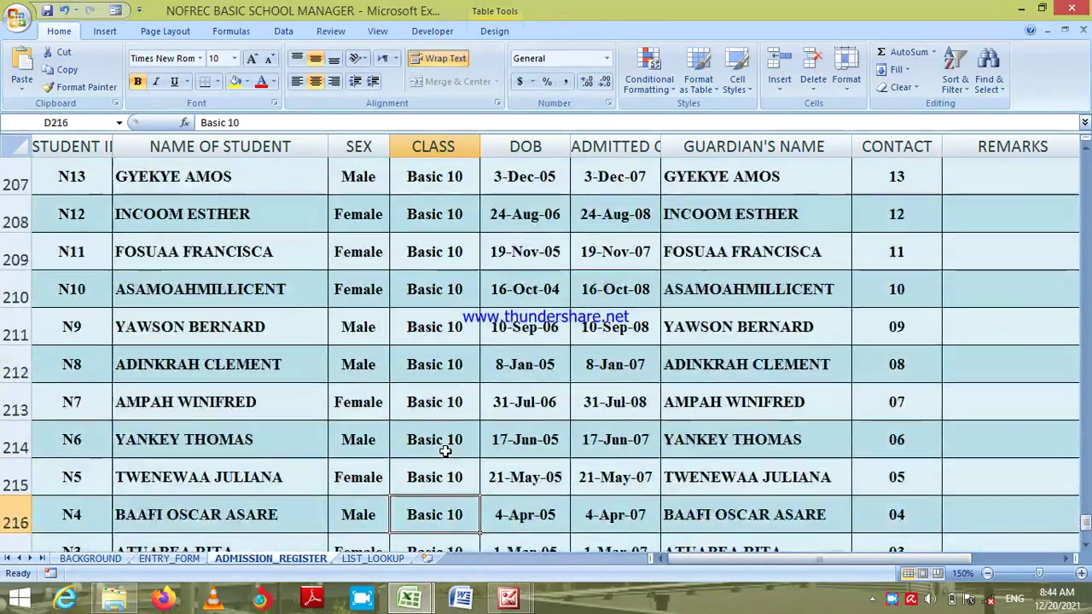
Examine the admission register's Class column from the last Basic 10 rows up through Basic 9 to the Basic 8 rows.
key(Down)
key(Down)
key(Down)
key(Down)
key(Down)
key(Down)
key(Down)
key(Down)
key(Down)
key(Down)
key(Down)
key(Down)
key(Down)
key(Down)
key(Down)
key(Up)
key(Up)
key(Up)
key(Up)
key(Up)
key(Up)
key(Up)
key(Up)
key(Up)
key(Up)
key(Up)
key(Up)
key(Up)
key(Up)
key(Up)
key(Up)
key(Up)
key(Up)
key(Up)
key(Up)
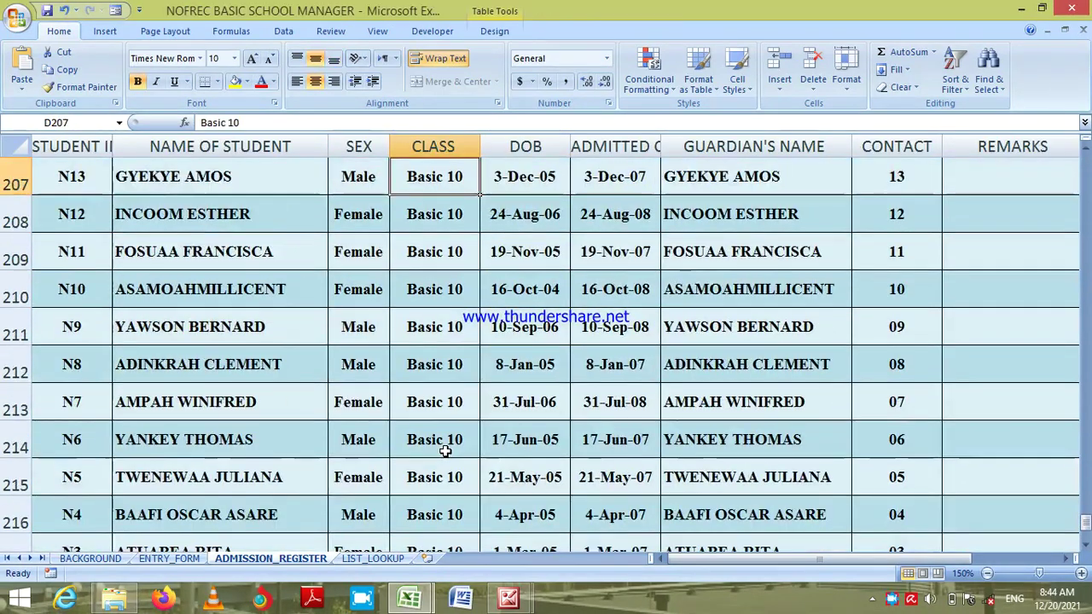
key(Up)
key(Up)
key(Up)
key(Up)
key(Up)
key(Up)
key(Up)
key(Up)
key(Up)
key(Up)
key(Up)
key(Up)
key(Up)
key(Up)
key(Up)
key(Up)
key(Up)
key(Up)
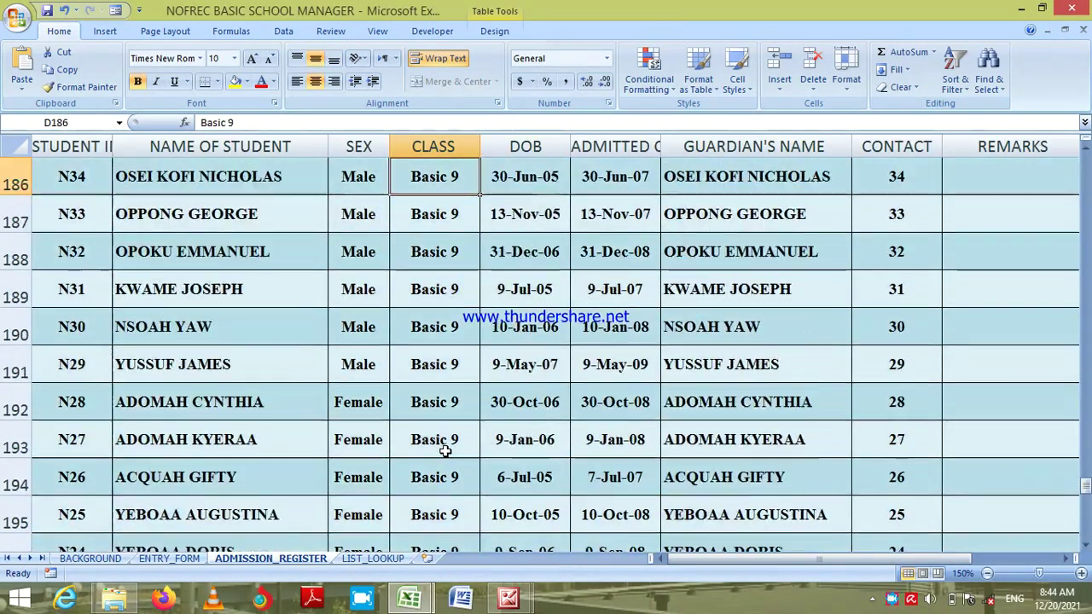
key(Up)
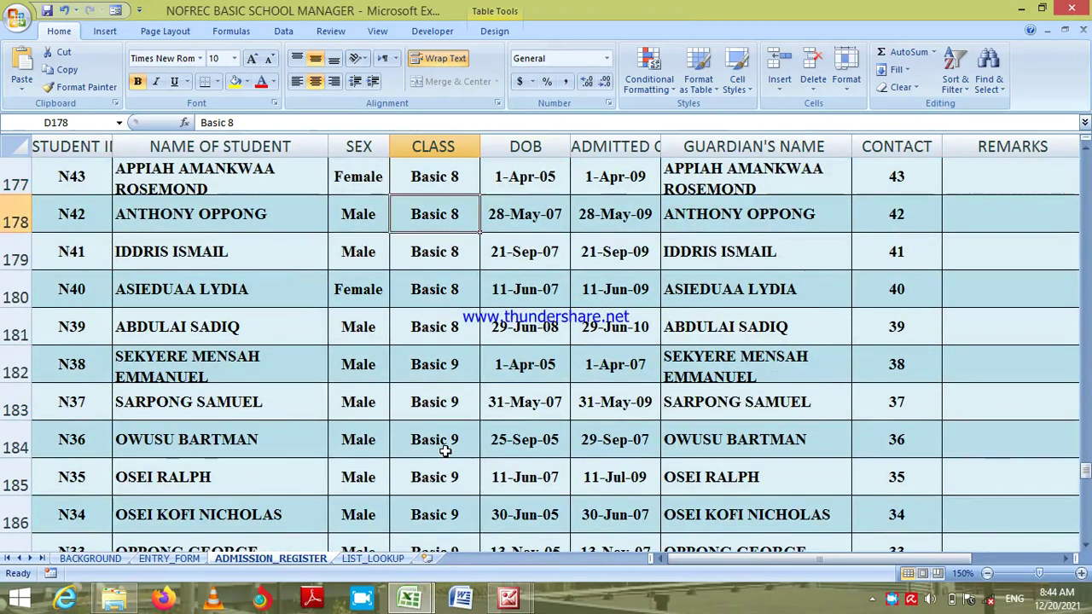
Examine the Class column from the Basic 8 rows down into Basic 10, and the Remarks cell of the first Basic 10 row.
key(Down)
key(Down)
key(Down)
key(Down)
key(Down)
key(Down)
key(Down)
key(Down)
key(Down)
key(Down)
key(Down)
key(Down)
key(Down)
key(Down)
key(Down)
key(Down)
key(Down)
key(Down)
key(Down)
key(Down)
key(Down)
key(Down)
key(Down)
key(Down)
key(Down)
key(Down)
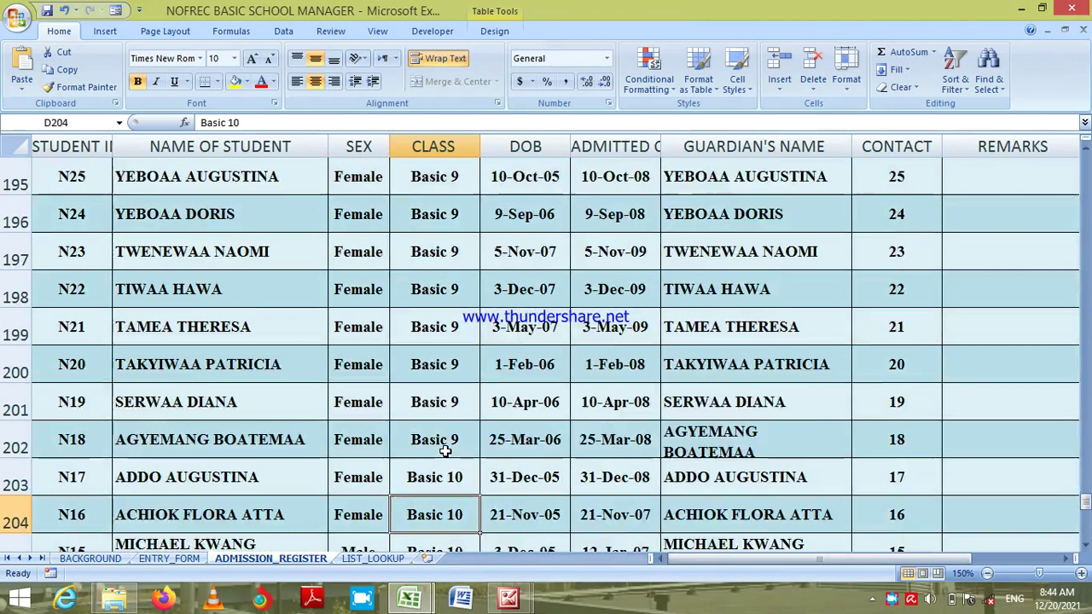
key(Down)
key(Down)
key(Down)
key(Down)
key(Down)
key(Down)
key(Down)
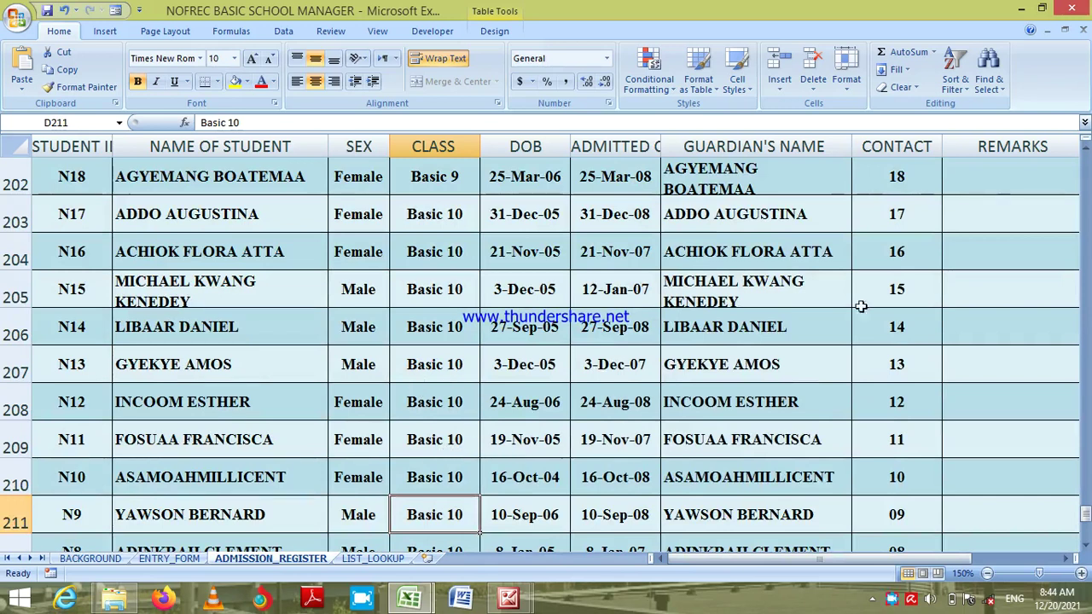
click(994, 212)
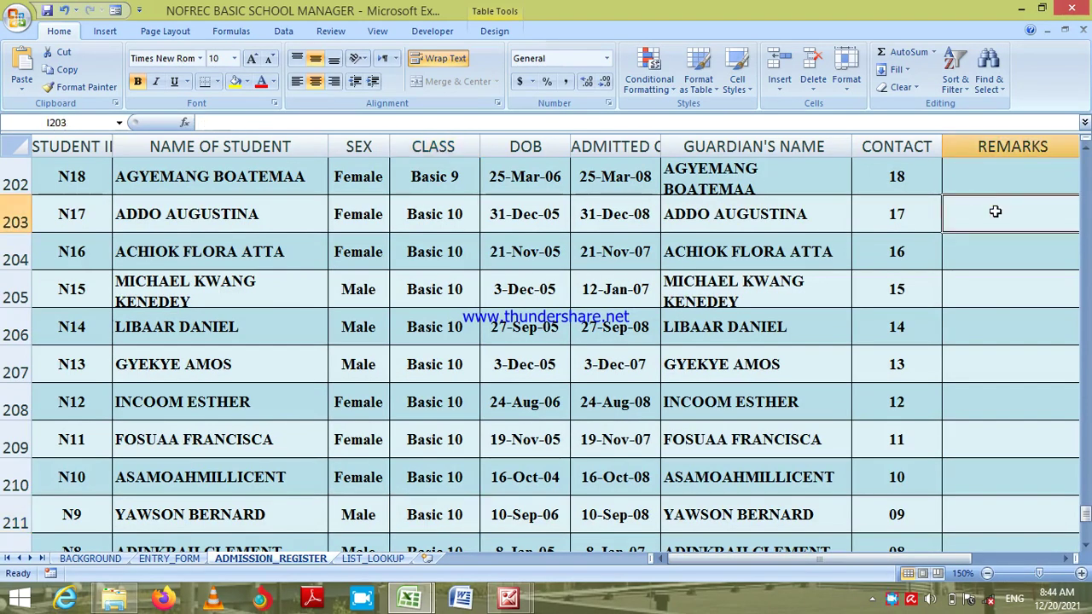
Examine the admission register's Class column from the first Basic 10 row up to the sheet's title.
click(435, 214)
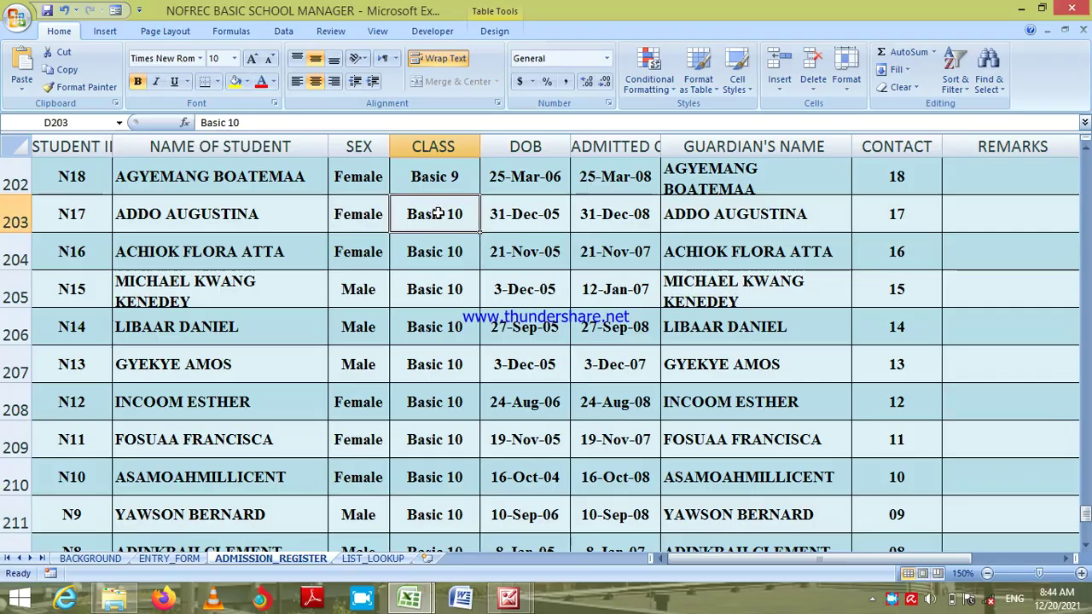
key(Up)
key(Up)
key(Up)
key(Up)
key(Up)
key(Up)
key(Up)
key(Up)
key(Up)
key(Up)
key(Up)
key(Up)
key(Up)
key(Up)
key(Up)
key(Up)
key(Up)
key(Up)
key(Up)
key(Up)
key(Up)
key(Up)
key(Up)
key(Up)
key(Up)
key(Up)
key(Up)
key(Up)
key(Up)
key(Up)
key(Up)
key(Up)
key(Up)
key(Up)
key(Up)
key(Up)
key(Up)
key(Up)
key(Up)
key(Up)
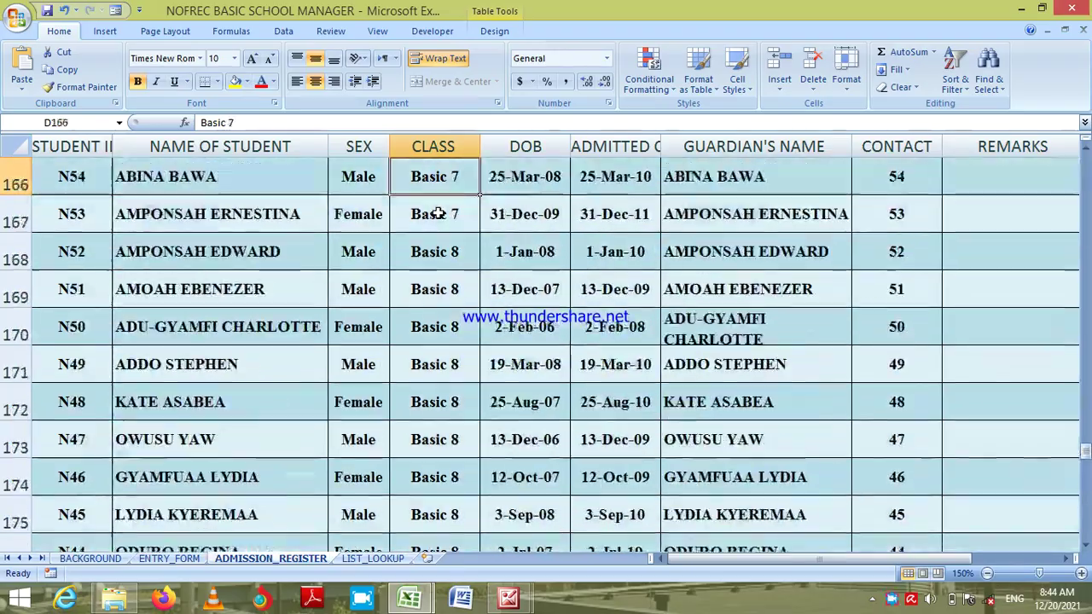
key(Up)
key(Up)
key(Up)
key(Up)
key(Up)
key(Up)
key(Up)
key(Up)
key(Up)
key(Up)
key(Up)
key(Up)
key(Up)
key(Up)
key(Up)
key(Up)
key(Up)
key(Up)
key(Up)
key(Up)
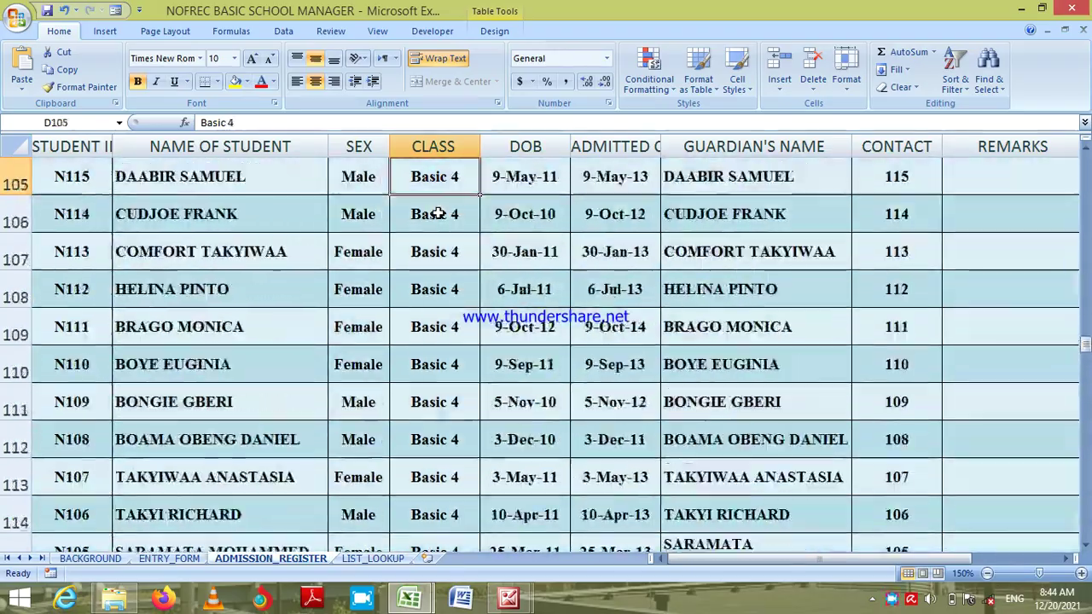
key(Up)
key(Up)
key(Up)
key(Up)
key(Up)
key(Up)
key(Up)
key(Up)
key(Up)
key(Up)
key(Up)
key(Up)
key(Up)
key(Up)
key(Up)
key(Up)
key(Up)
key(Up)
key(Up)
key(Up)
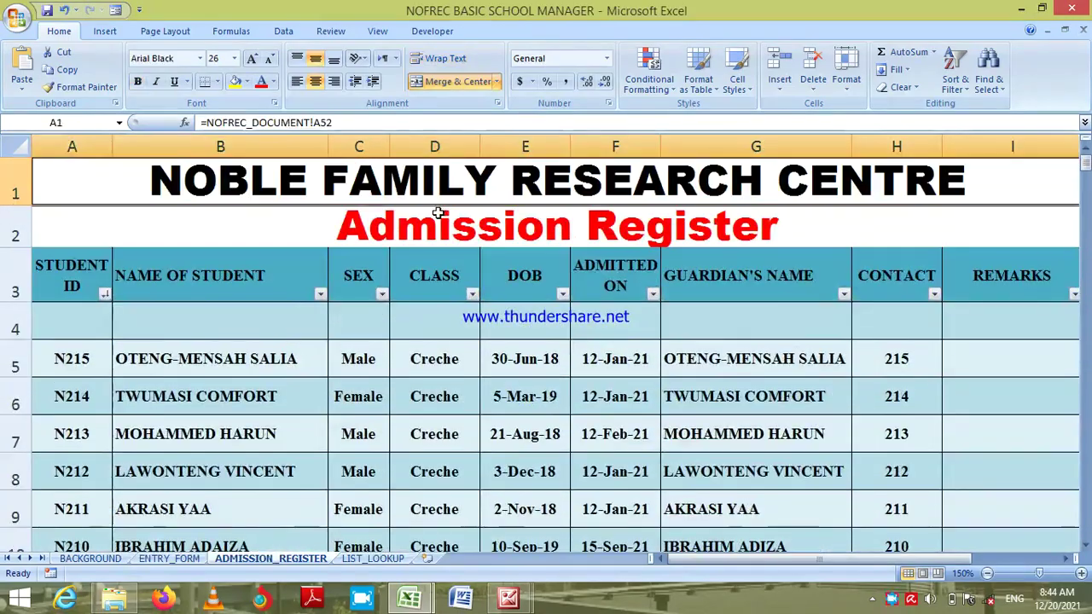
Filter the admission register's Class column to show only the Basic 10 students.
click(472, 294)
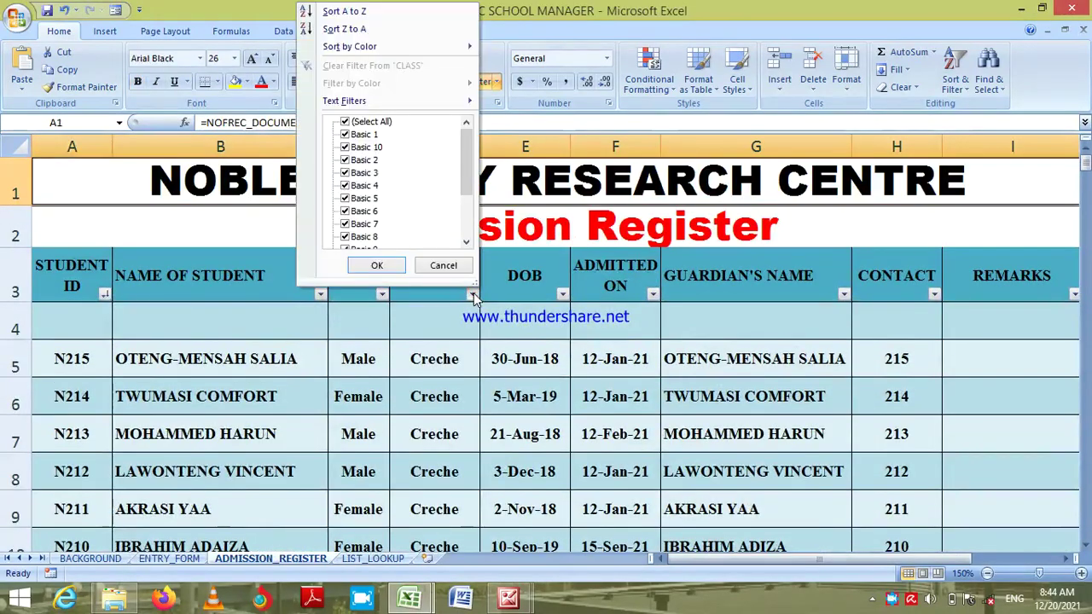
click(359, 122)
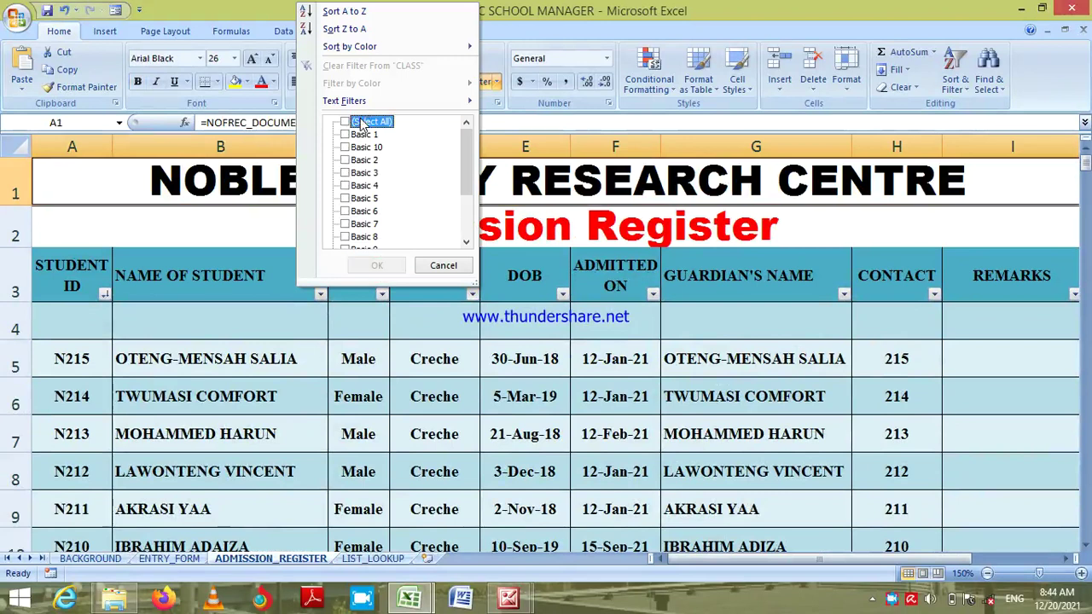
click(369, 147)
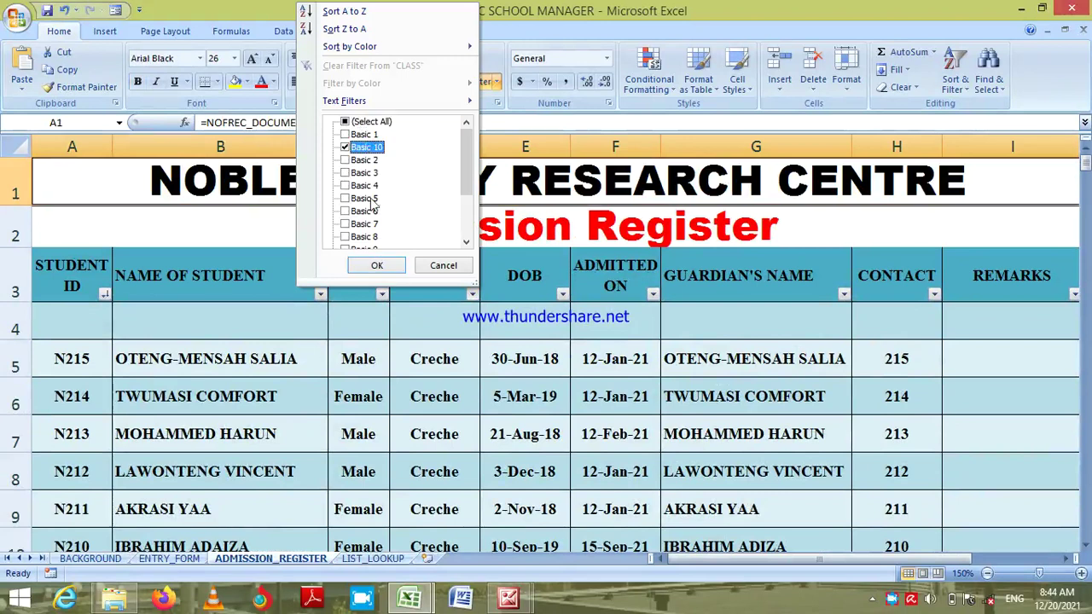
click(376, 267)
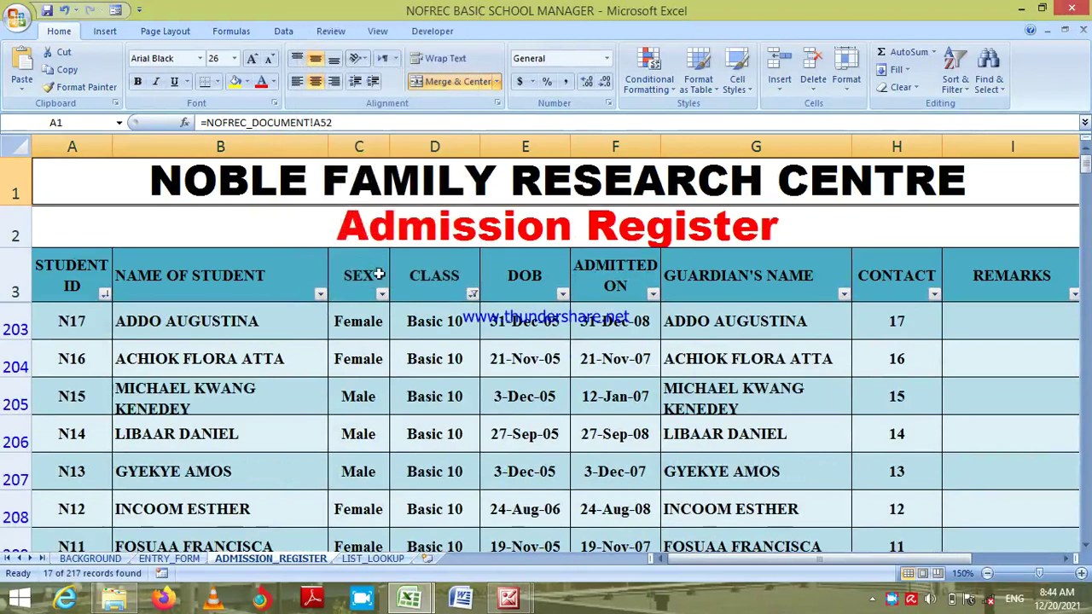
Change the class of the first filtered Basic 10 student, in cell D203, to Completed.
click(438, 321)
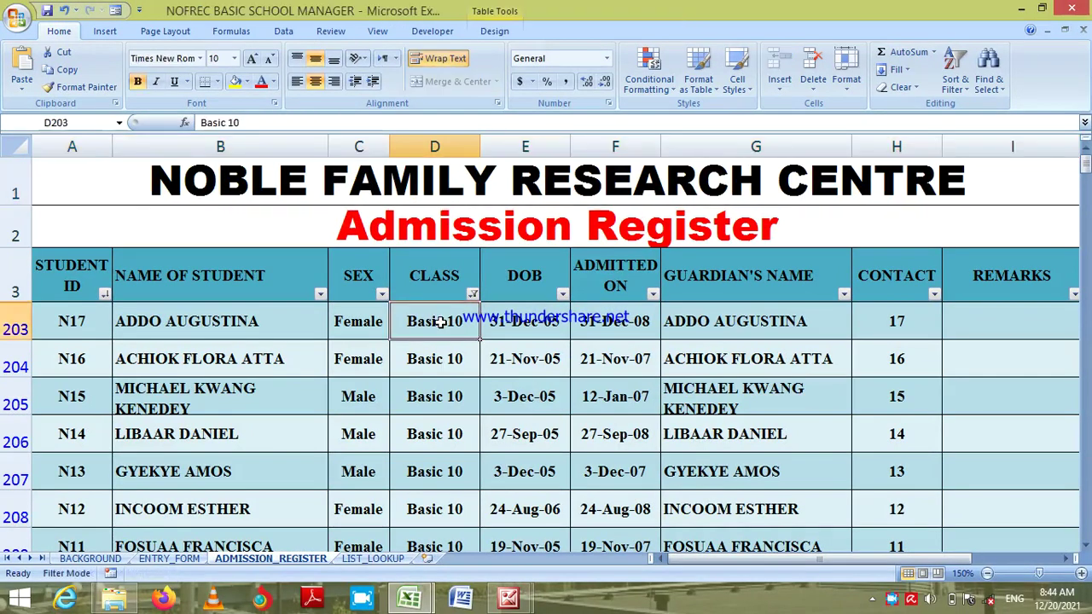
text(Completed)
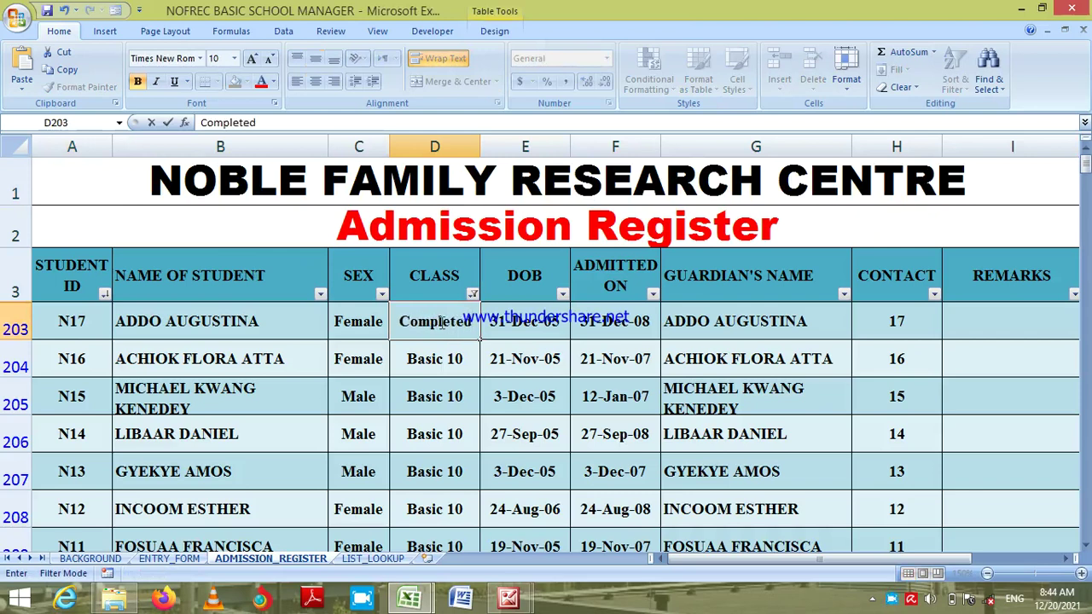
key(Return)
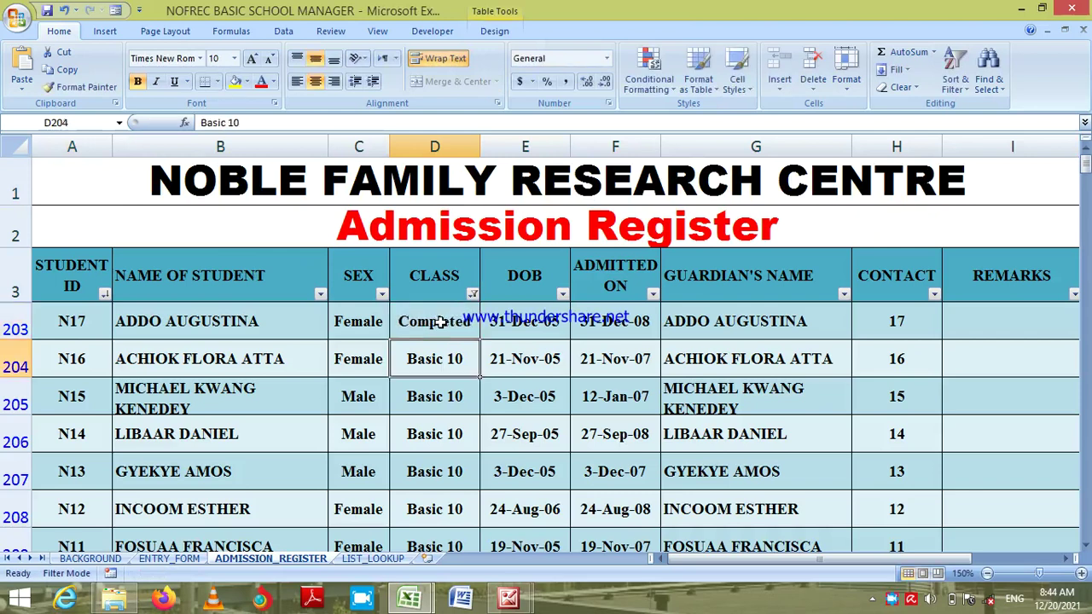
Copy the Completed entry from D203 into the Class cells of all the remaining filtered students, D204 to D219.
click(437, 321)
key(ctrl+c)
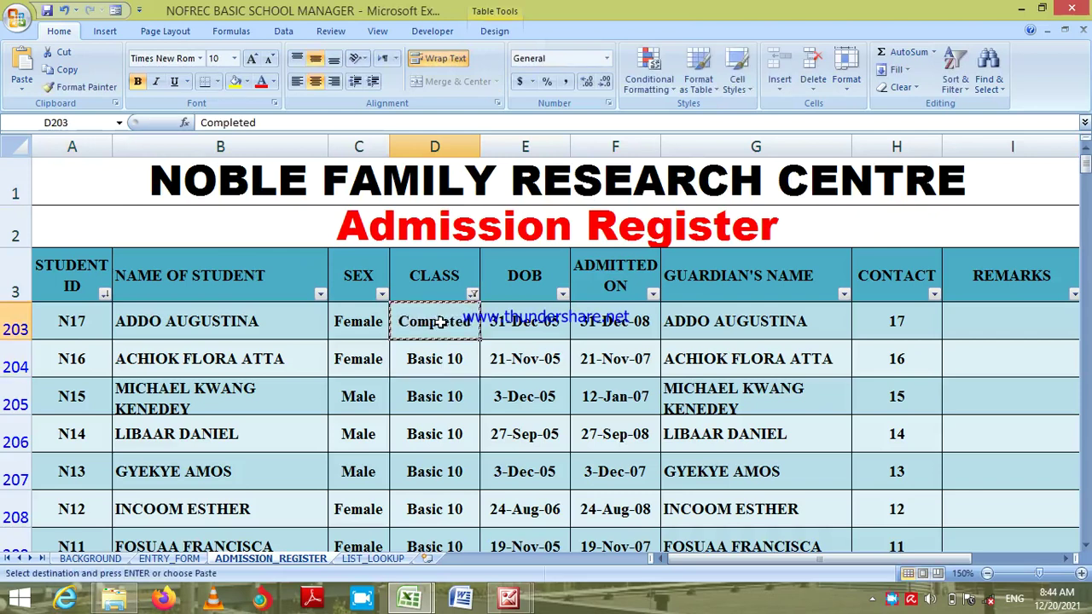
key(Down)
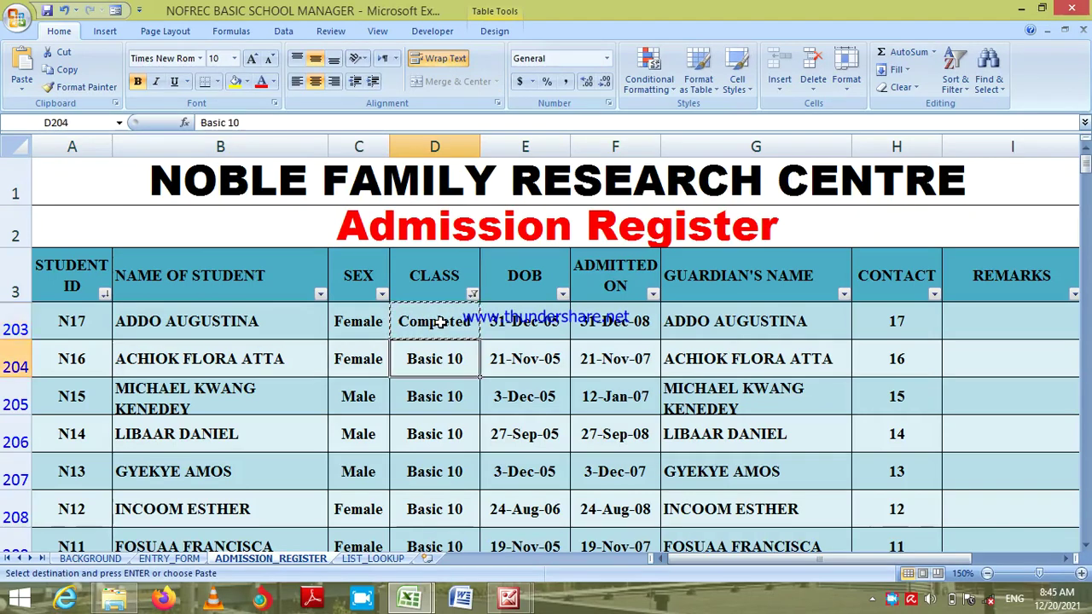
key(shift+Down)
key(shift+Down)
key(shift+Down)
key(shift+Down)
key(shift+Down)
key(shift+Down)
key(shift+Down)
key(shift+Down)
key(shift+Down)
key(shift+Down)
key(shift+Down)
key(shift+Down)
key(shift+Down)
key(shift+Down)
key(shift+Down)
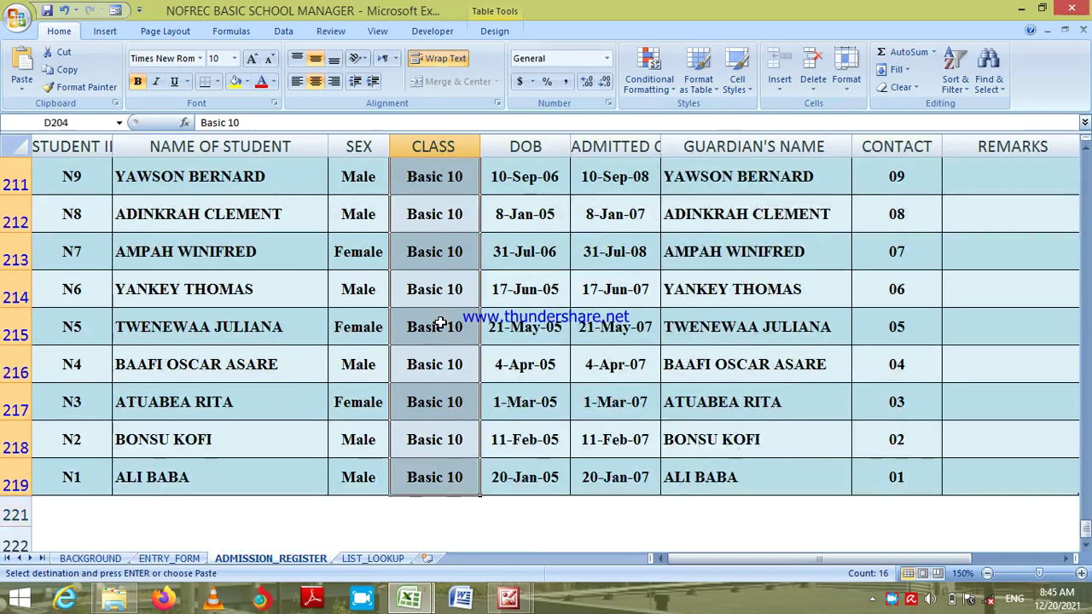
key(ctrl+v)
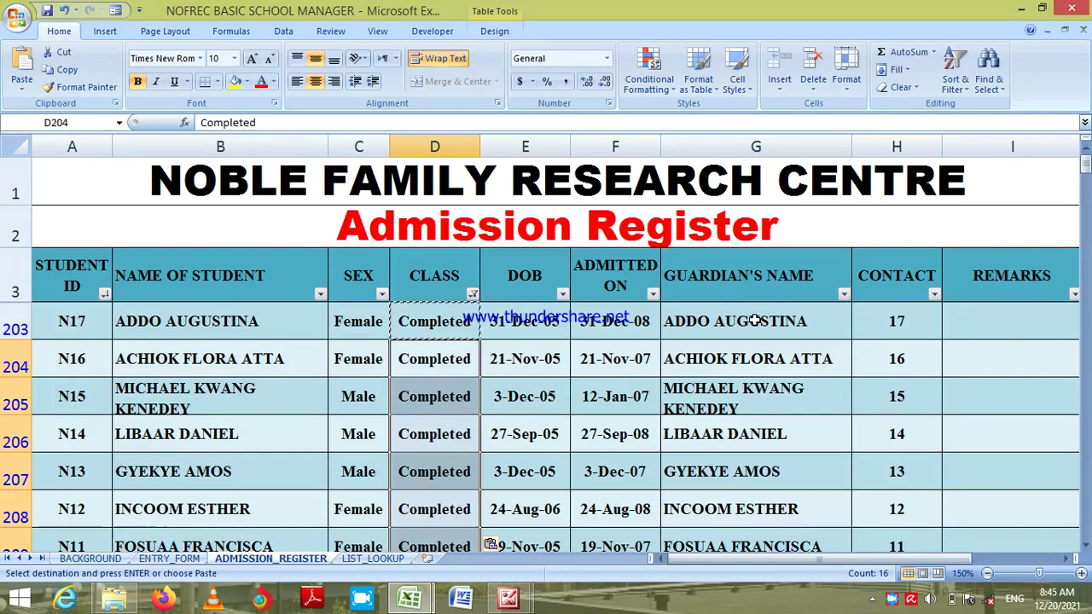
Review the Class entries of the filtered students from row 204 down to row 219 and return to the sheet's title.
click(970, 330)
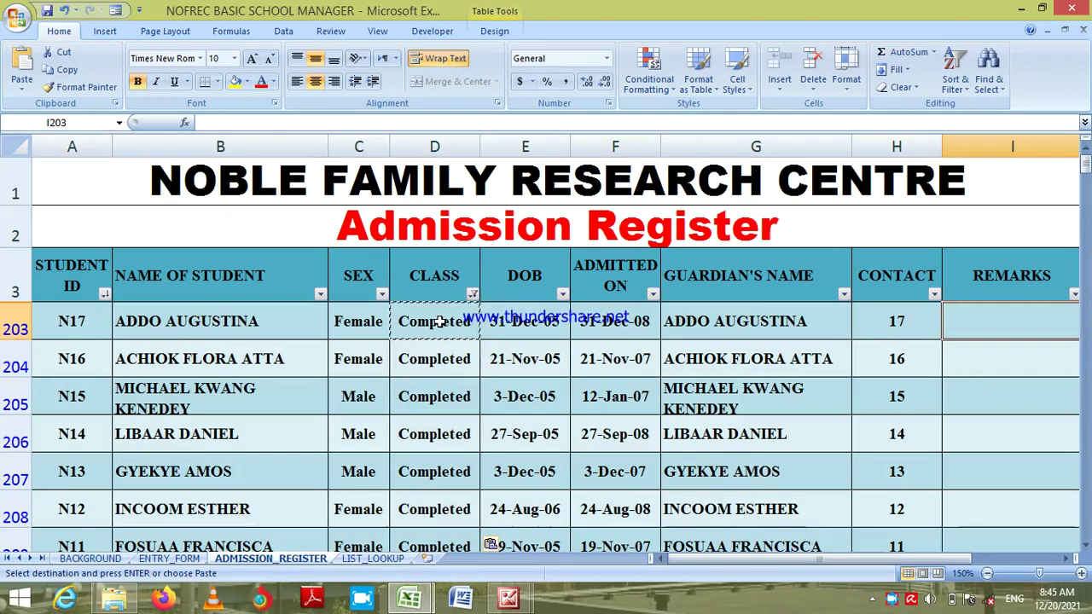
click(439, 357)
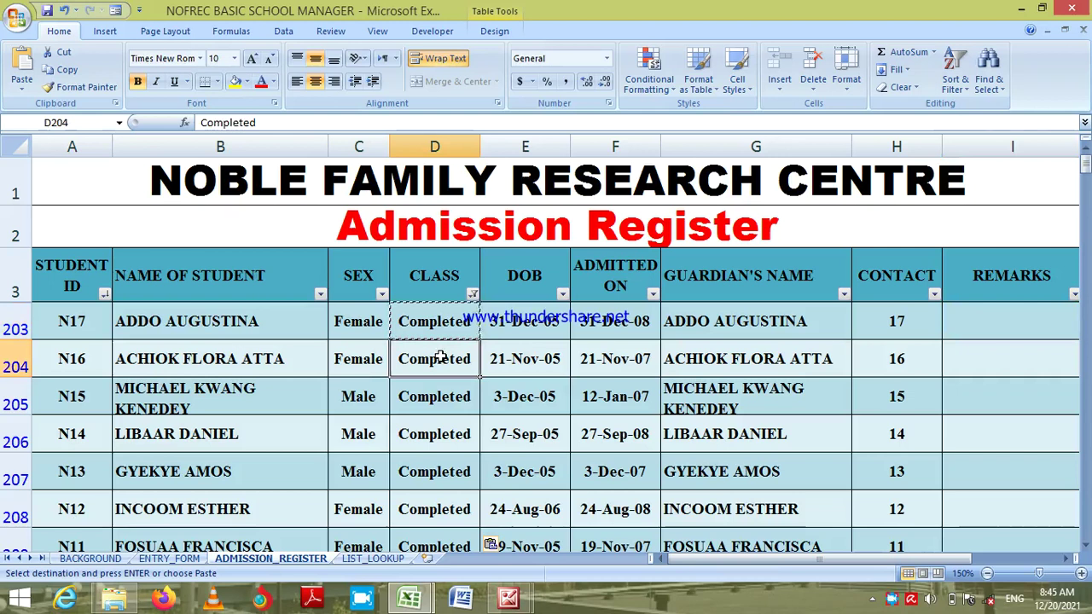
key(shift+Down)
key(shift+Down)
key(shift+Down)
key(shift+Down)
key(shift+Down)
key(shift+Down)
key(shift+Down)
key(shift+Down)
key(shift+Down)
key(shift+Down)
key(shift+Down)
key(shift+Down)
key(shift+Down)
key(shift+Down)
key(shift+Down)
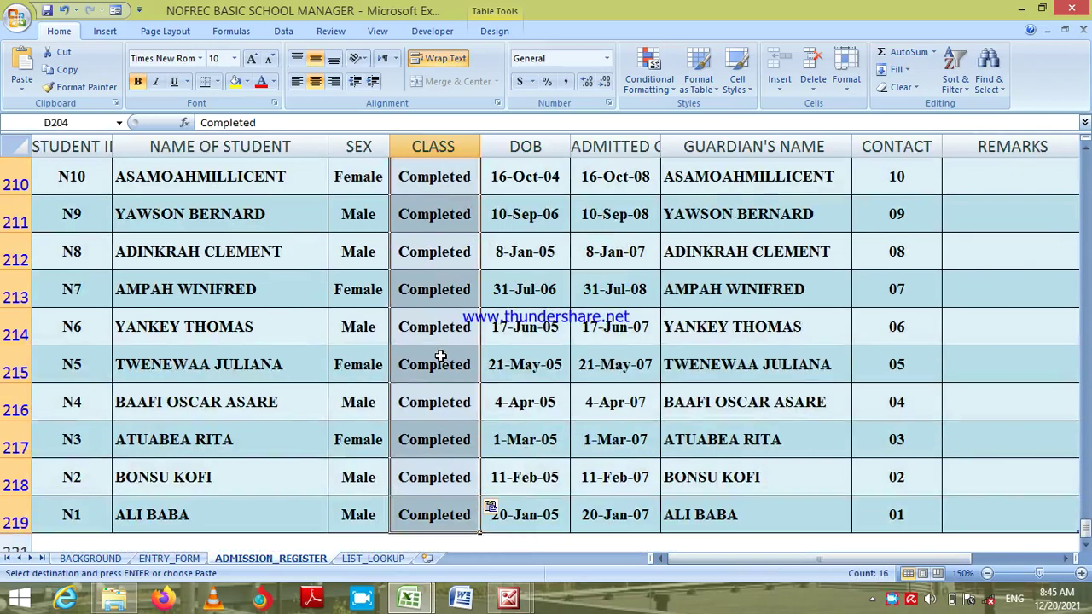
key(ctrl+Up)
key(ctrl+Up)
key(ctrl+Up)
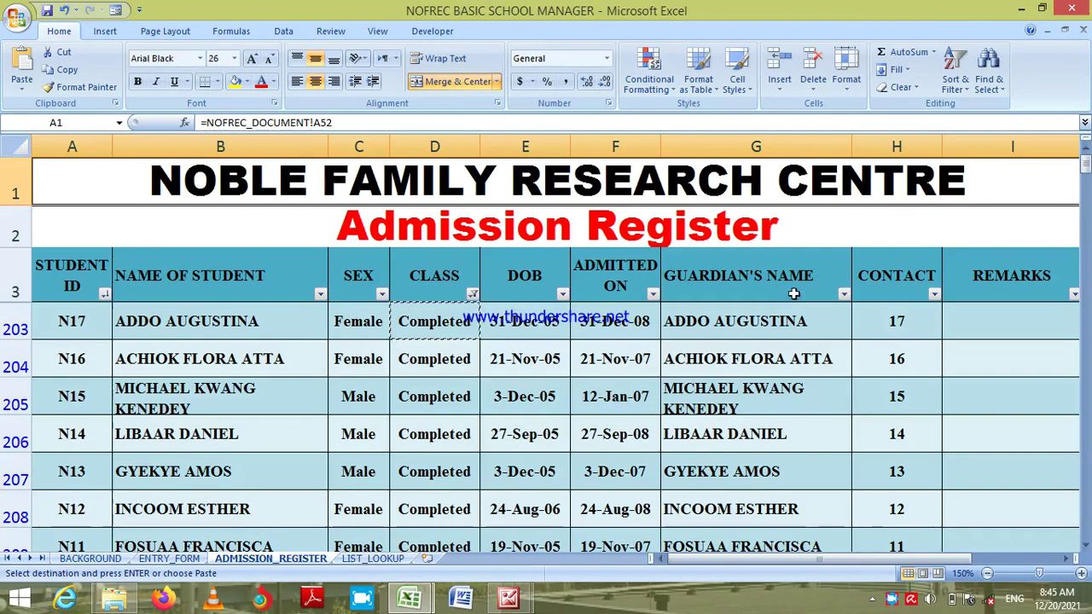
Enter 2021 as the remark for the first filtered student, in cell I203.
click(999, 317)
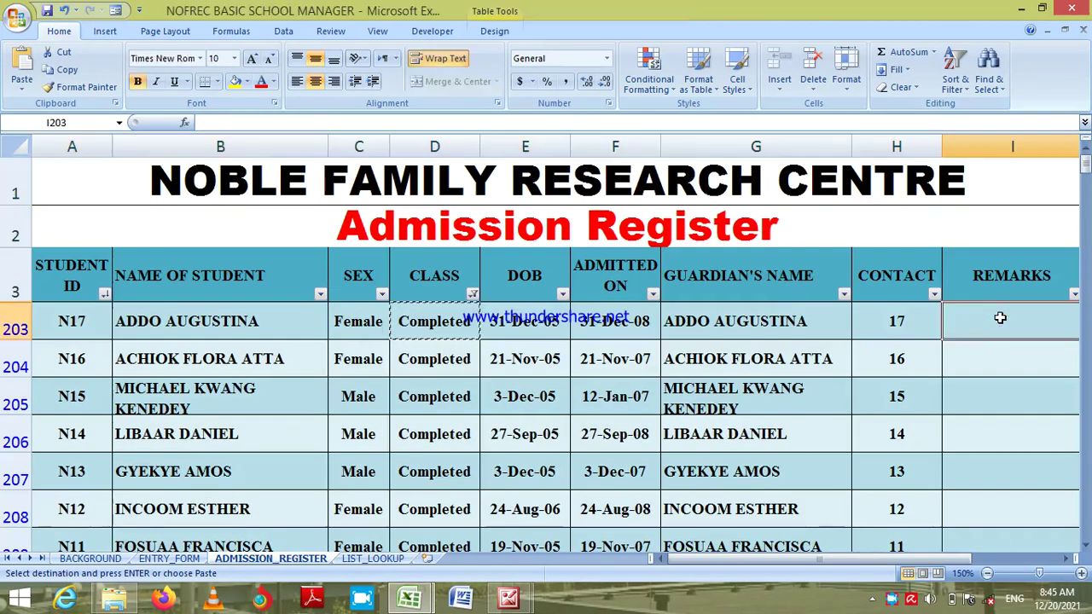
text(2021)
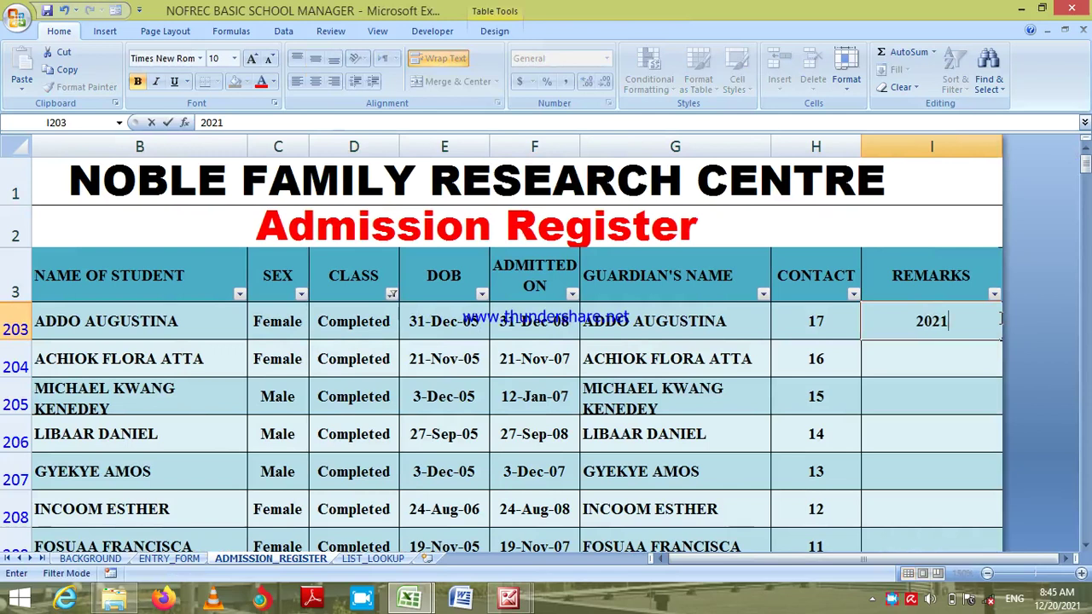
click(1000, 319)
Copy the 2021 remark from I203 into the Remarks cells of the remaining completed students, I204 to I219.
key(ctrl+c)
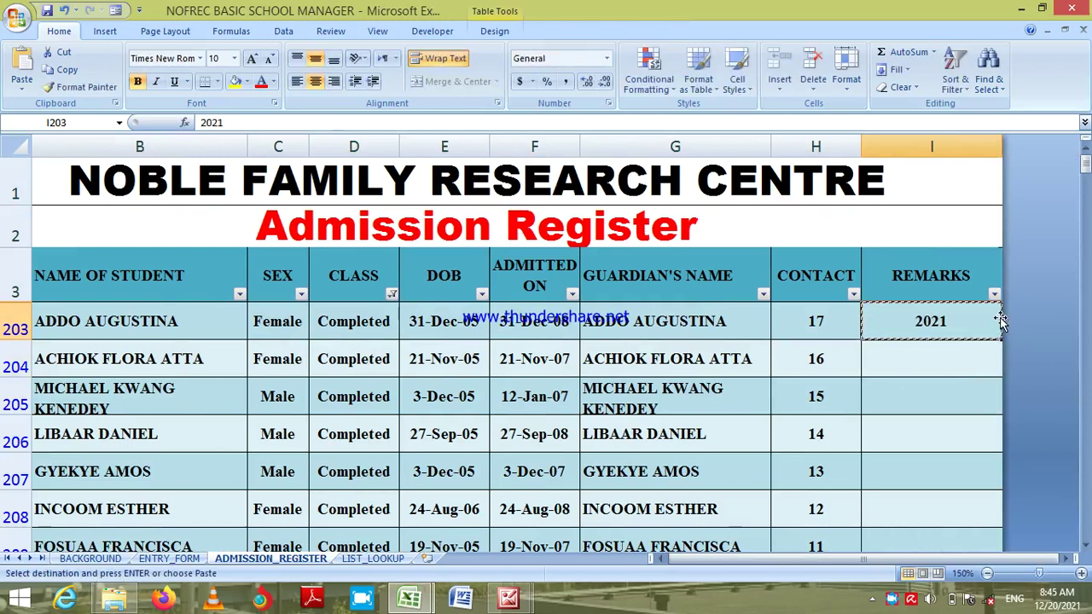
key(Down)
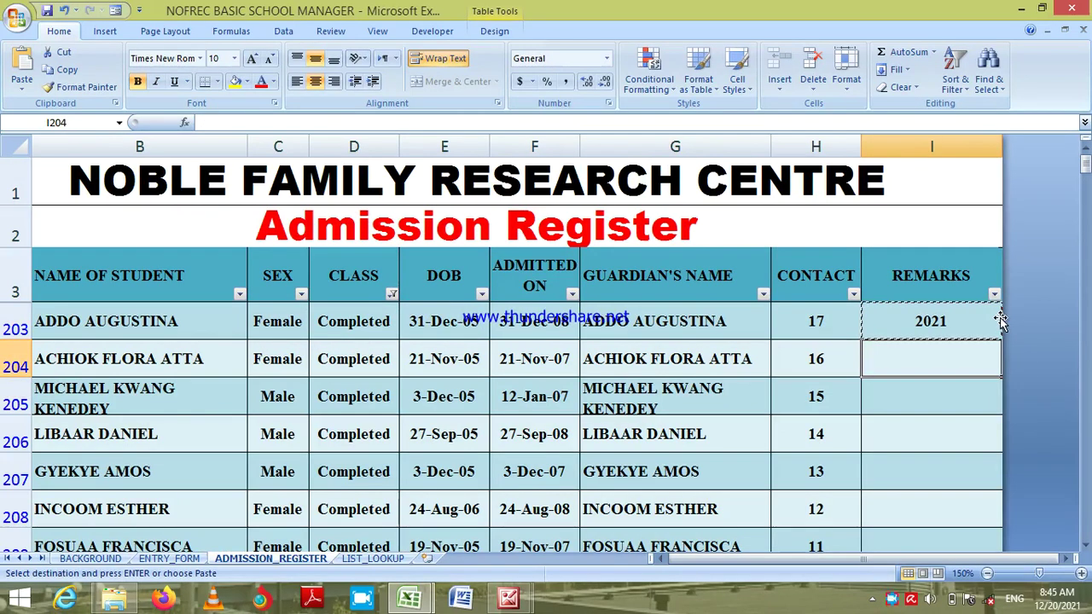
key(shift+Down)
key(shift+Down)
key(shift+Down)
key(shift+Down)
key(shift+Down)
key(shift+Down)
key(shift+Down)
key(shift+Down)
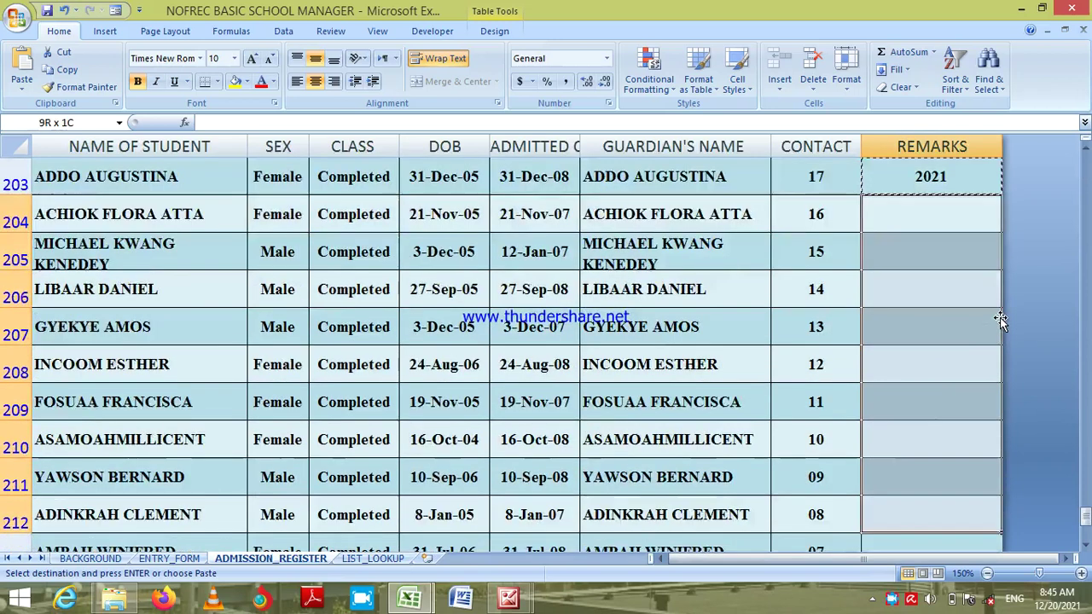
key(shift+Down)
key(shift+Down)
key(shift+Down)
key(shift+Down)
key(shift+Down)
key(shift+Down)
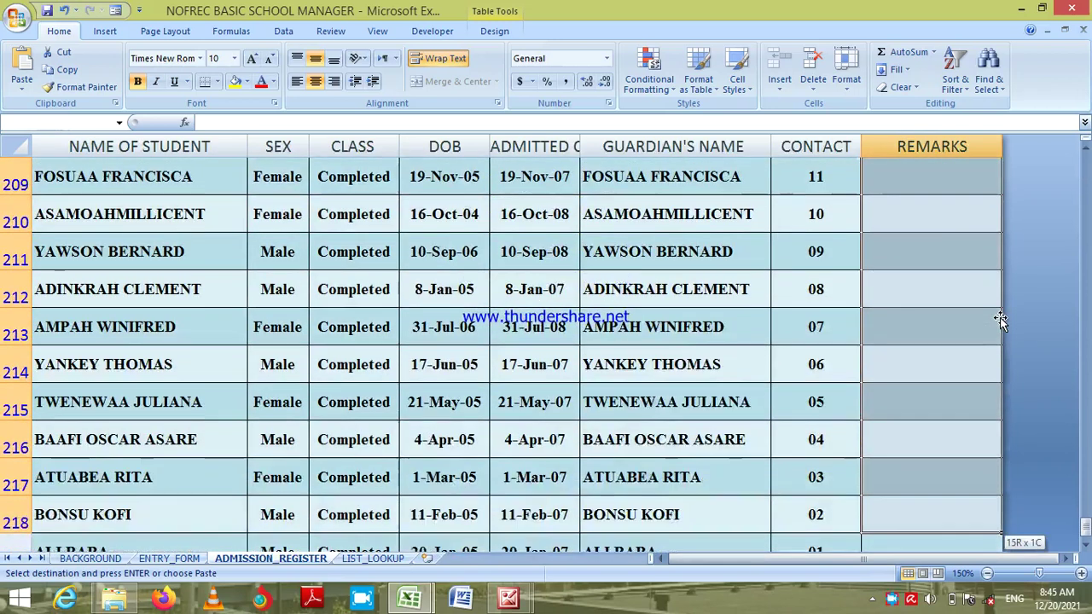
key(shift+Down)
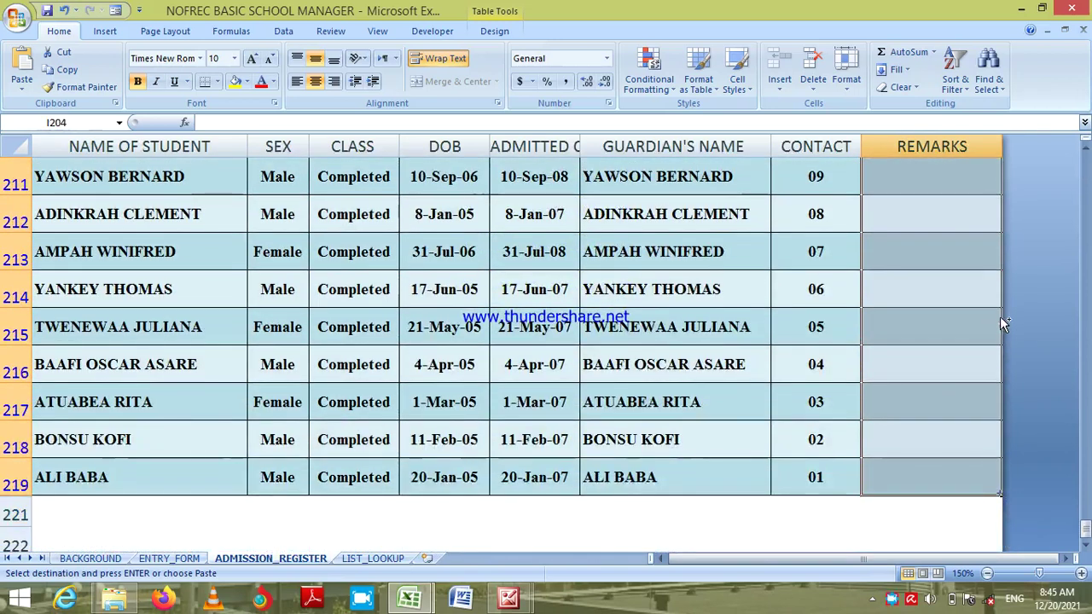
key(Return)
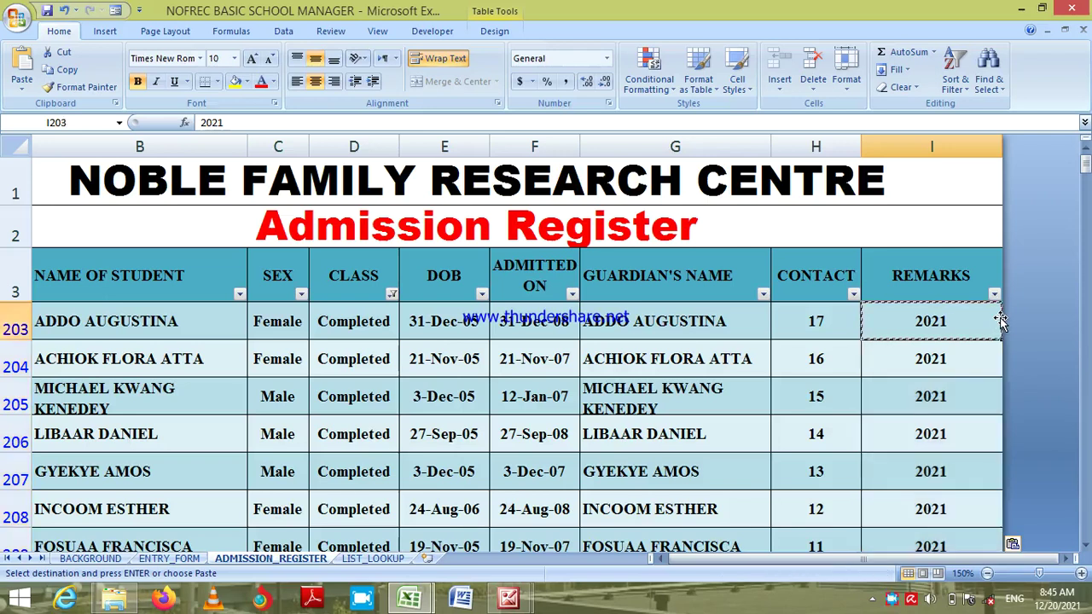
Apply the Remarks column filter with 2021 selected and return to the sheet's title.
key(ctrl+Home)
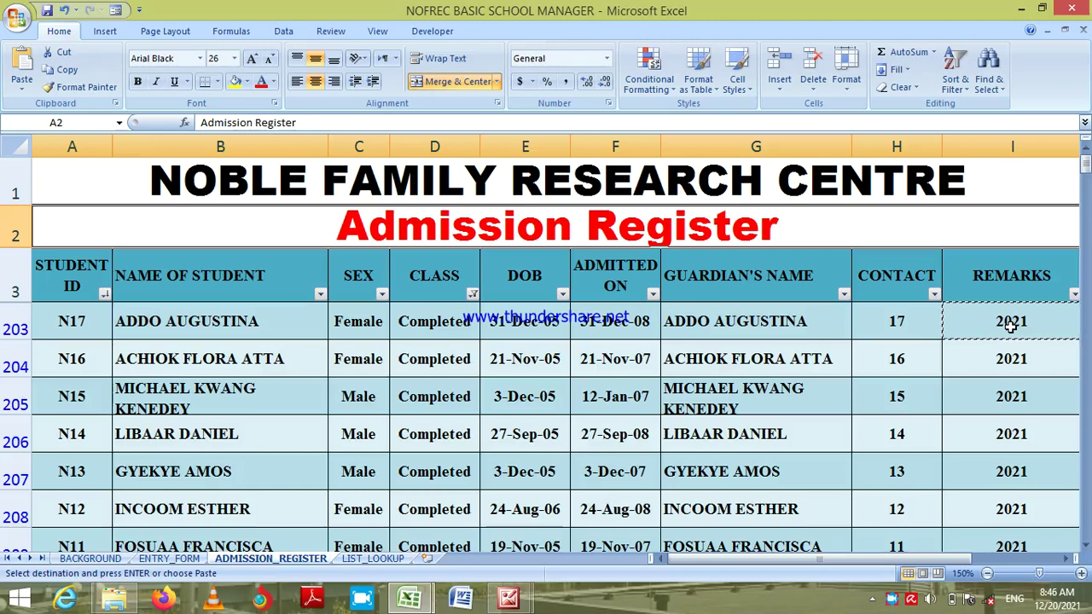
click(1073, 295)
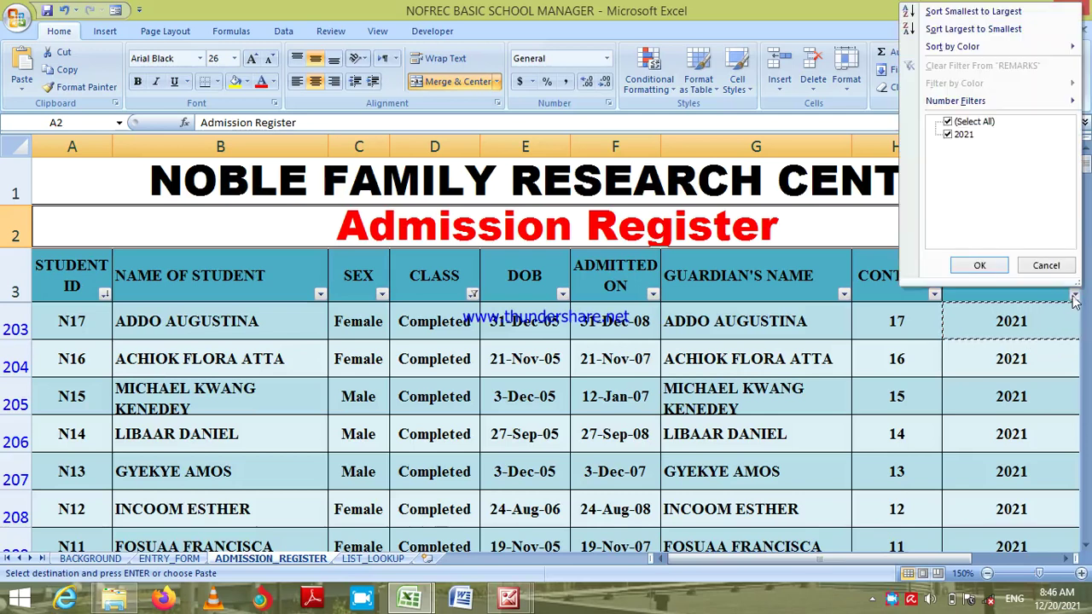
click(964, 136)
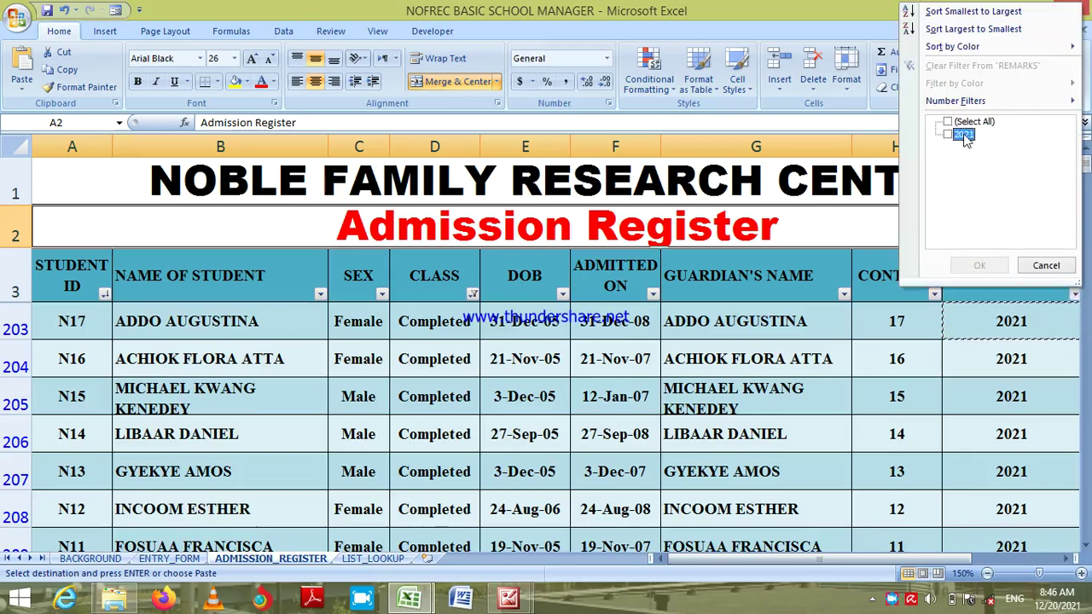
click(964, 136)
click(978, 263)
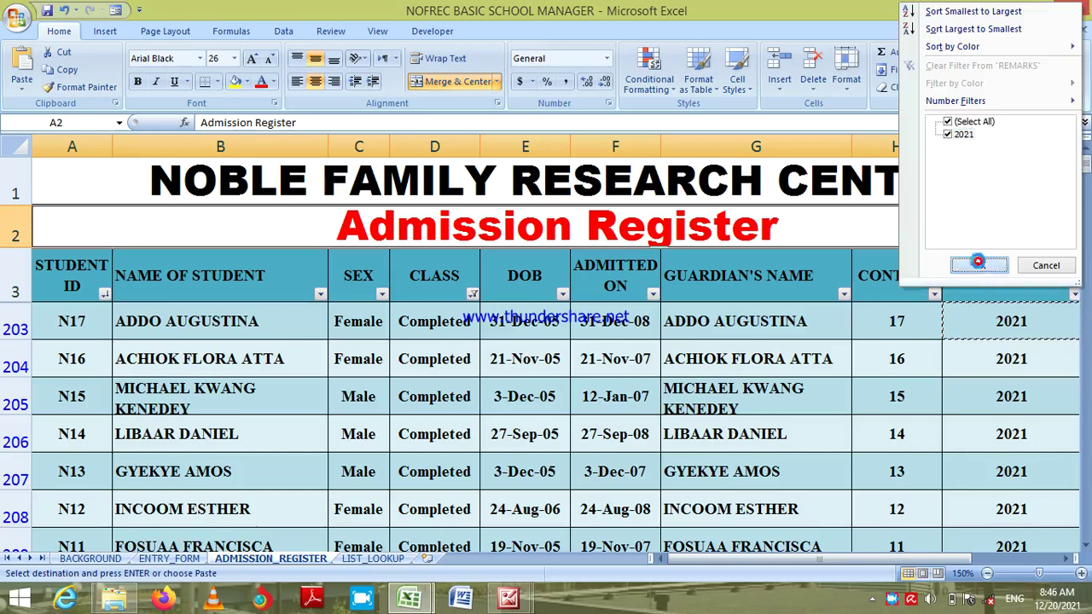
click(802, 385)
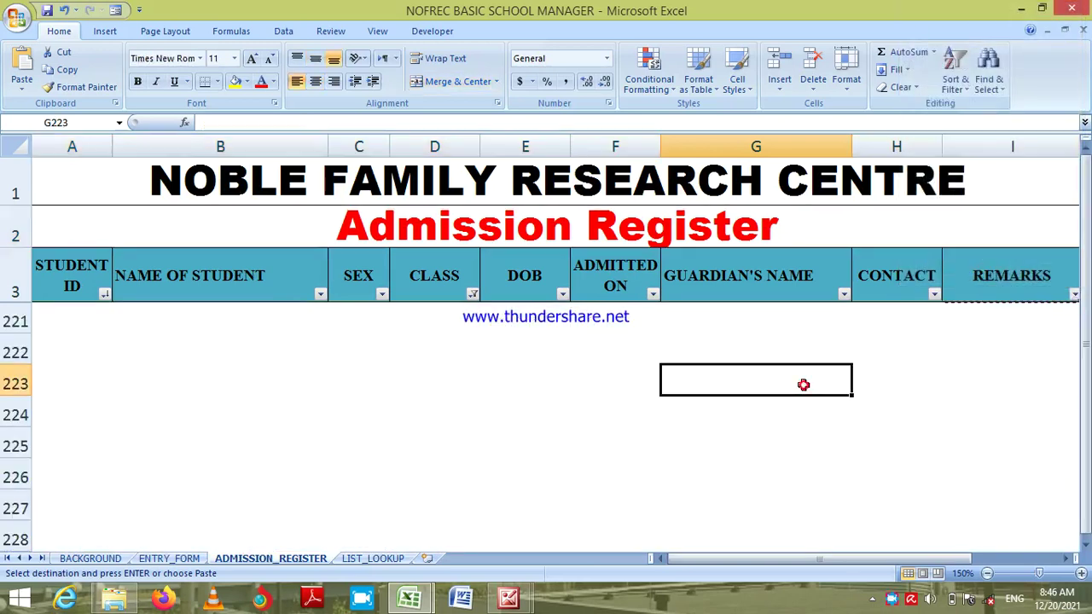
key(Up)
key(Up)
key(Up)
key(Up)
key(Up)
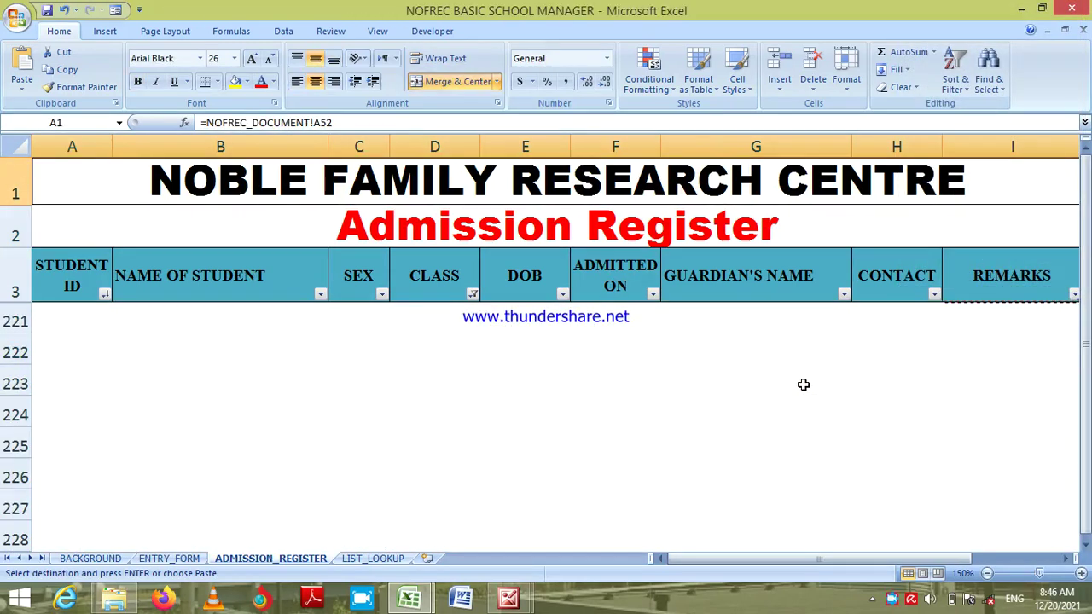
Try to reapply the Remarks column filter with all of its entries selected.
click(994, 277)
key(Down)
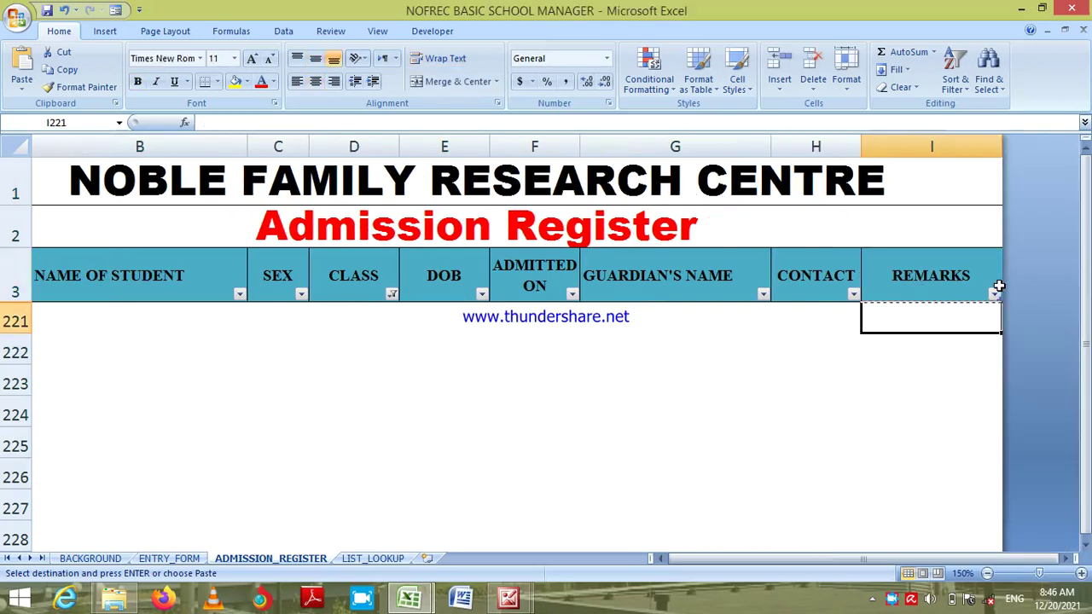
click(994, 294)
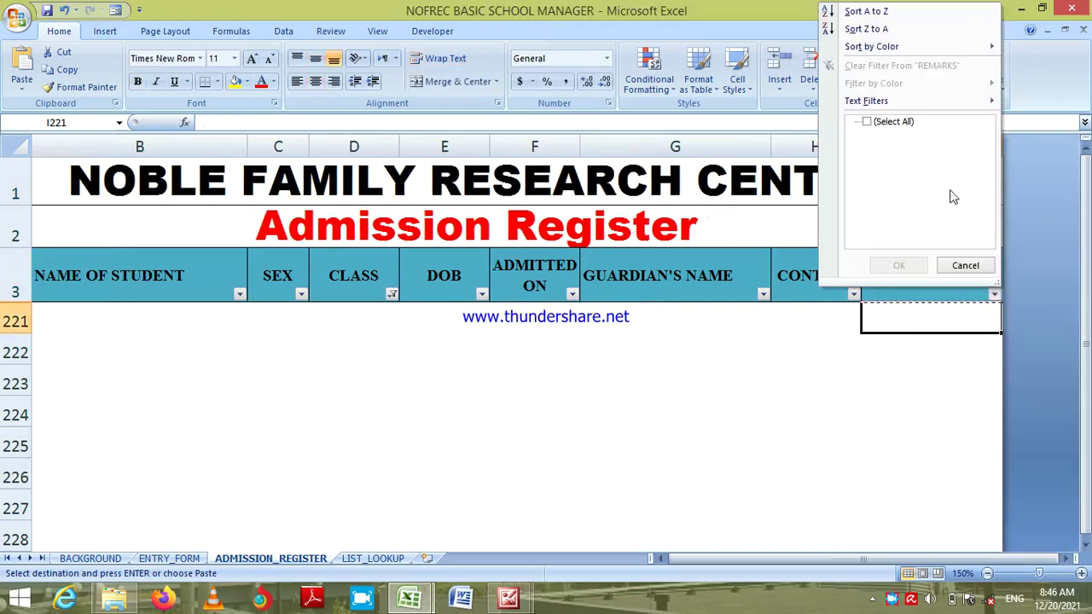
click(894, 124)
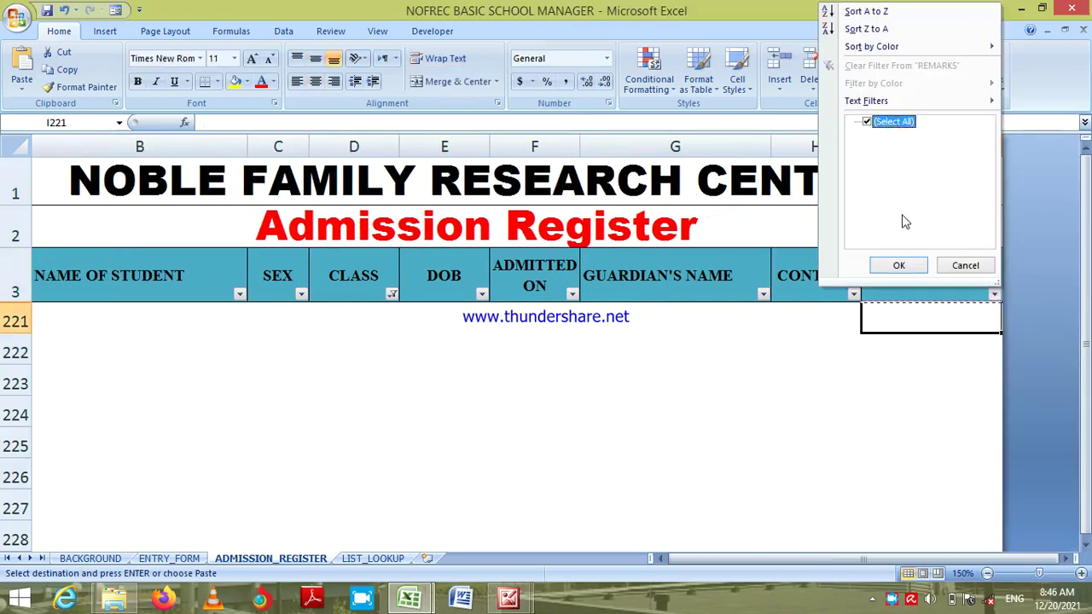
click(903, 266)
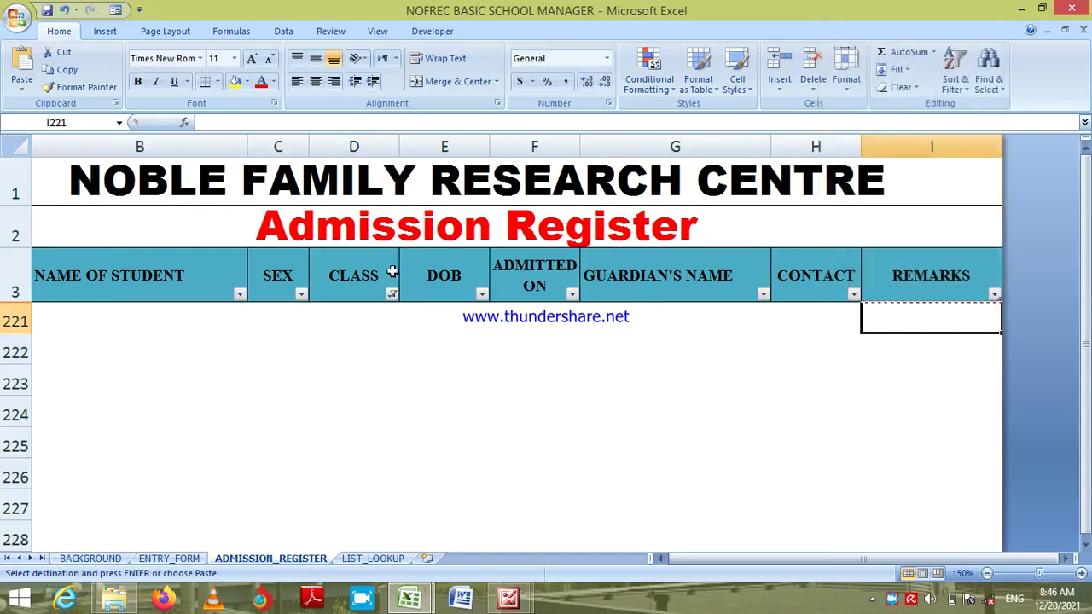
Return to the sheet's title and undo the last Remarks filtering to restore the completed students' rows.
click(185, 281)
key(Down)
key(Down)
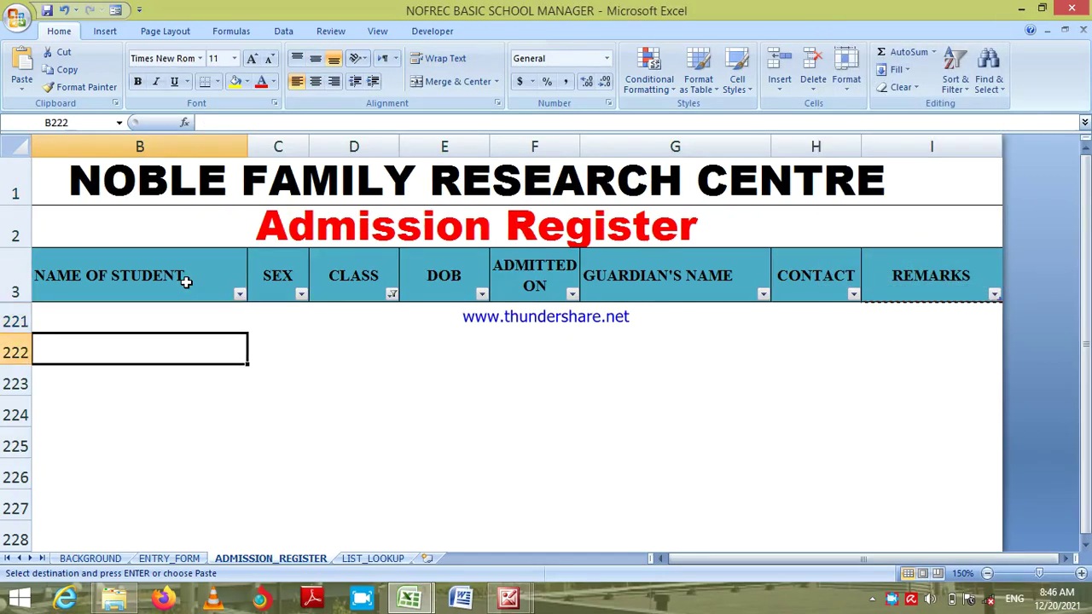
key(Up)
key(ctrl+Home)
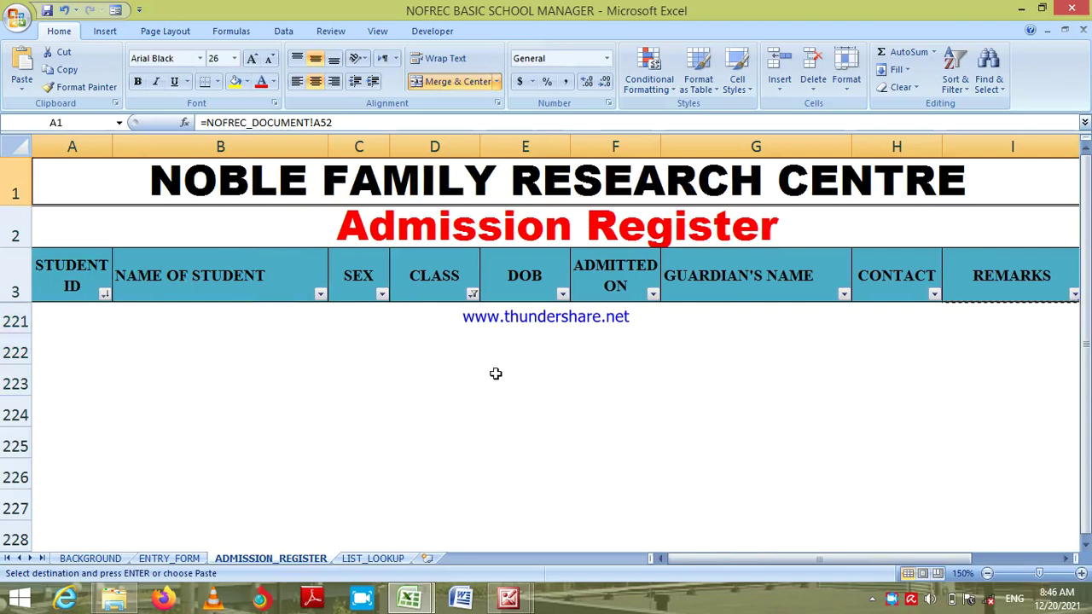
click(65, 12)
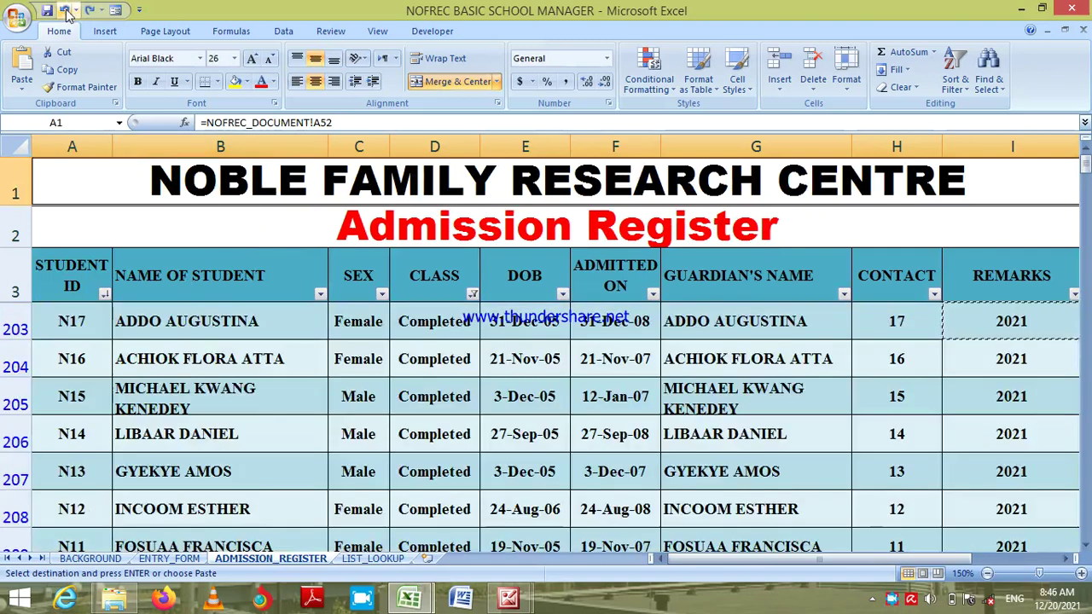
Try the Remarks column filter again with 2021 selected, and undo it.
click(1073, 294)
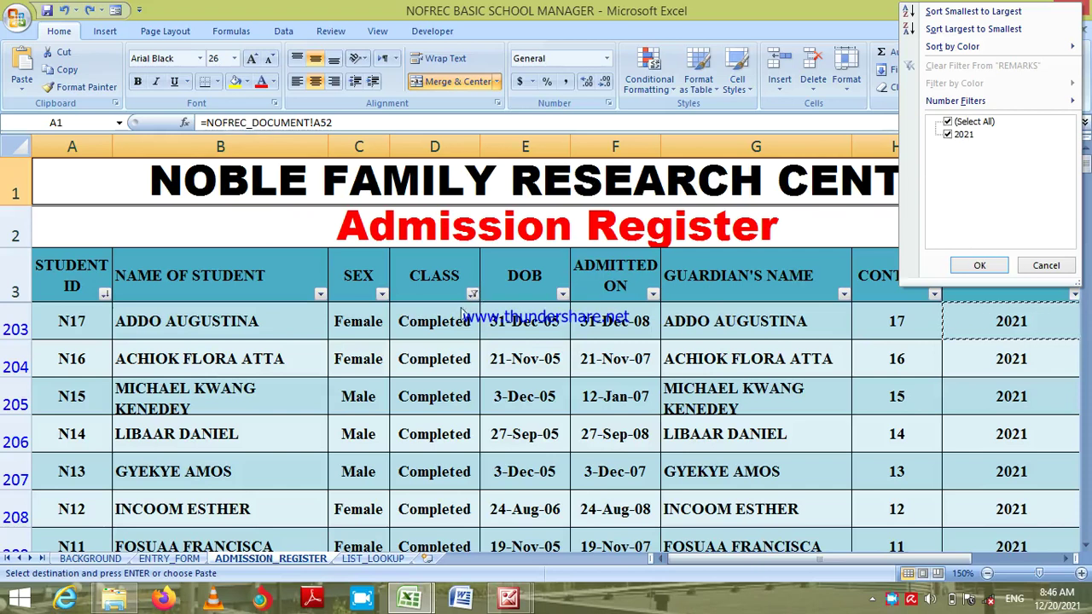
click(977, 266)
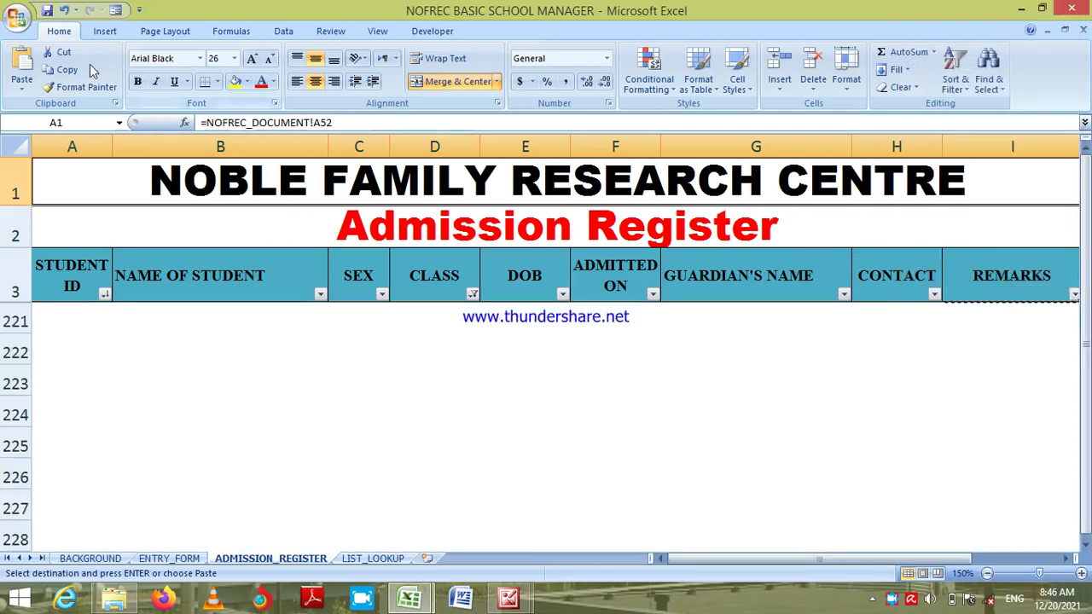
click(64, 10)
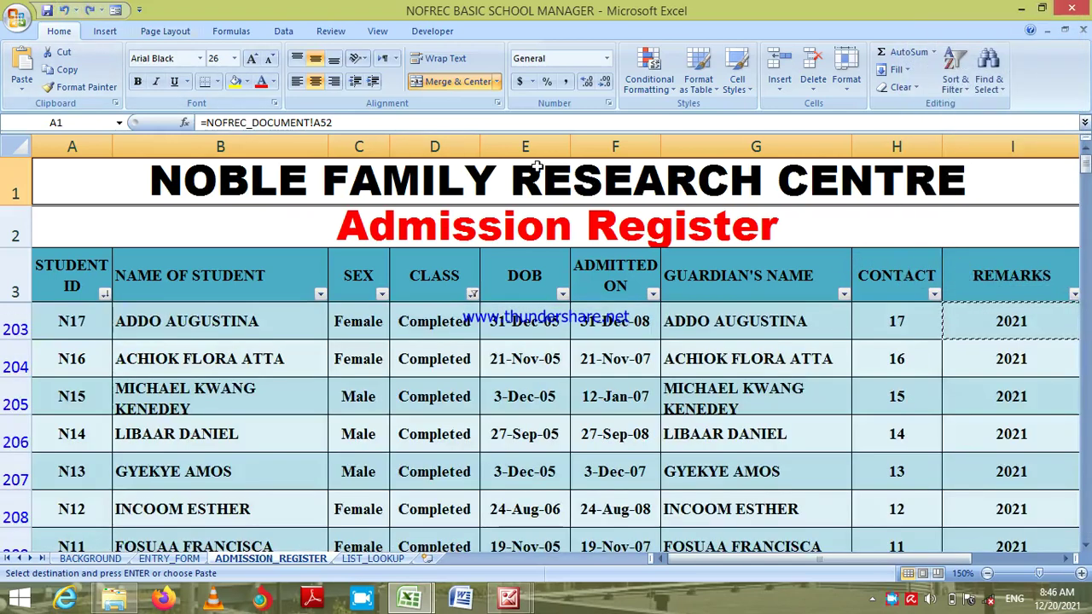
Filter the Class column of the admission register to show only Basic 9 students.
click(472, 295)
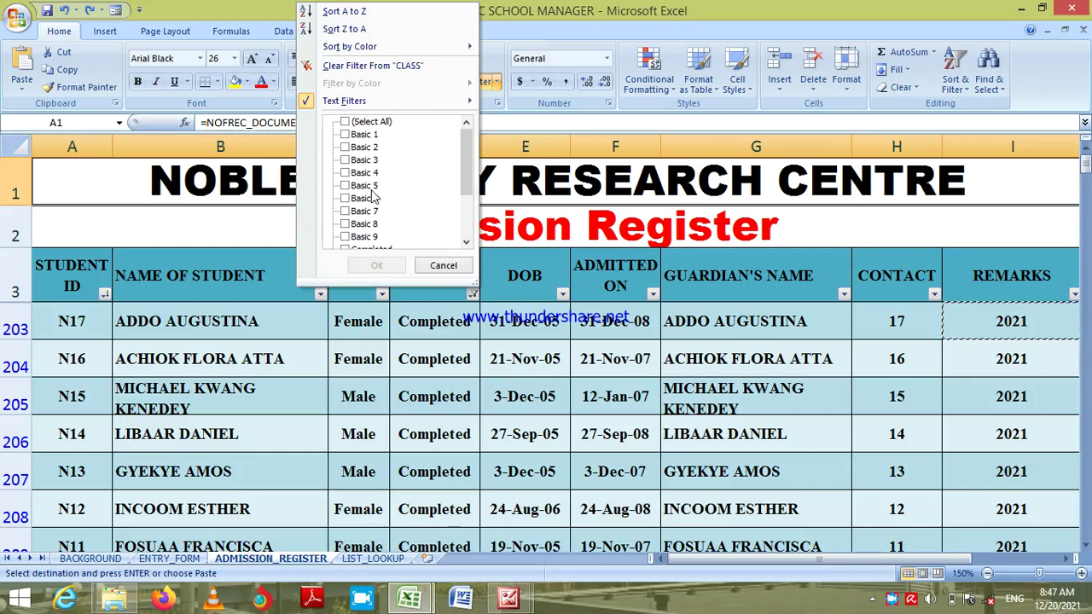
click(367, 237)
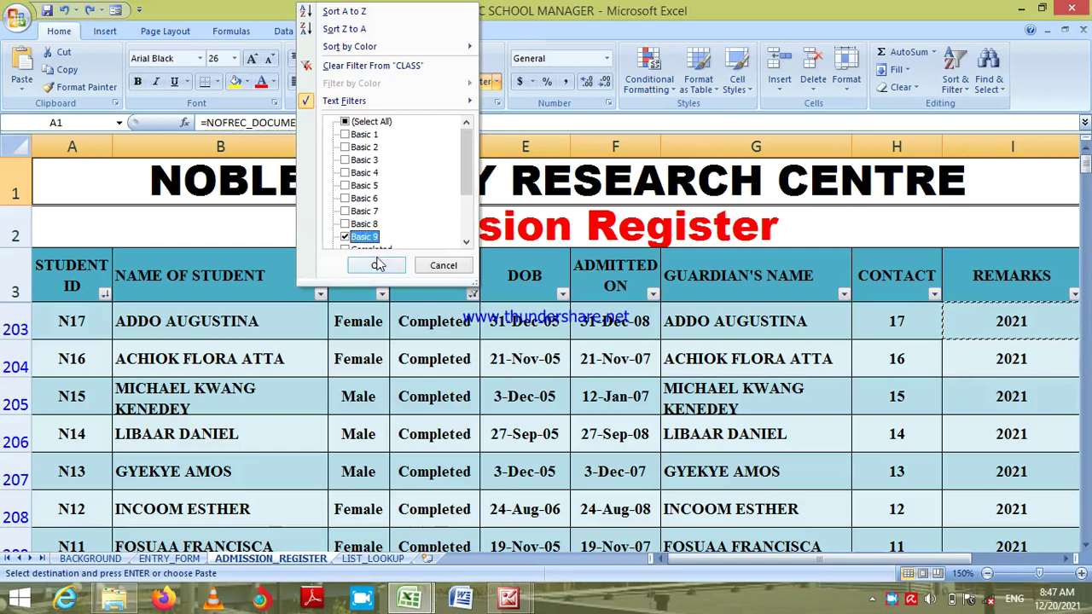
click(377, 265)
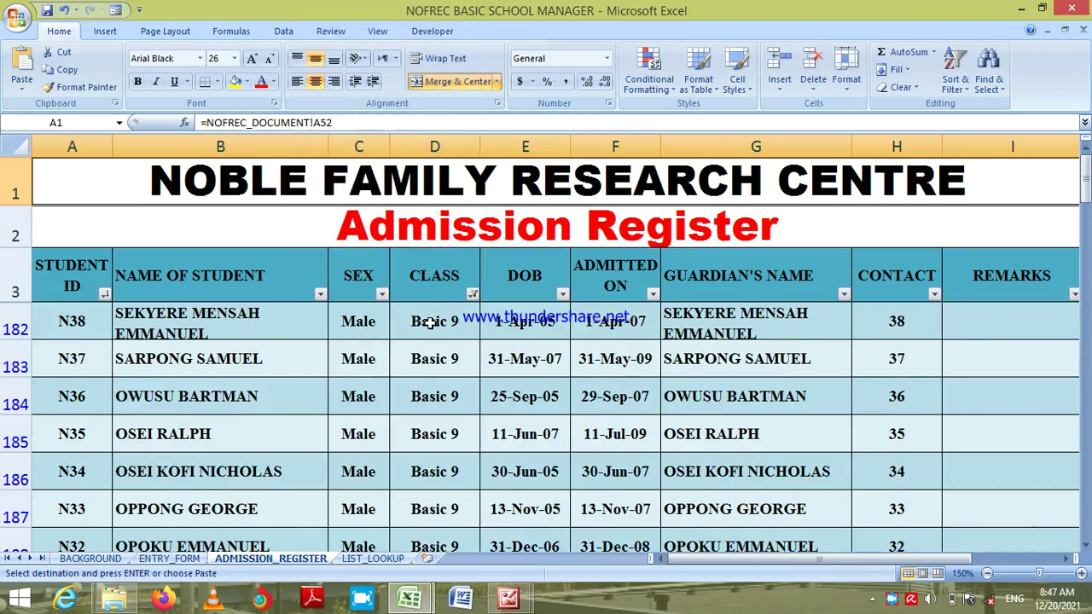
Set the class of the first filtered student, in cell D182, to Basic 10.
click(429, 321)
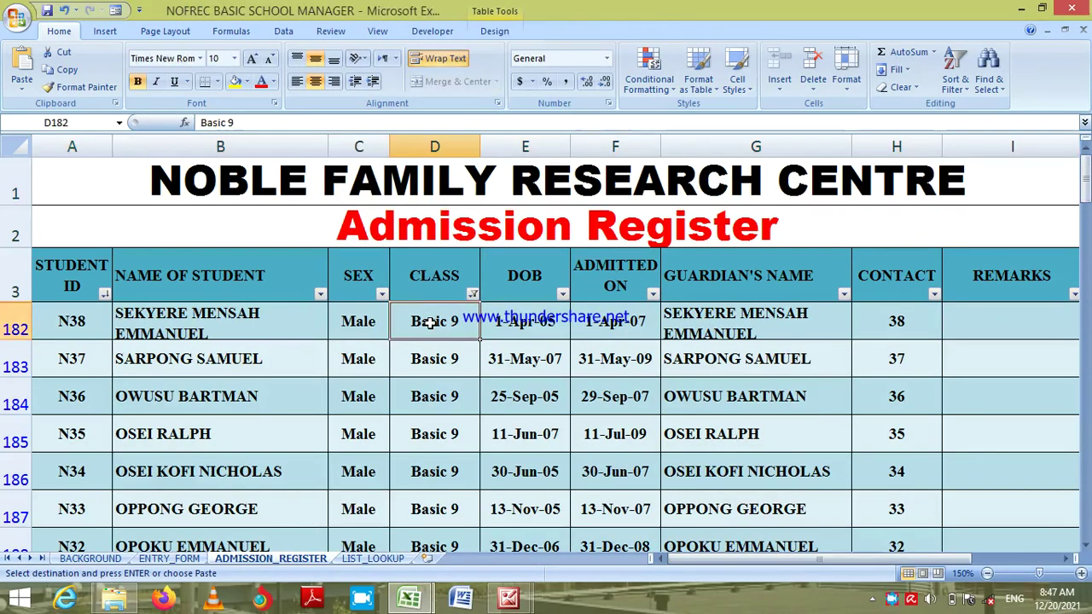
text(Basic )
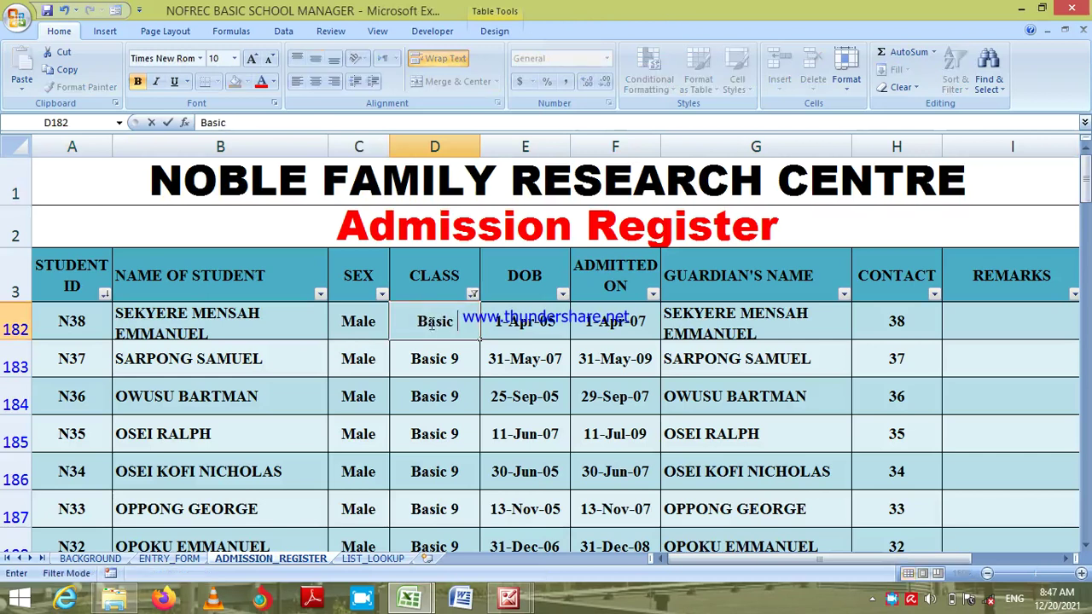
text(10)
key(Return)
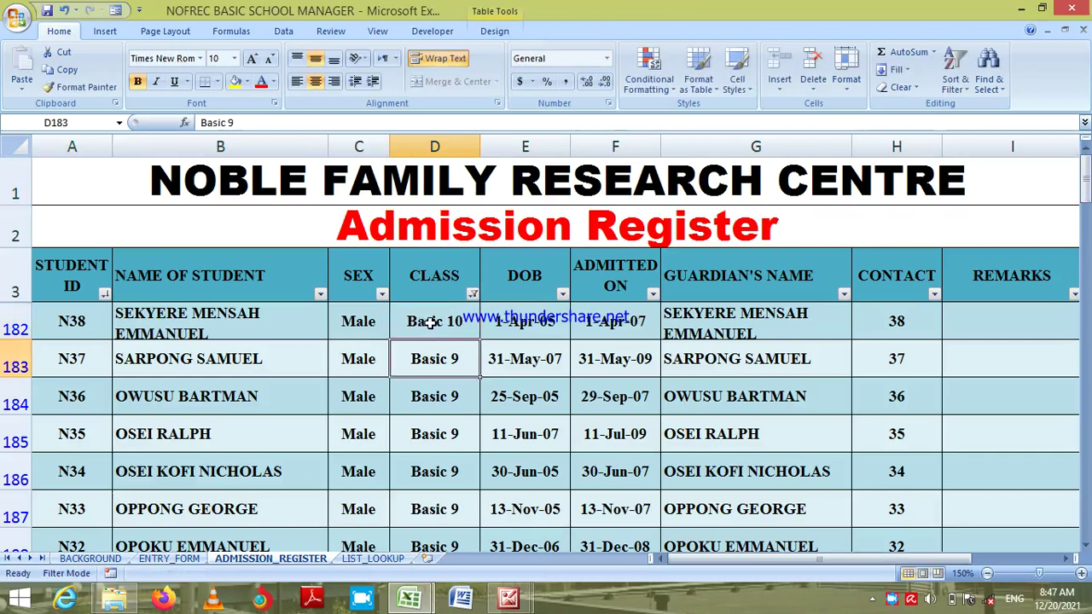
Copy the Basic 10 entry from D182 into the Class cells of the remaining filtered students, D183 to D202.
click(432, 321)
key(ctrl+c)
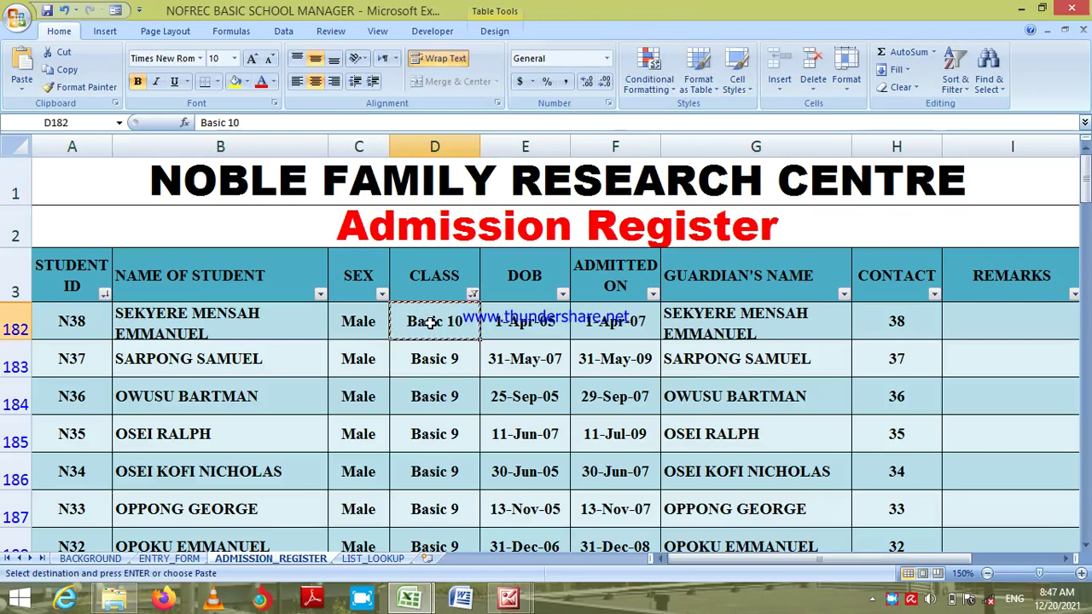
key(Down)
key(shift+Down)
key(shift+Down)
key(shift+Down)
key(shift+Down)
key(shift+Down)
key(shift+Down)
key(shift+Down)
key(shift+Down)
key(shift+Down)
key(shift+Down)
key(shift+Down)
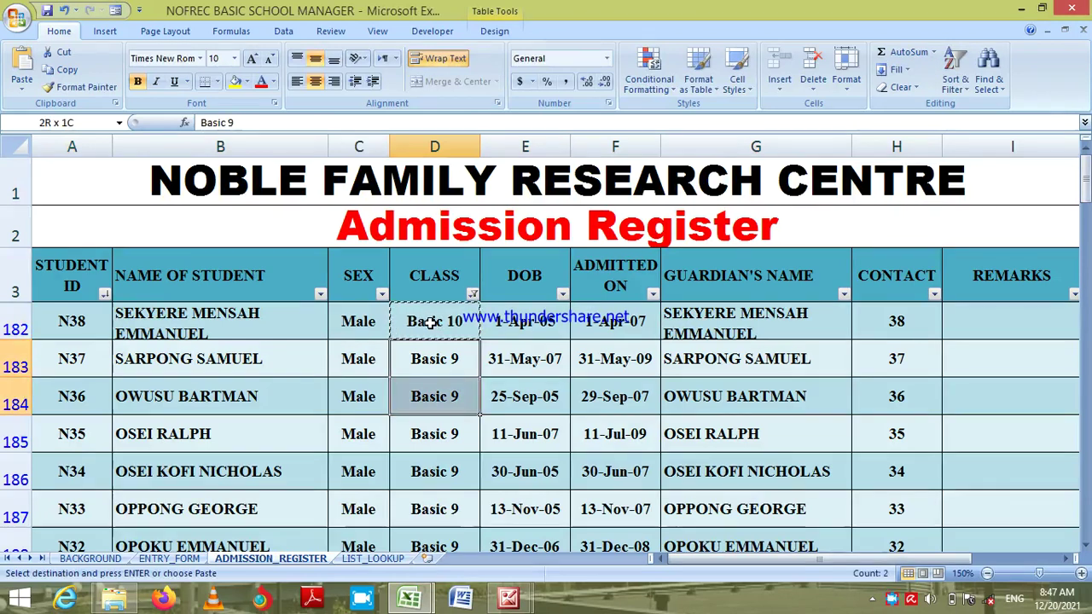
key(shift+Down)
key(shift+Down)
key(shift+Down)
key(shift+Down)
key(shift+Down)
key(shift+Down)
key(shift+Down)
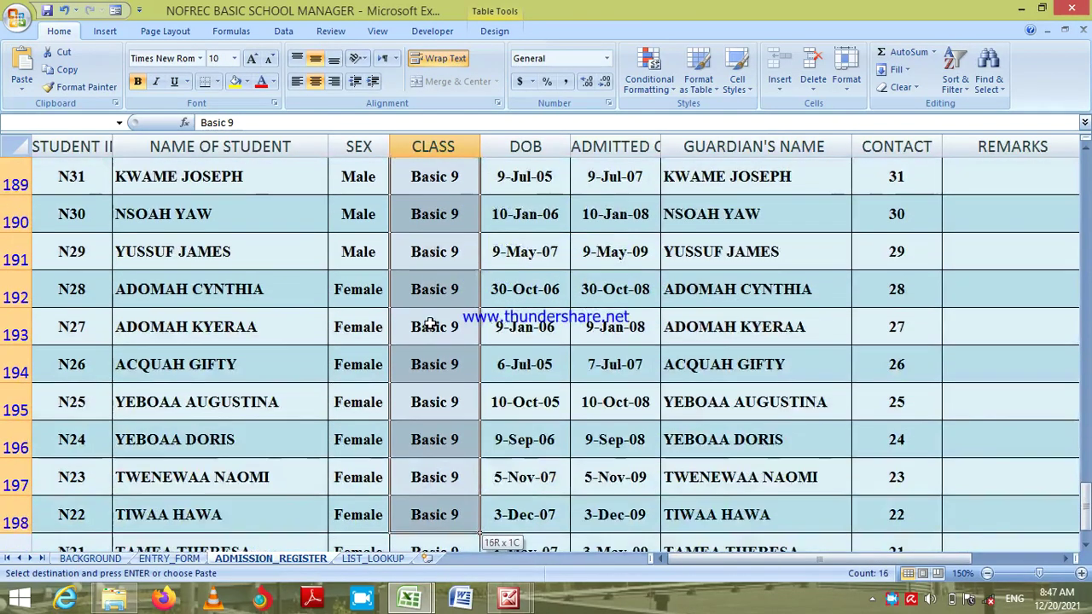
key(shift+Down)
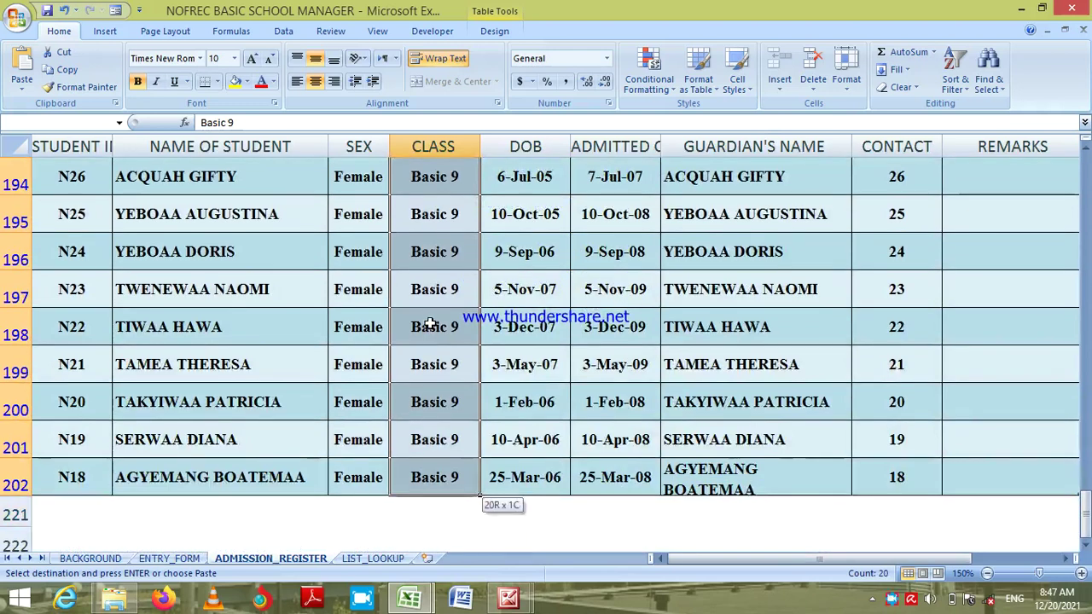
key(ctrl+v)
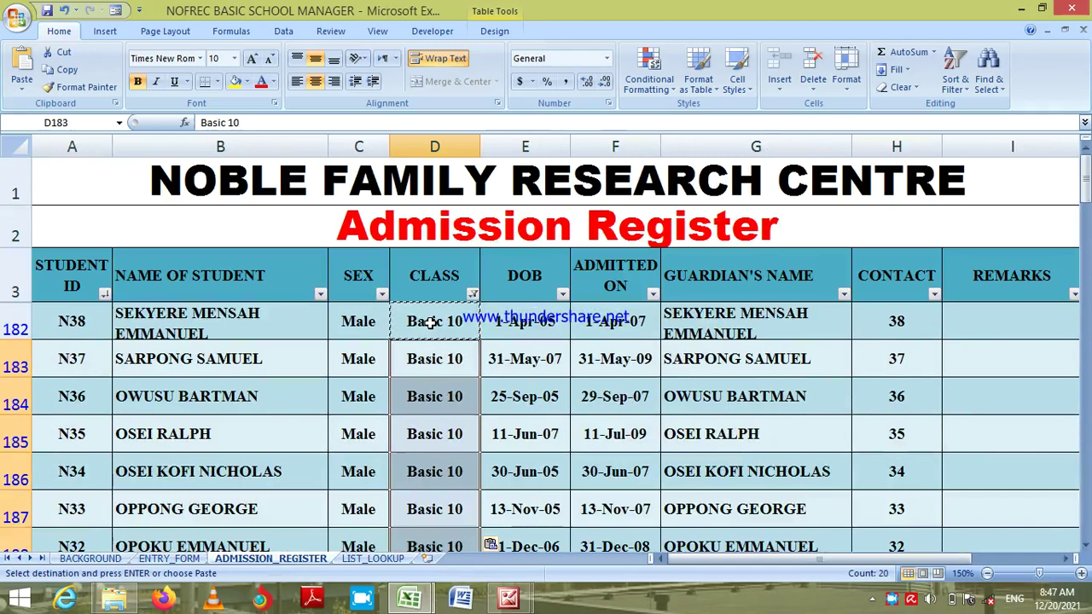
Look through the class list in the Class column filter and filter the register to Basic 8 only.
click(472, 293)
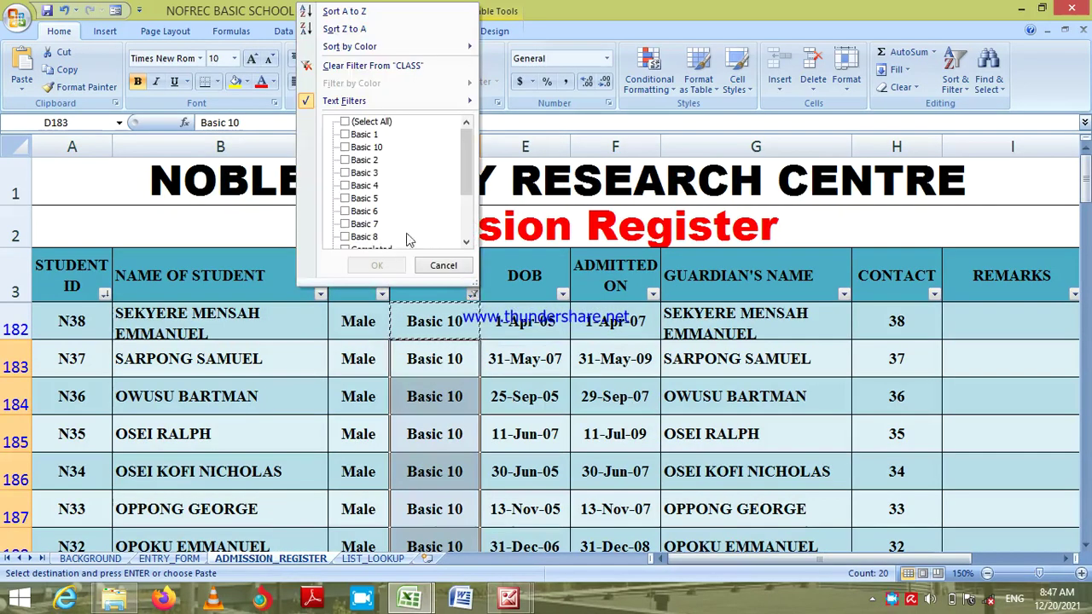
click(465, 245)
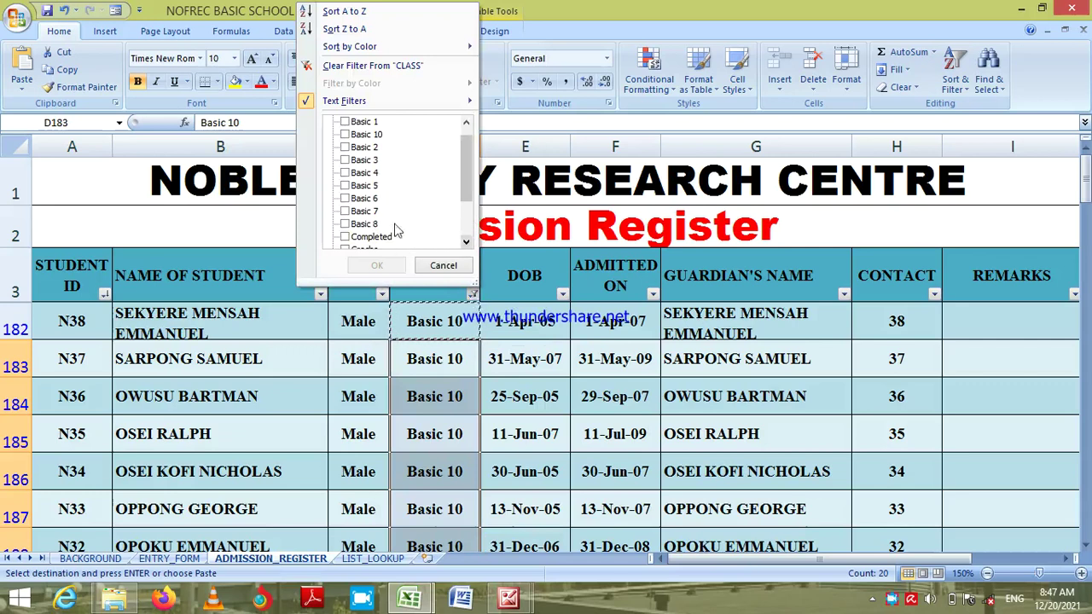
click(465, 246)
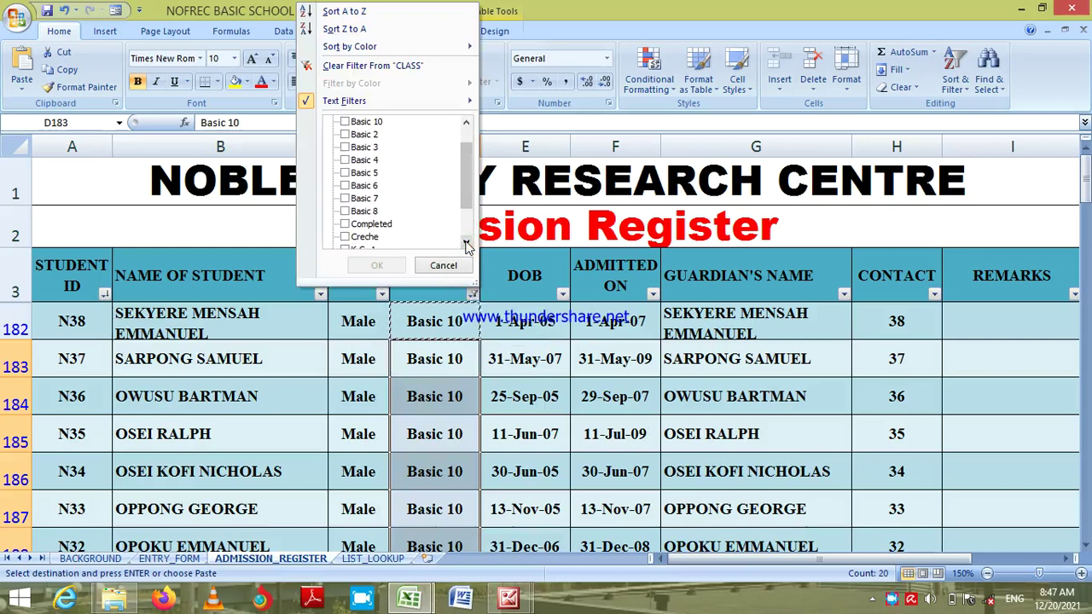
click(466, 245)
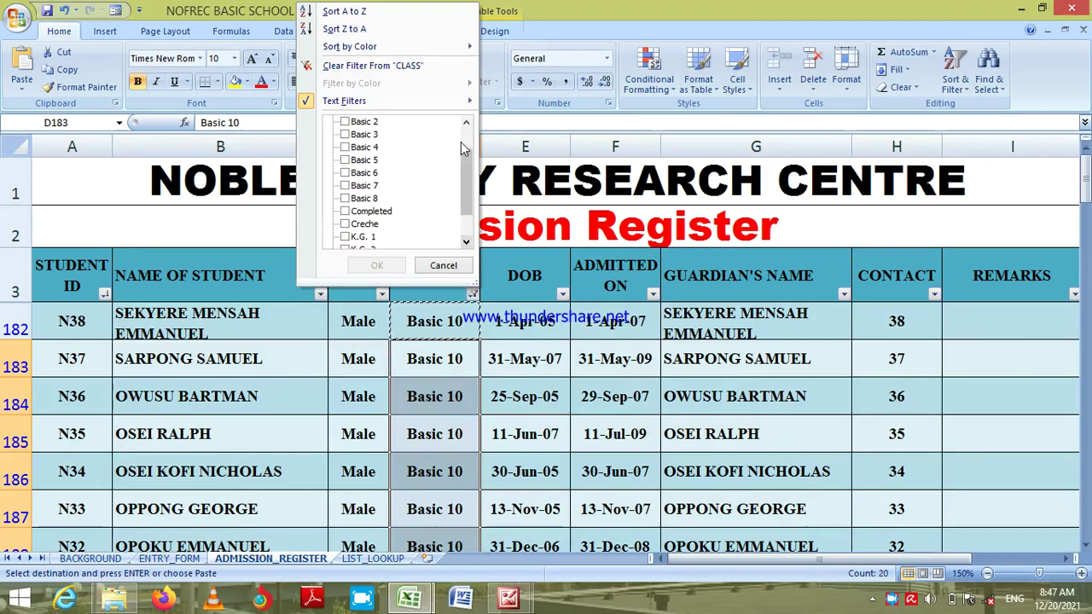
click(466, 127)
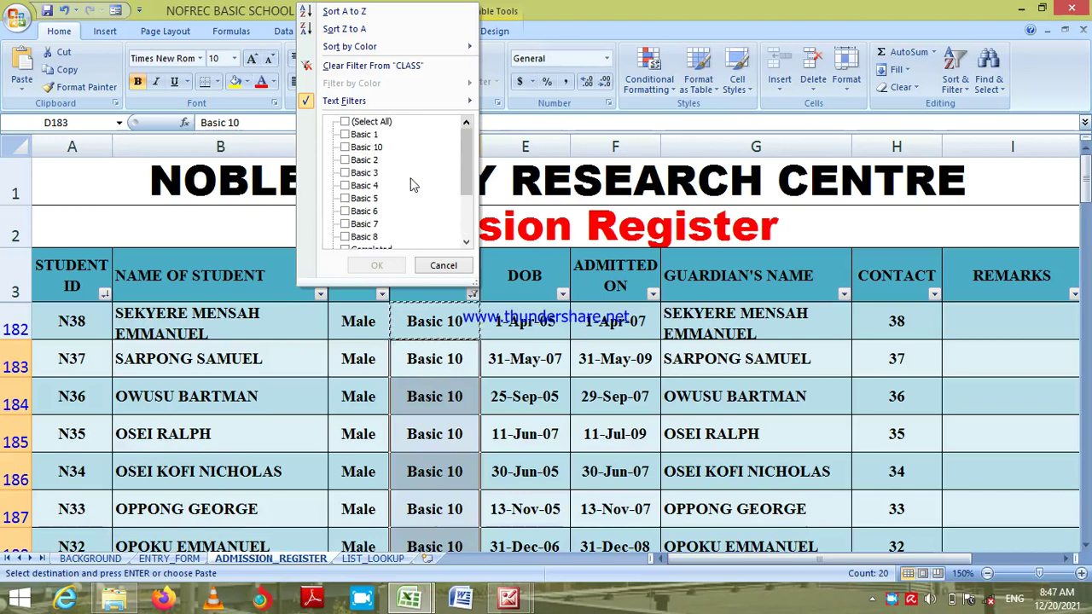
click(362, 237)
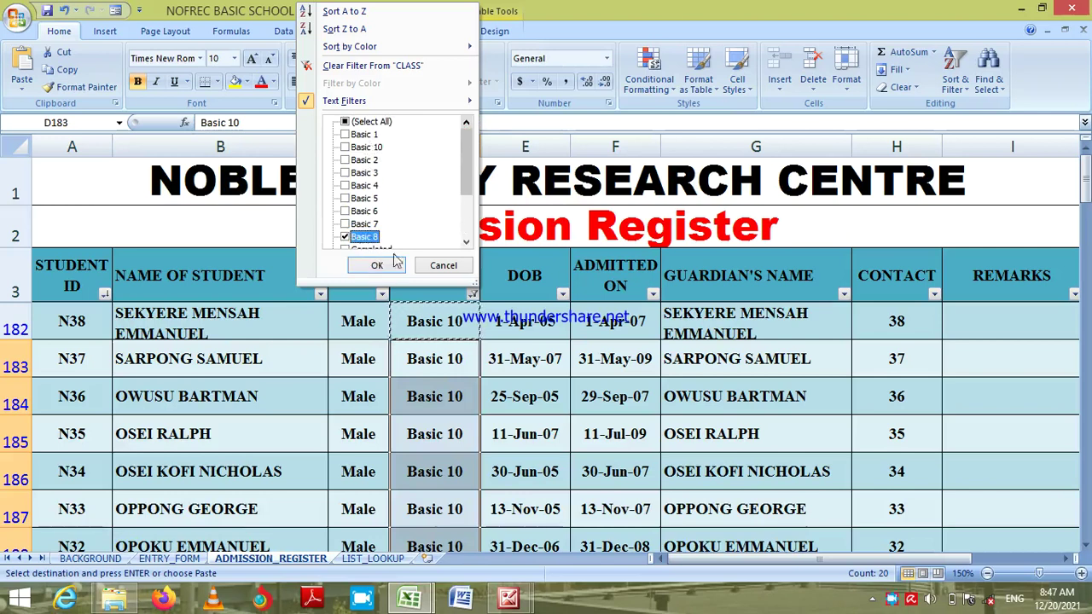
click(378, 266)
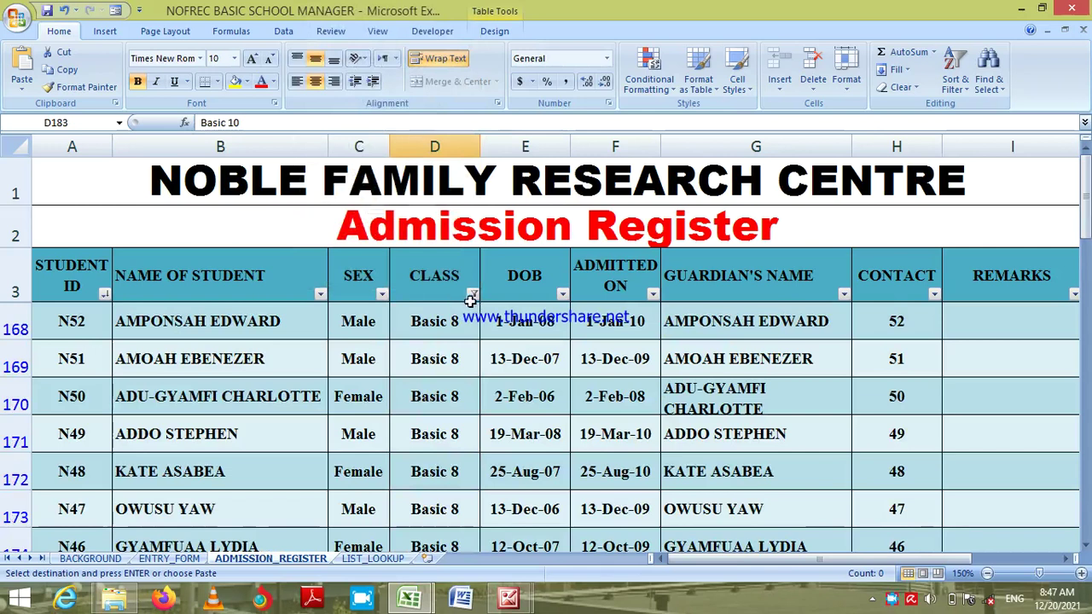
Set the class of the first Basic 8 student, in cell D168, to Basic 9.
click(437, 315)
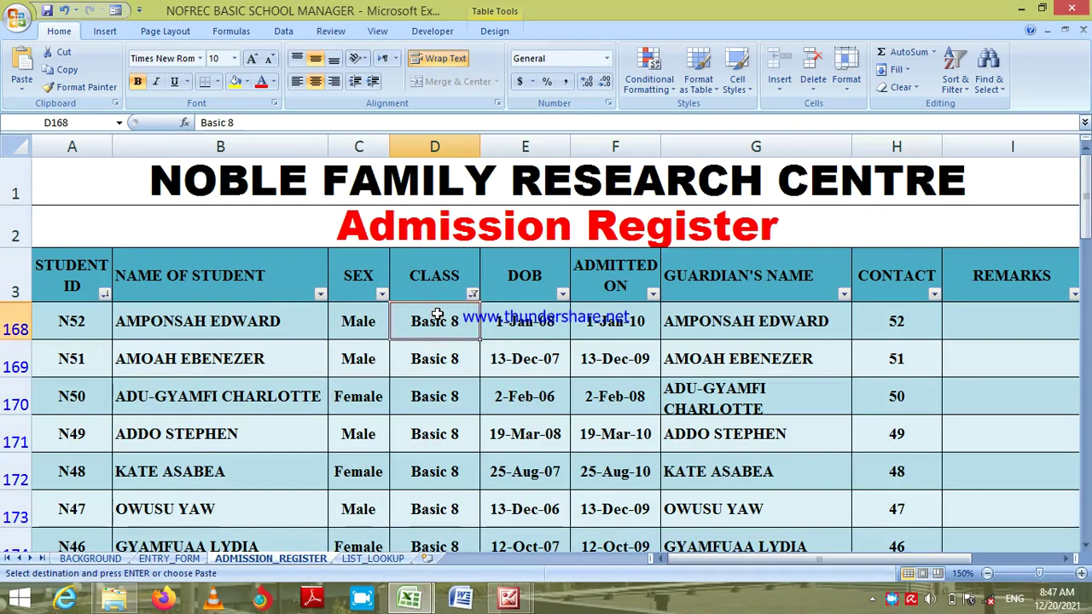
text(Ba)
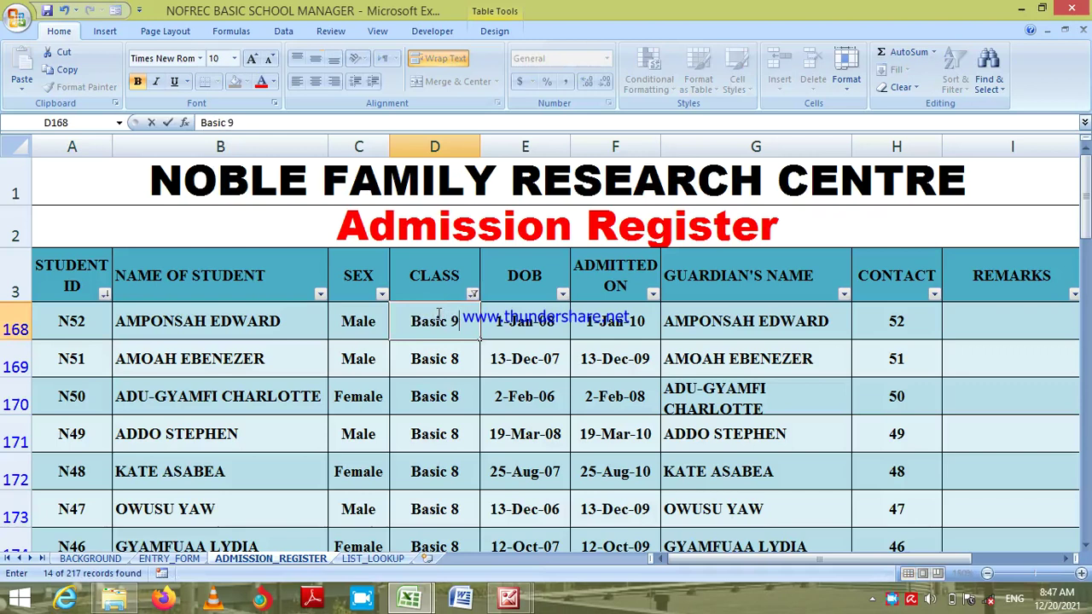
key(Return)
Copy the Basic 9 entry from D168 into the Class cells of the remaining filtered students, D169 to D181.
click(437, 315)
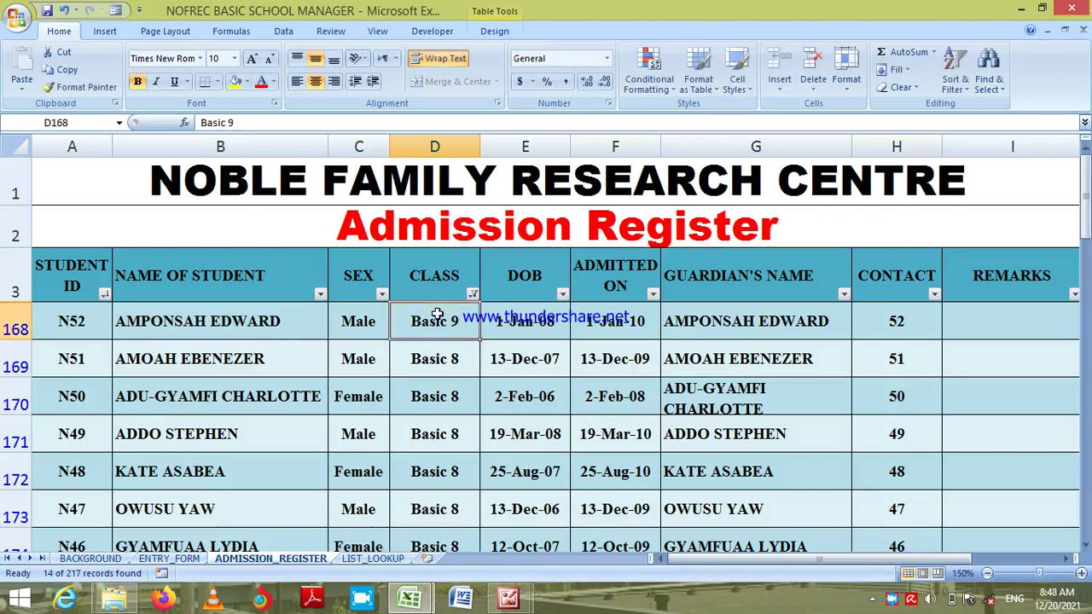
key(ctrl+c)
key(Down)
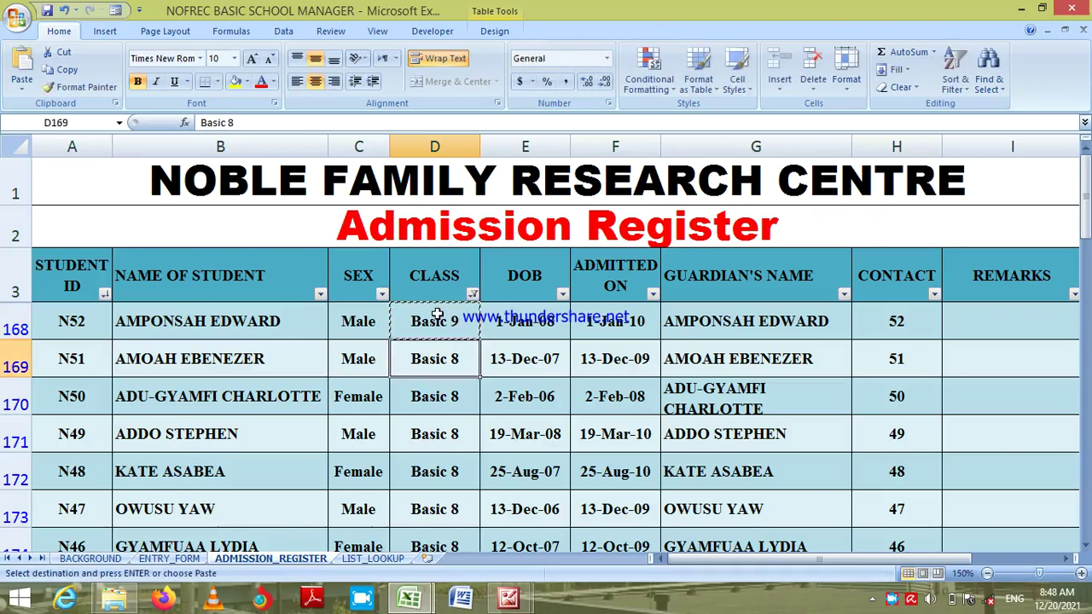
key(shift+Down)
key(shift+Down)
key(shift+Down)
key(shift+Down)
key(shift+Down)
key(shift+Down)
key(shift+Down)
key(shift+Down)
key(shift+Down)
key(shift+Down)
key(shift+Down)
key(shift+Down)
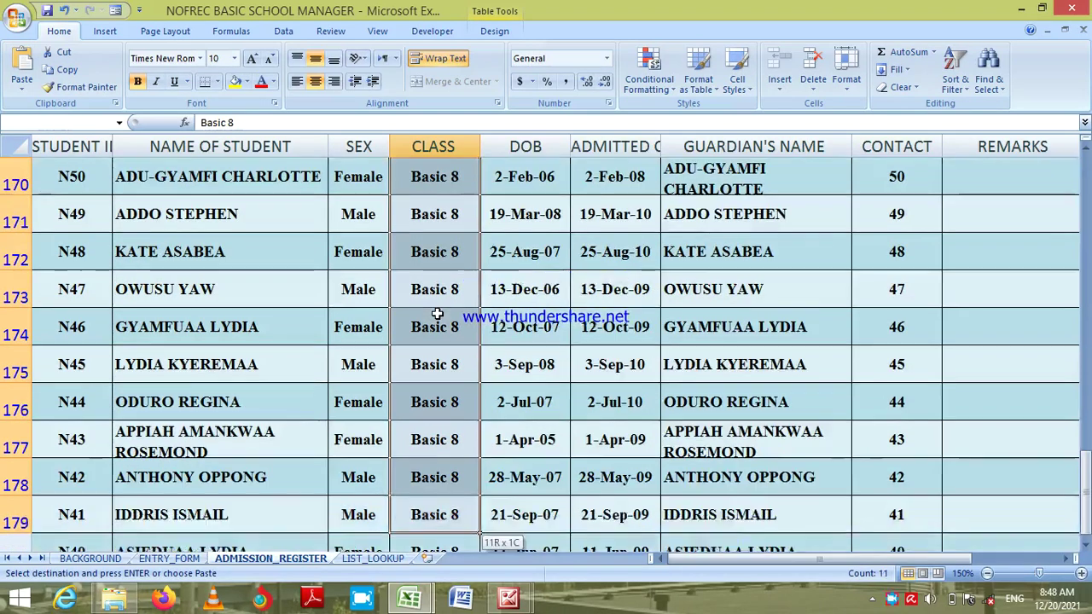
key(ctrl+v)
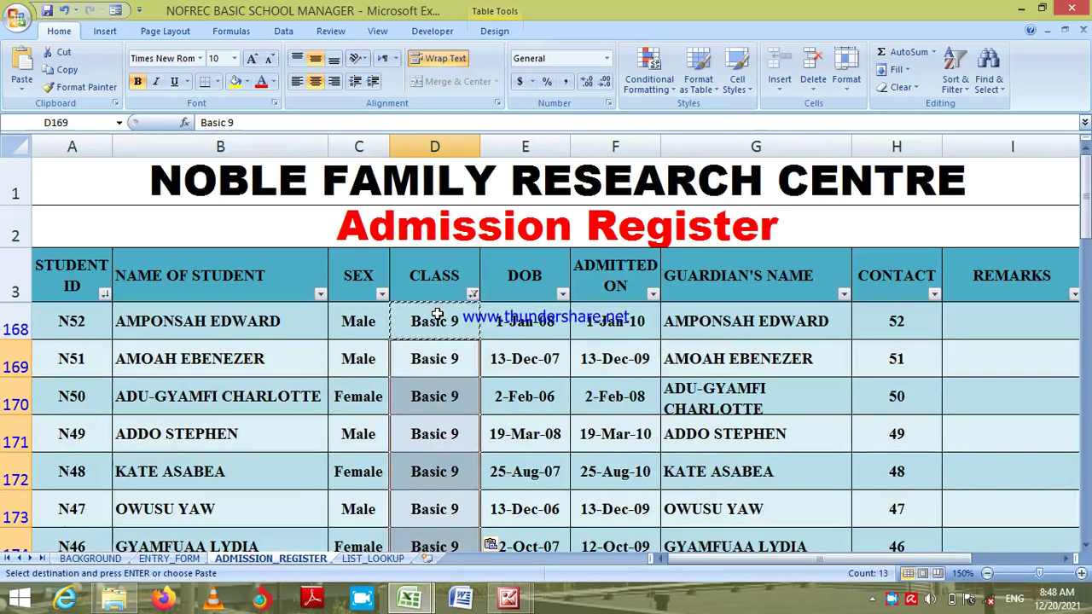
click(436, 315)
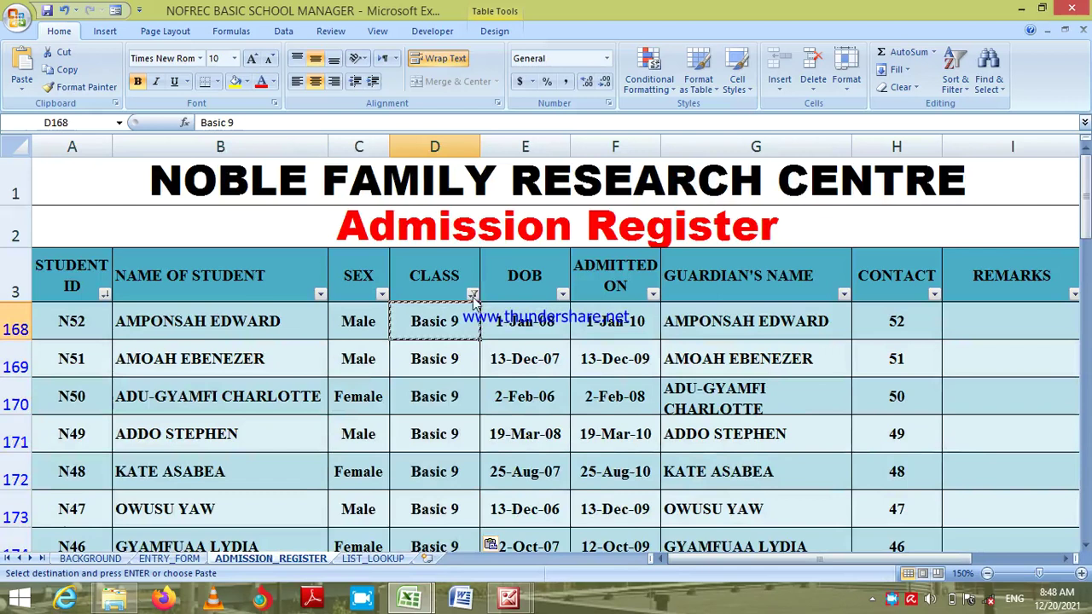
Filter the Class column to Basic 7 only and set the first listed student's class, in cell D152, to Basic 8.
click(471, 294)
click(364, 223)
click(377, 265)
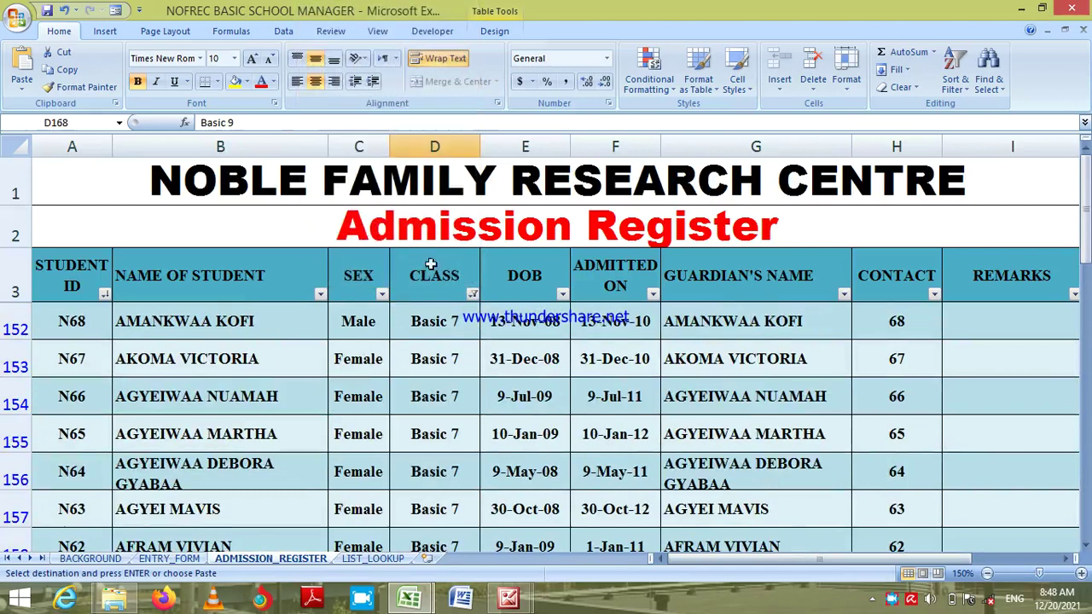
click(451, 333)
text(Basi)
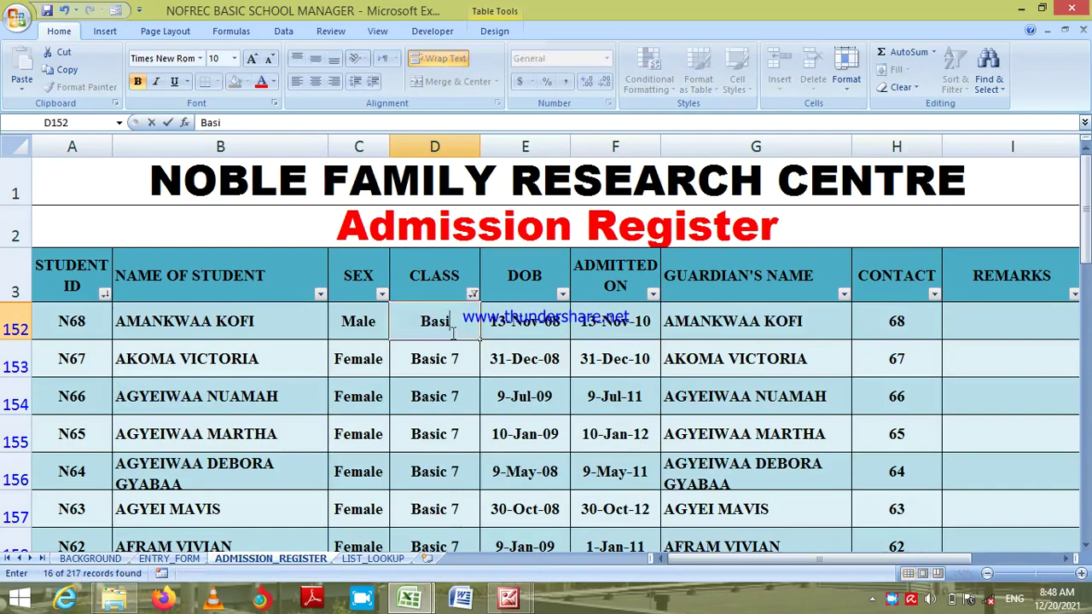
text(c 8)
key(Return)
Copy the Basic 8 entry from D152 into the Class cells of the remaining filtered students, D153 to D167.
click(451, 332)
key(ctrl+c)
key(Down)
key(shift+Down)
key(shift+Down)
key(shift+Down)
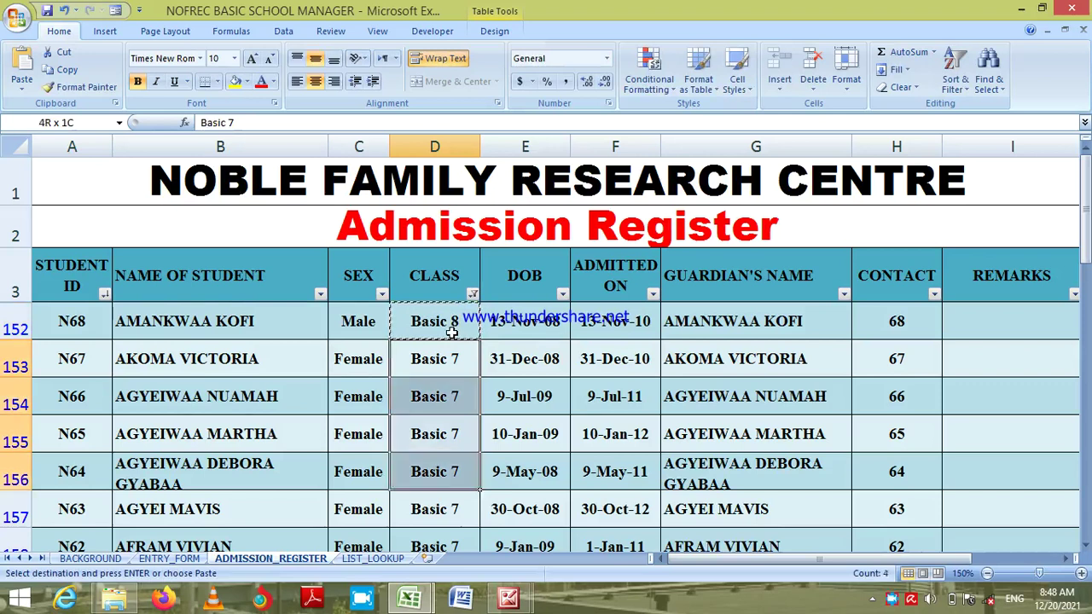
key(shift+Down)
key(shift+Down)
key(shift+Down)
key(shift+Down)
key(shift+Down)
key(shift+Down)
key(shift+Down)
key(shift+Down)
key(shift+Down)
key(shift+Down)
key(shift+Down)
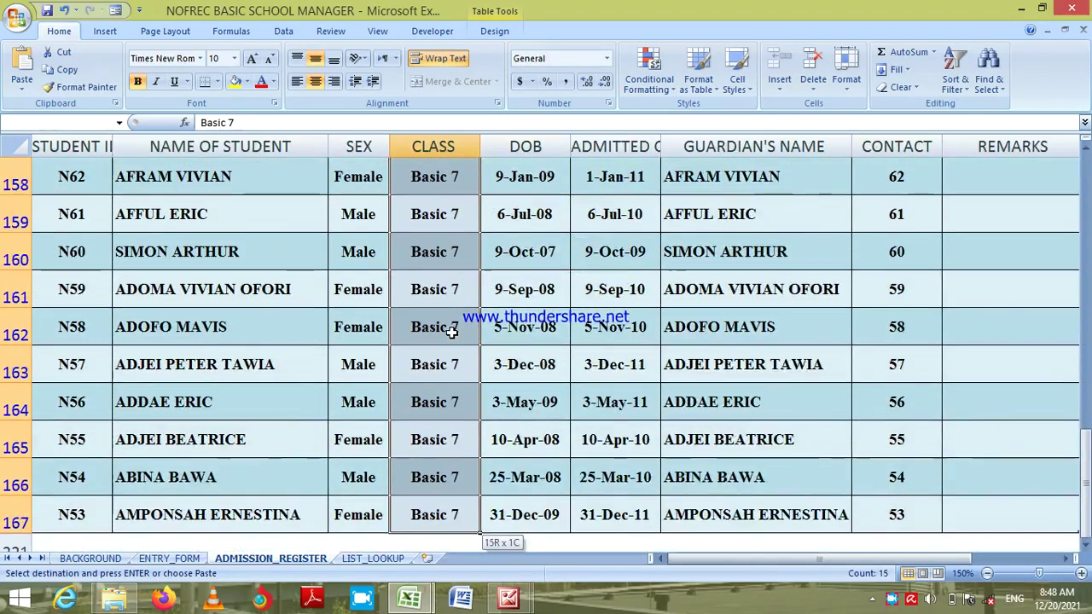
key(ctrl+v)
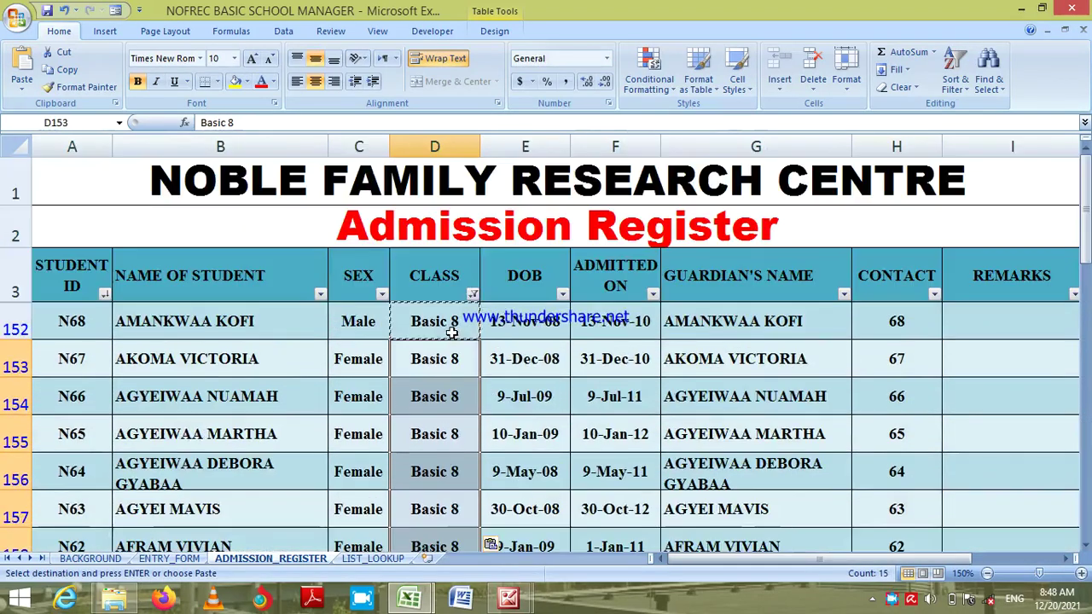
key(Up)
key(Up)
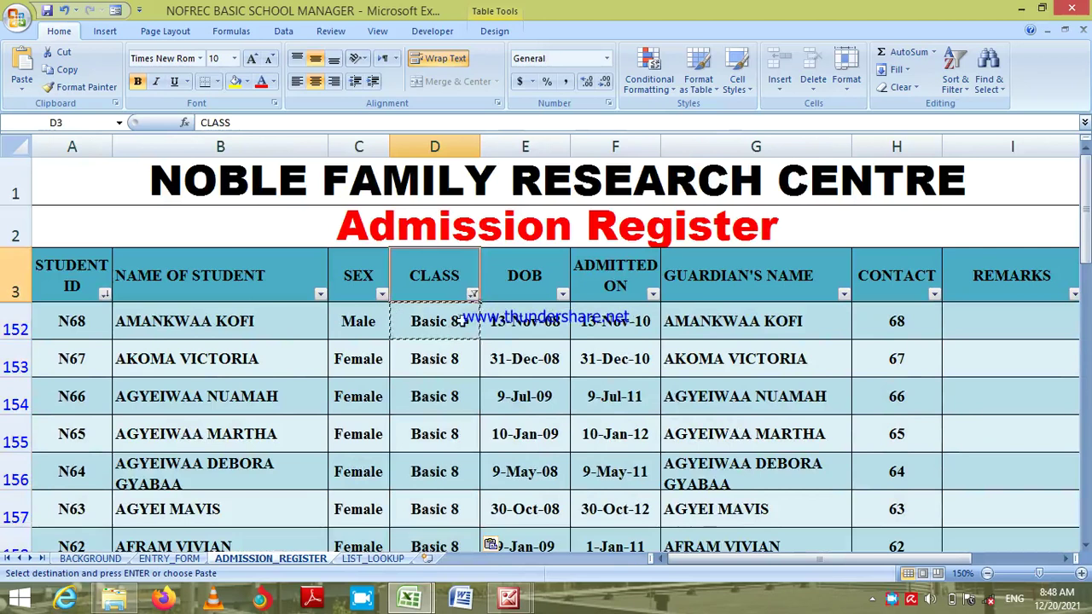
Filter the Class column to Basic 6 only and set the first listed student's class, in cell D136, to Basic 7.
click(473, 294)
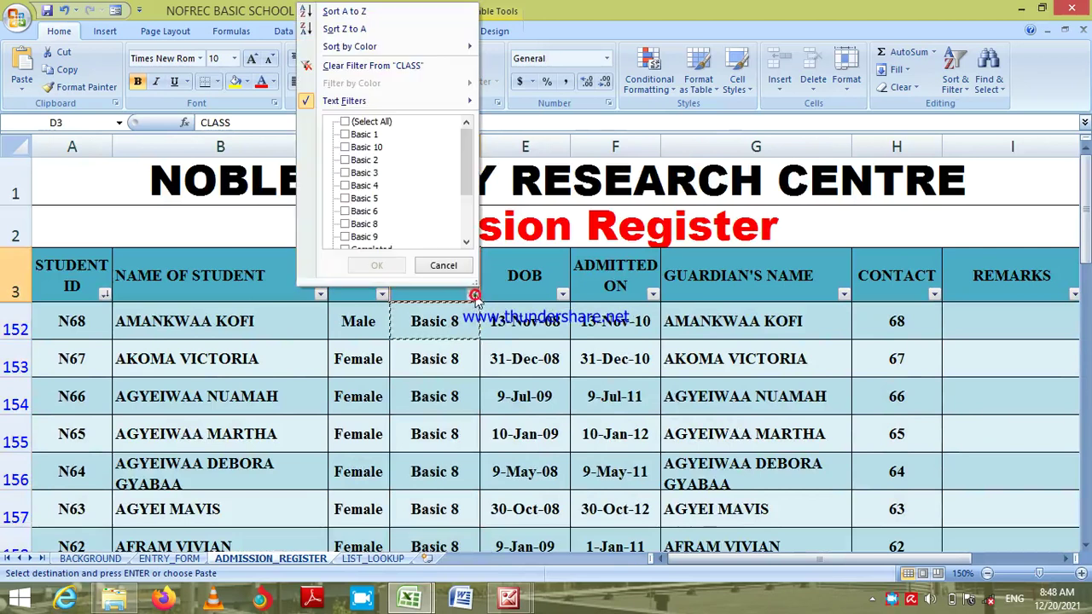
click(365, 211)
click(377, 265)
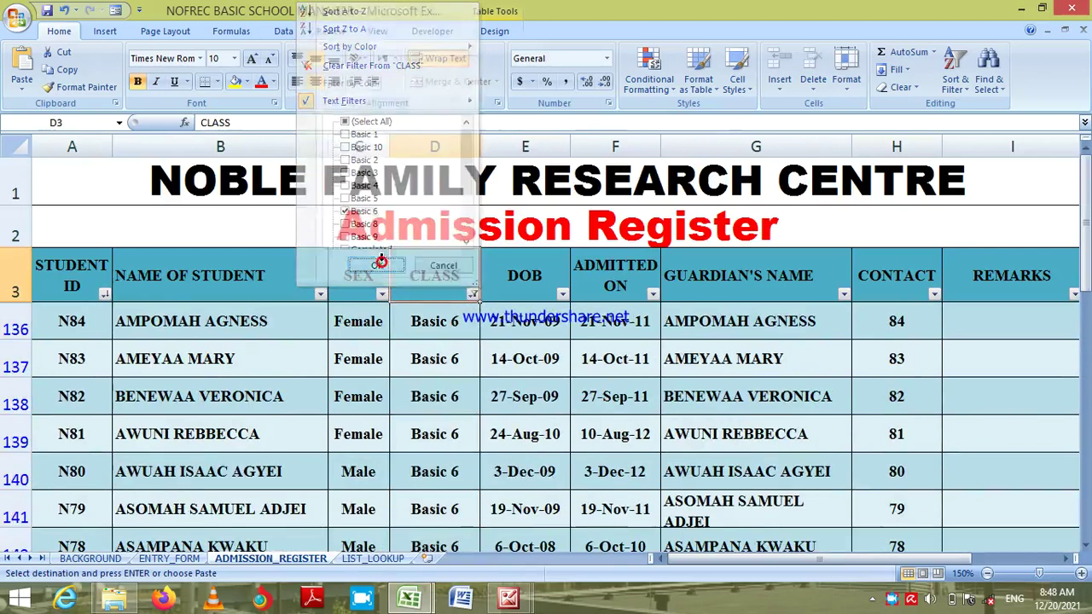
click(458, 323)
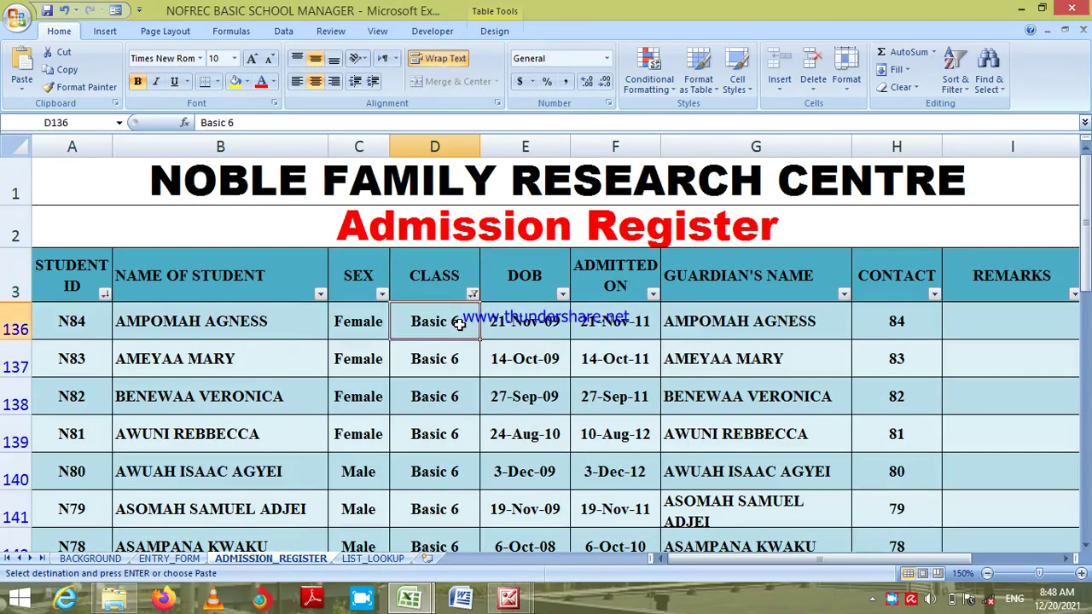
text(B)
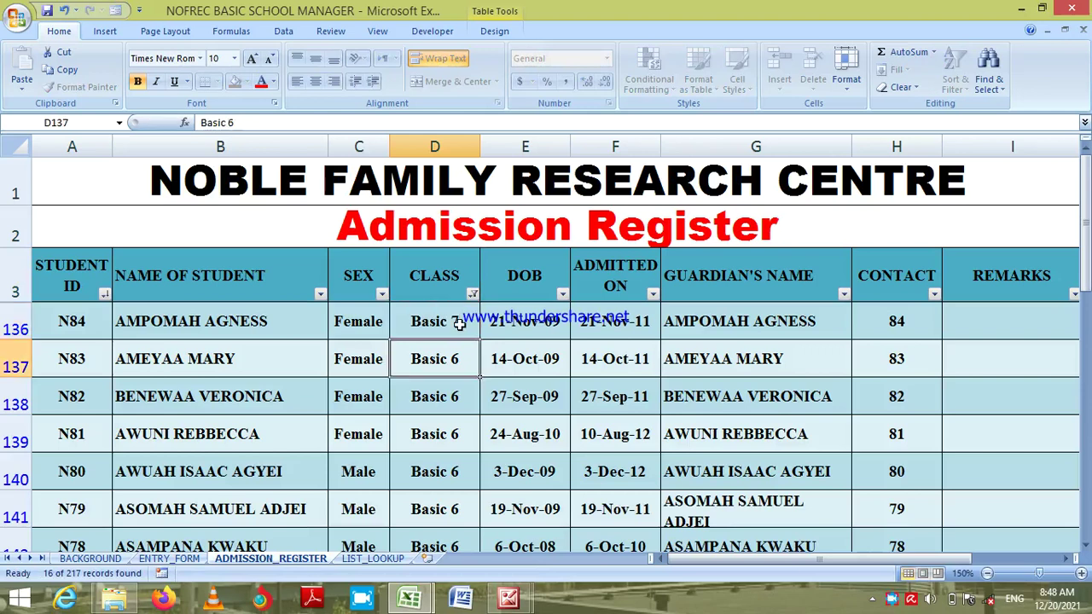
key(Return)
Copy the Basic 7 entry from D136 into the Class cells of the remaining filtered students, D137 to D151.
click(459, 323)
key(ctrl+c)
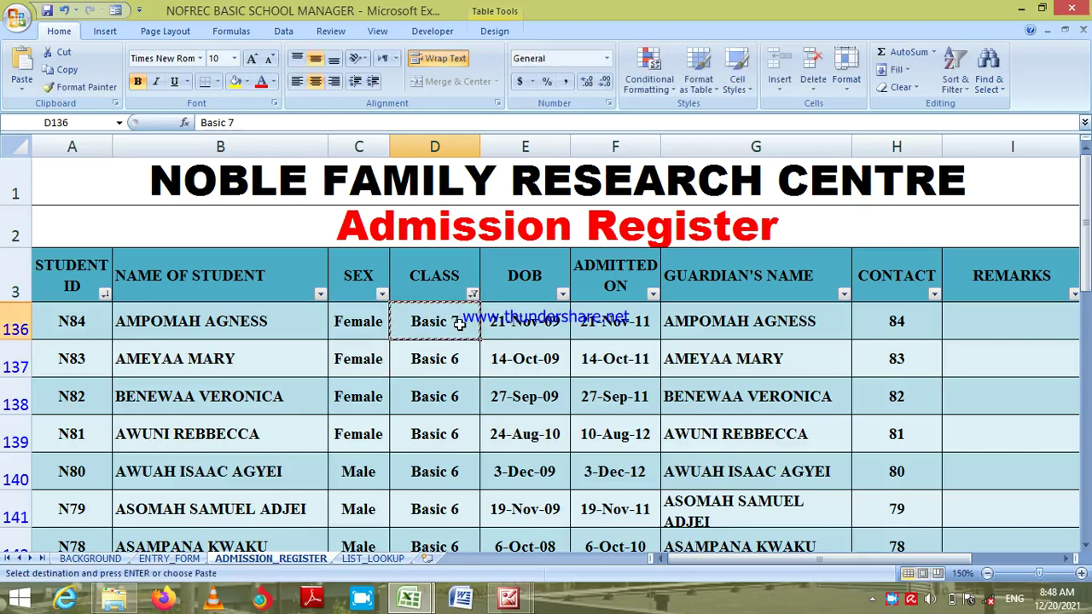
key(Down)
key(shift+Down)
key(shift+Down)
key(shift+Down)
key(shift+Down)
key(shift+Down)
key(shift+Down)
key(shift+Down)
key(shift+Down)
key(shift+Down)
key(shift+Down)
key(shift+Down)
key(shift+Down)
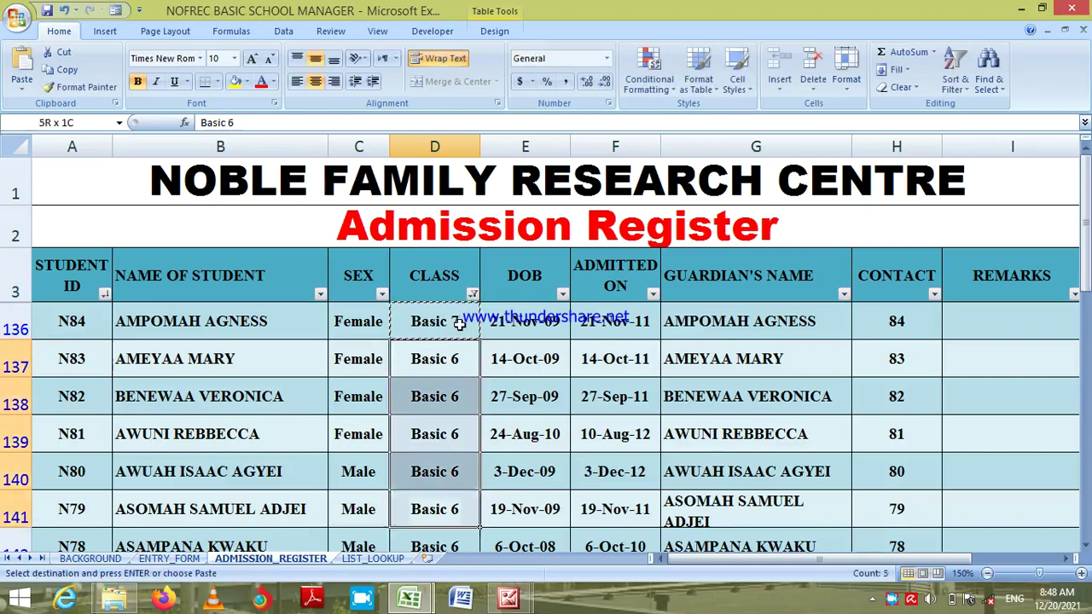
key(shift+Down)
key(shift+Down)
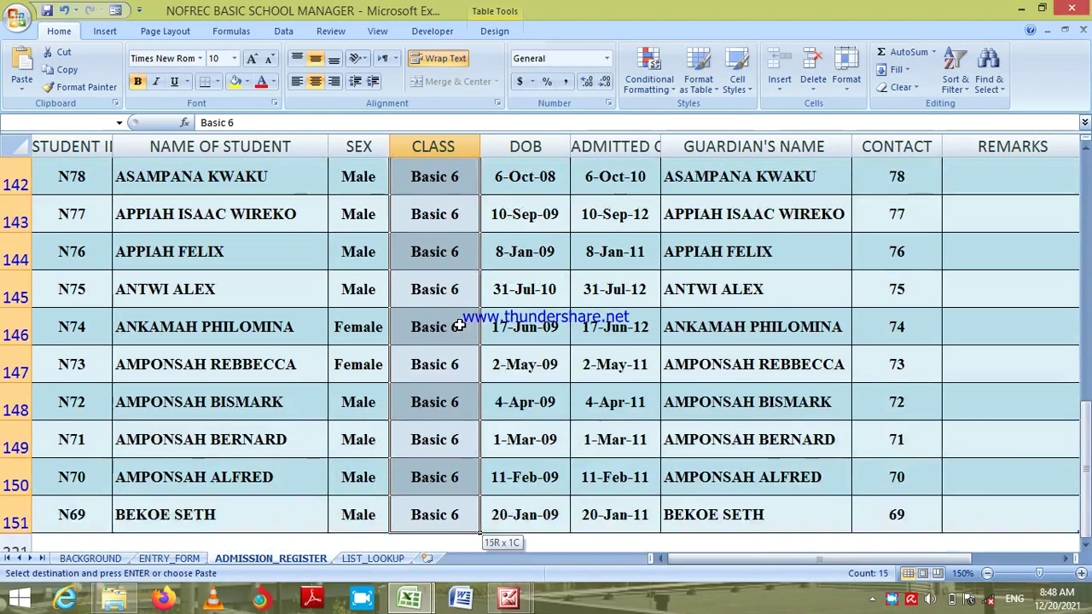
key(ctrl+v)
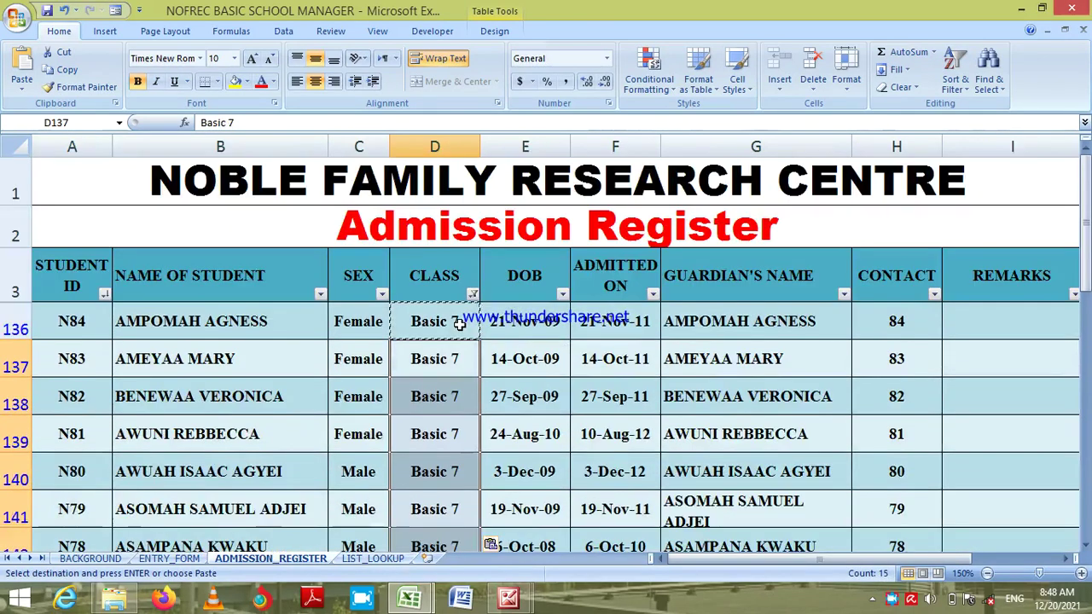
Filter the Class column to Basic 5 only and set the first listed student's class, in cell D120, to Basic 6.
click(472, 294)
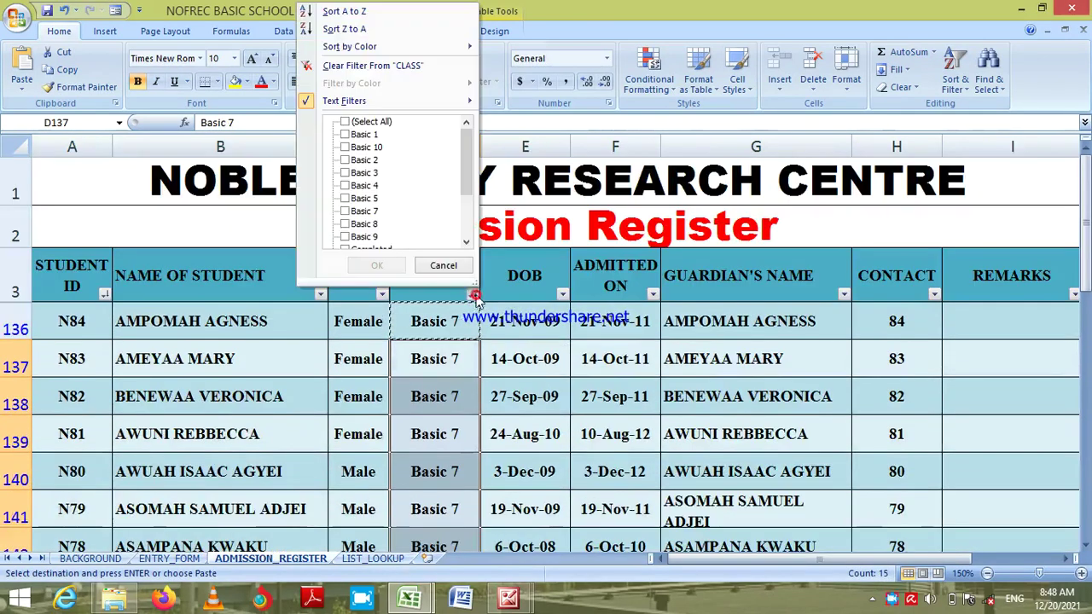
click(365, 198)
click(378, 266)
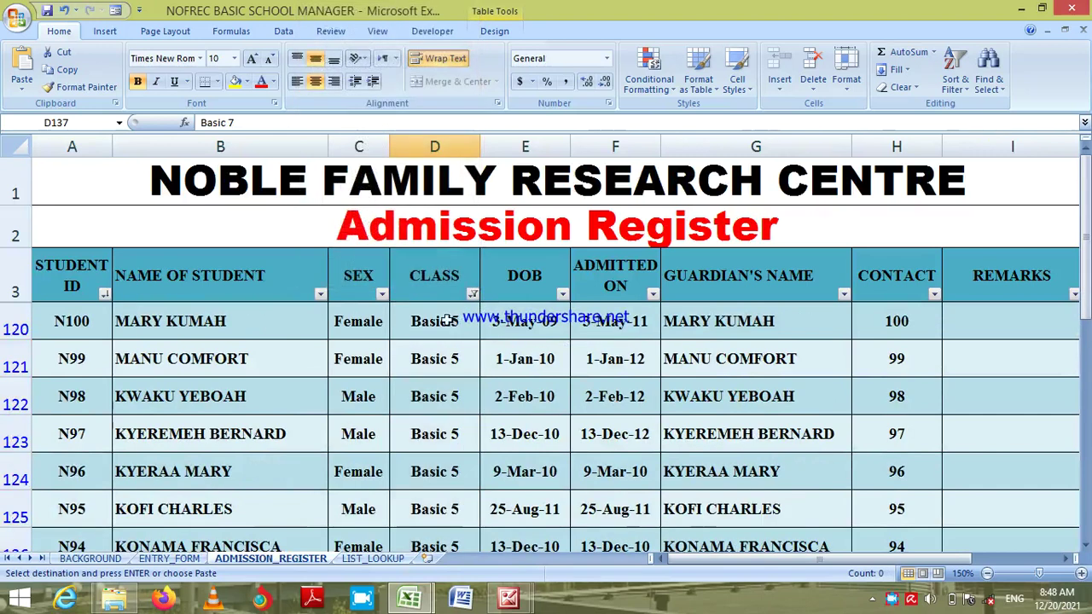
click(453, 324)
text(Basic 6)
key(Return)
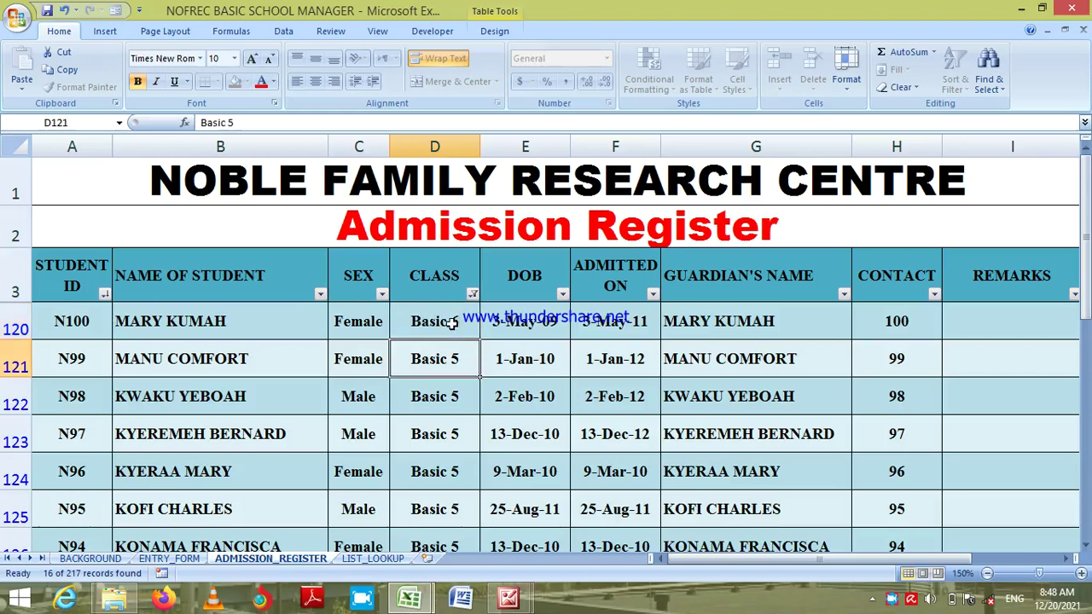
Copy the Basic 6 entry from D120 into the Class cells of the remaining filtered students, D121 to D135.
click(451, 323)
key(ctrl+c)
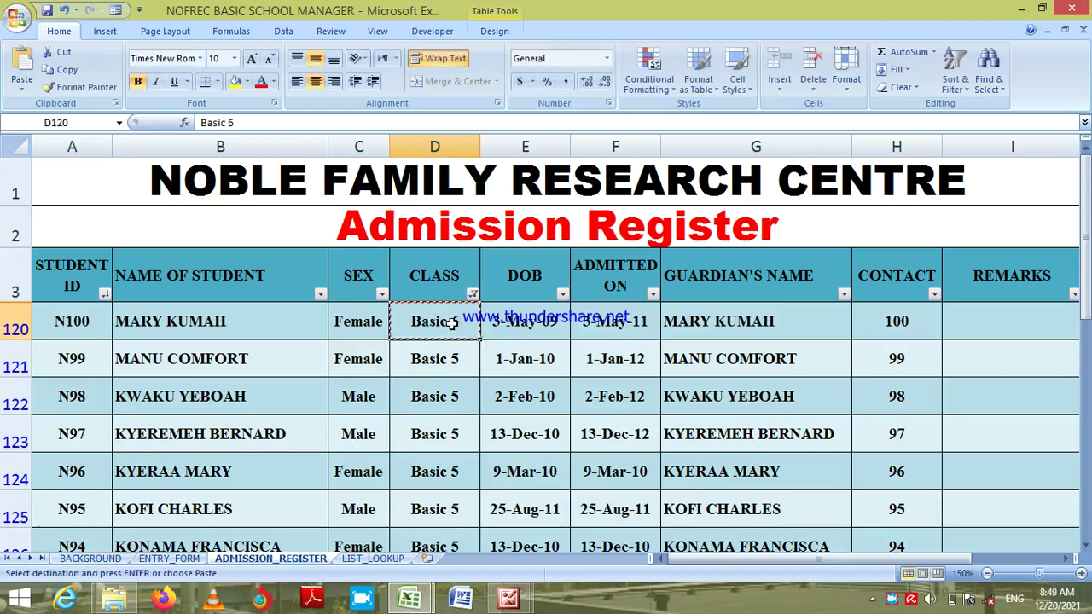
key(Down)
key(shift+Down)
key(shift+Down)
key(shift+Down)
key(shift+Down)
key(shift+Down)
key(shift+Down)
key(shift+Down)
key(shift+Down)
key(shift+Down)
key(shift+Down)
key(shift+Down)
key(shift+Down)
key(shift+Down)
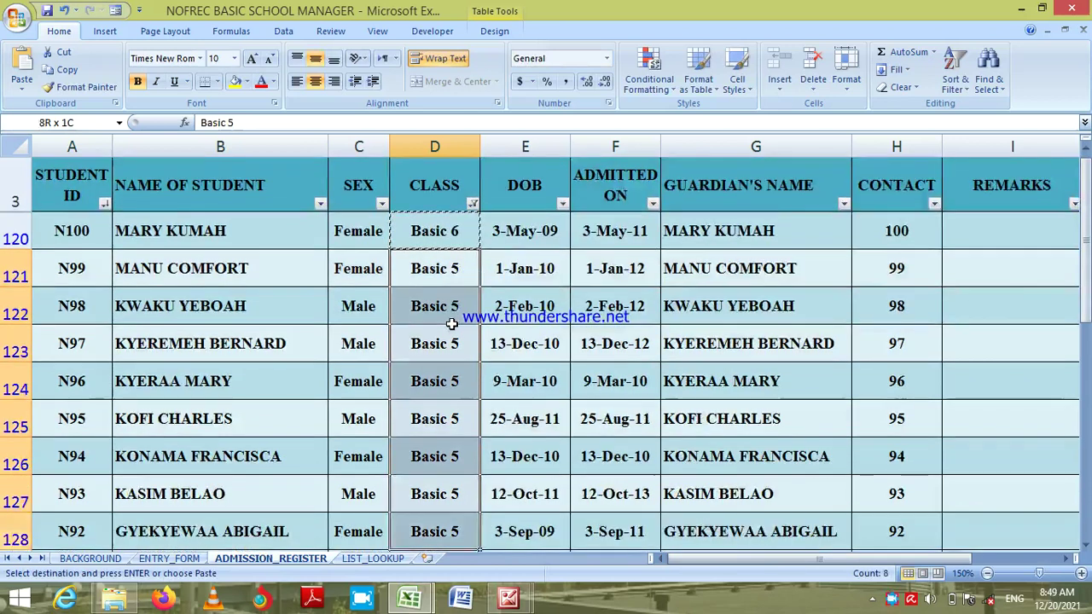
key(shift+Down)
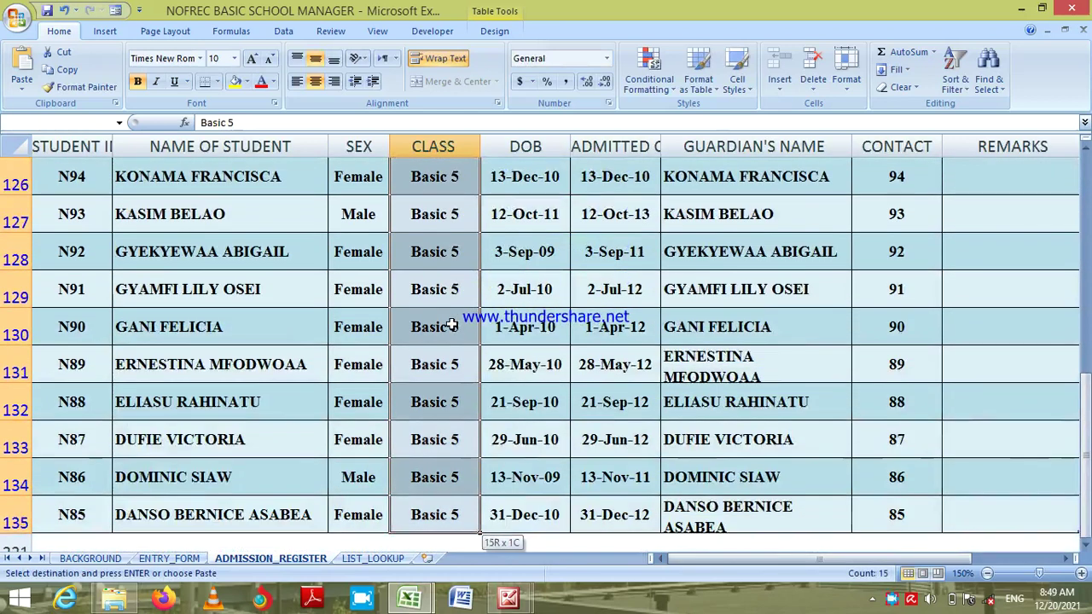
key(ctrl+v)
click(452, 322)
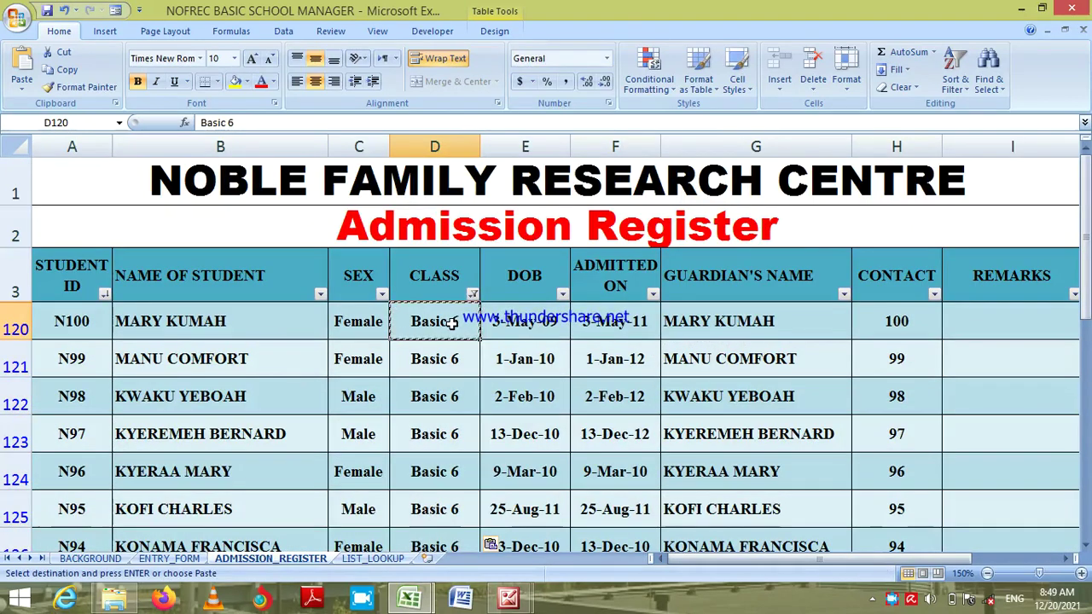
Filter the Class column to Basic 4 only and set the first listed student's class, in cell D103, to Basic 5.
click(474, 294)
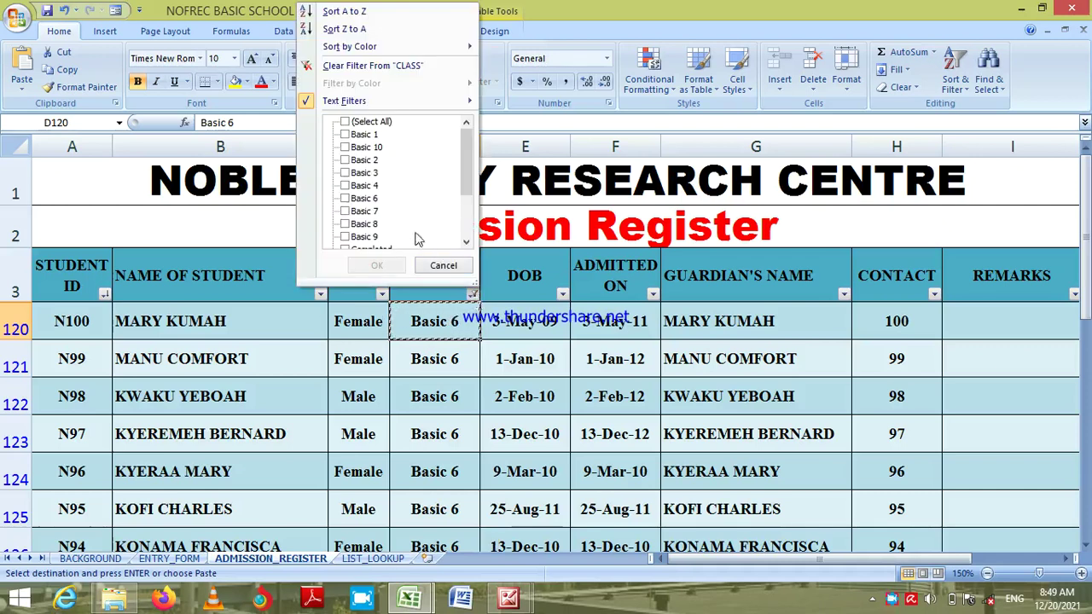
click(368, 186)
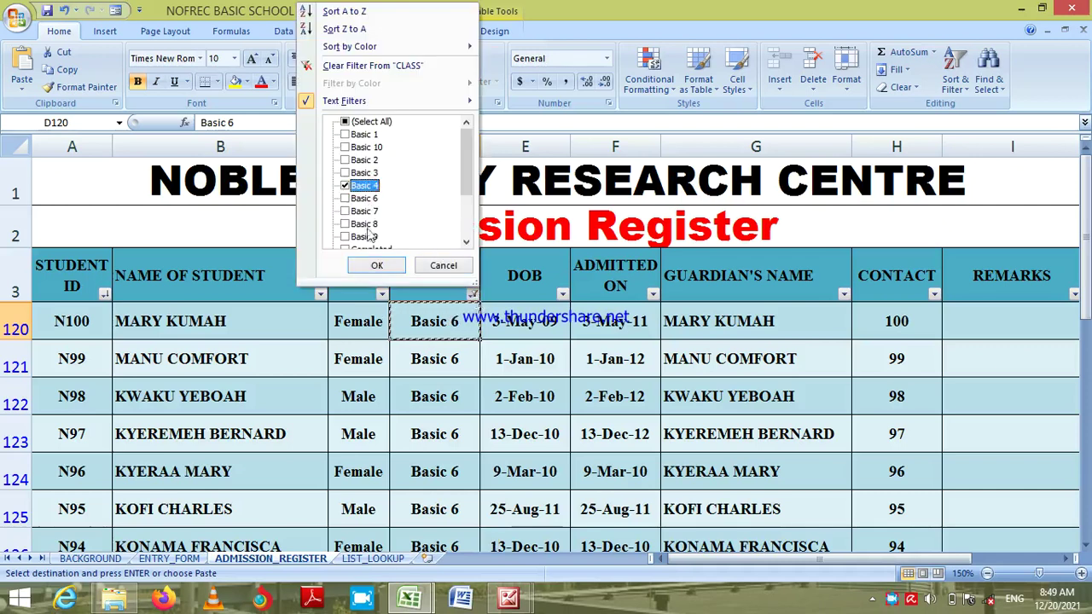
click(379, 266)
click(457, 321)
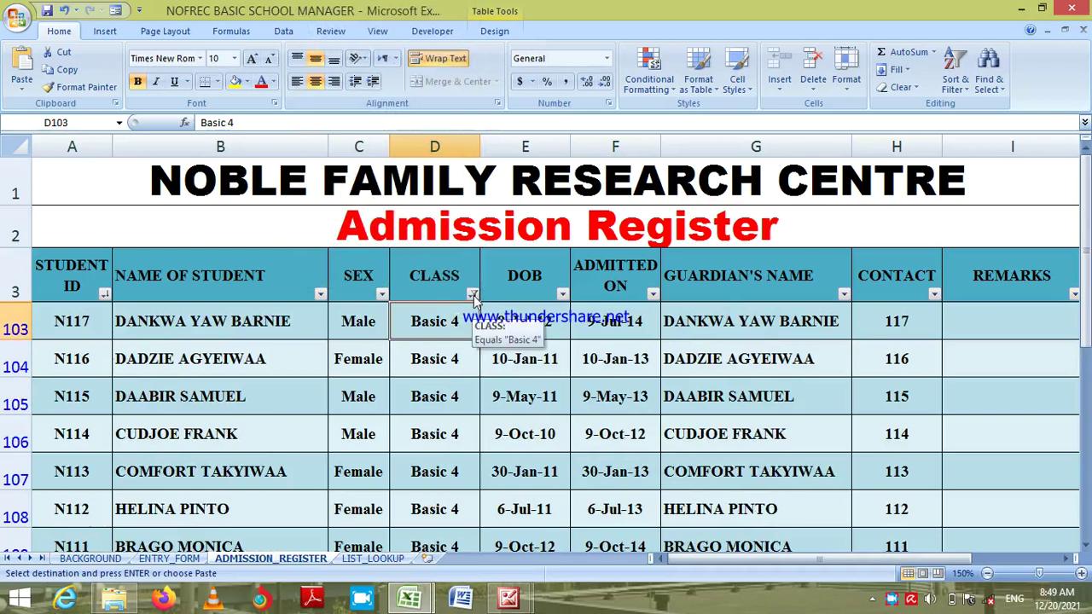
click(473, 295)
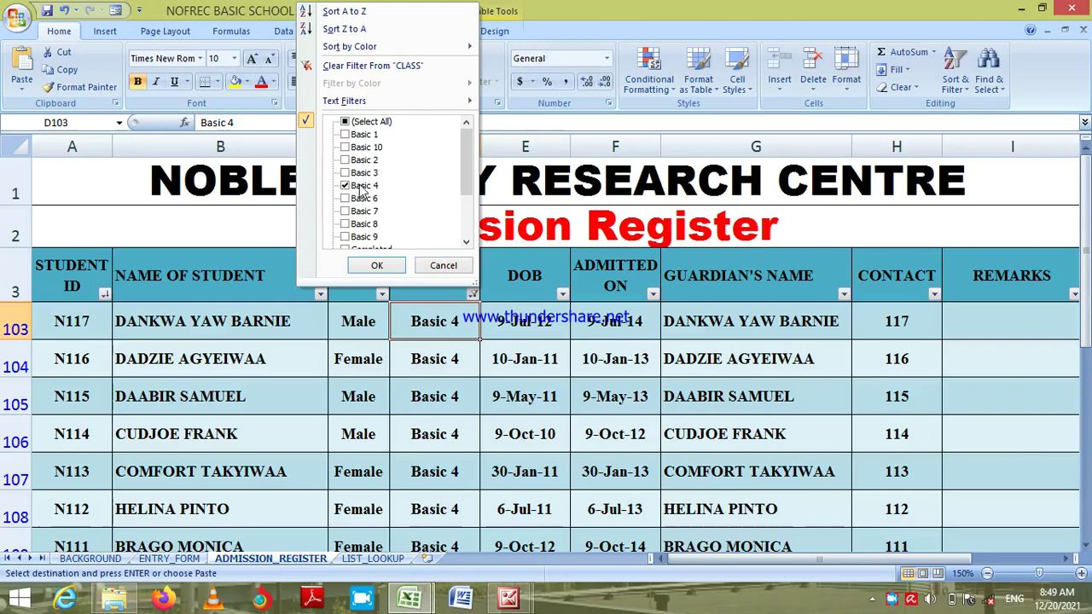
click(380, 265)
text(B)
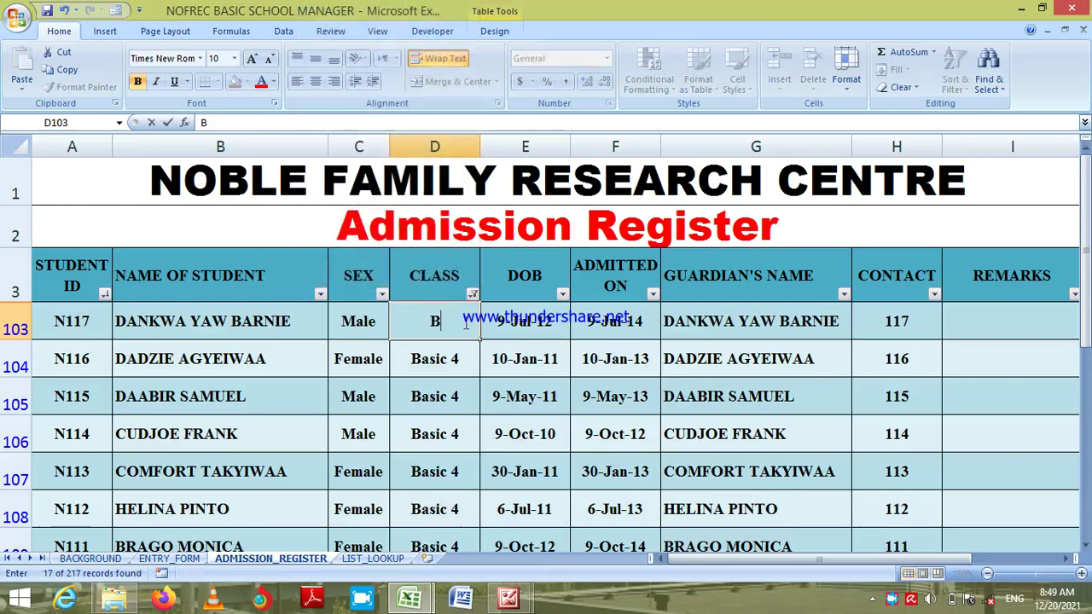
text(asic 5)
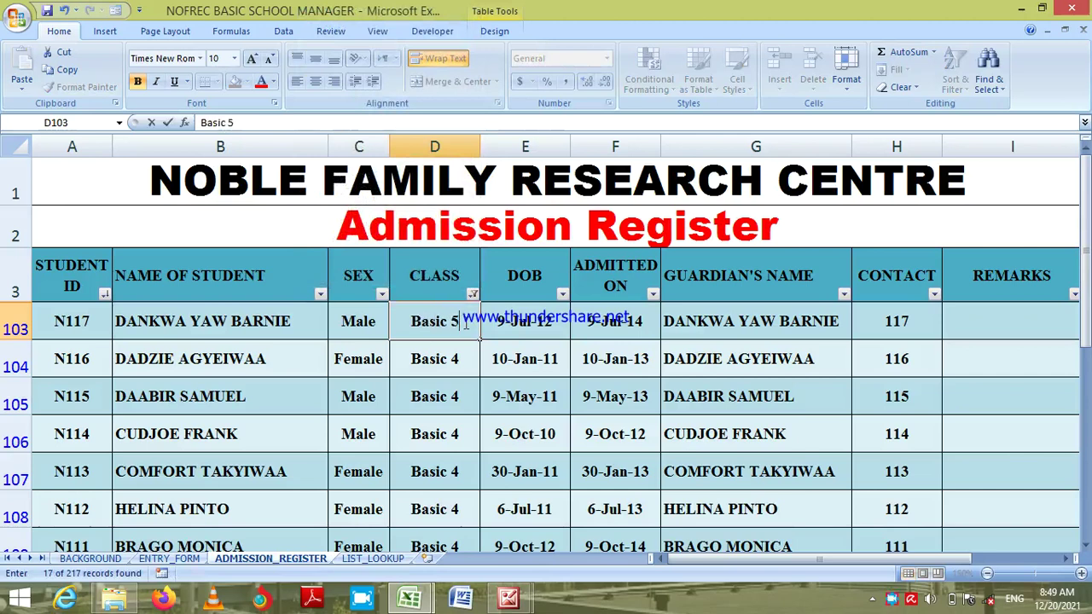
key(Return)
Copy the Basic 5 entry from D103 into the Class cells of the remaining filtered students, D104 to D119.
click(464, 323)
key(ctrl+c)
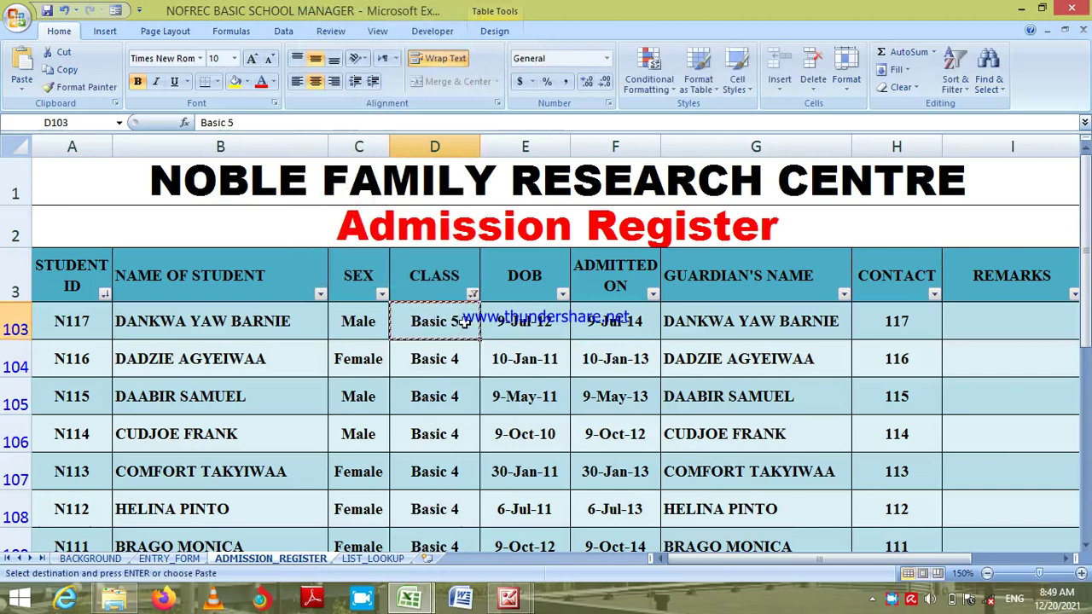
key(Down)
key(shift+Down)
key(shift+Down)
key(shift+Down)
key(shift+Down)
key(shift+Down)
key(shift+Down)
key(shift+Down)
key(shift+Down)
key(shift+Down)
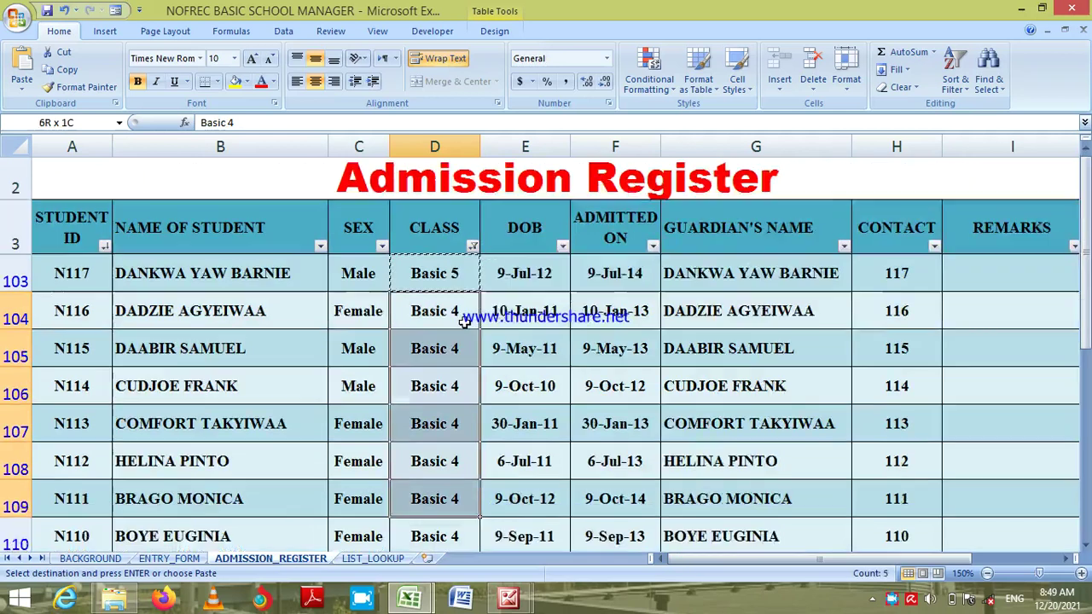
key(shift+Down)
key(shift+Down)
key(shift+Down)
key(shift+Down)
key(shift+Down)
key(shift+Down)
key(shift+Down)
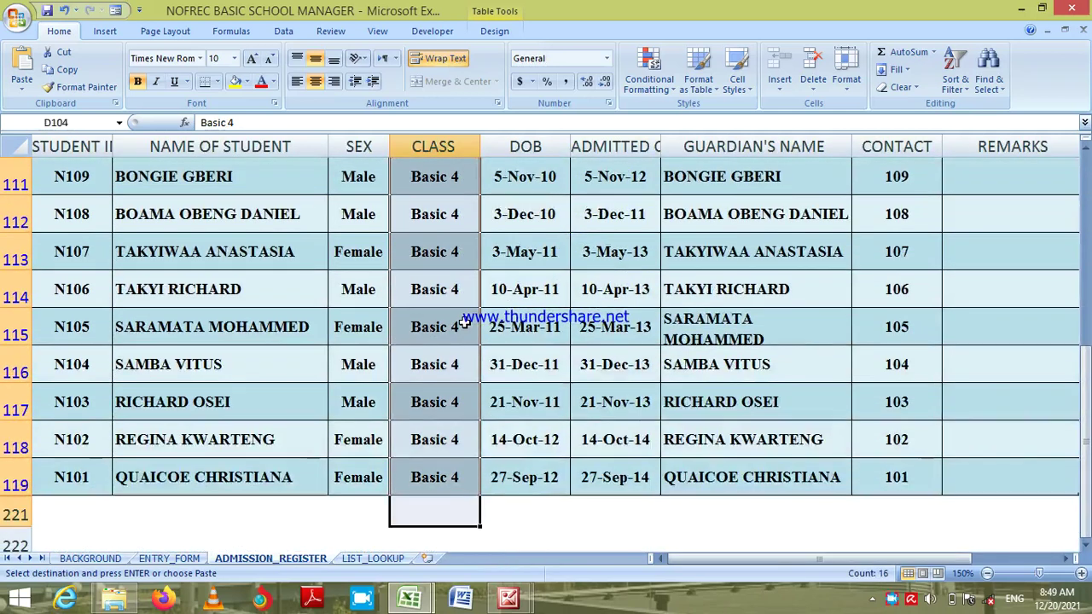
key(shift+Up)
key(ctrl+v)
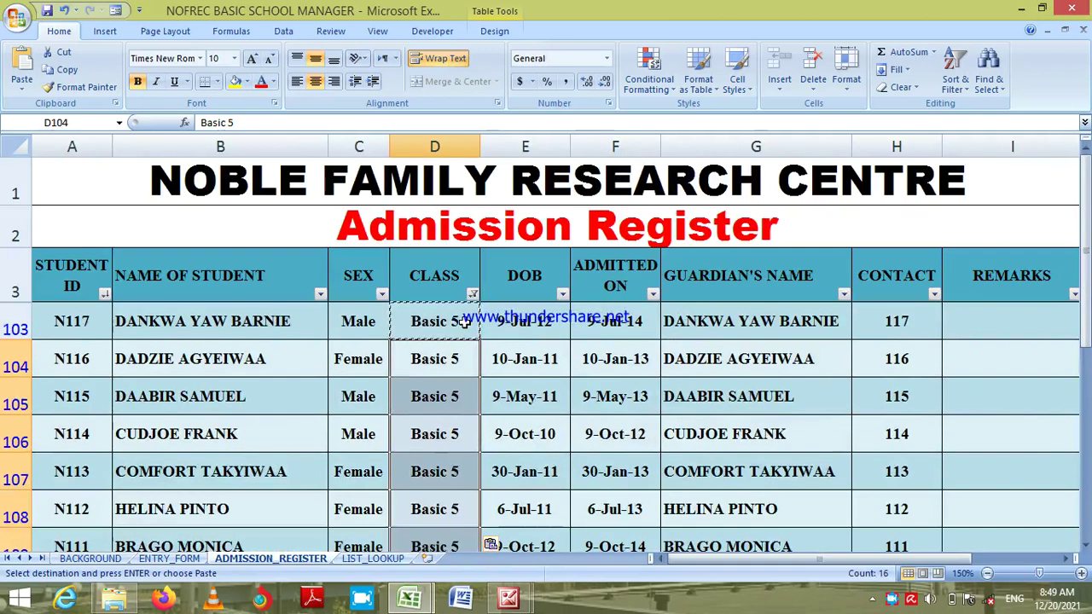
key(Up)
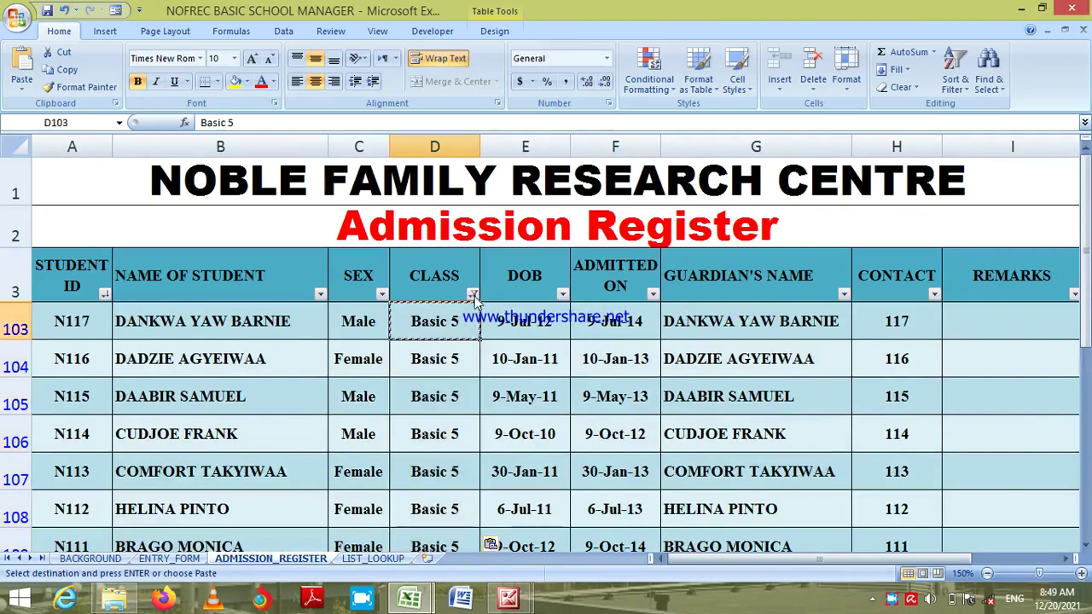
Filter the Class column to Basic 3 only and set the first listed student's class, in cell D90, to Basic 4.
click(471, 294)
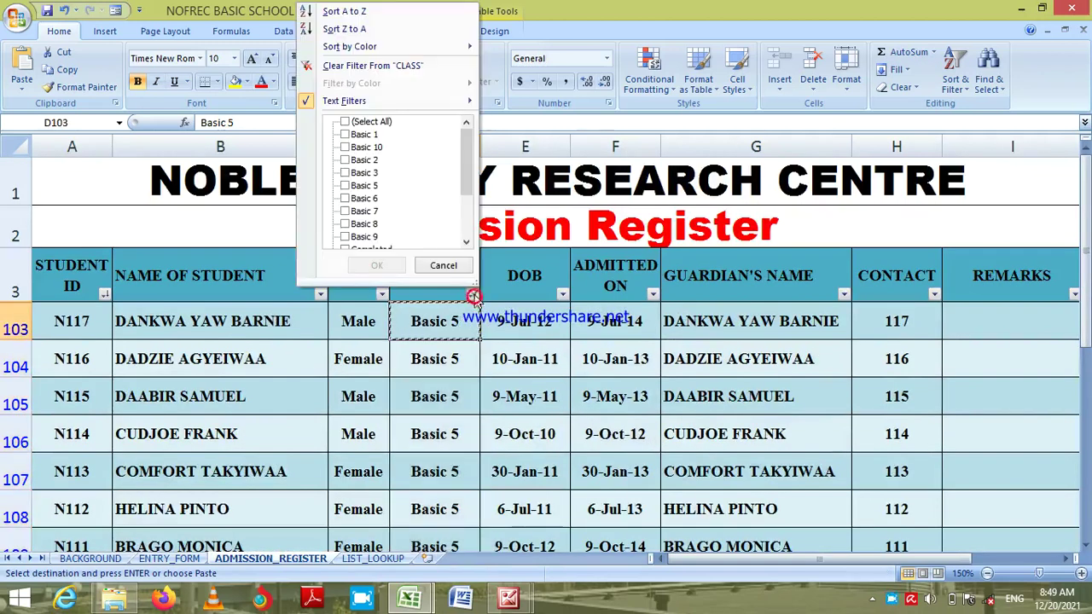
click(374, 173)
click(378, 266)
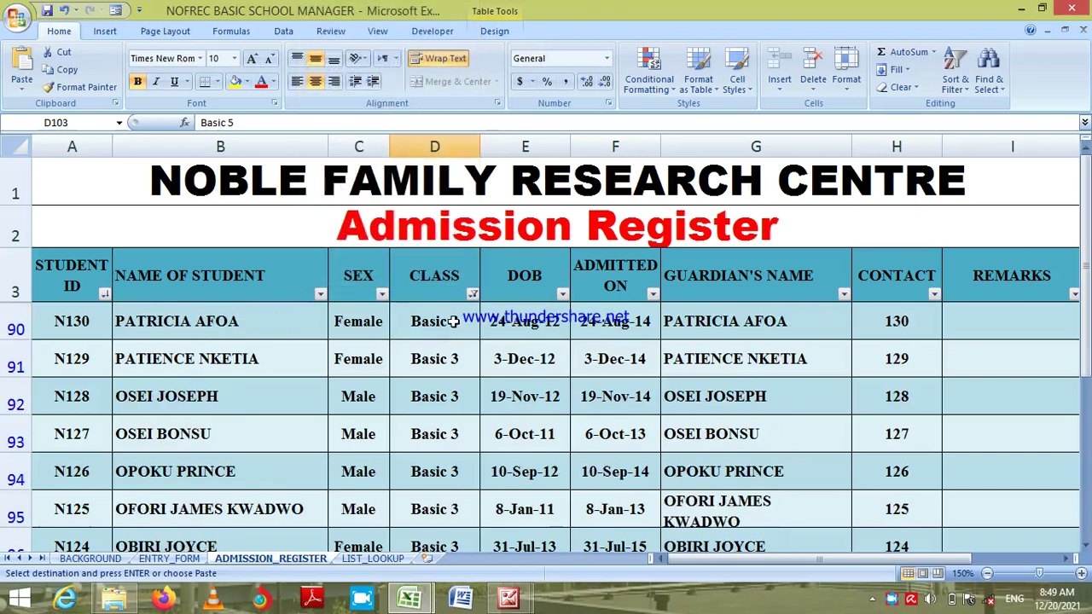
text(Bas)
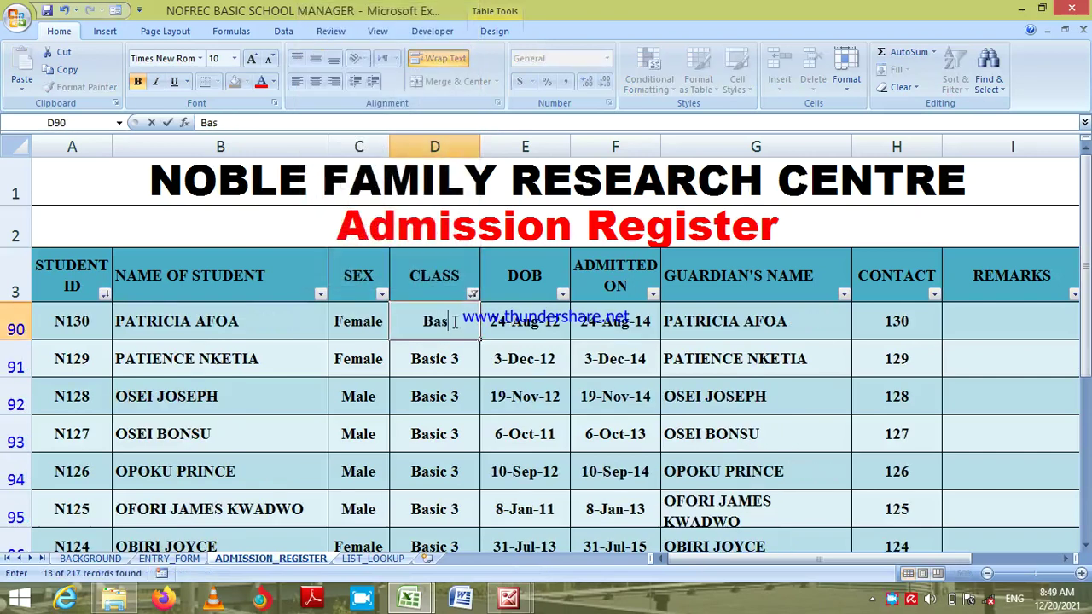
key(Return)
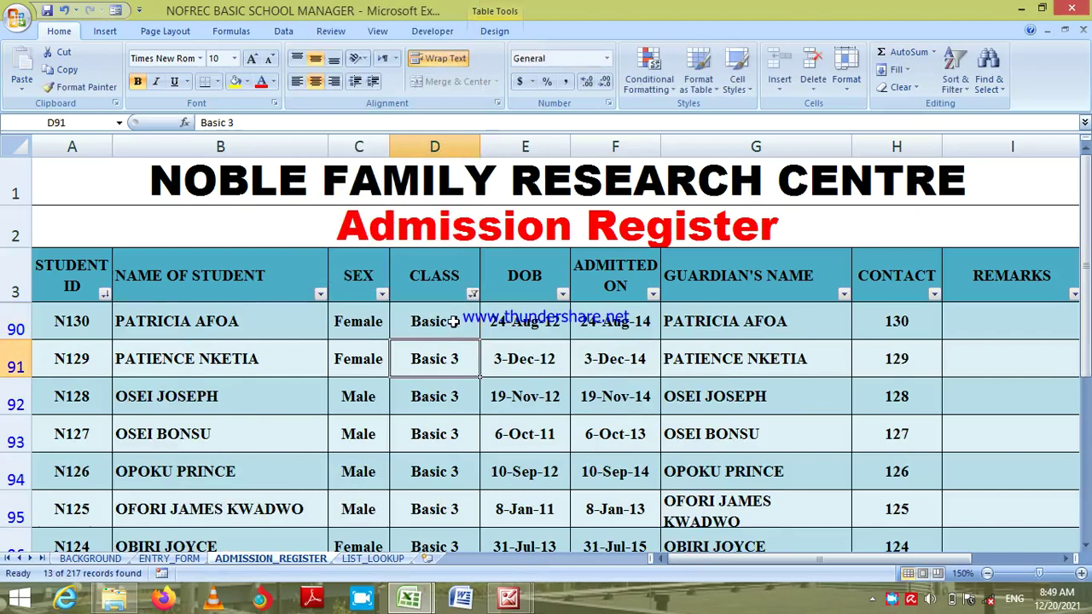
Copy the Basic 4 entry from D90 into the Class cells of the remaining filtered students, D91 to D102.
click(453, 321)
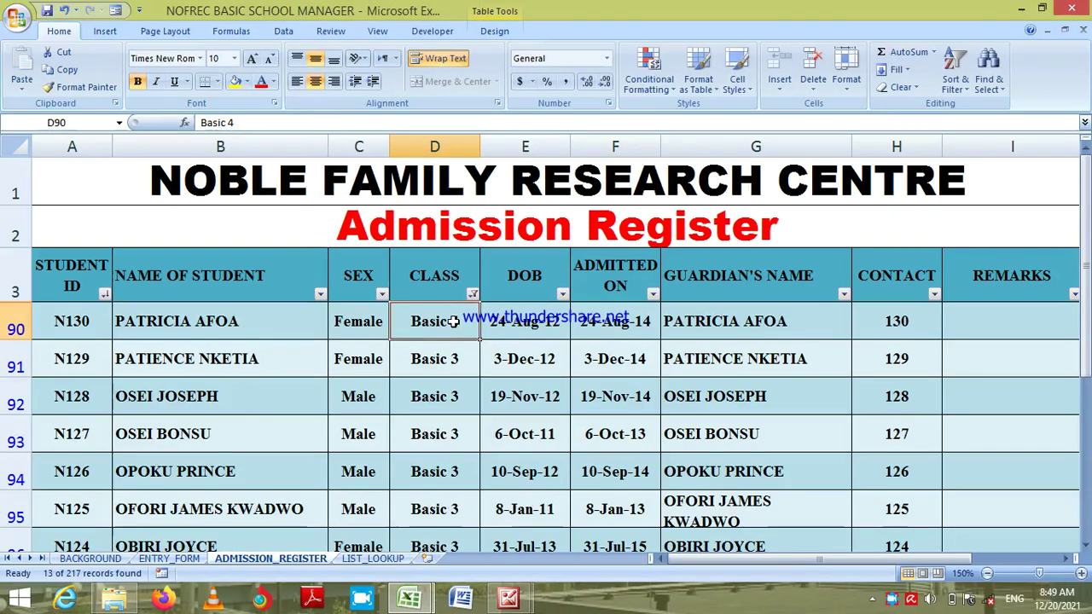
key(ctrl+c)
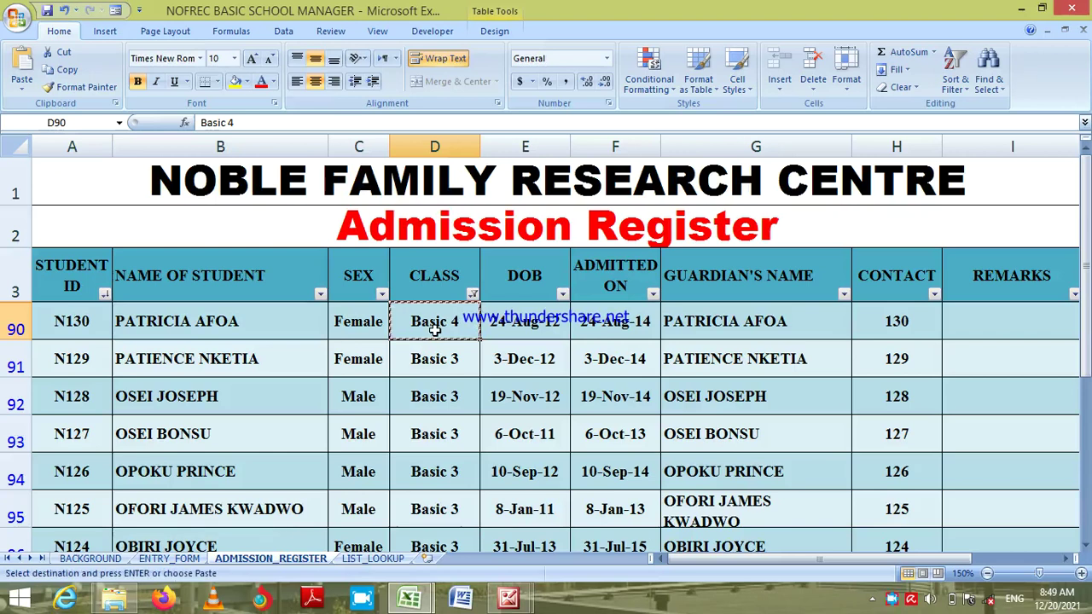
click(435, 361)
key(shift+Down)
key(shift+Down)
key(shift+Down)
key(shift+Down)
key(shift+Down)
key(shift+Down)
key(shift+Down)
key(shift+Down)
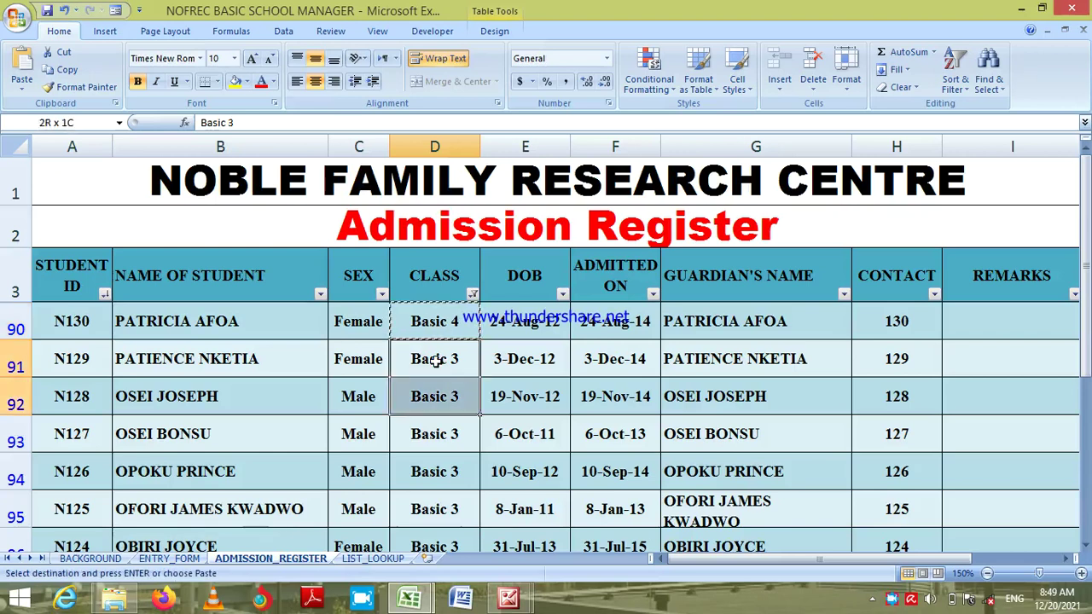
key(shift+Down)
key(shift+Down)
key(shift+Down)
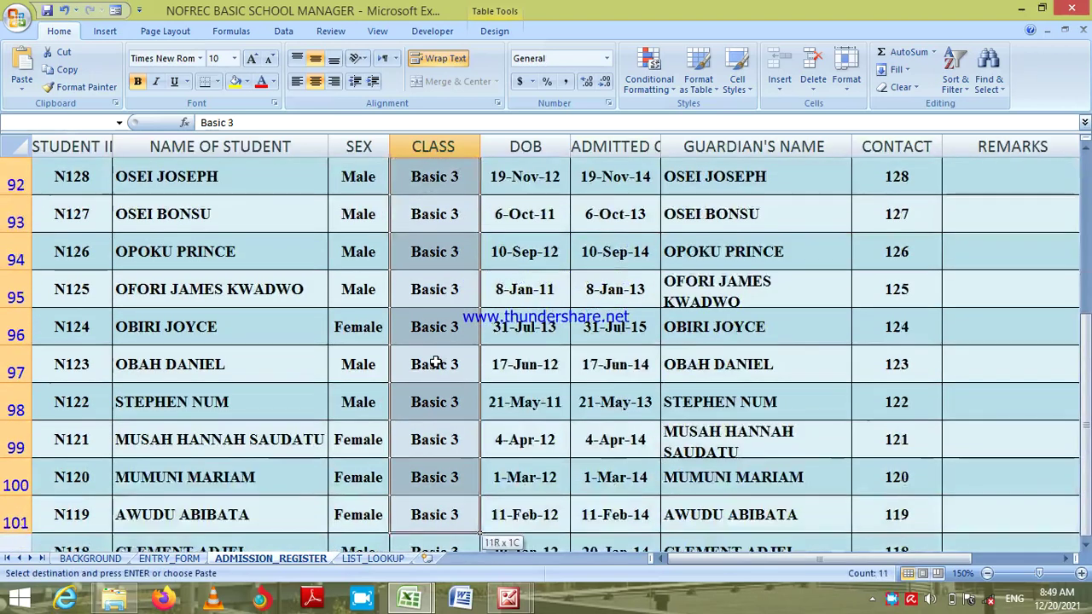
key(ctrl+v)
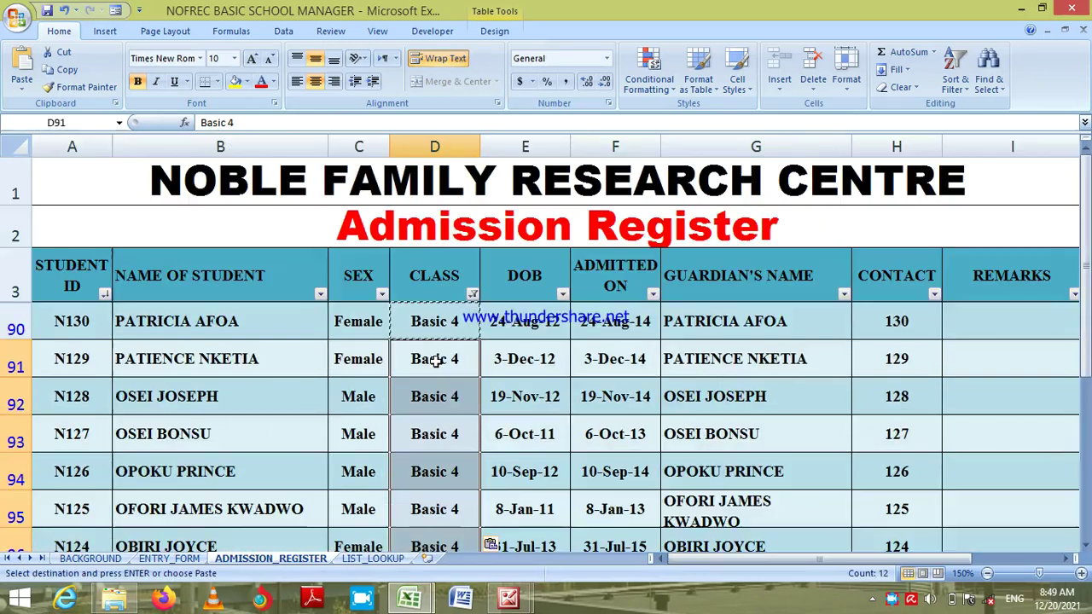
Filter the Class column to Basic 2 only and set the first listed student's class, in cell D74, to Basic 3.
click(472, 294)
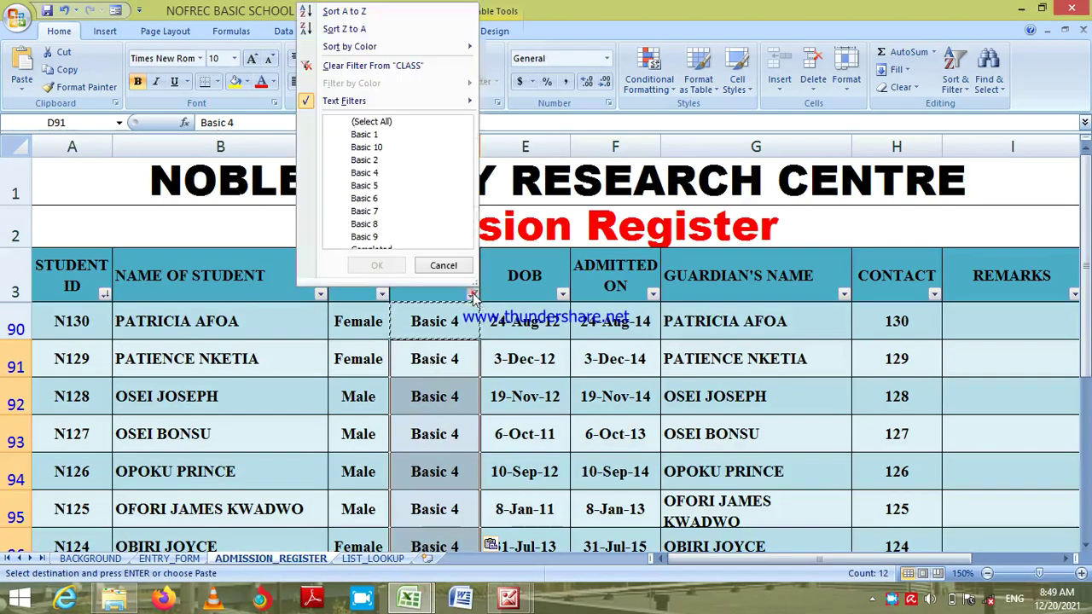
click(374, 161)
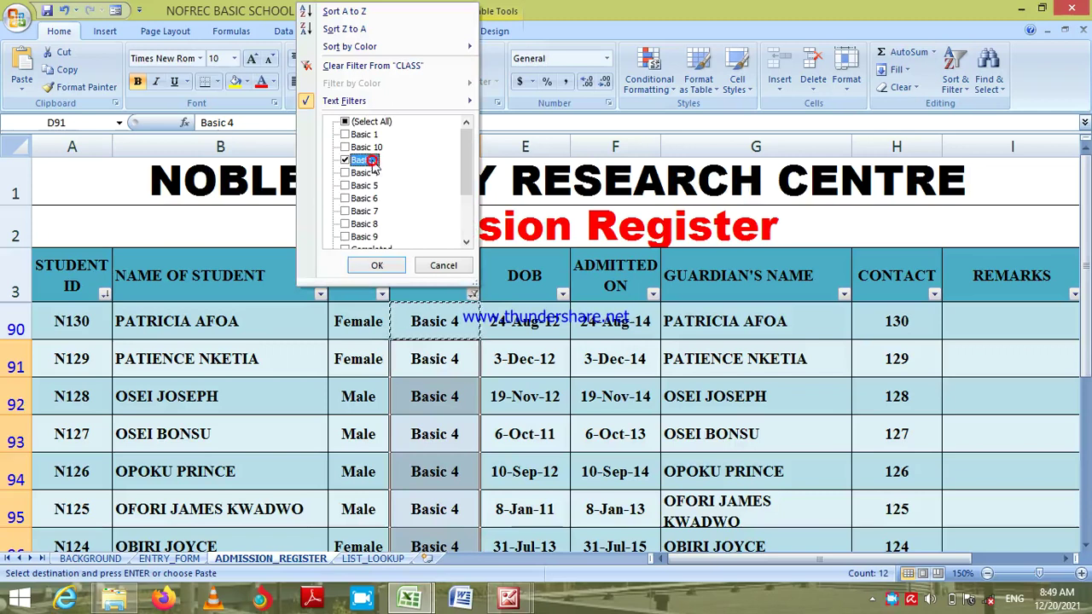
click(377, 266)
click(452, 332)
text(B)
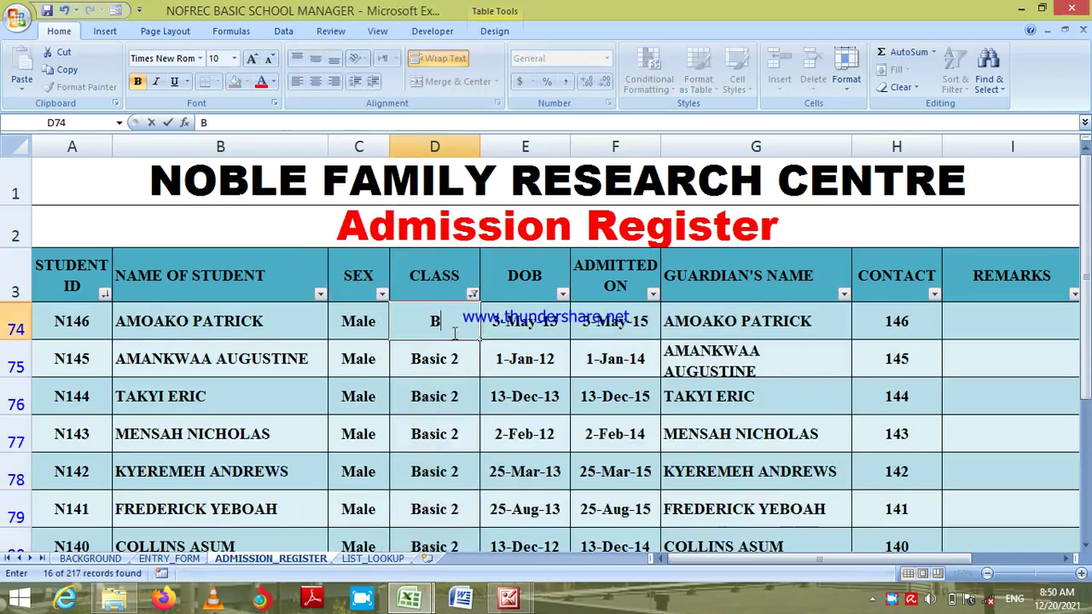
text(asic 3)
key(Return)
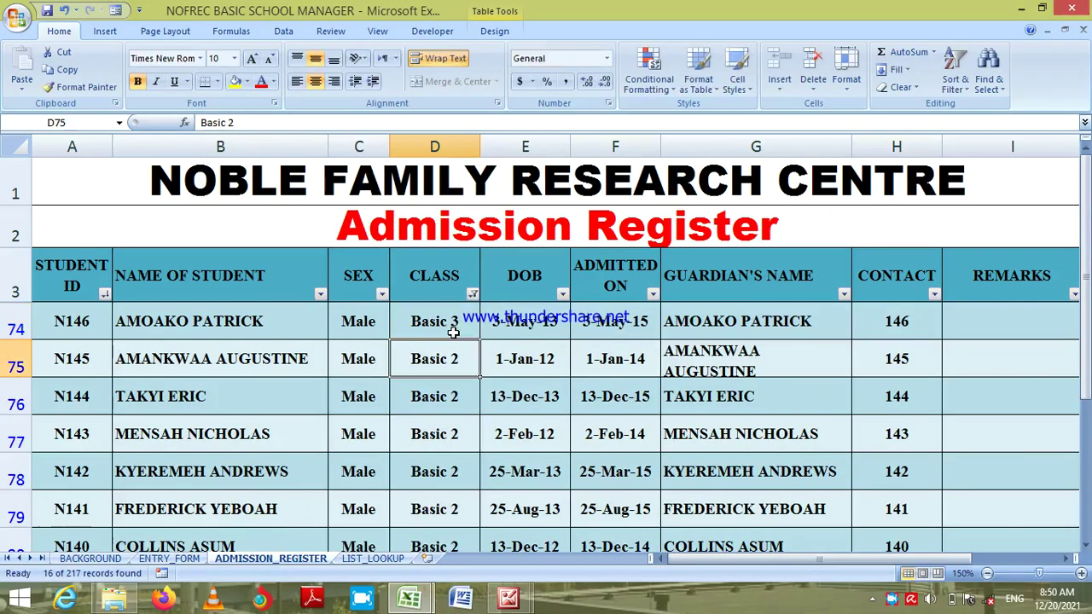
click(453, 332)
text(C)
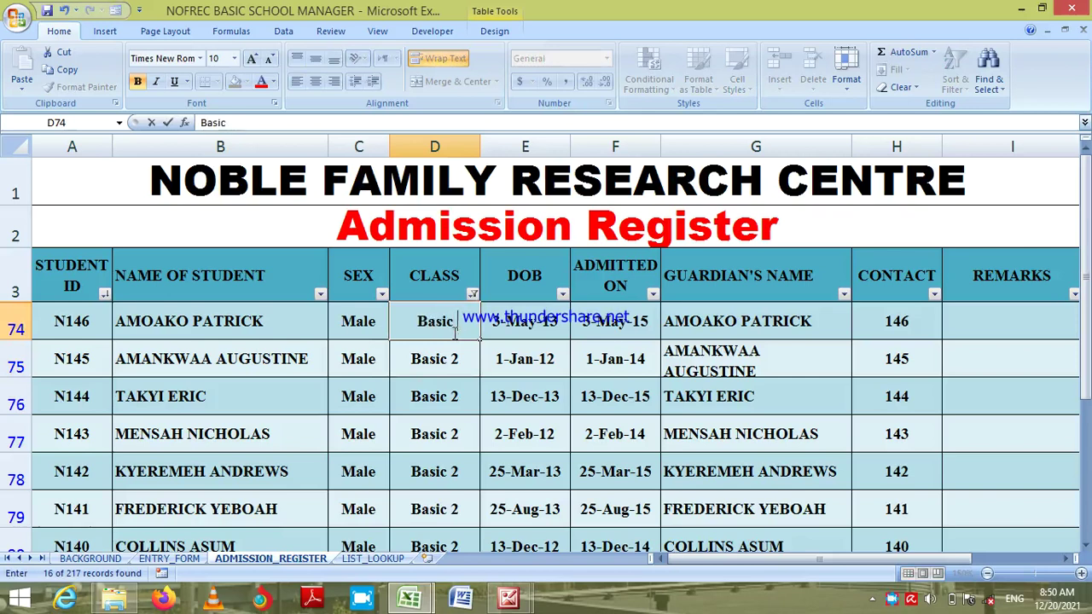
text(asic 3)
key(Return)
Copy the Basic 3 entry from D74 into the Class cells of the remaining filtered students, D75 to D89.
click(453, 333)
key(ctrl+c)
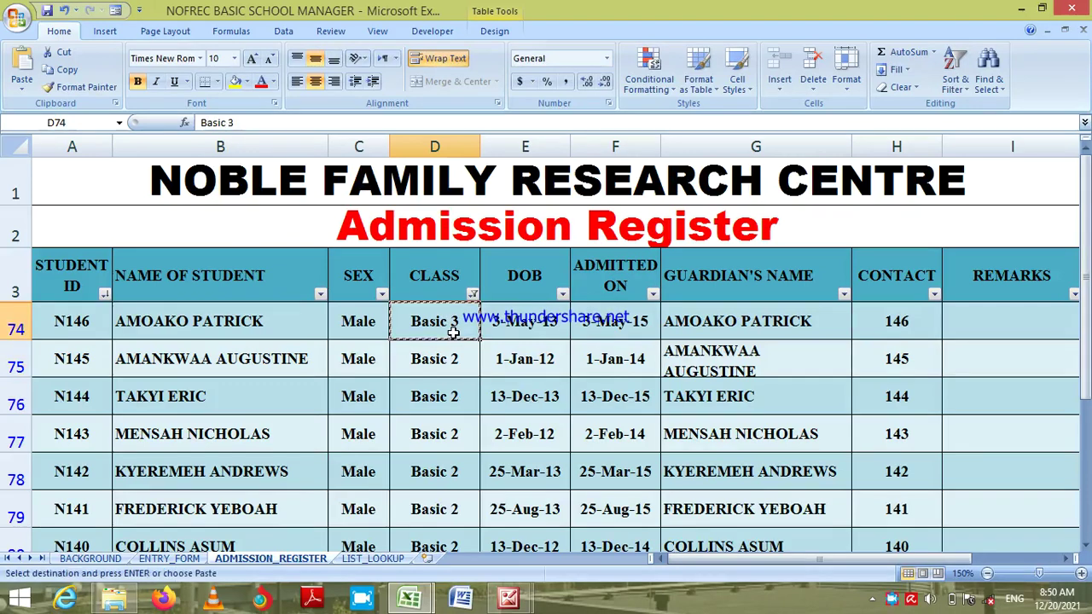
key(Down)
key(shift+Down)
key(shift+Down)
key(shift+Down)
key(shift+Down)
key(shift+Down)
key(shift+Down)
key(shift+Down)
key(shift+Down)
key(shift+Down)
key(shift+Down)
key(shift+Down)
key(shift+Down)
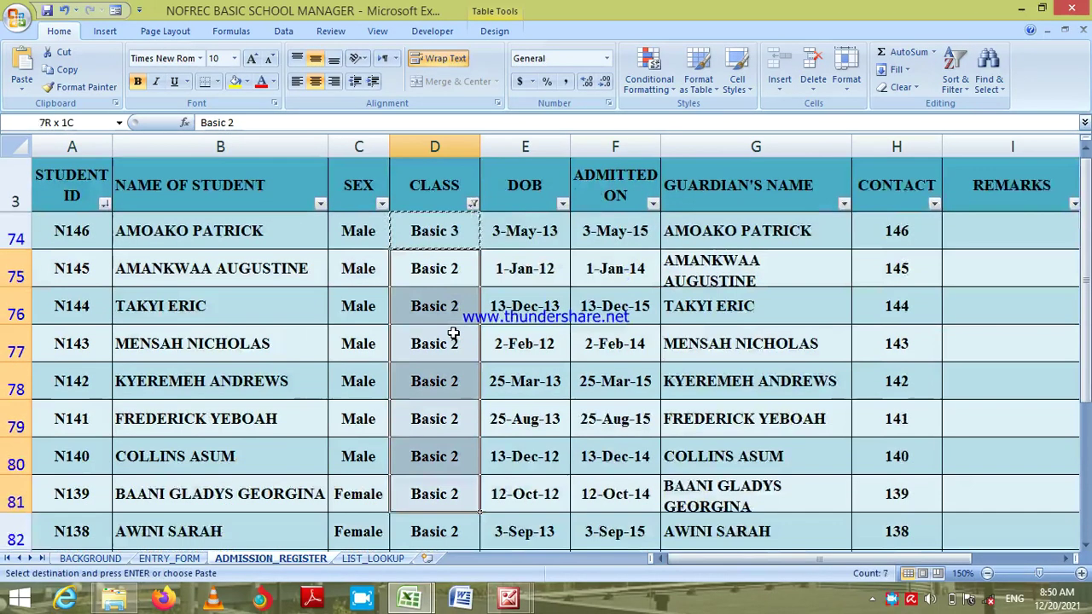
key(shift+Down)
key(shift+Down)
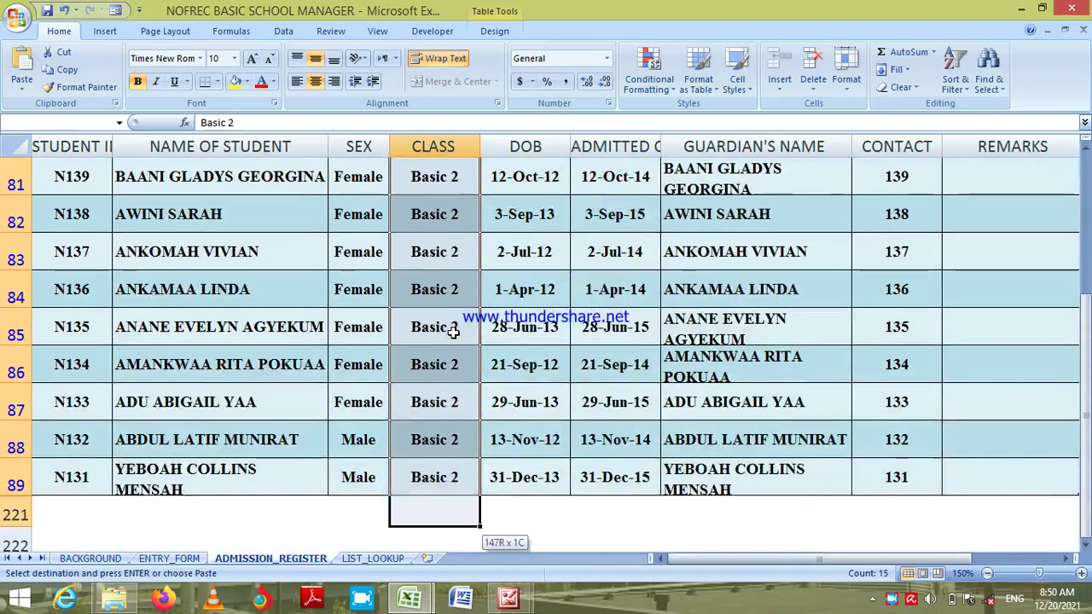
scroll(452, 332, up, 4)
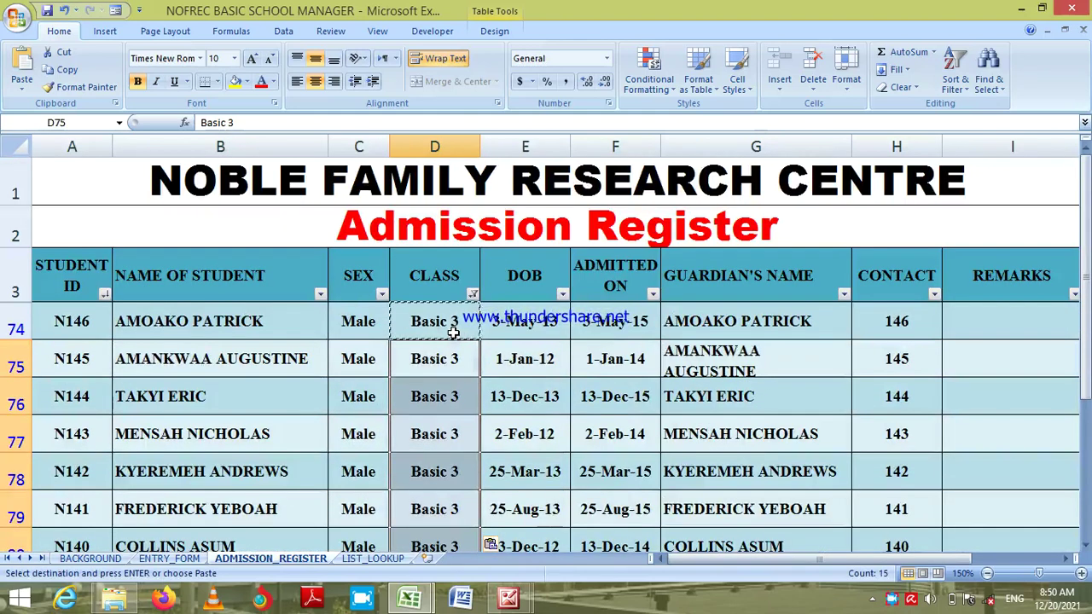
click(452, 333)
Filter the Class column to Basic 1 only and set the first listed student's class, in cell D59, to Basic 2.
click(471, 293)
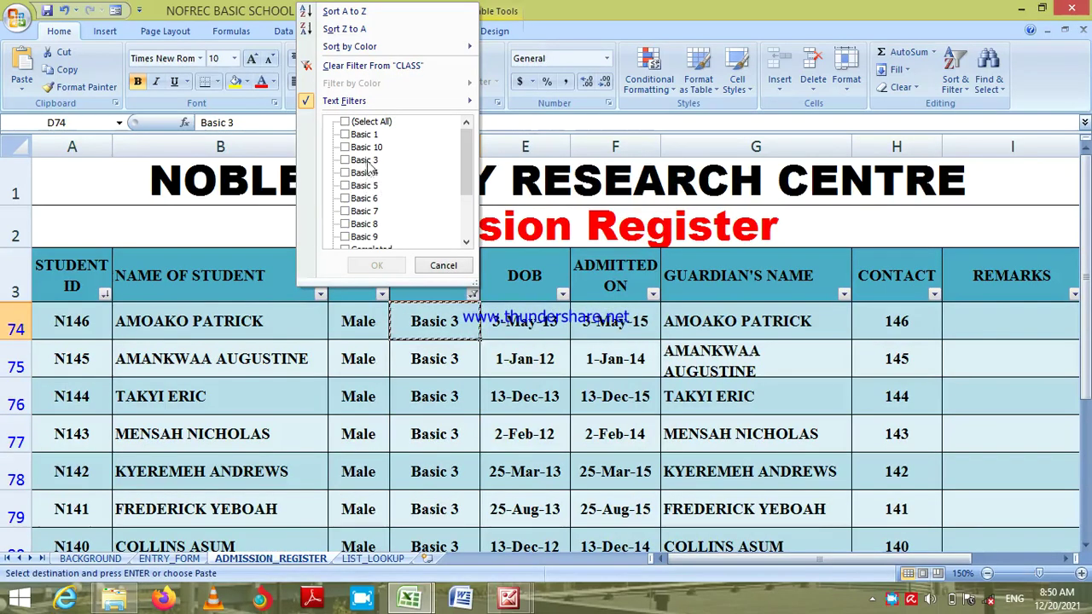
click(365, 133)
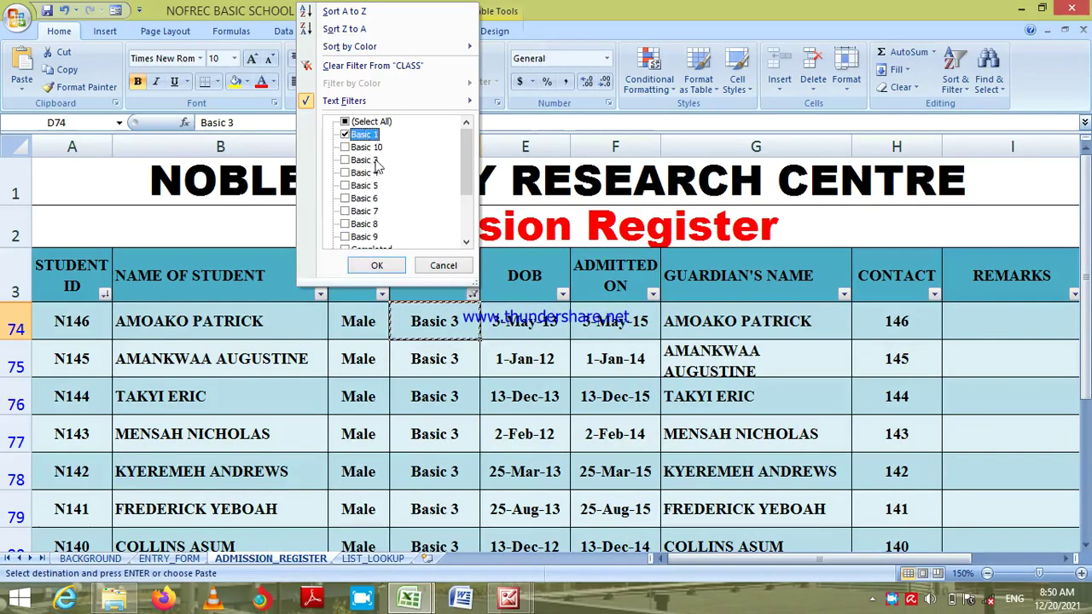
click(378, 265)
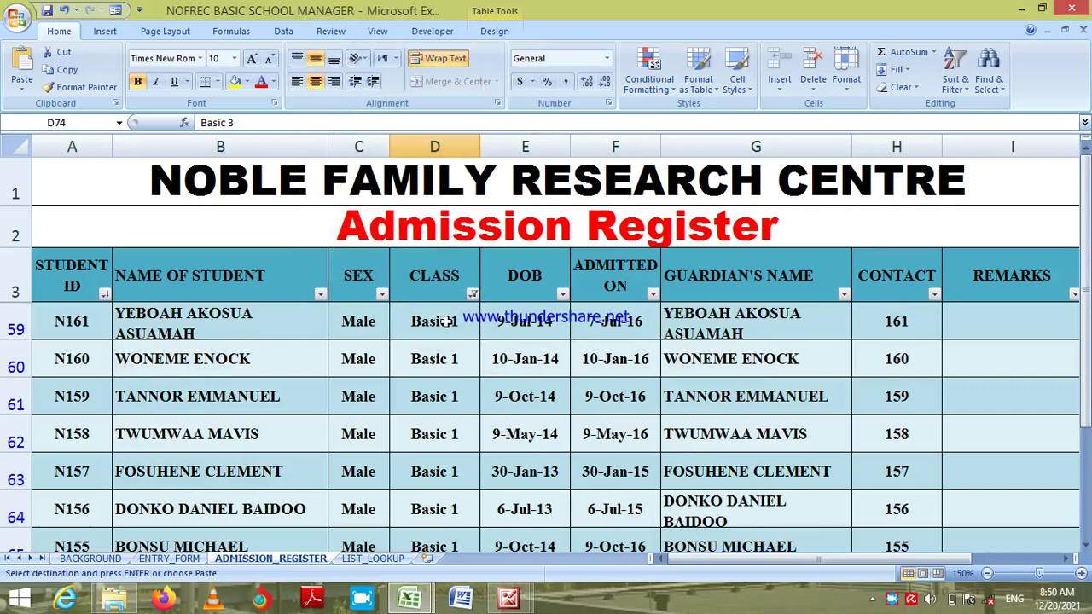
click(445, 320)
text(B)
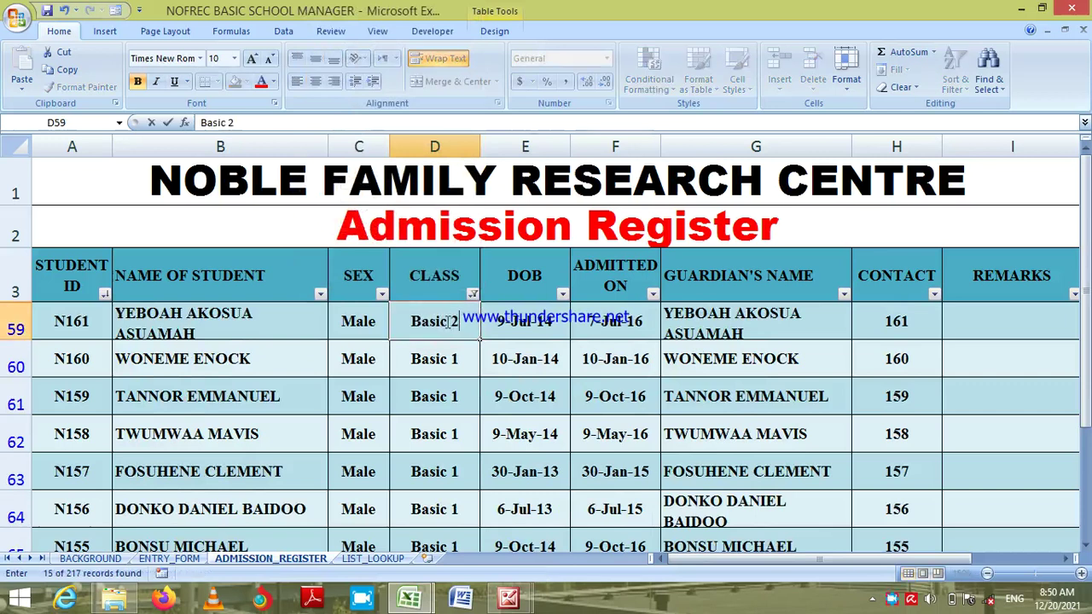
key(Return)
Copy the Basic 2 entry from D59 into the Class cells of the remaining filtered students, D60 to D73.
click(446, 321)
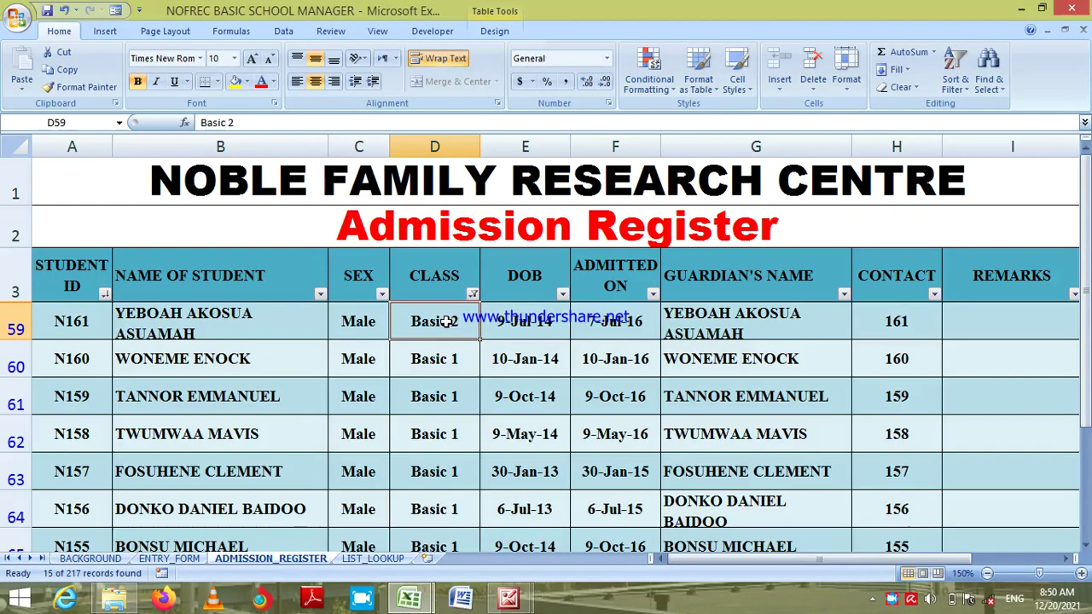
key(ctrl+c)
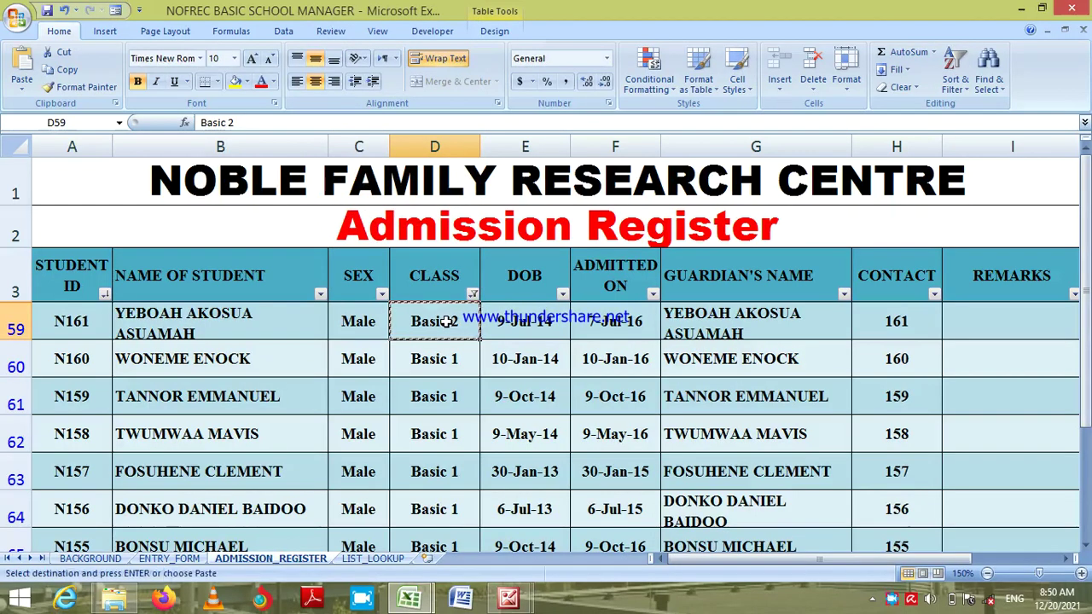
key(Down)
key(shift+Down)
key(shift+Down)
key(shift+Down)
key(shift+Down)
key(shift+Down)
key(shift+Down)
key(shift+Down)
key(shift+Down)
key(shift+Down)
key(shift+Down)
key(shift+Down)
key(shift+Down)
key(shift+Down)
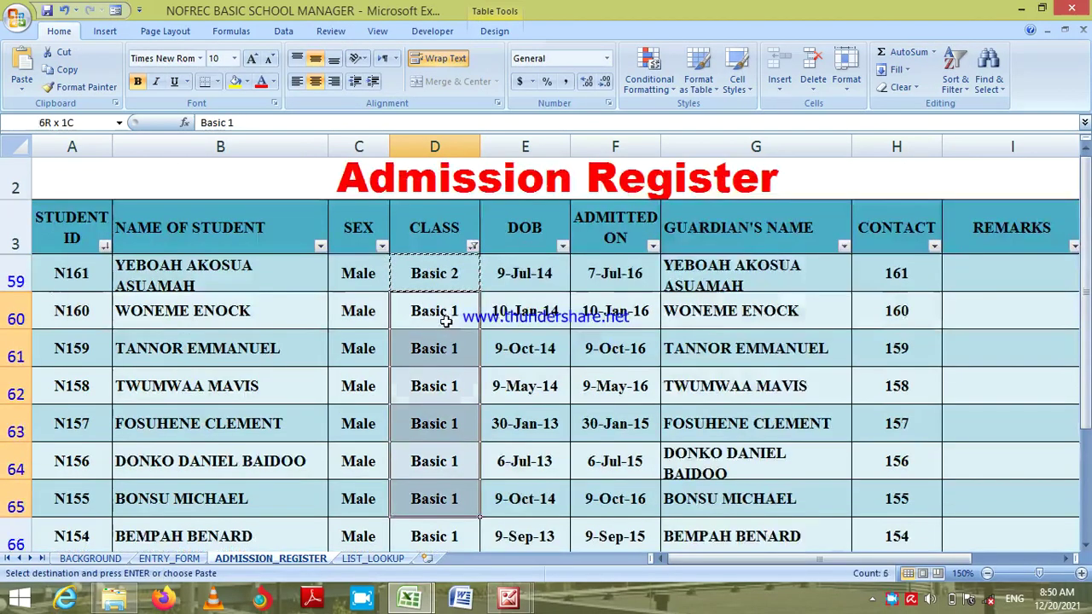
key(ctrl+v)
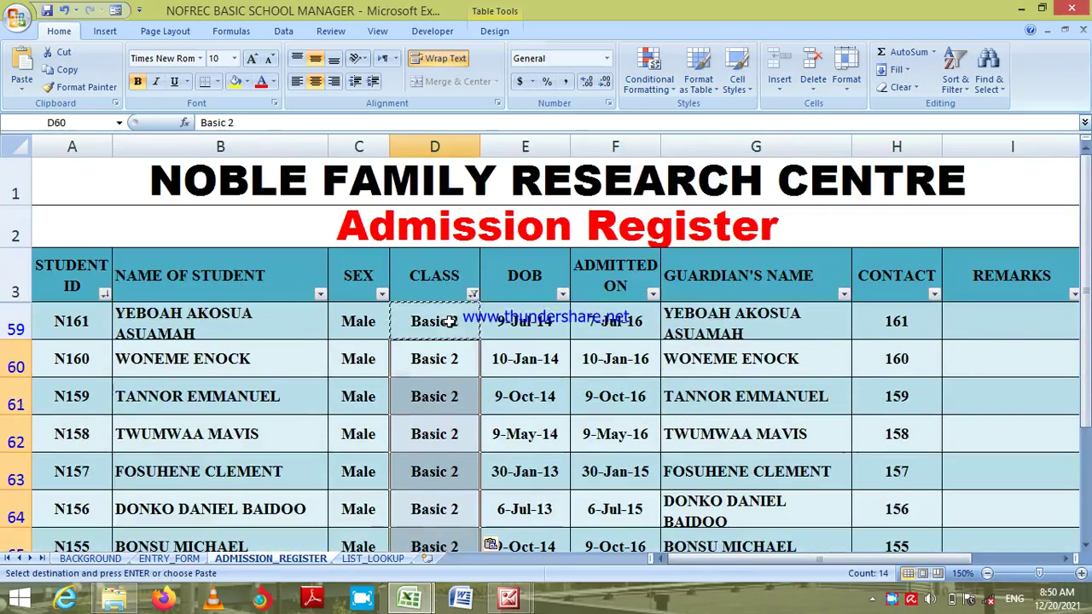
click(457, 321)
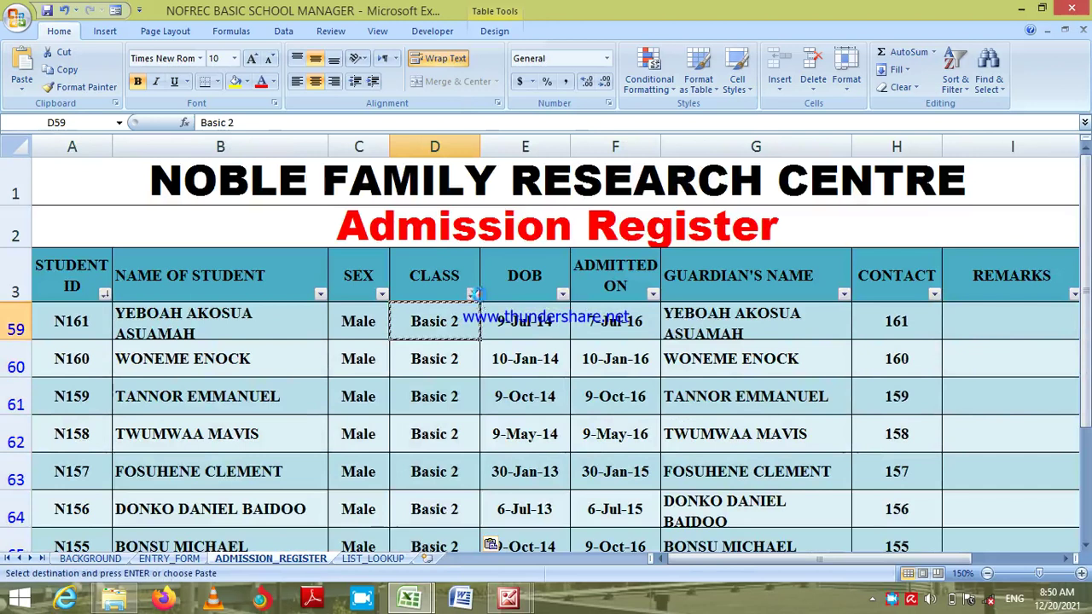
Filter the Class column to K.G. 2 only and set the first listed student's class, in cell D44, to Basic 1.
click(472, 293)
click(466, 242)
click(465, 242)
click(466, 242)
click(466, 242)
click(365, 237)
click(377, 266)
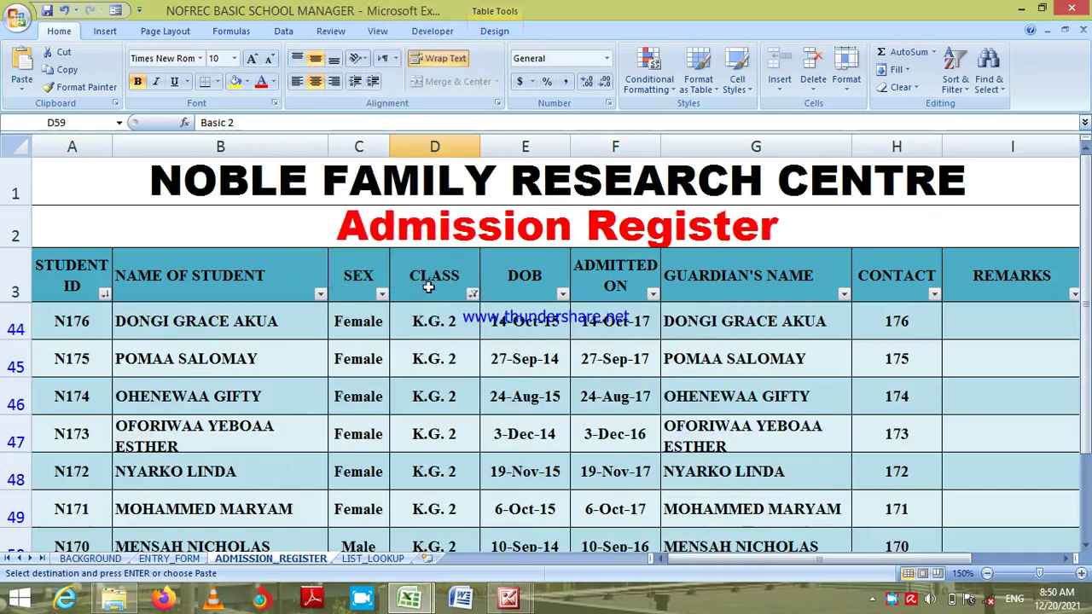
click(439, 322)
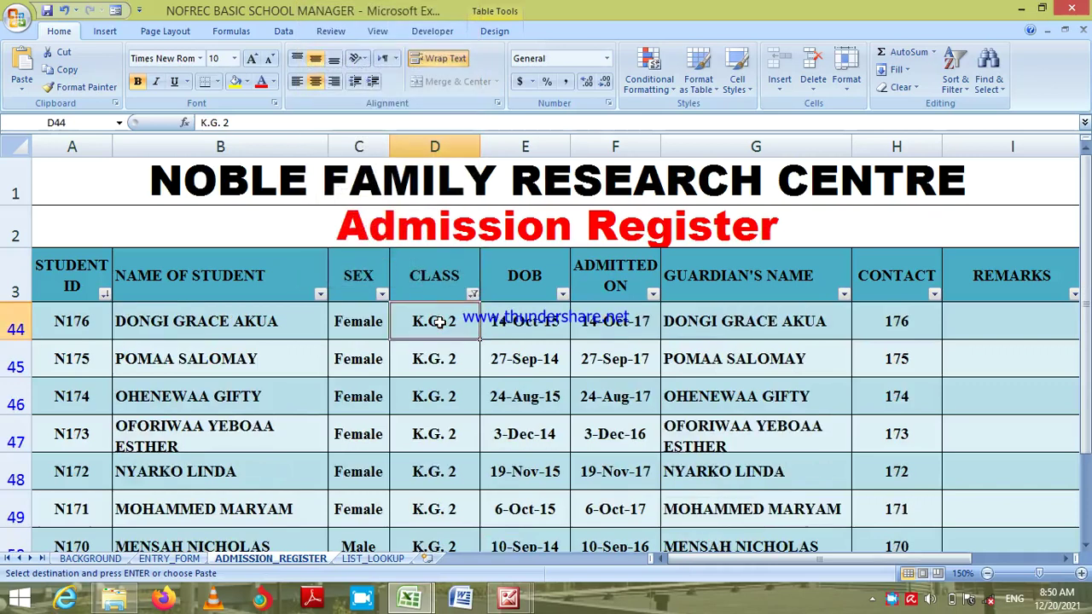
text(Basic 1)
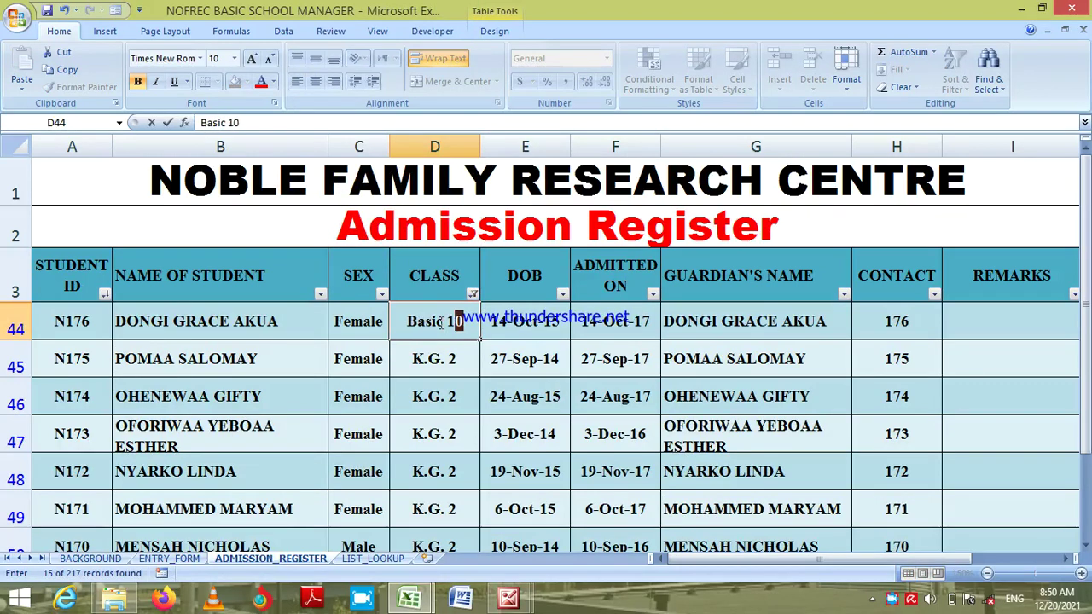
key(Return)
Copy the Basic 1 entry from D44 into the Class cells of the remaining filtered students, D45 to D58.
click(439, 322)
key(ctrl+c)
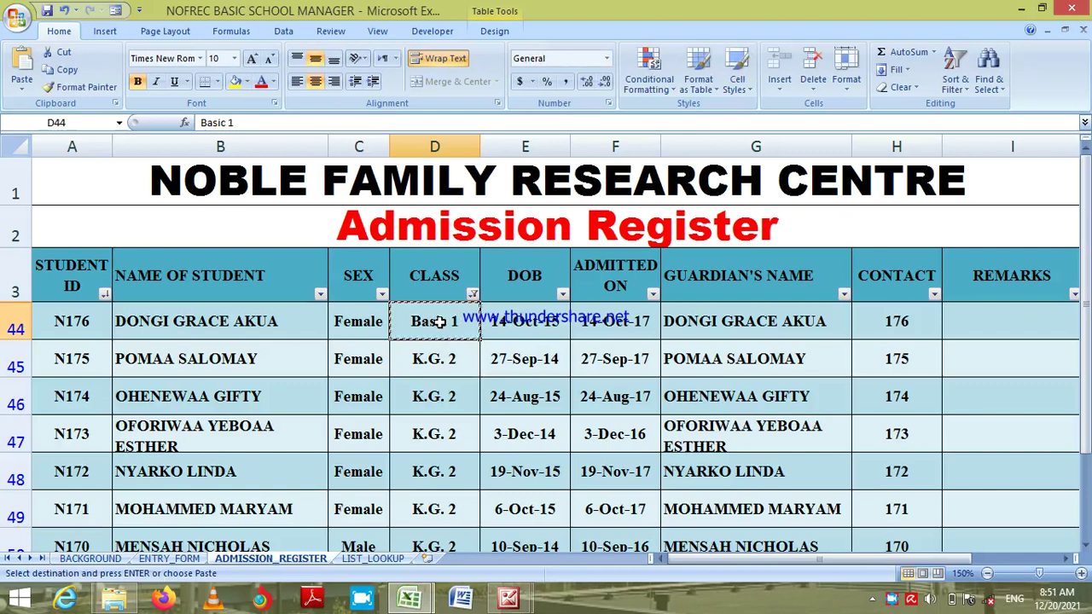
key(Down)
key(shift+Down)
key(shift+Down)
key(shift+Down)
key(shift+Down)
key(shift+Down)
key(shift+Down)
key(shift+Down)
key(shift+Down)
key(shift+Down)
key(shift+Down)
key(shift+Down)
key(shift+Down)
key(shift+Down)
key(shift+Down)
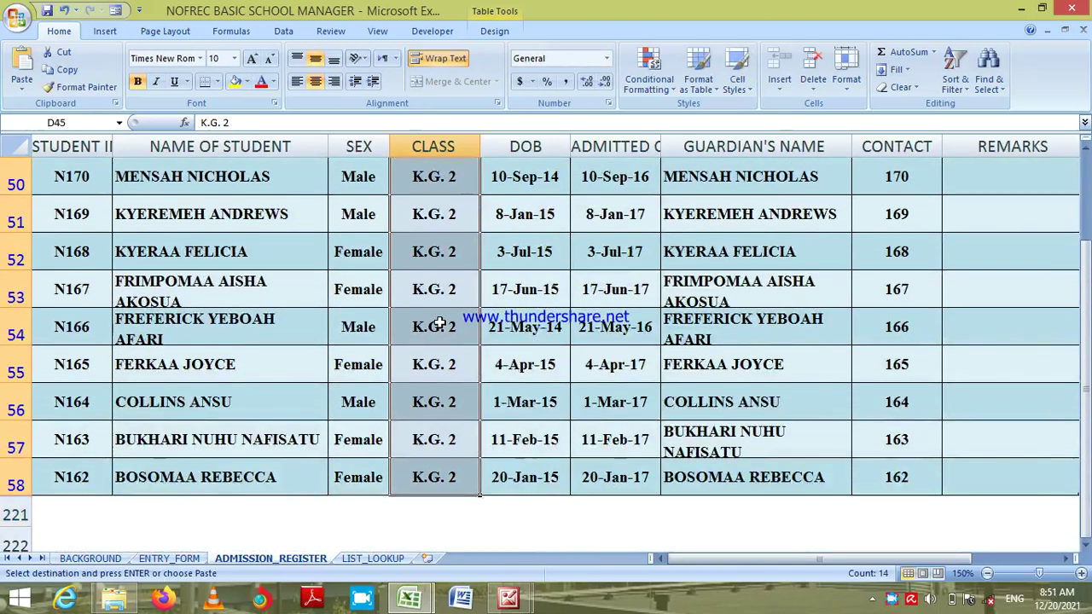
key(ctrl+v)
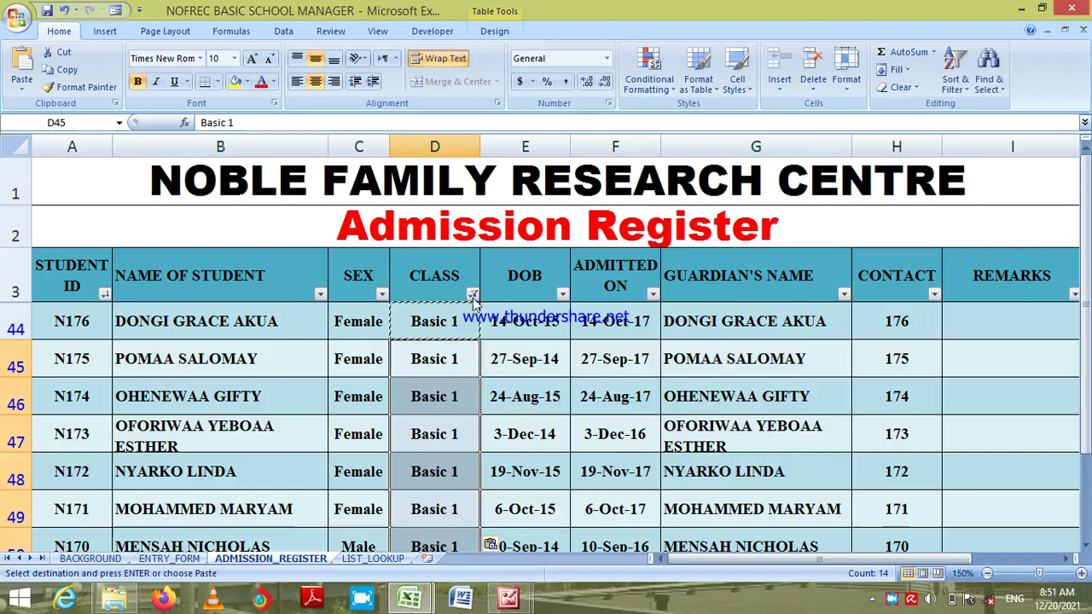
Filter the Class column of the admission register to show only K.G. 1 students.
click(471, 293)
click(467, 242)
click(467, 242)
click(365, 224)
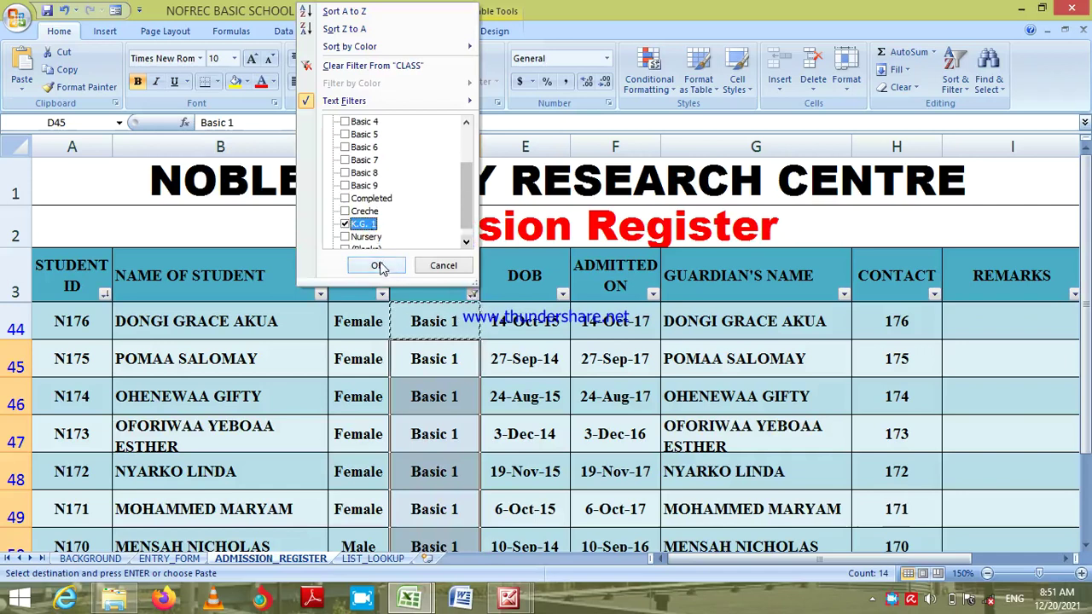
click(379, 266)
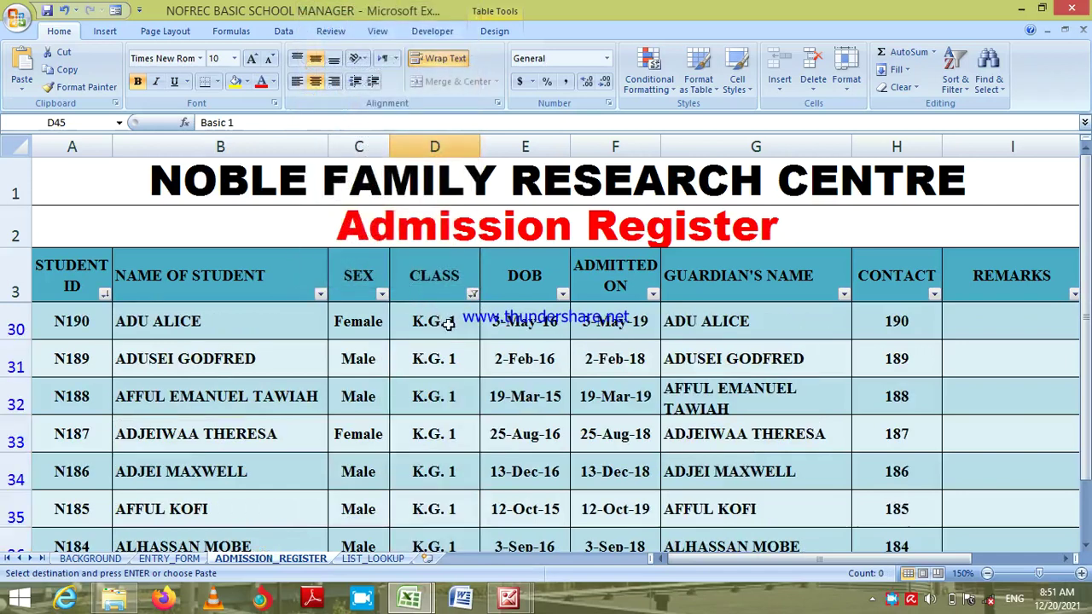
Set the class of the first student in the filtered K.G. 1 list, in cell D30, to K.G. 2.
double_click(455, 325)
key(BackSpace)
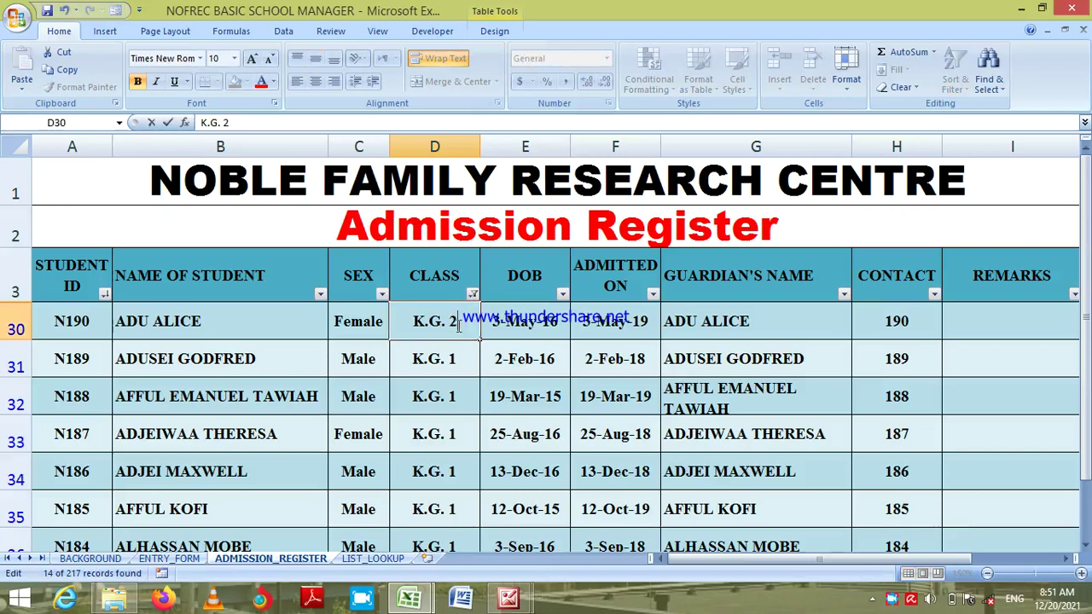
key(Return)
Copy the K.G. 2 entry from D30 into the Class cells of the remaining filtered students, D31 to D43.
click(457, 325)
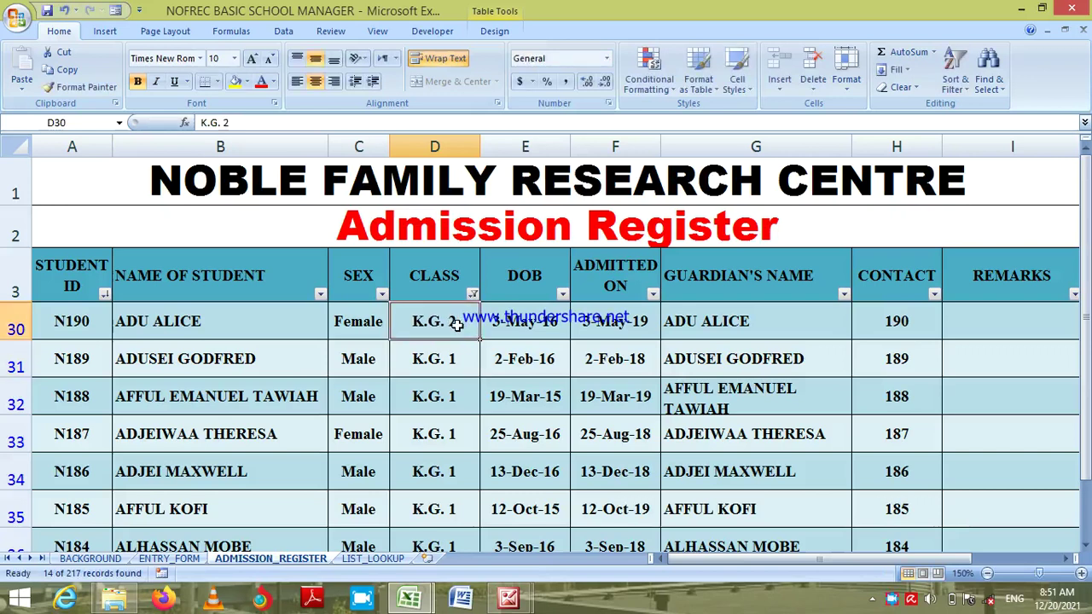
key(ctrl+c)
key(Down)
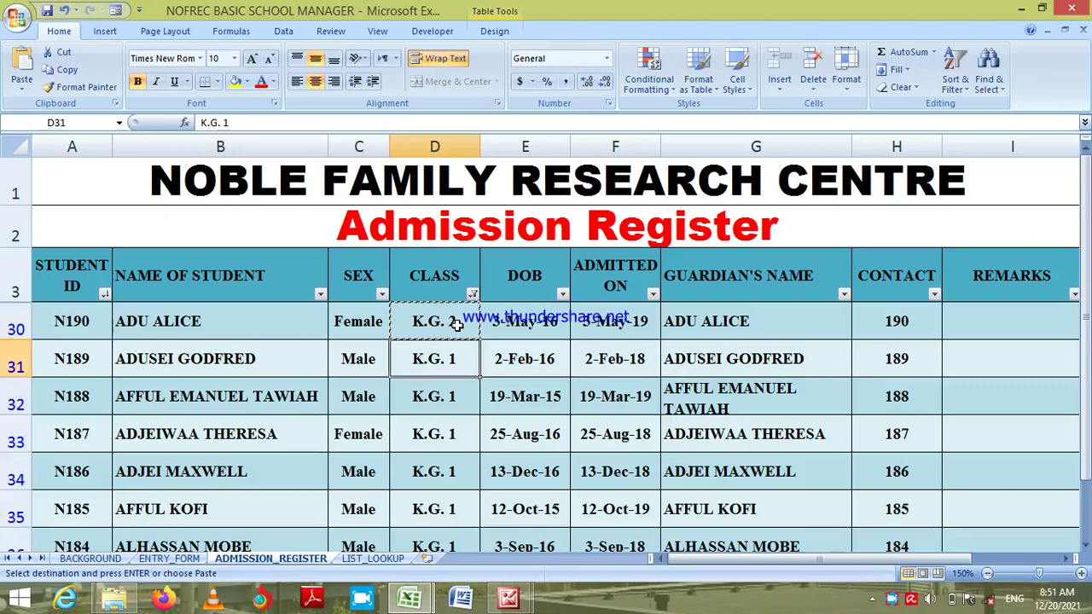
key(shift+Down)
key(shift+Down)
key(shift+Down)
key(shift+Down)
key(shift+Down)
key(shift+Down)
key(shift+Down)
key(shift+Down)
key(shift+Down)
key(shift+Down)
key(shift+Down)
key(shift+Down)
key(shift+Down)
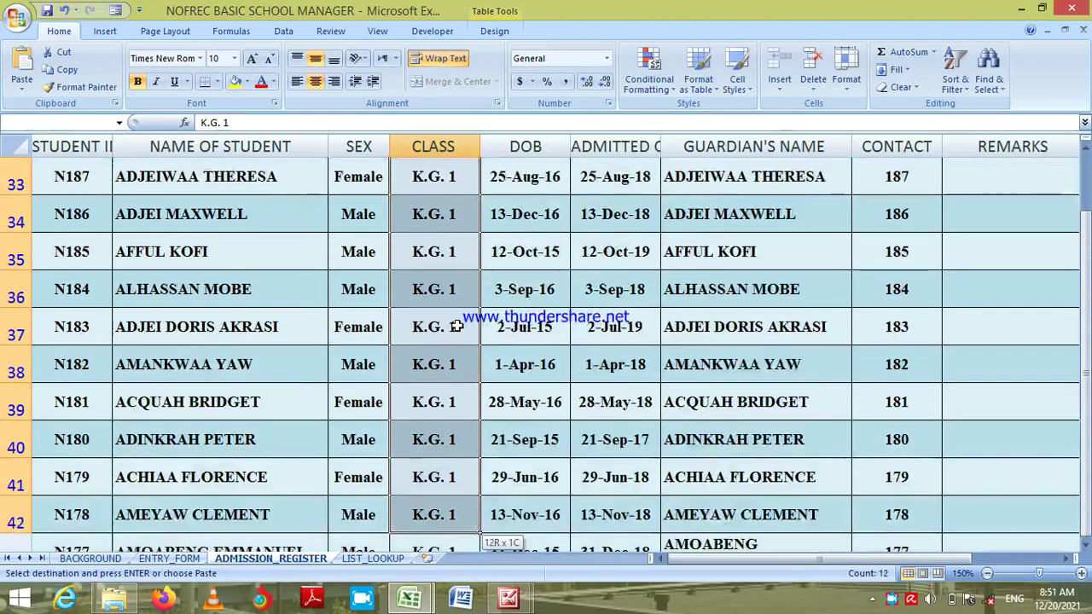
key(ctrl+v)
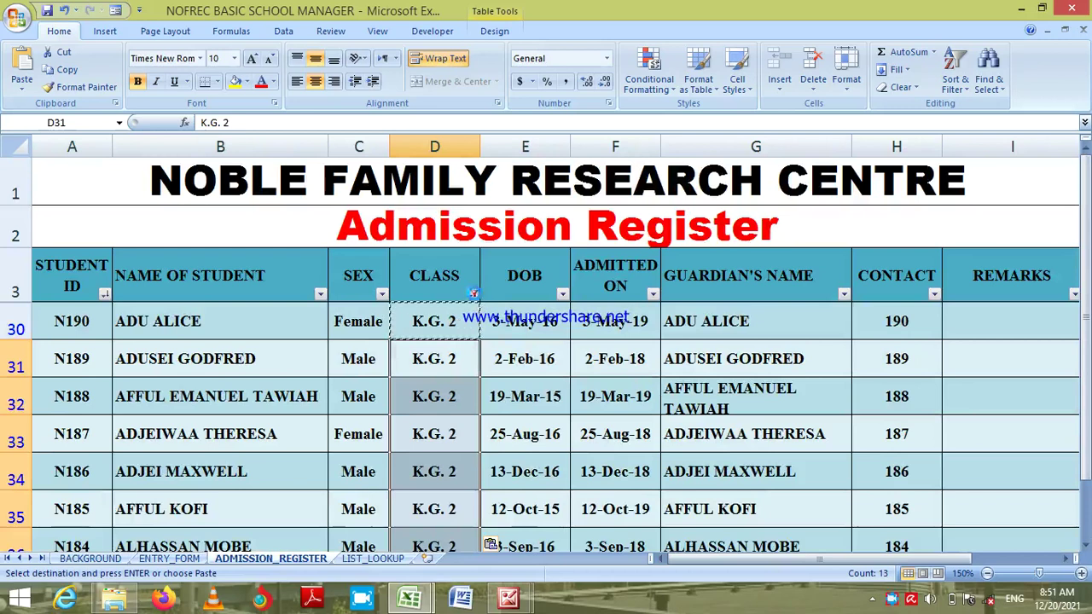
Filter the Class column of the admission register to show only Creche students.
click(471, 293)
click(466, 243)
double_click(467, 244)
click(467, 243)
click(367, 224)
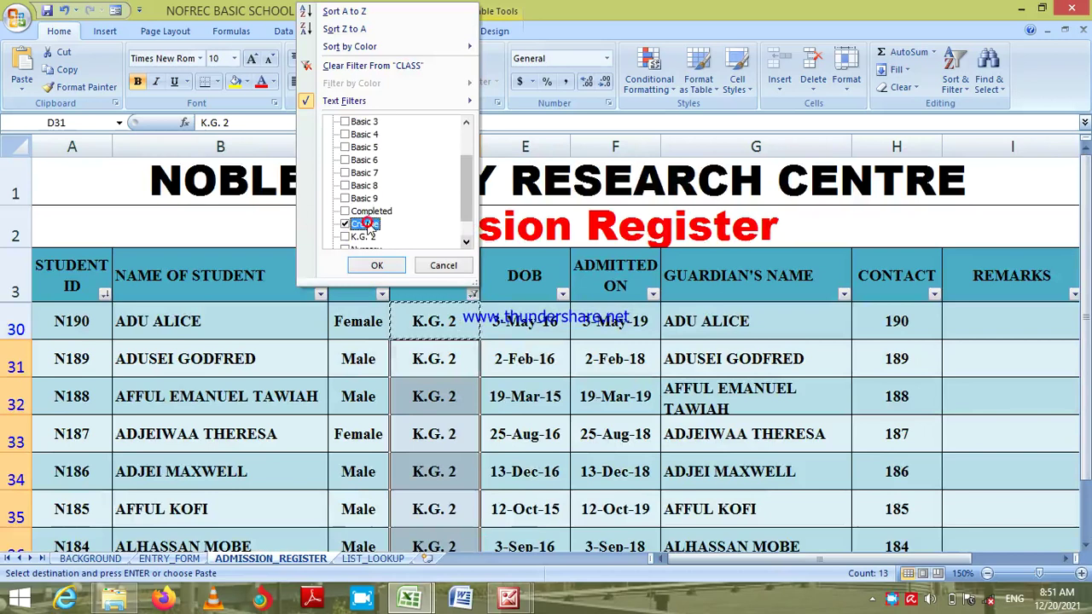
click(376, 265)
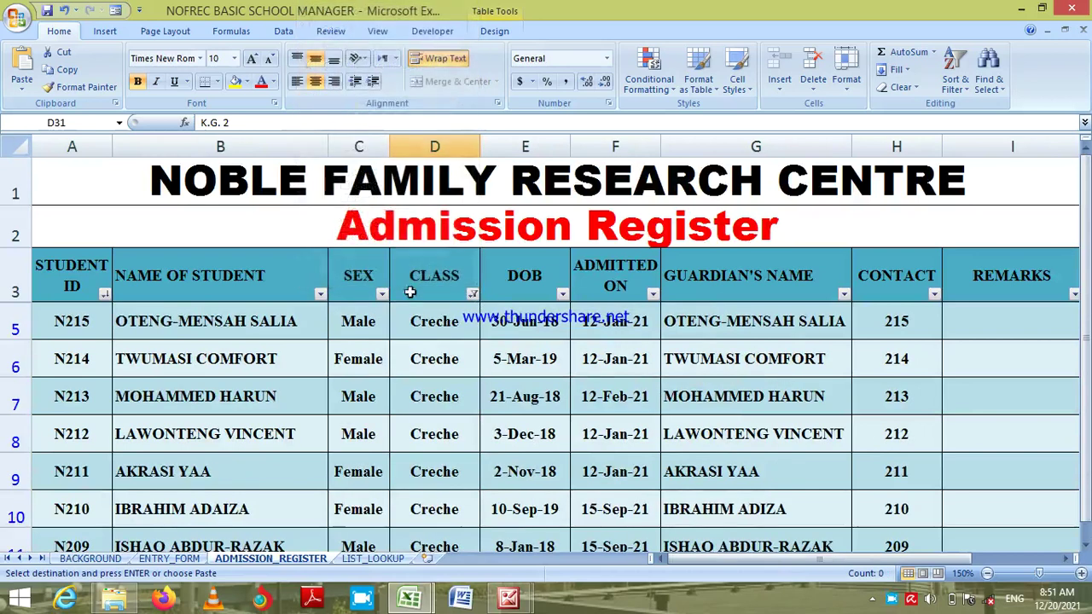
Set the class of the first student in the filtered Creche list, in cell D5, to K.G. 1.
click(457, 329)
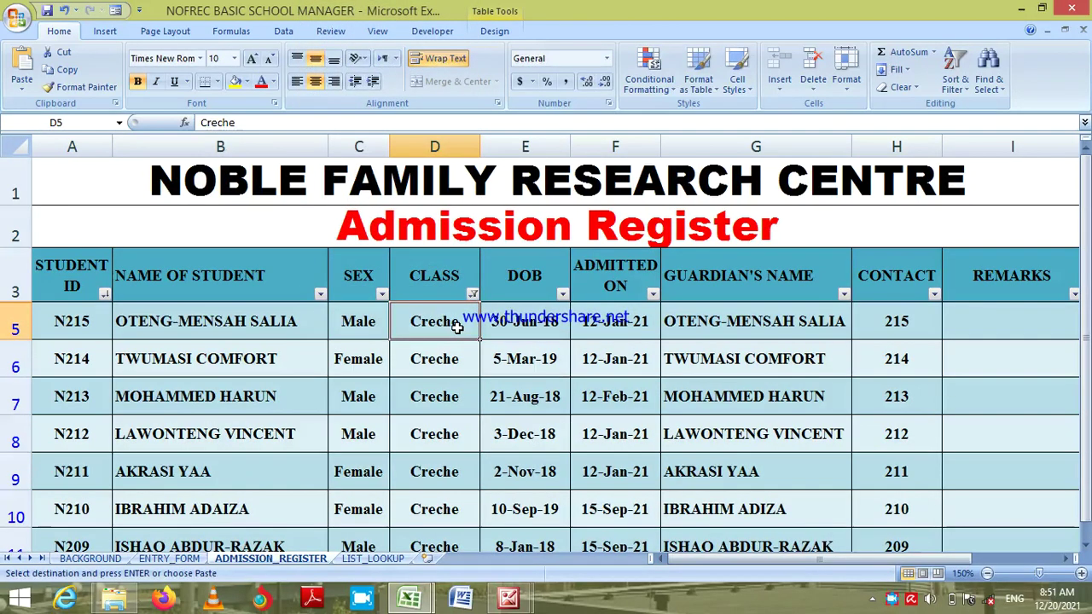
text(K)
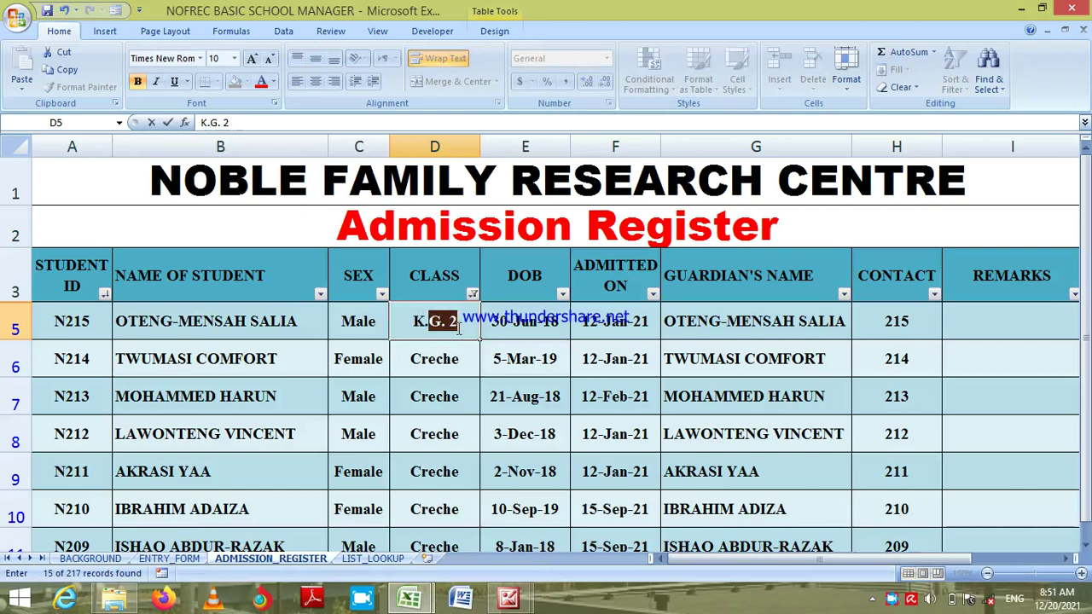
text(.G.)
key(Return)
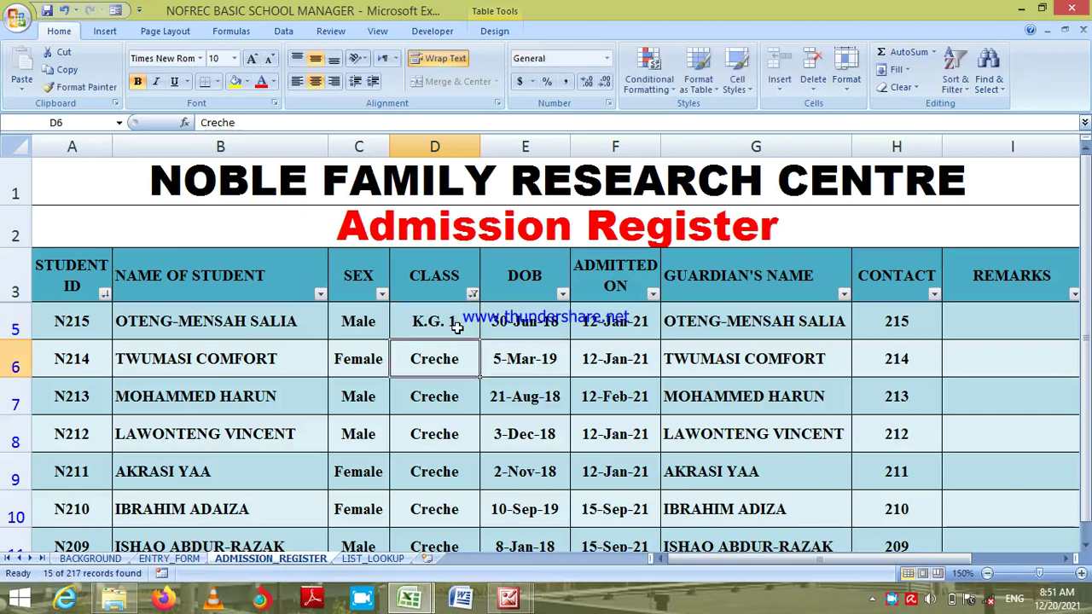
Copy the K.G. 1 entry from D5 into the Class cells of the remaining filtered students, D6 to D19.
click(457, 327)
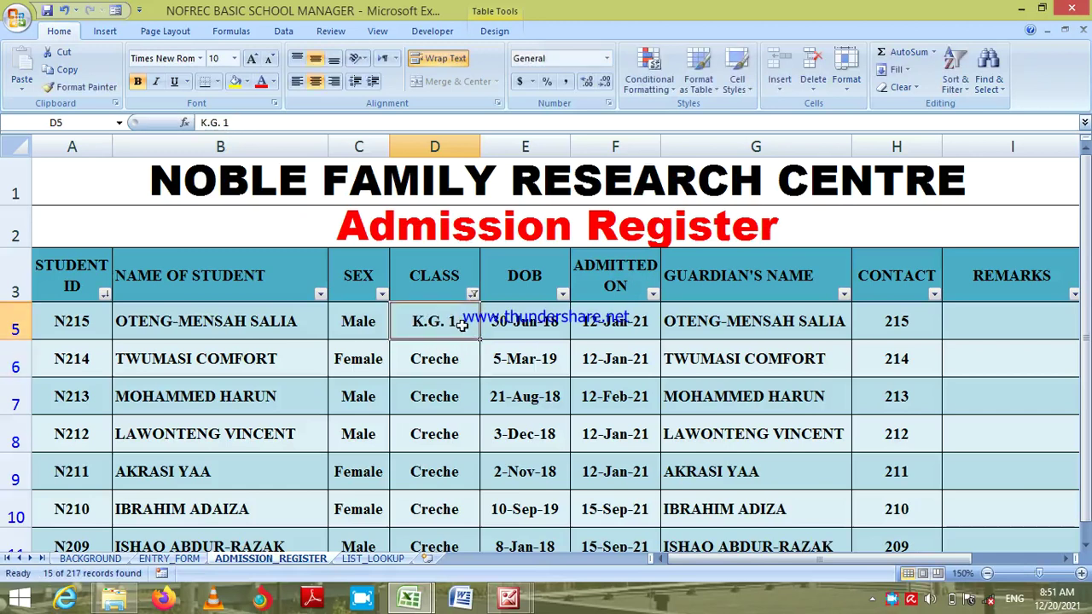
key(ctrl+c)
key(Down)
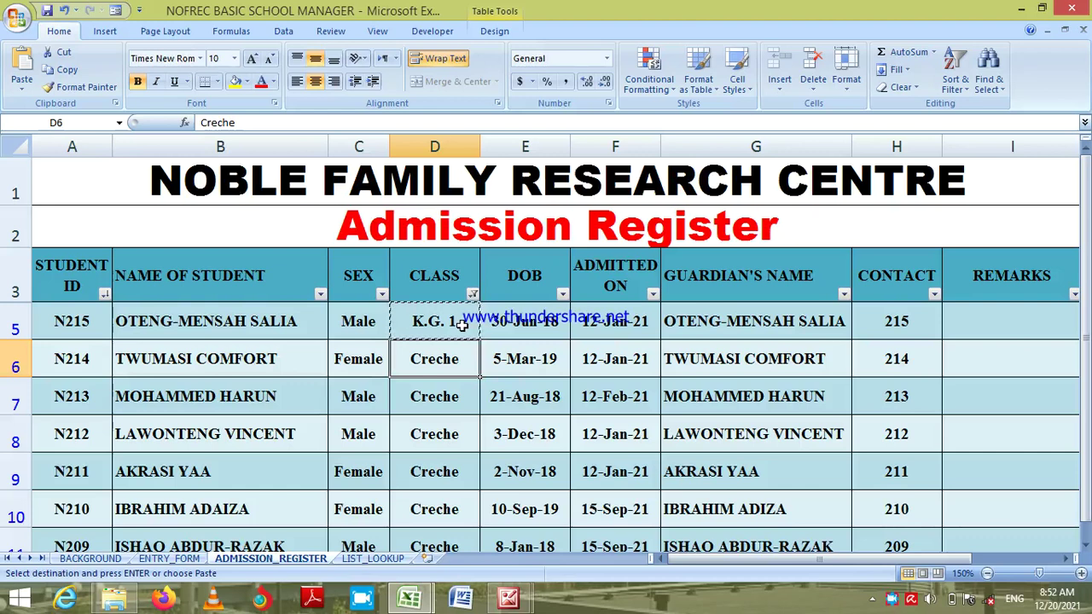
key(shift+Down)
key(shift+Down)
key(shift+Down)
key(shift+Down)
key(shift+Down)
key(shift+Down)
key(shift+Down)
key(shift+Down)
key(shift+Down)
key(shift+Down)
key(shift+Down)
key(shift+Down)
key(shift+Down)
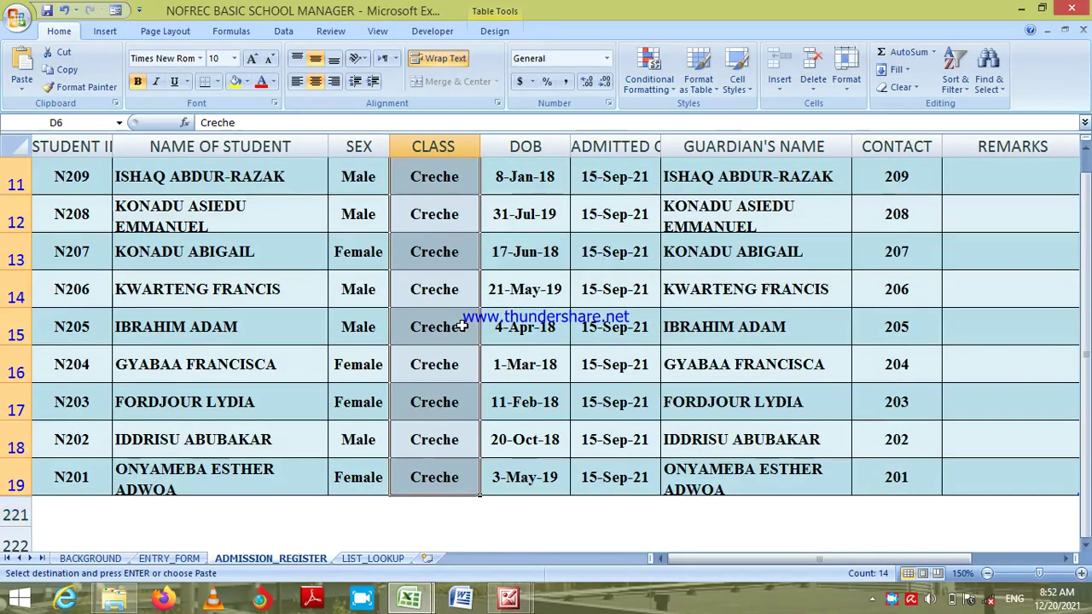
key(ctrl+v)
Show all classes again in the Class column filter and end the pending copy selection.
key(Up)
key(Up)
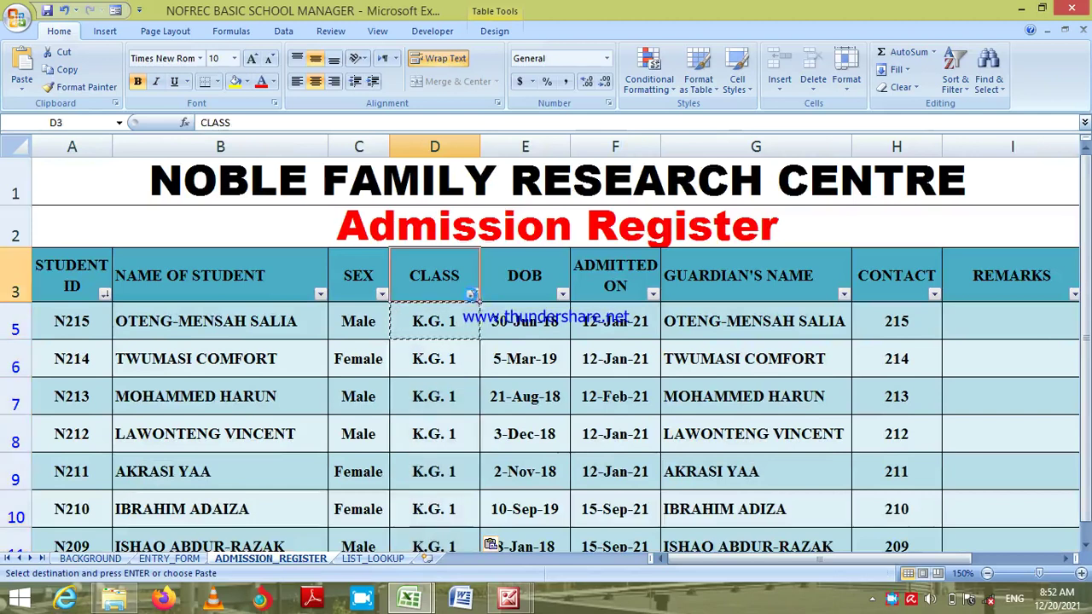
click(472, 294)
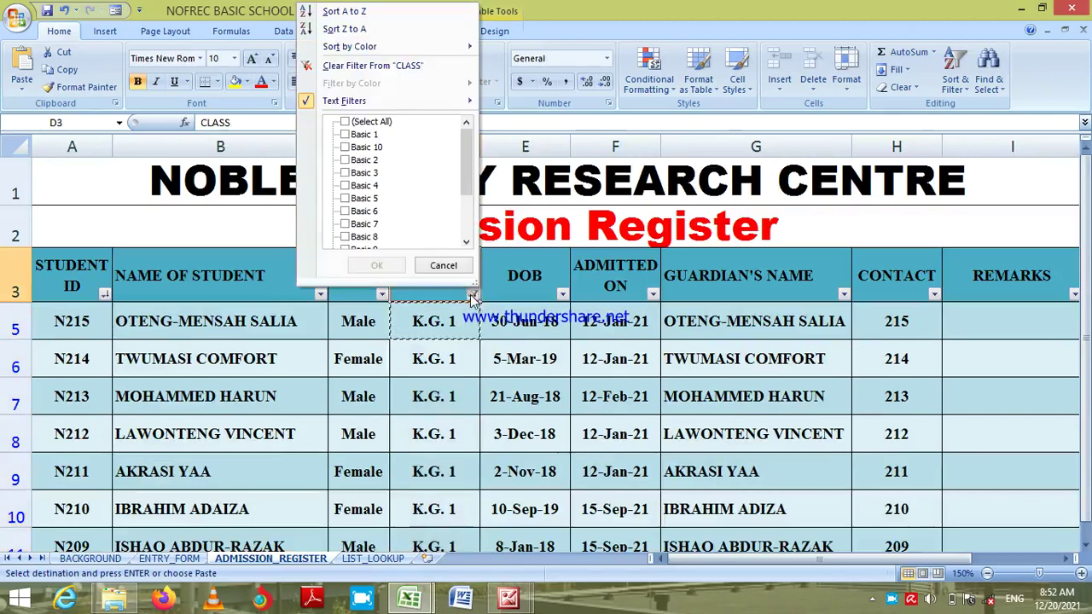
click(363, 123)
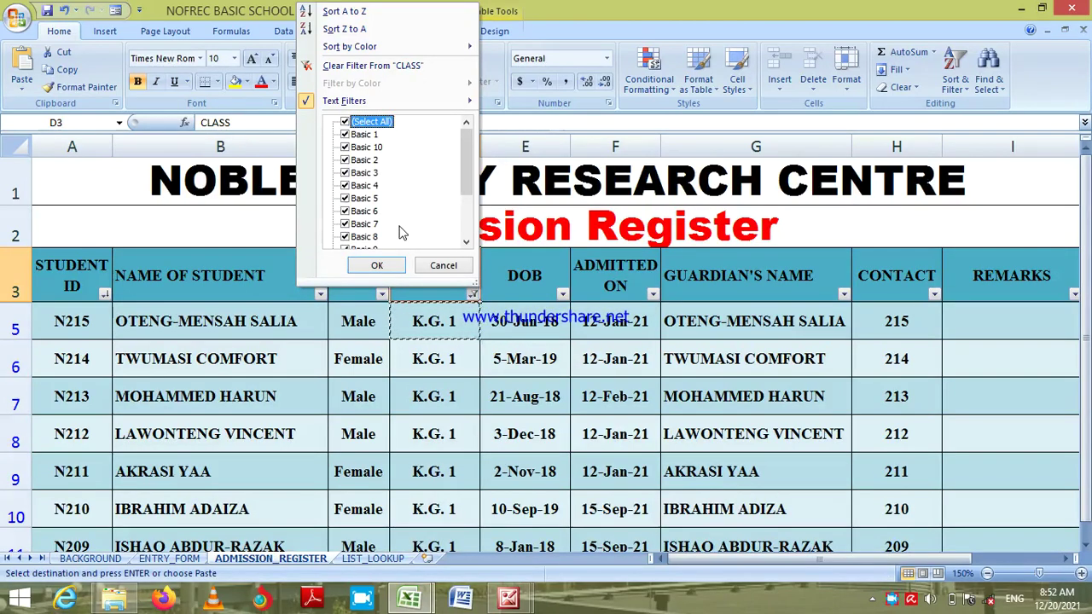
click(380, 262)
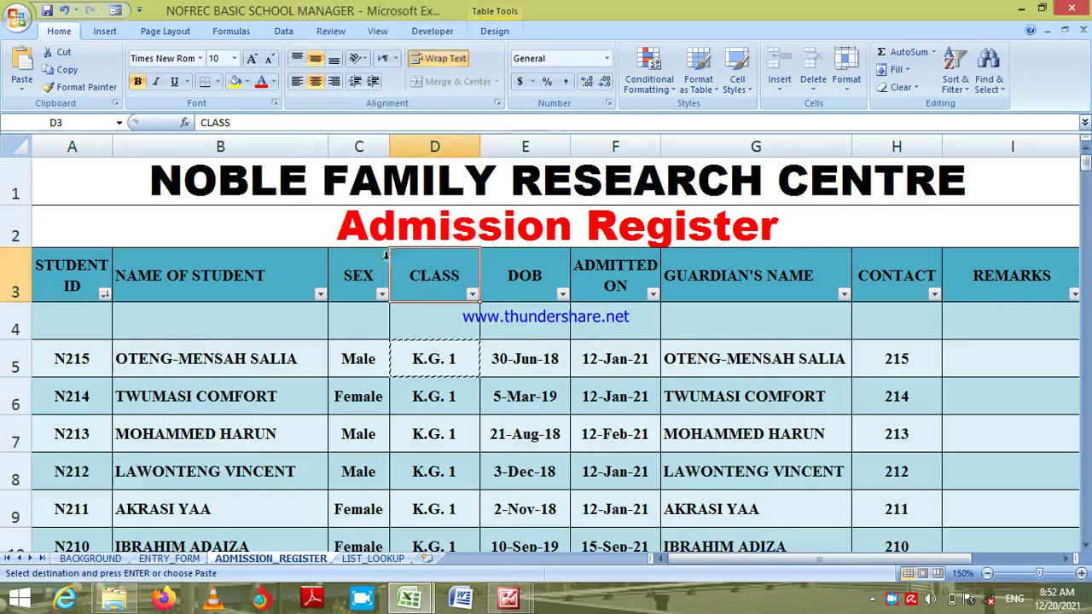
click(74, 326)
key(Escape)
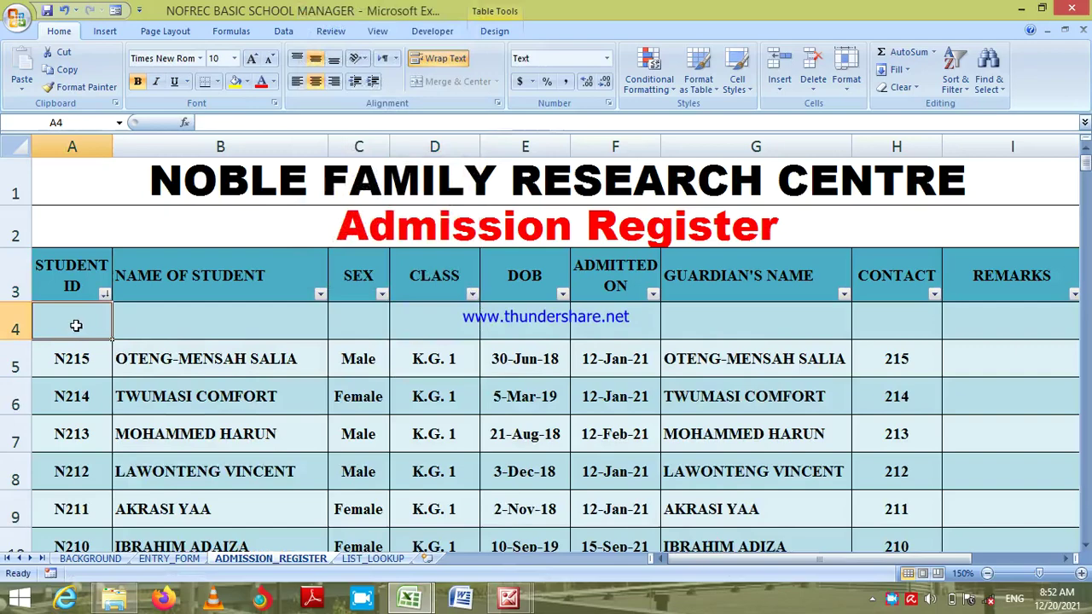
Examine the Class column of the admission register from the first student down through the Basic 10 students.
click(408, 359)
key(Down)
key(Down)
key(Down)
key(Down)
key(Down)
key(Down)
key(Down)
key(Down)
key(Down)
key(Down)
key(Down)
key(Down)
key(Down)
key(Down)
key(Down)
key(Down)
key(Down)
key(Down)
key(Down)
key(Down)
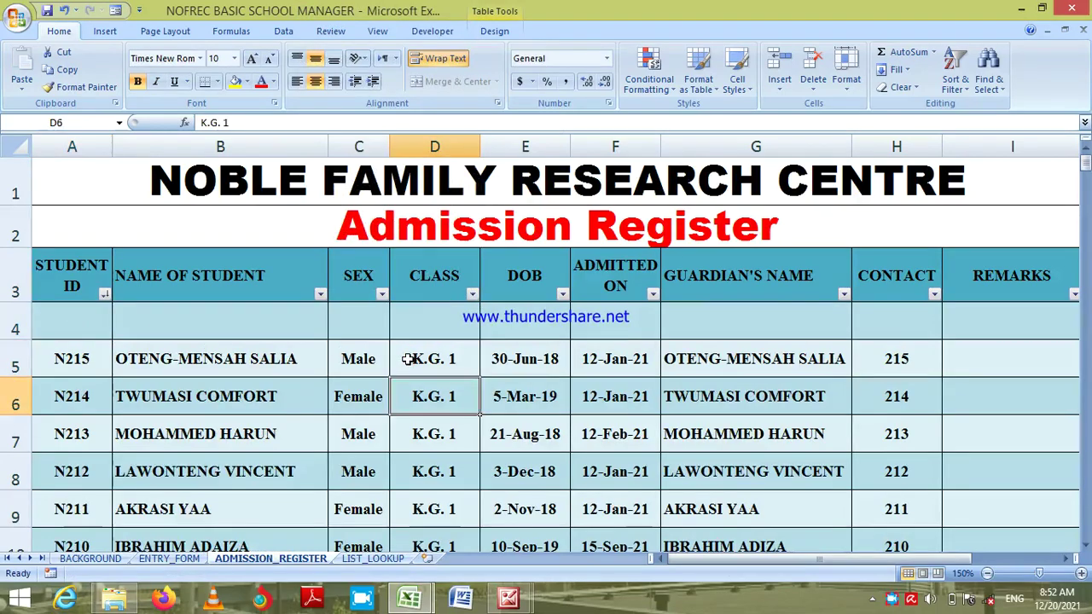
key(Down)
key(Down)
key(Down)
key(Down)
key(Down)
key(Down)
key(Down)
key(Down)
key(Down)
key(Down)
key(Down)
key(Down)
key(Down)
key(Down)
key(Down)
key(Down)
key(Down)
key(Down)
key(Down)
key(Down)
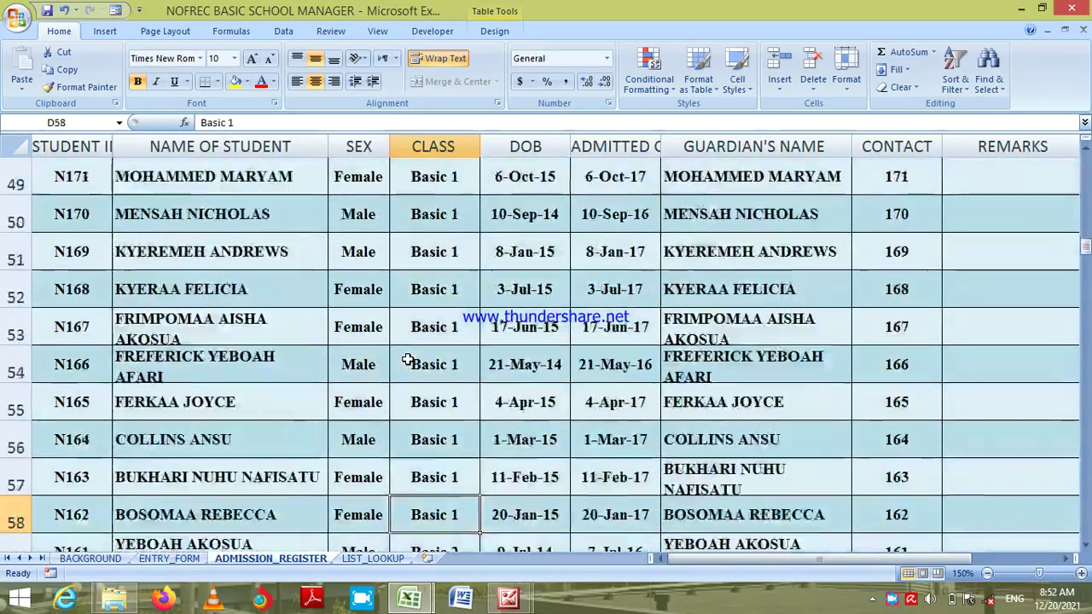
key(Down)
key(Down)
key(Down)
key(Down)
key(Down)
key(Down)
key(Down)
key(Down)
key(Down)
key(Down)
key(Down)
key(Down)
key(Down)
key(Down)
key(Down)
key(Down)
key(Down)
key(Down)
key(Down)
key(Down)
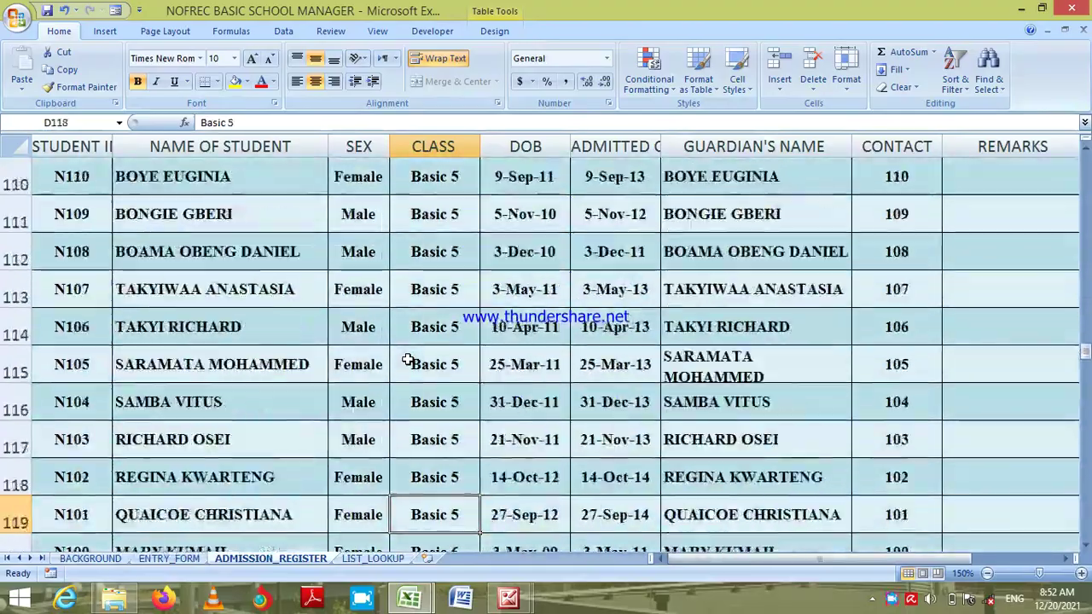
key(Down)
key(Down)
key(Down)
key(Down)
key(Down)
key(Down)
key(Down)
key(Down)
key(Down)
key(Down)
key(Down)
key(Down)
key(Down)
key(Down)
key(Down)
key(Down)
key(Down)
key(Down)
key(Down)
key(Down)
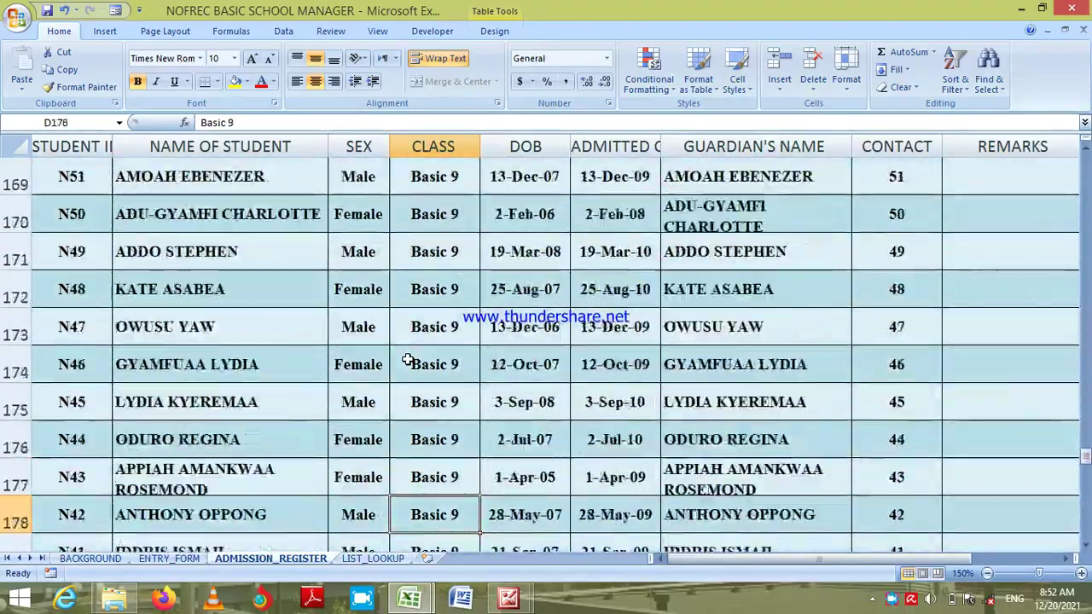
key(Down)
key(Down)
key(Down)
key(Down)
key(Down)
key(Down)
key(Down)
key(Down)
key(Down)
key(Down)
key(Down)
Review the Class column back up from the Basic 10 students and select the empty Student ID cell A4.
key(Up)
key(Up)
key(Up)
key(Up)
key(Up)
key(Up)
key(Up)
key(Up)
key(Up)
key(Up)
key(Up)
key(Up)
key(Up)
key(Up)
key(Up)
key(Page_Up)
key(Page_Up)
key(Page_Up)
key(Page_Up)
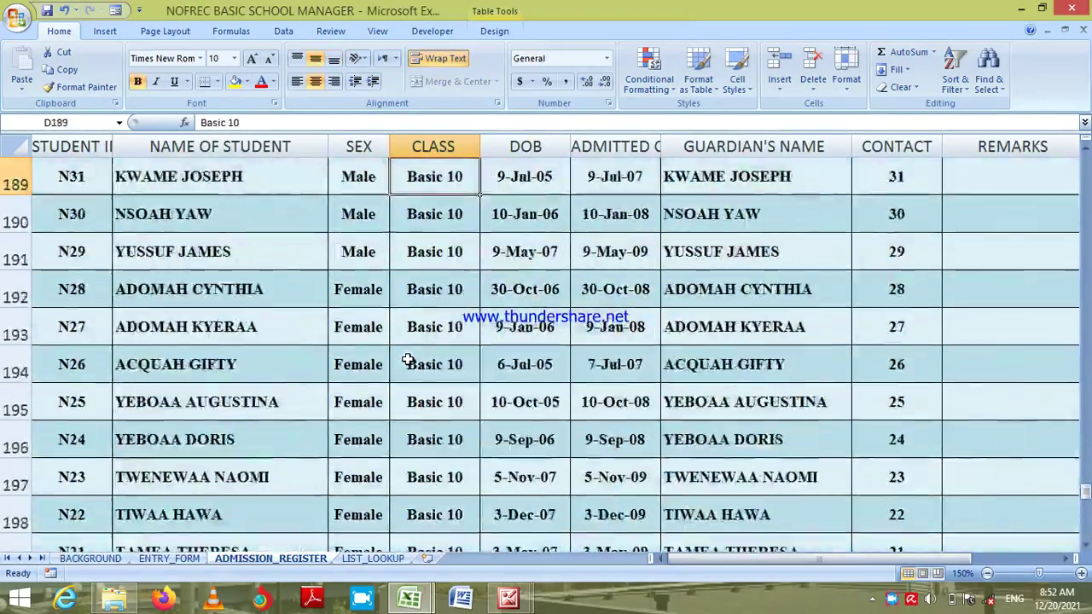
key(Page_Up)
key(Page_Up)
key(Page_Up)
key(Page_Up)
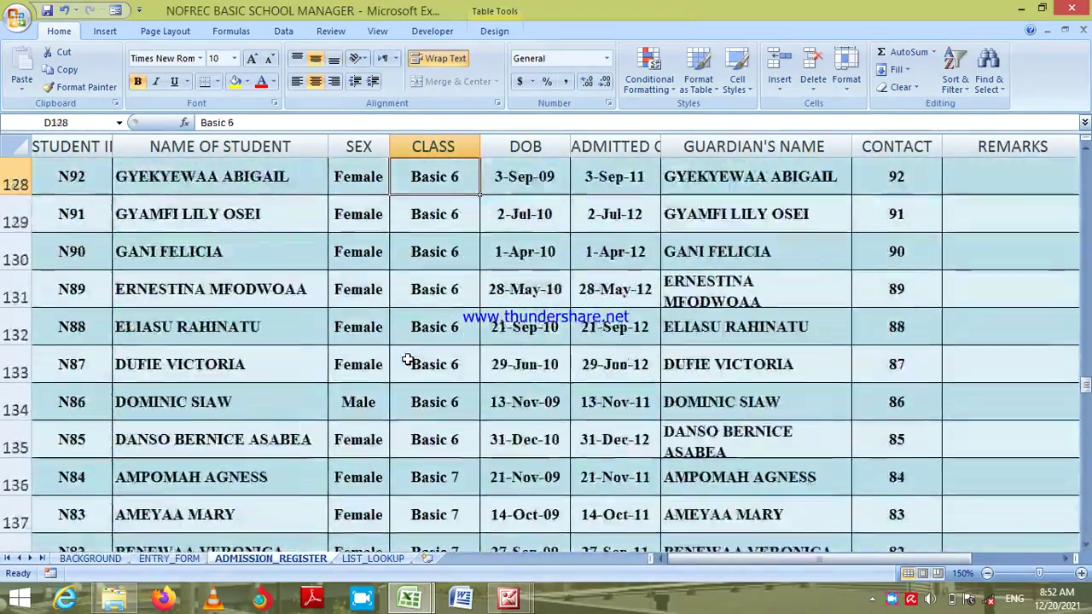
key(Page_Up)
key(Page_Up)
key(Page_Up)
key(Page_Up)
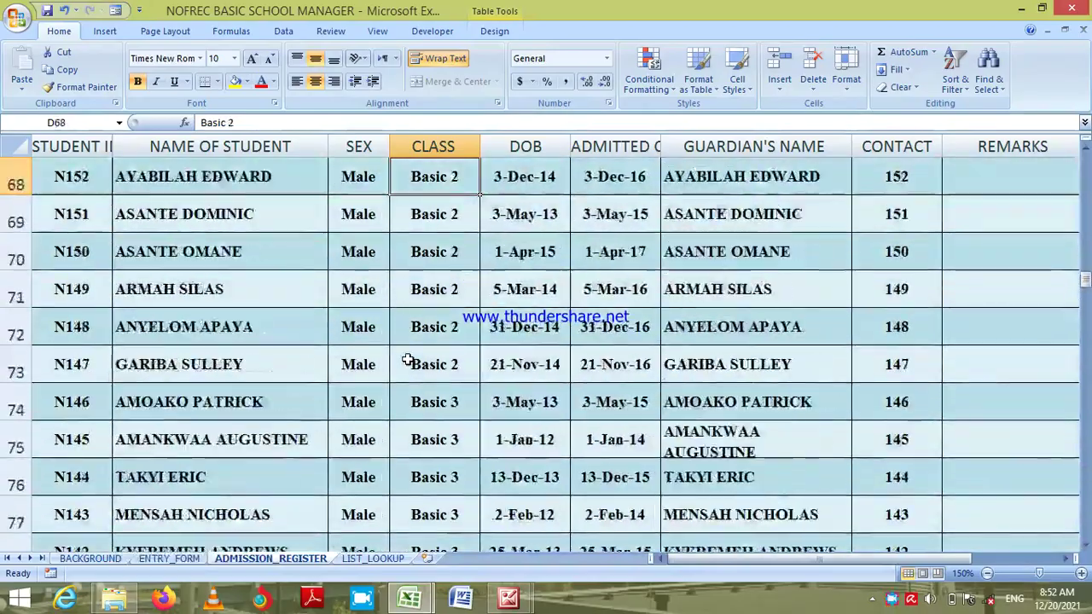
key(Page_Up)
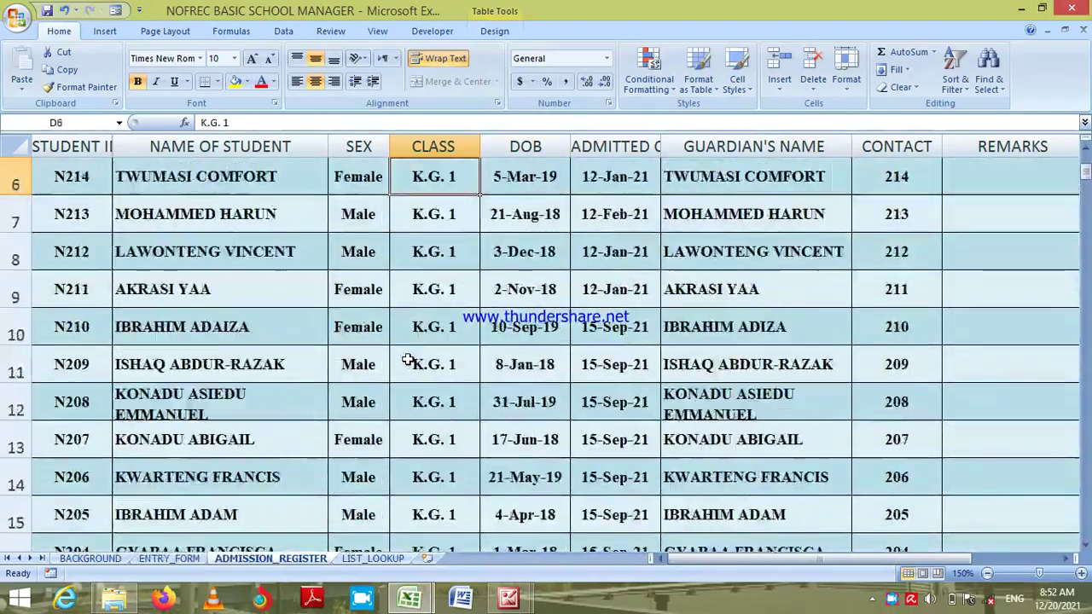
key(ctrl+Home)
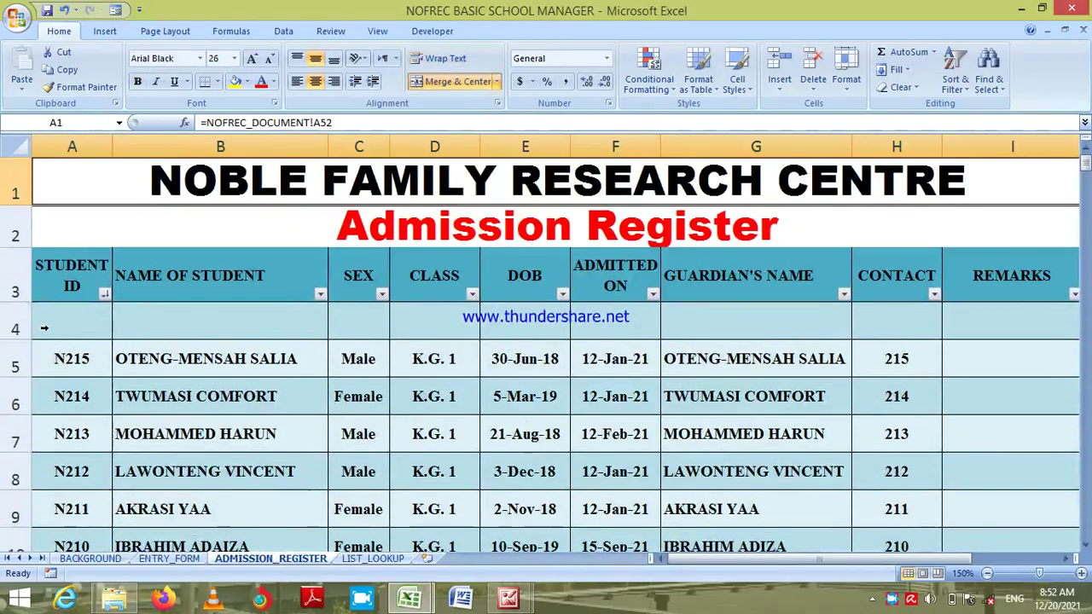
click(41, 324)
click(66, 325)
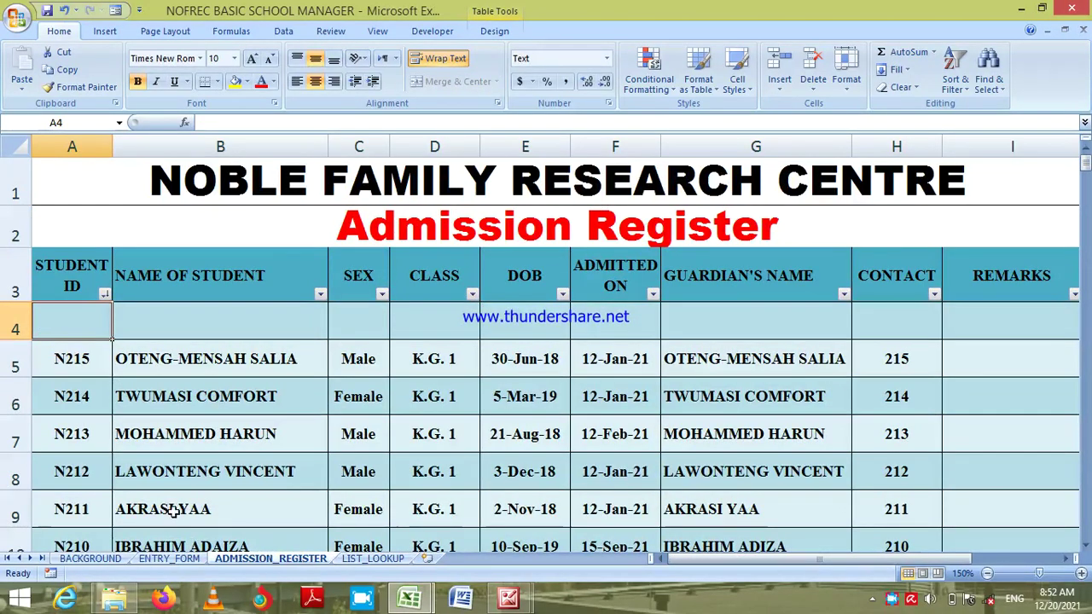
View the Student ID field of the registration form on the ENTRY_FORM sheet and return to the BACKGROUND sheet.
click(168, 561)
click(268, 266)
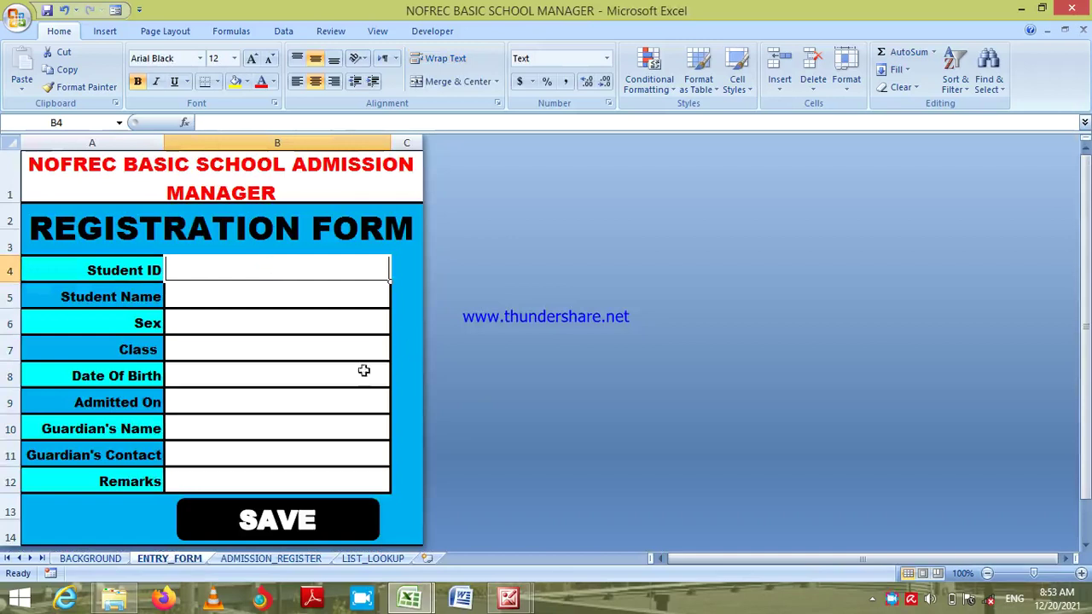
click(109, 559)
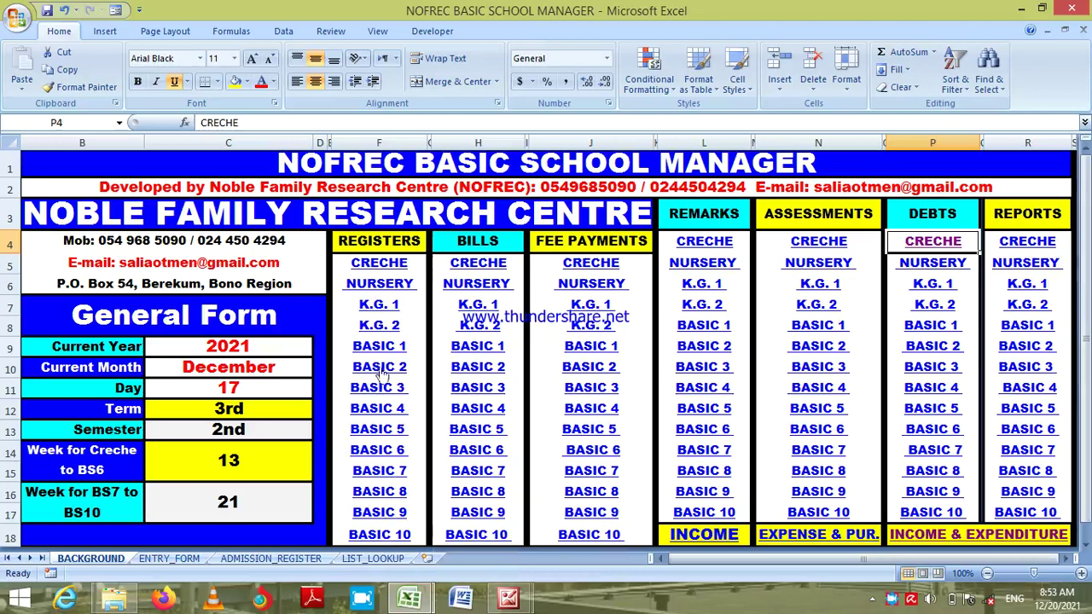
Open the Creche register workbook, check its CRECHE_ATTENDANCE sheet, and return to its entry form.
click(378, 263)
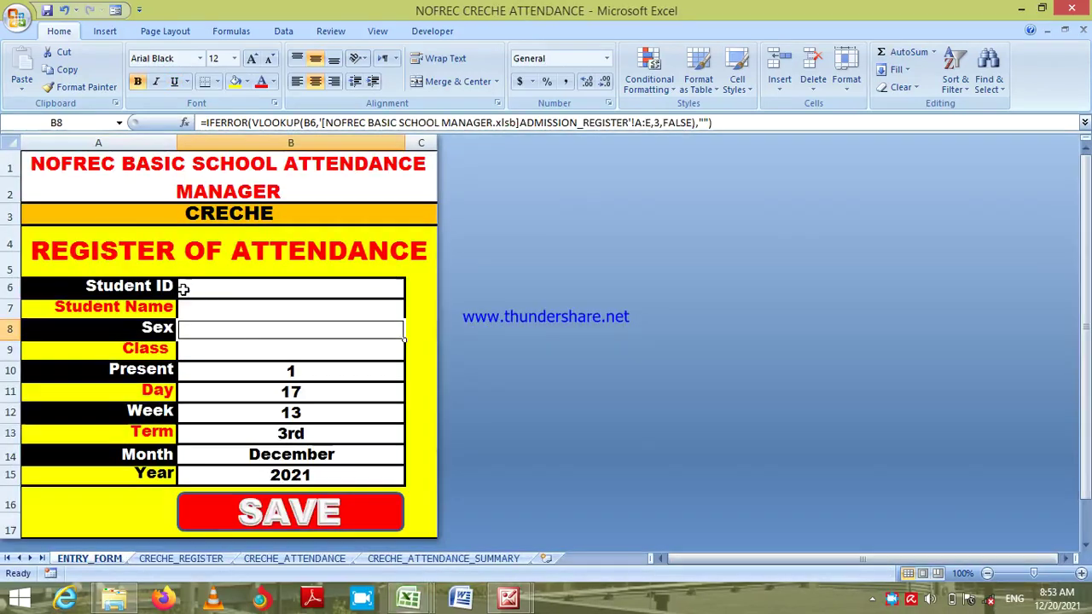
click(282, 559)
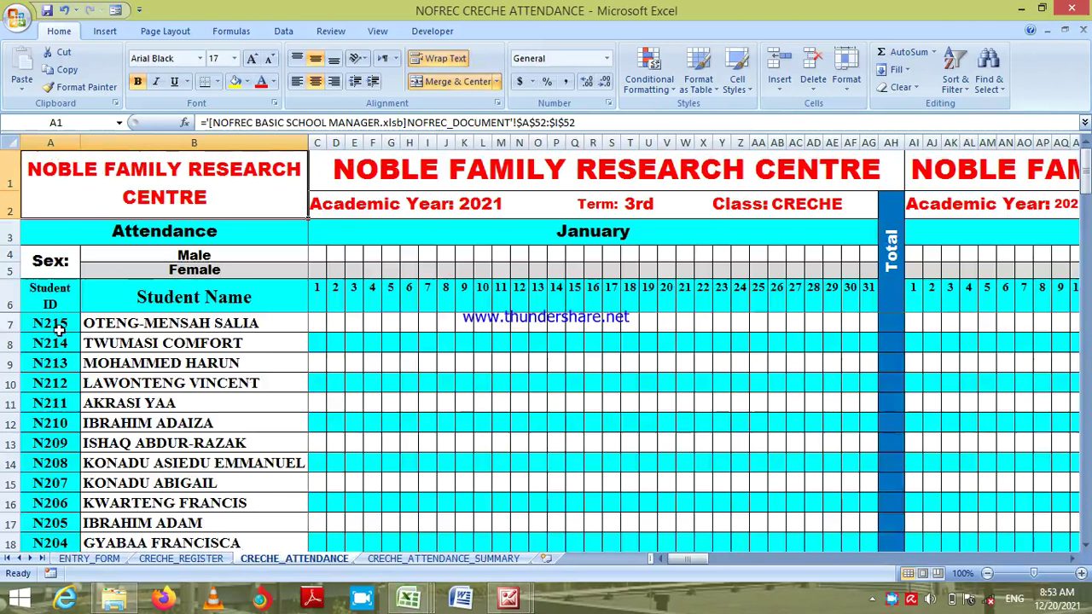
click(98, 559)
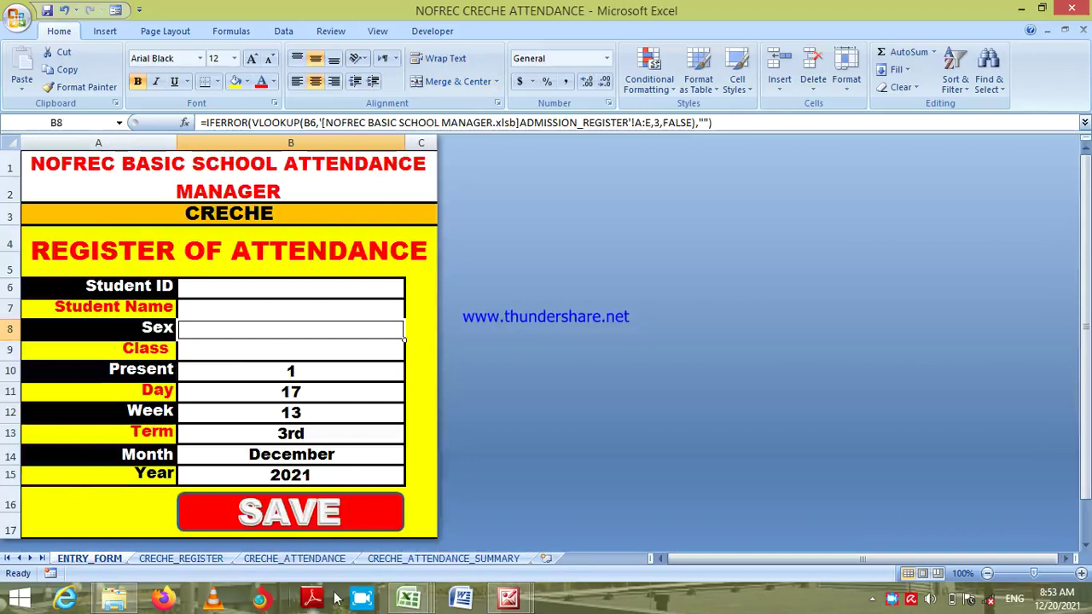
Switch back to the NOFREC BASIC SCHOOL MANAGER workbook and set the Current Year in the General Form to 2022.
mouse_move(409, 602)
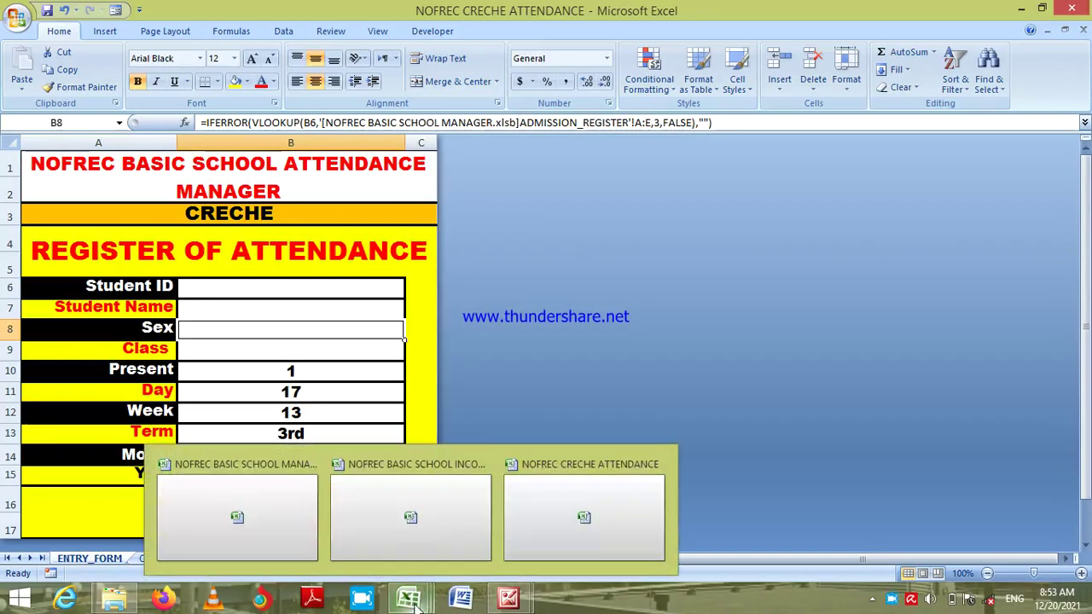
click(256, 522)
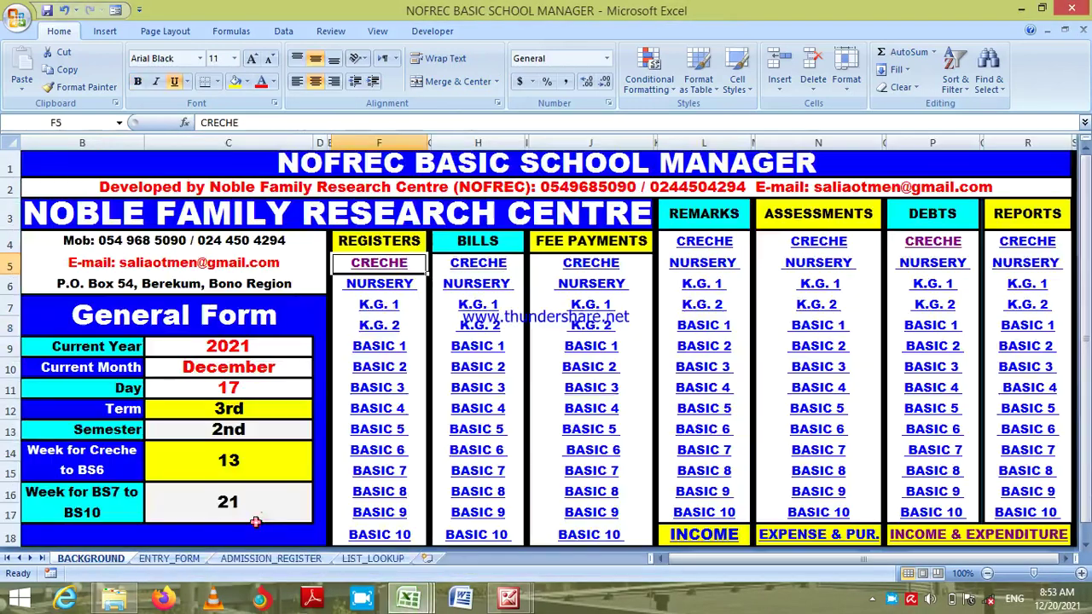
click(256, 348)
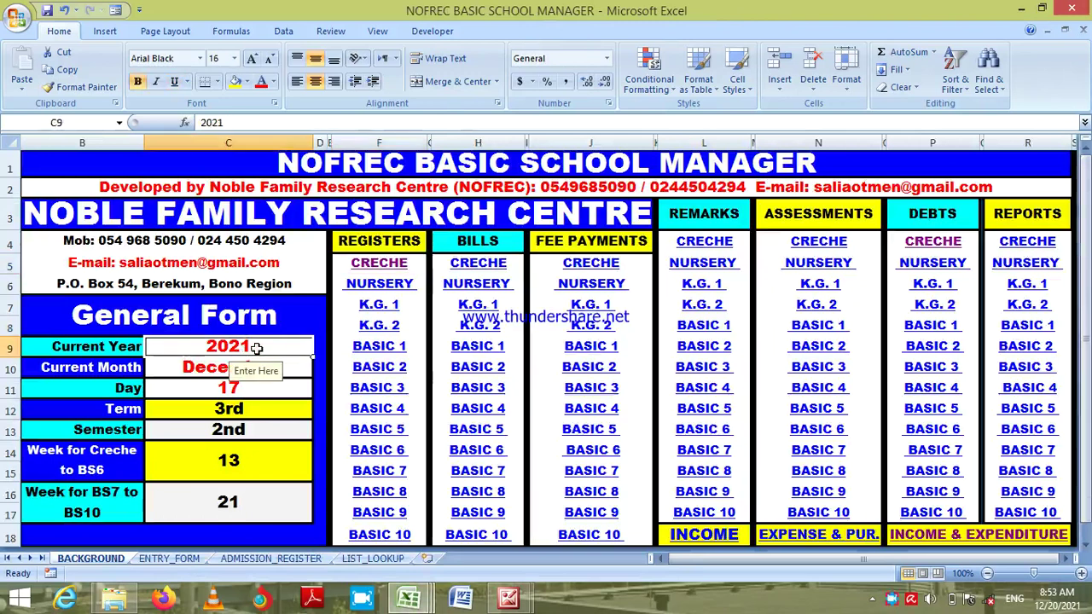
text(2022)
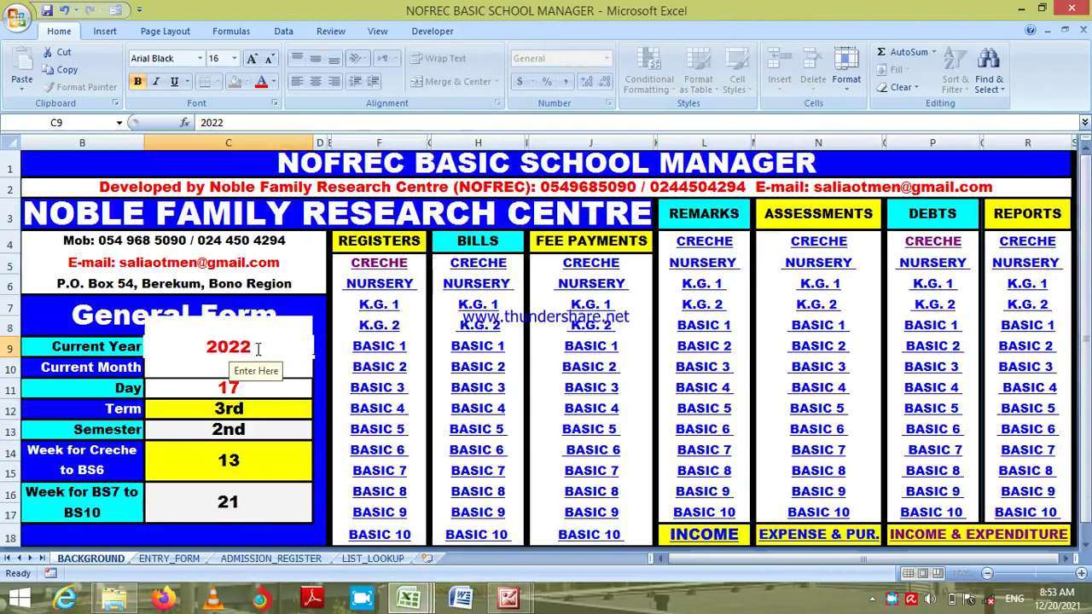
key(Return)
Set the Current Month in the General Form to January and the Day to 18.
click(321, 372)
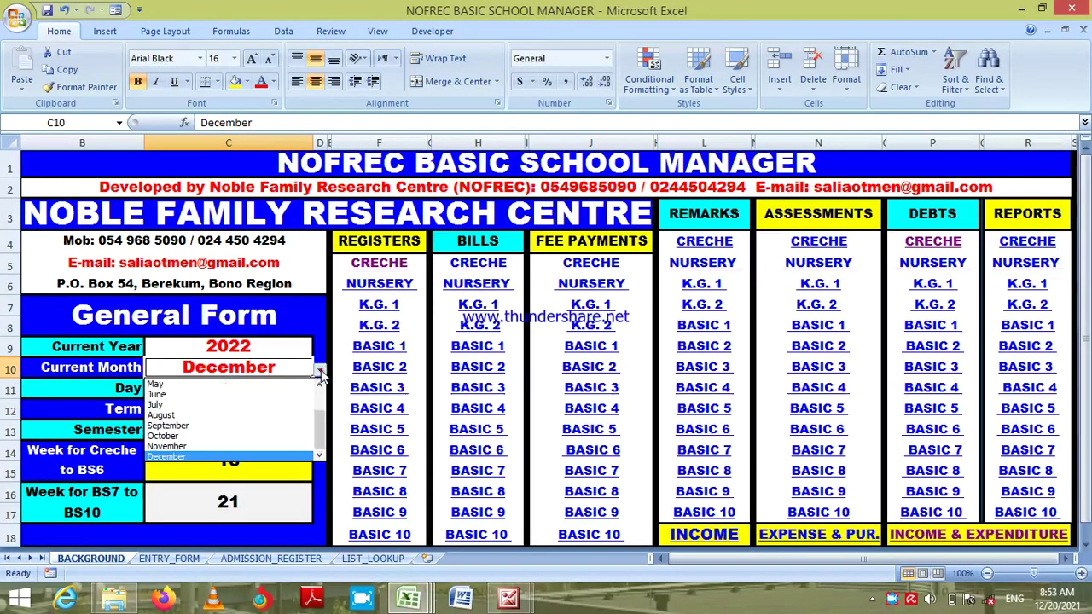
click(317, 389)
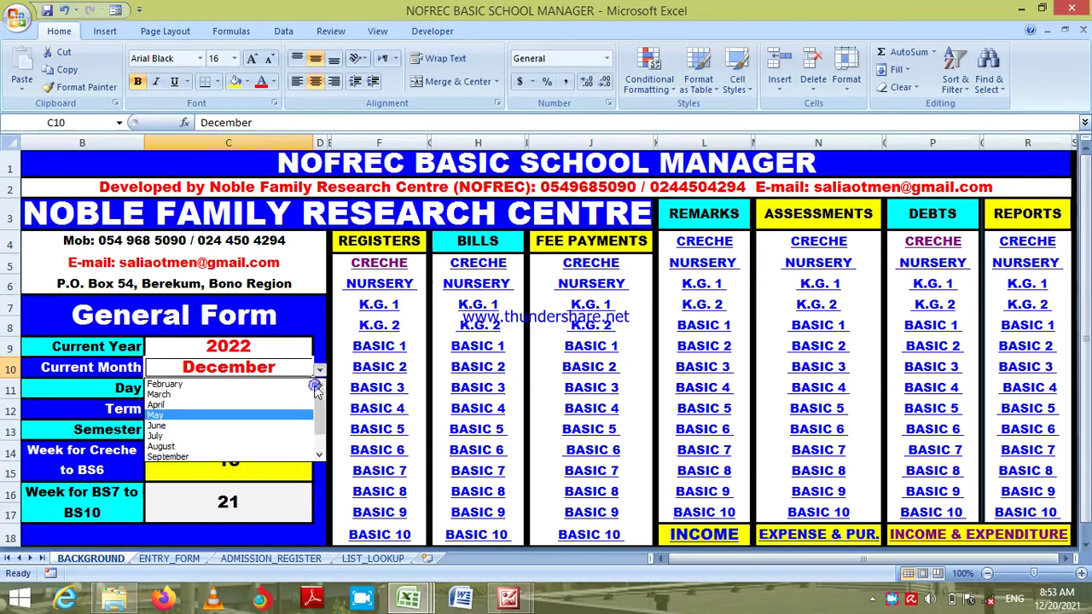
click(287, 385)
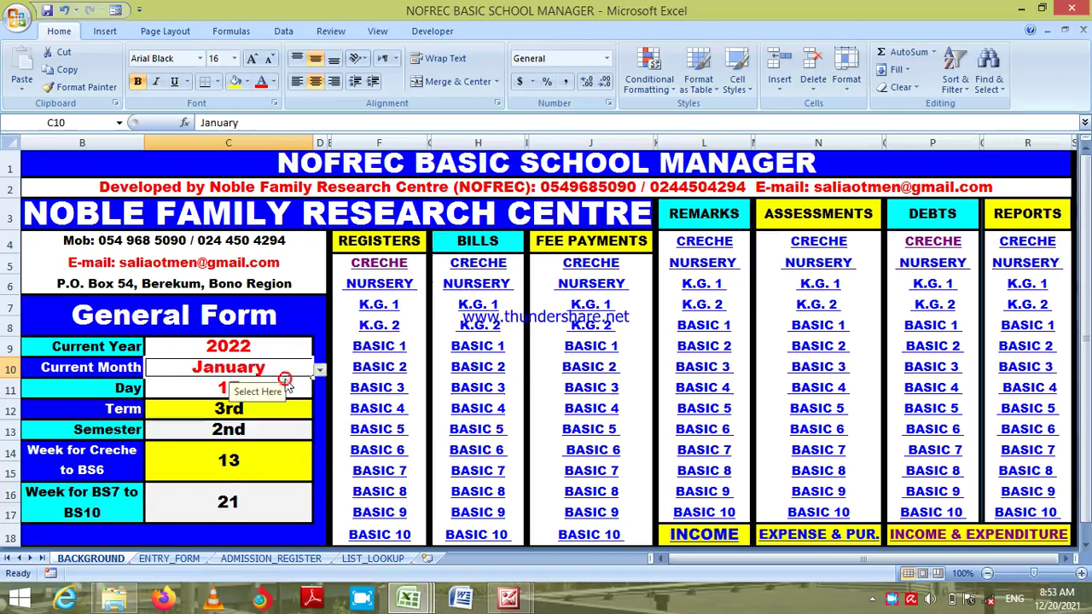
click(300, 388)
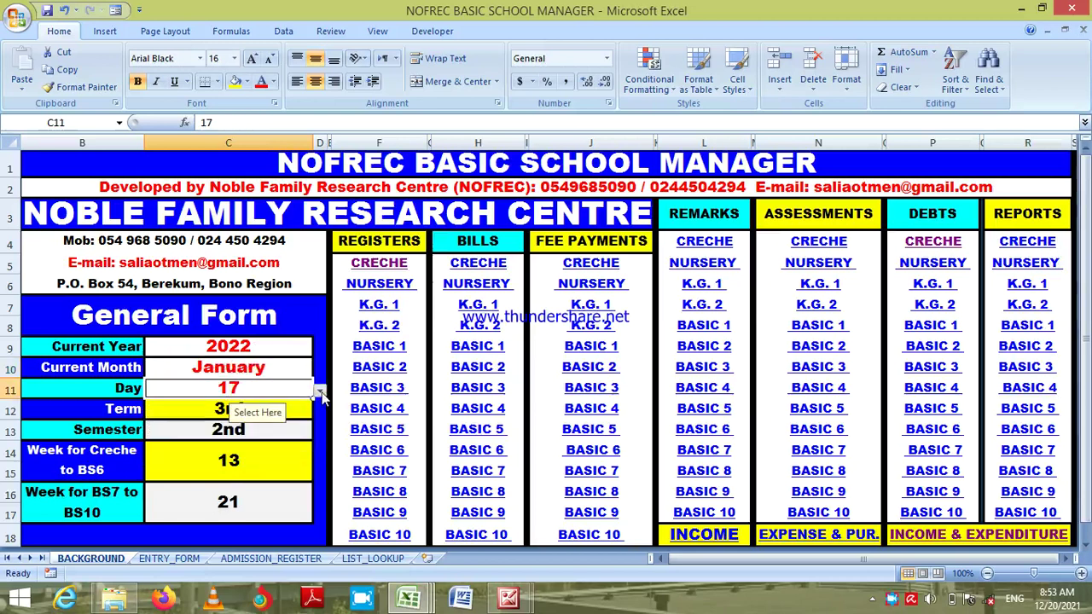
click(320, 392)
click(300, 415)
Set both the Term and the Semester in the General Form to 1st.
click(292, 412)
click(319, 412)
click(299, 426)
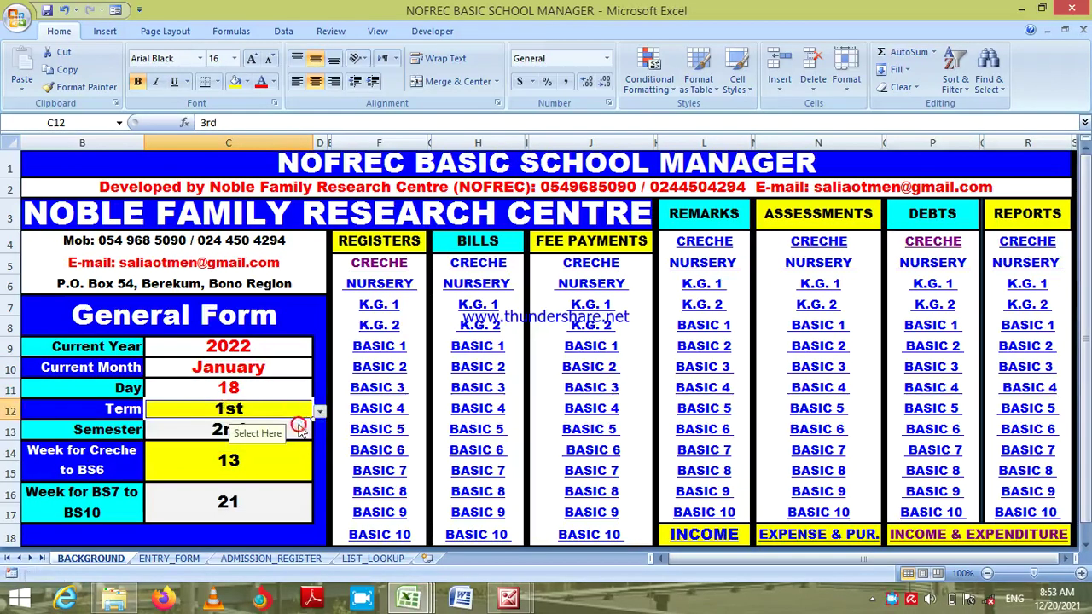
click(296, 437)
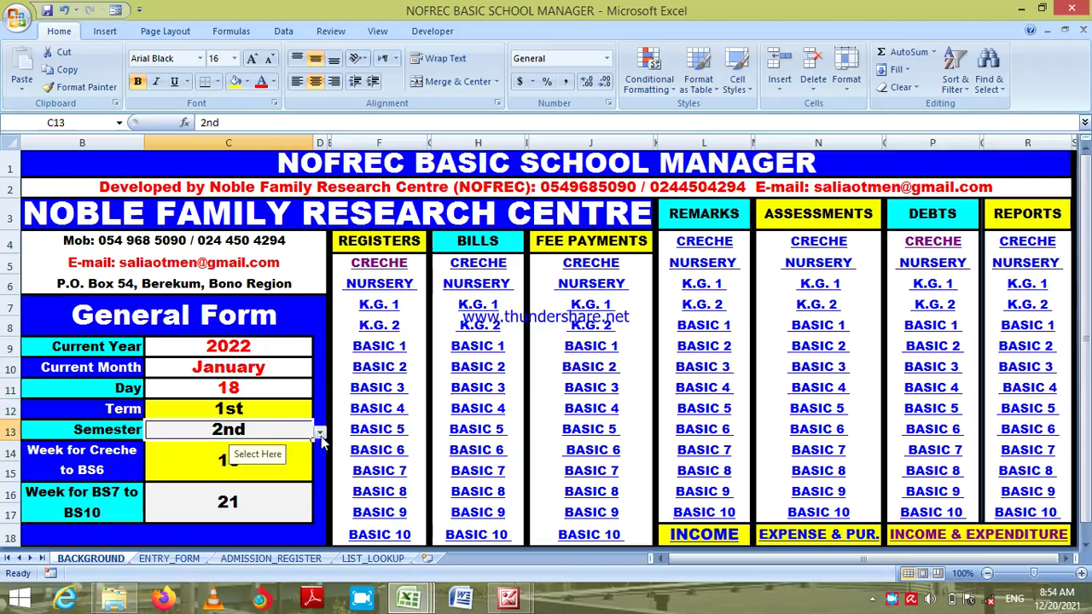
click(320, 434)
click(305, 447)
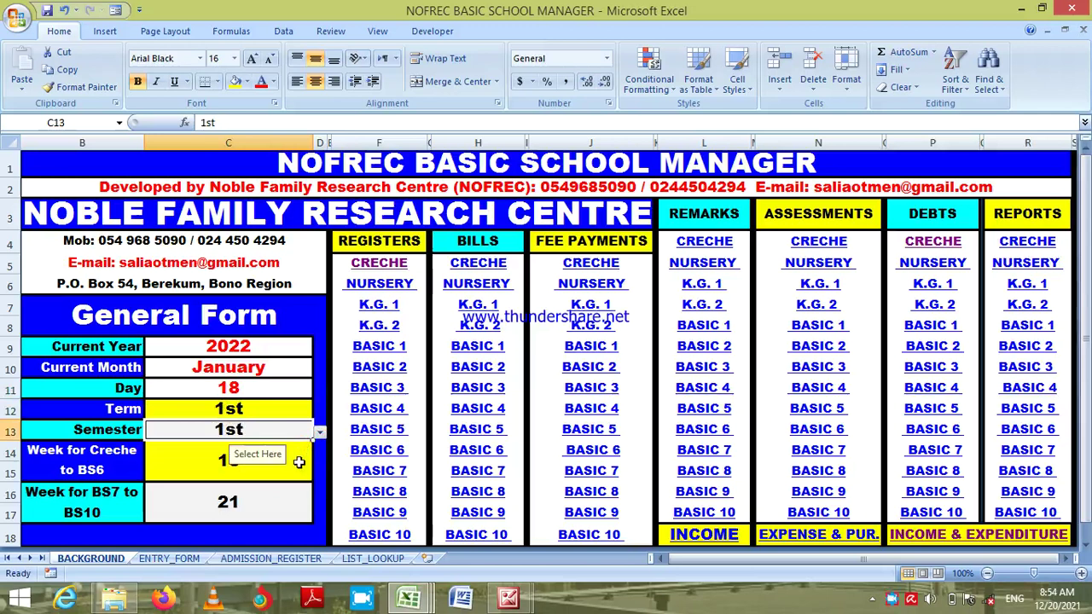
Set the Week for Creche to BS6 in the General Form to 1.
click(299, 461)
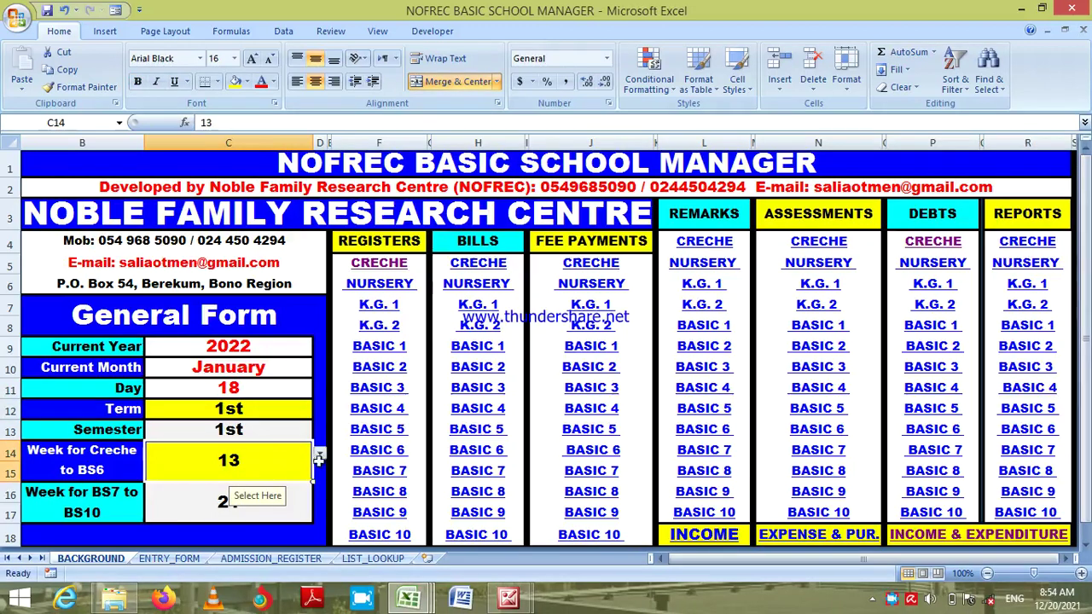
click(319, 455)
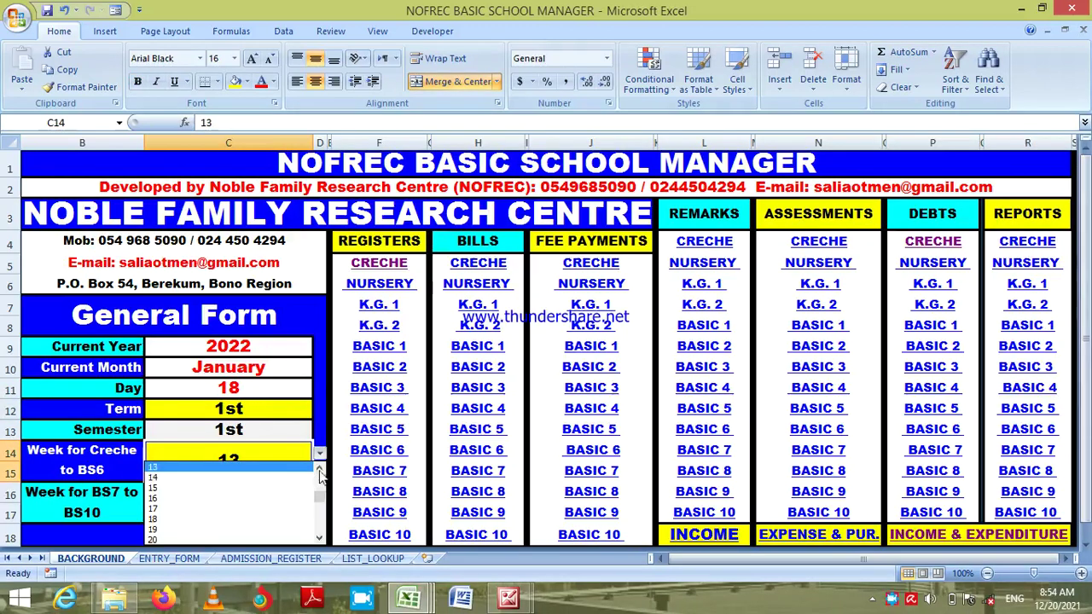
click(320, 469)
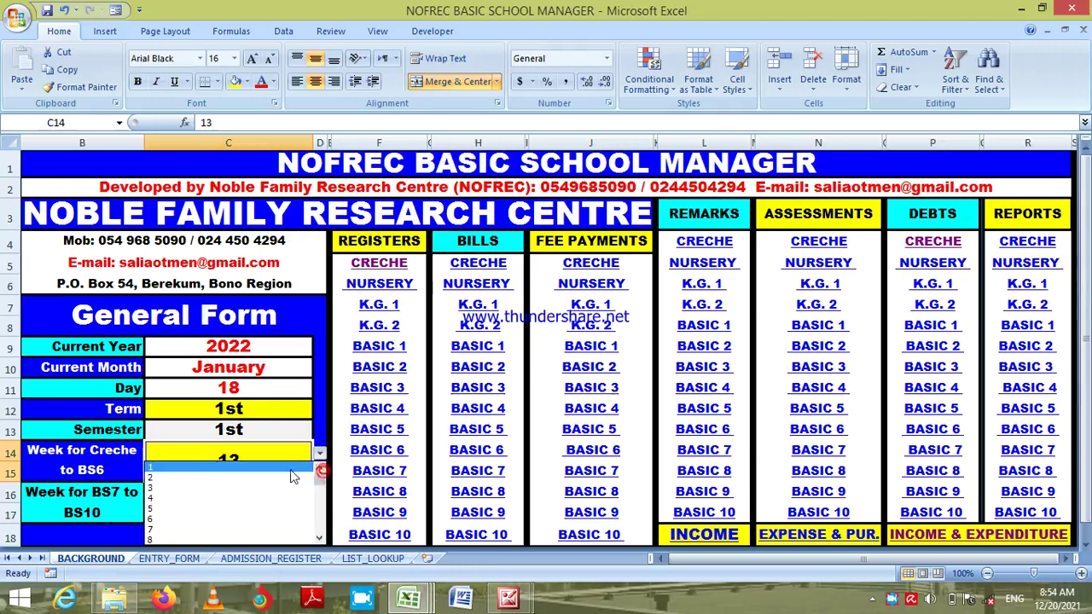
click(290, 470)
Set the Week for BS7 to BS10 in the General Form to 1.
click(297, 501)
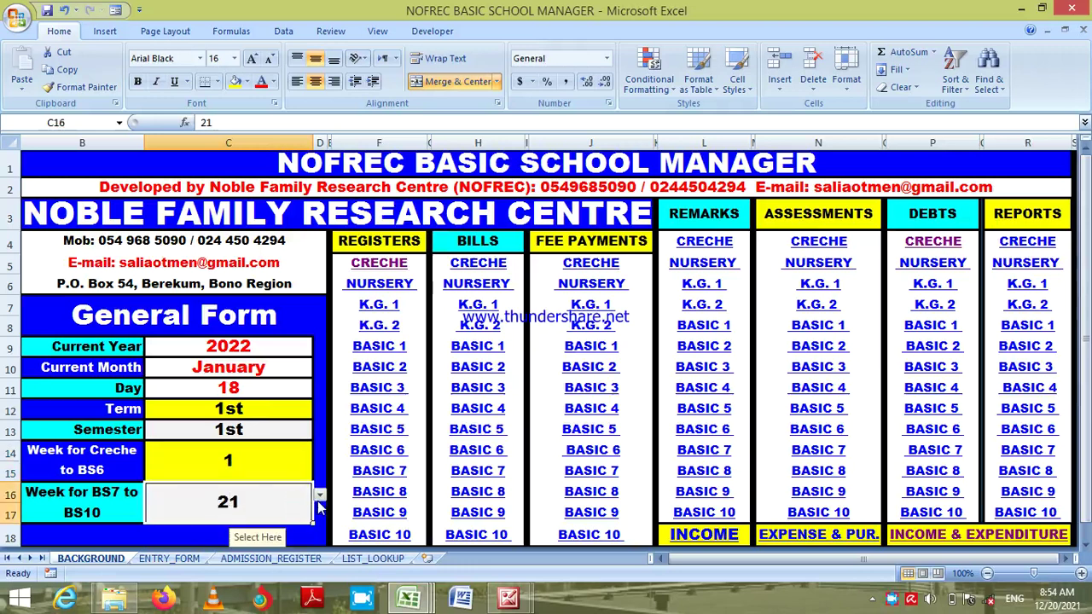
click(318, 505)
click(319, 408)
click(319, 407)
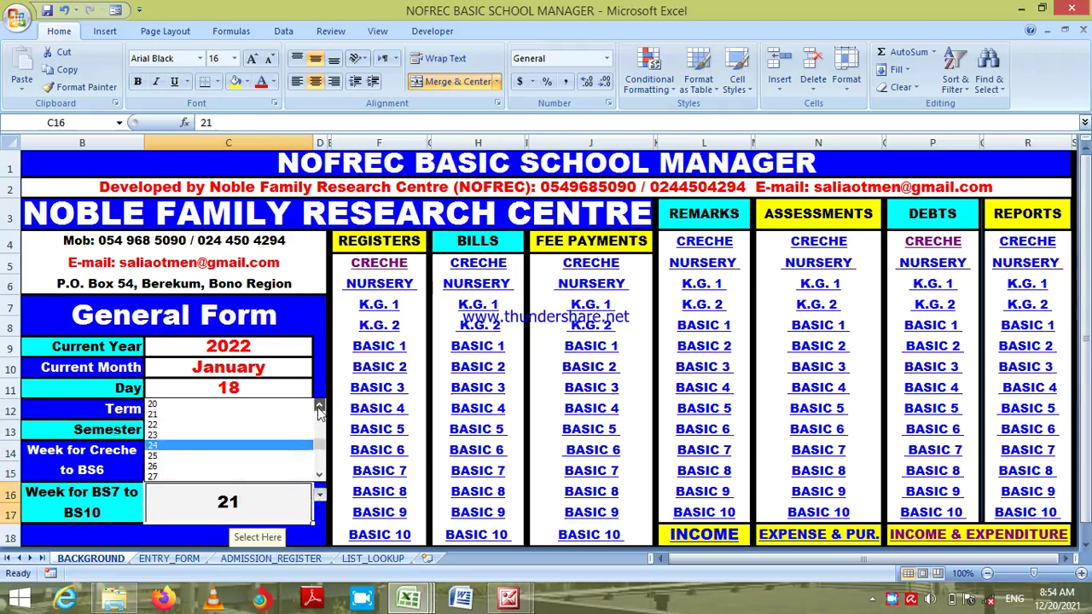
click(319, 408)
click(319, 408)
click(318, 408)
click(319, 407)
click(319, 408)
click(319, 408)
click(319, 408)
click(319, 408)
click(319, 408)
click(319, 407)
click(319, 407)
click(319, 408)
click(319, 407)
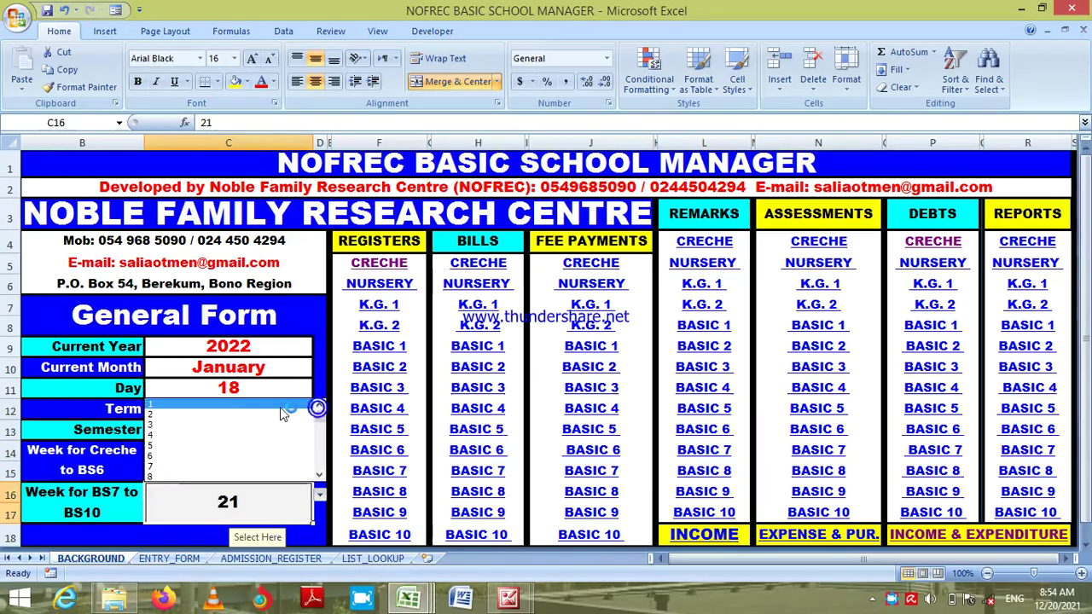
click(281, 405)
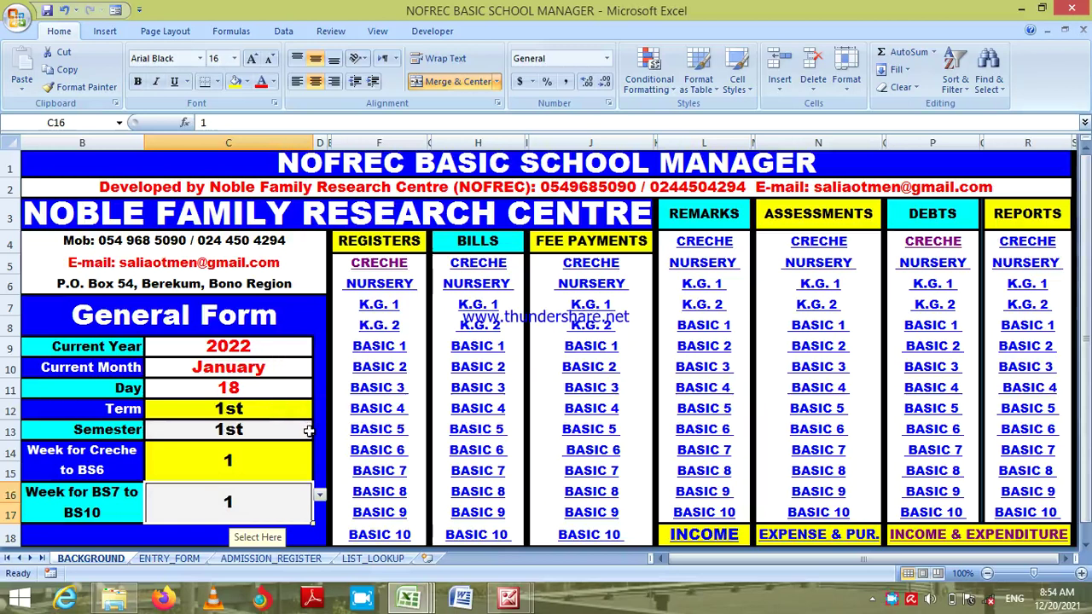
Switch to the NOFREC BASIC SCHOOL INCOME & EXPENDITURE MANAGER workbook and review the 2022 monthly figures on the FINANCIAL_SUMMARY sheet.
mouse_move(412, 607)
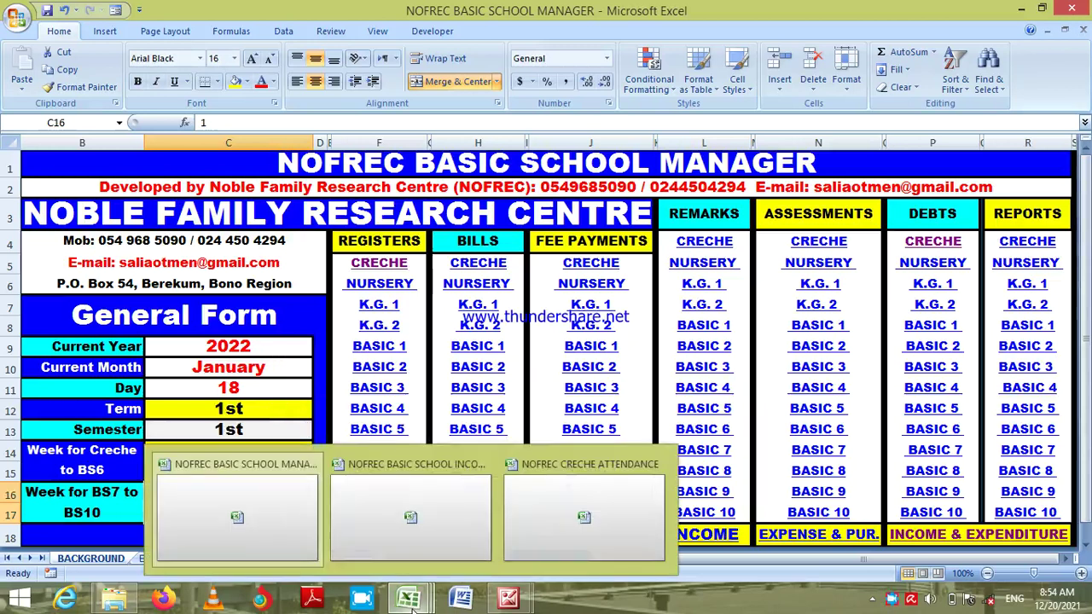
click(446, 516)
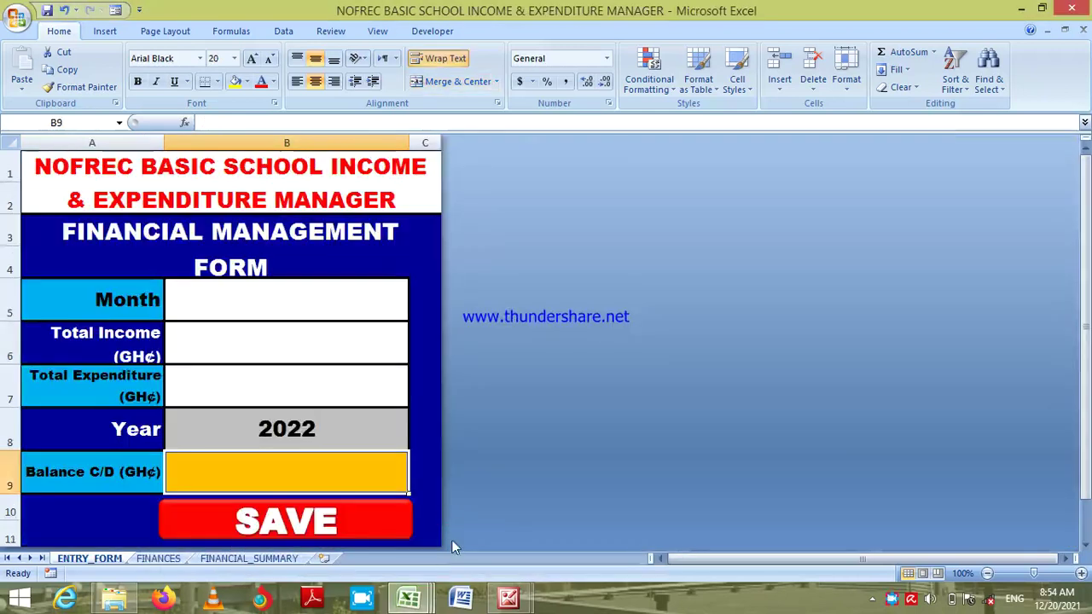
click(256, 559)
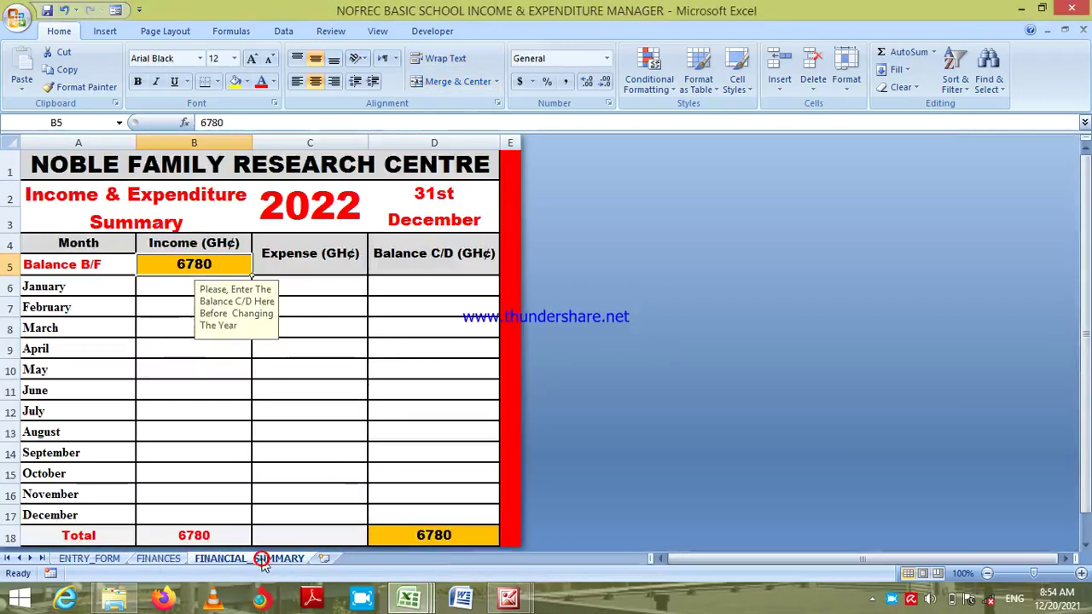
click(395, 370)
click(191, 372)
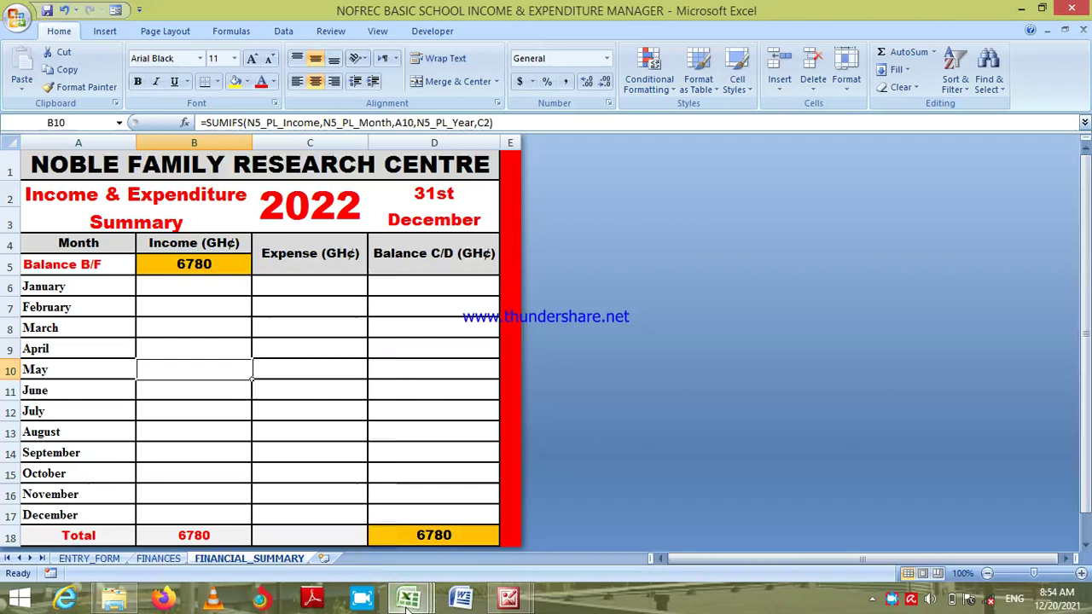
Set the Current Year in the School Manager's General Form to 2021 and view the Income & Expenditure Summary for that year.
mouse_move(408, 600)
click(251, 531)
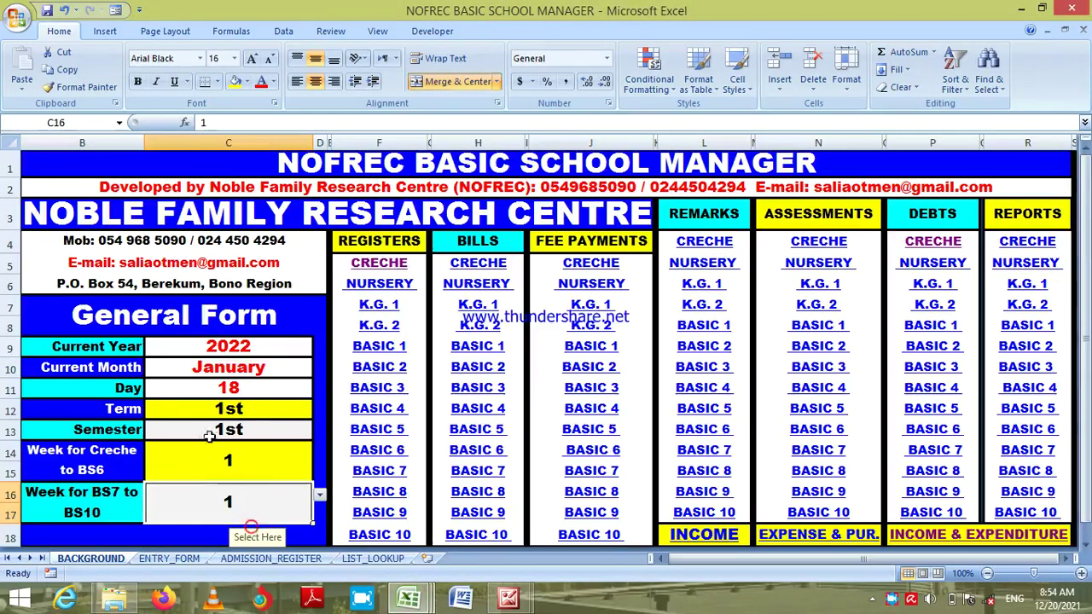
click(257, 349)
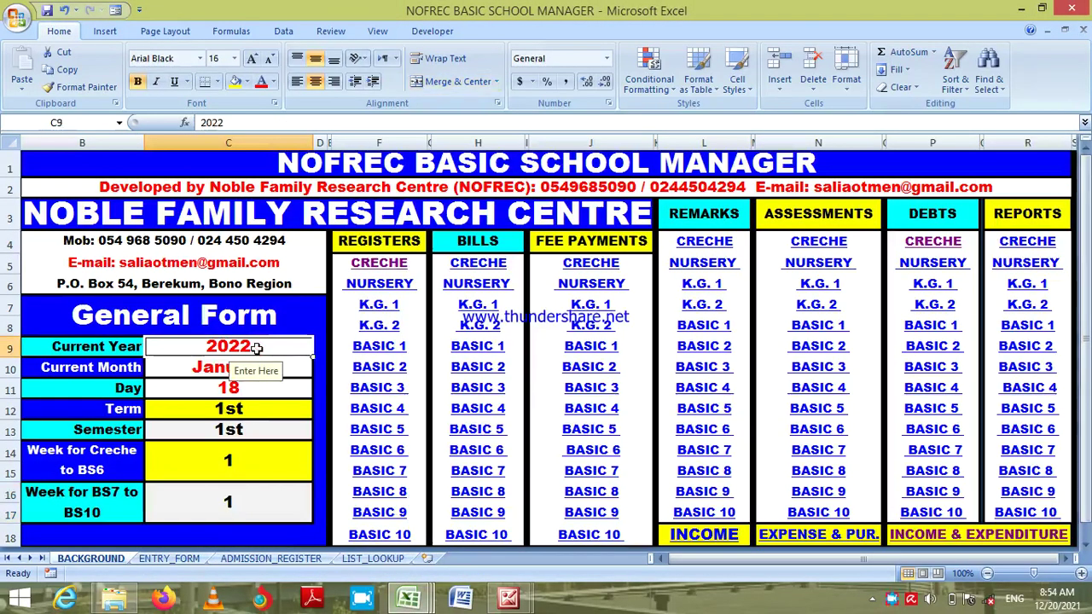
text(2021)
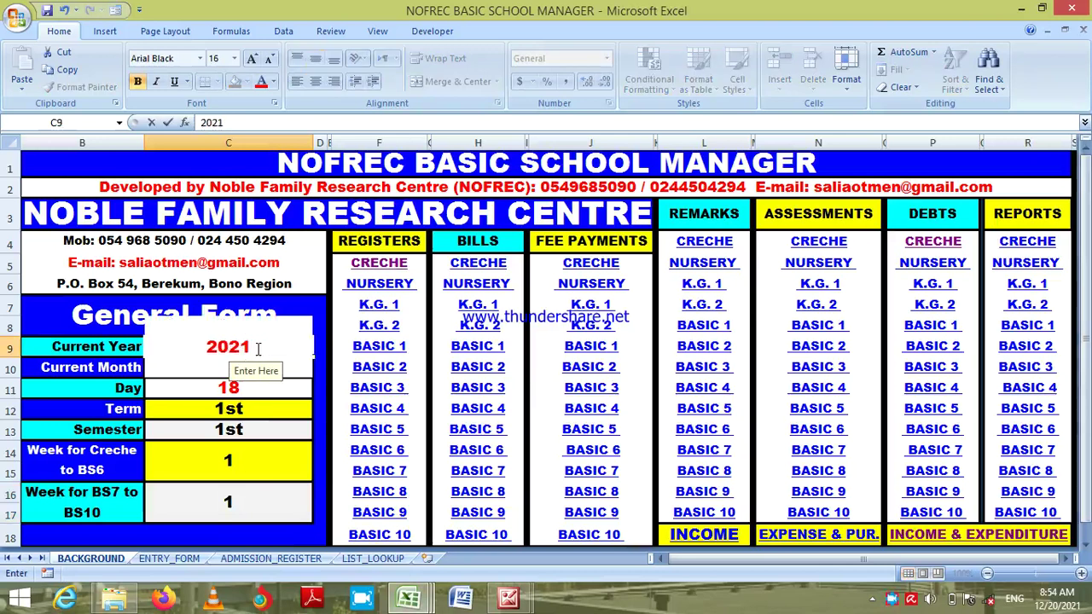
key(Return)
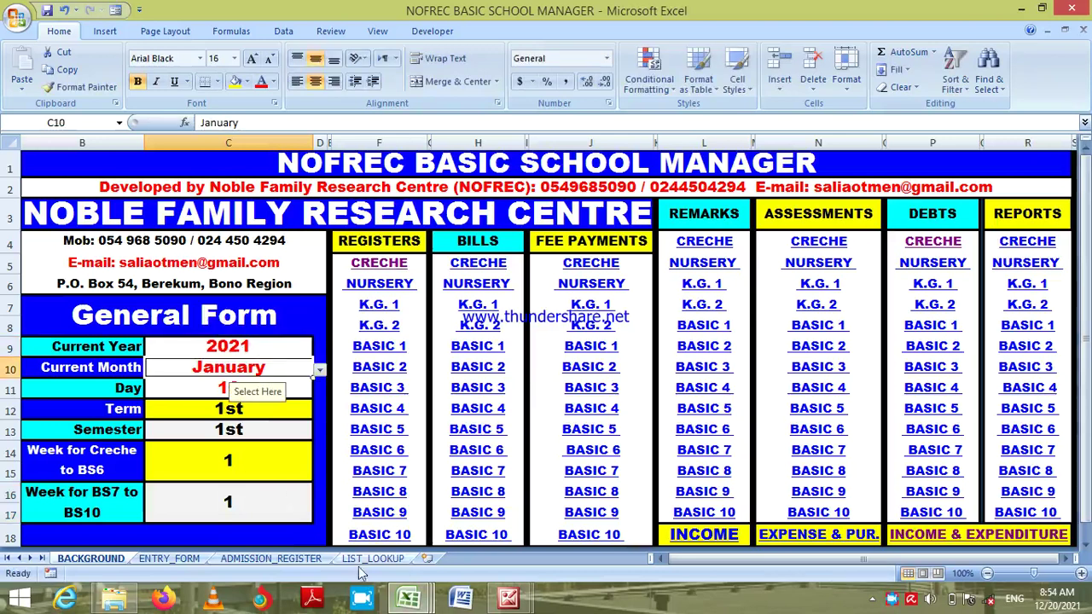
mouse_move(419, 602)
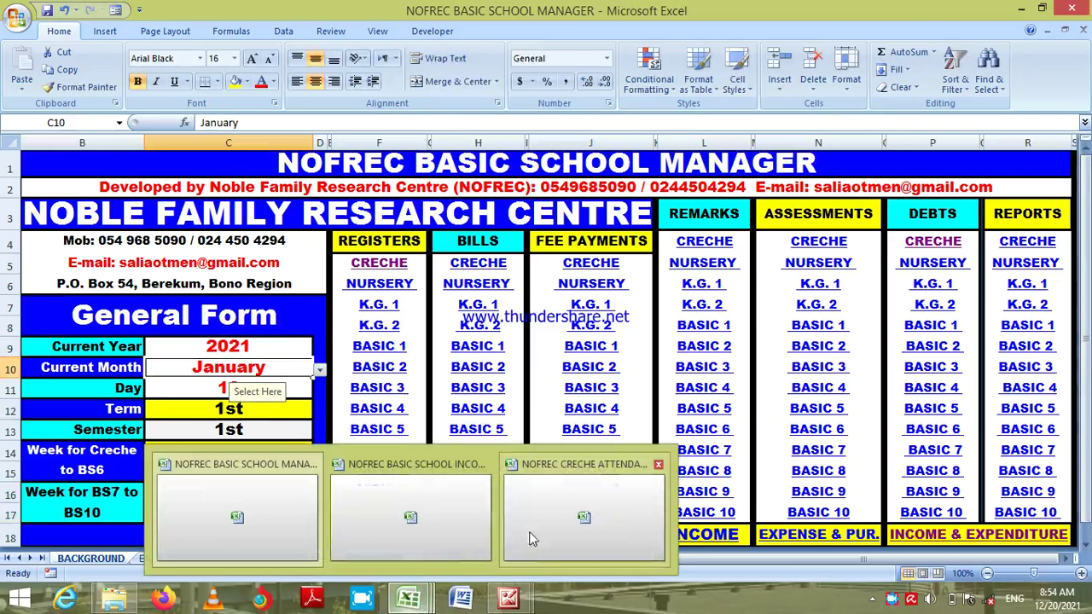
click(460, 528)
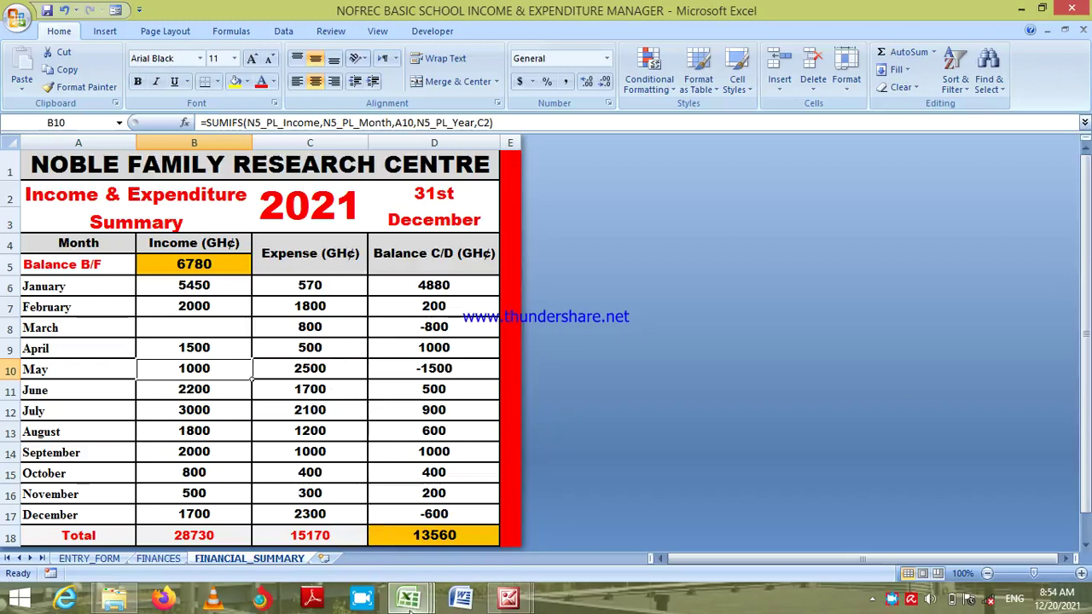
Return to the NOFREC BASIC SCHOOL MANAGER workbook and set the Current Year in the General Form back to 2022.
mouse_move(409, 602)
click(227, 519)
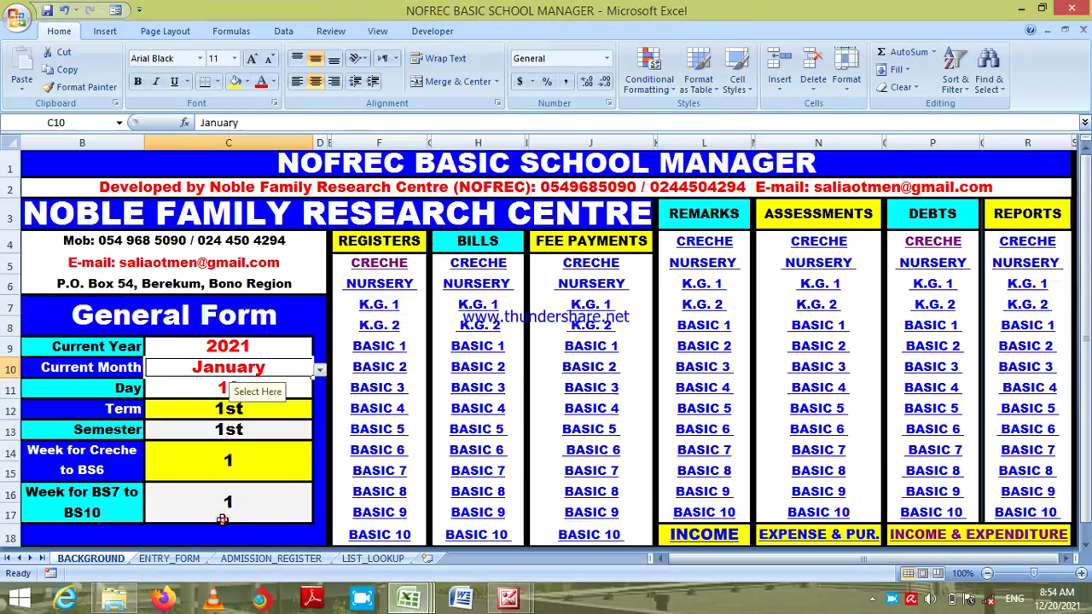
click(232, 348)
text(2022)
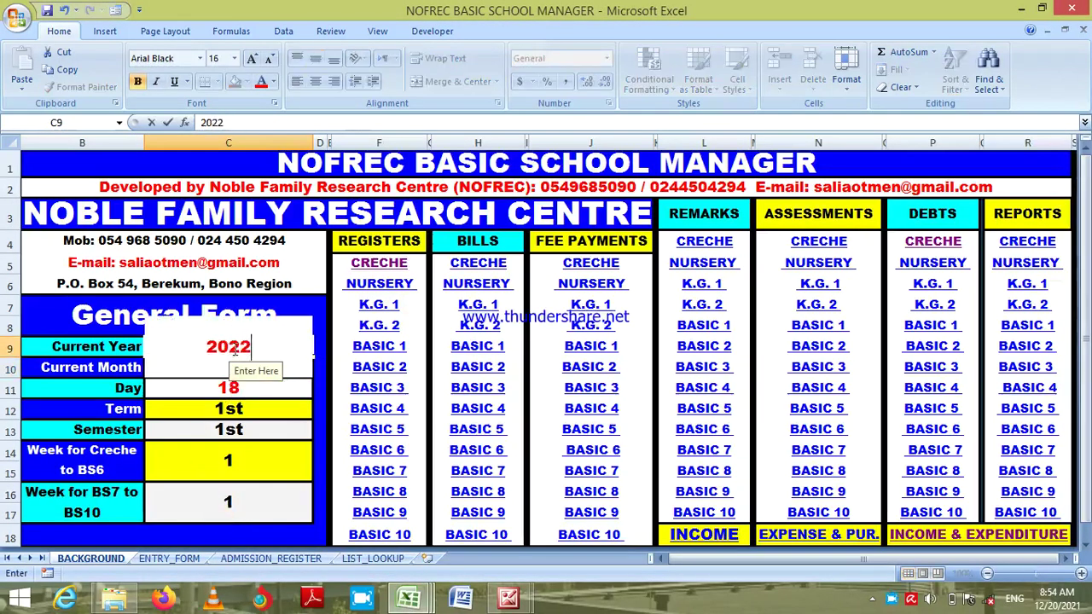
key(Return)
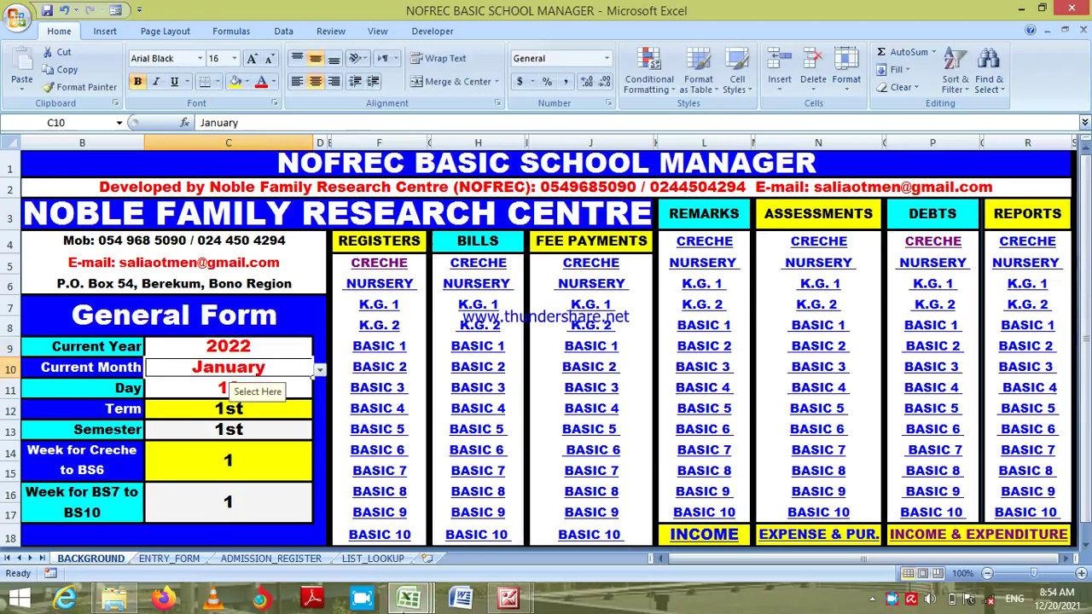
Open the linked INCOME workbook from the BACKGROUND sheet and view the 2022 Other Sources of Daily Income for January.
mouse_move(412, 604)
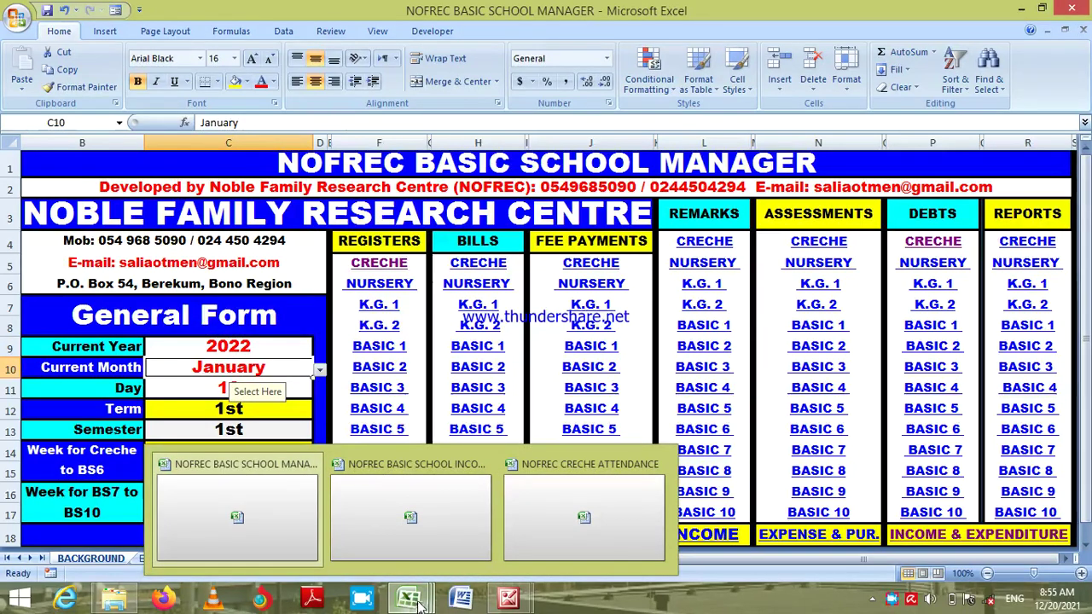
click(257, 346)
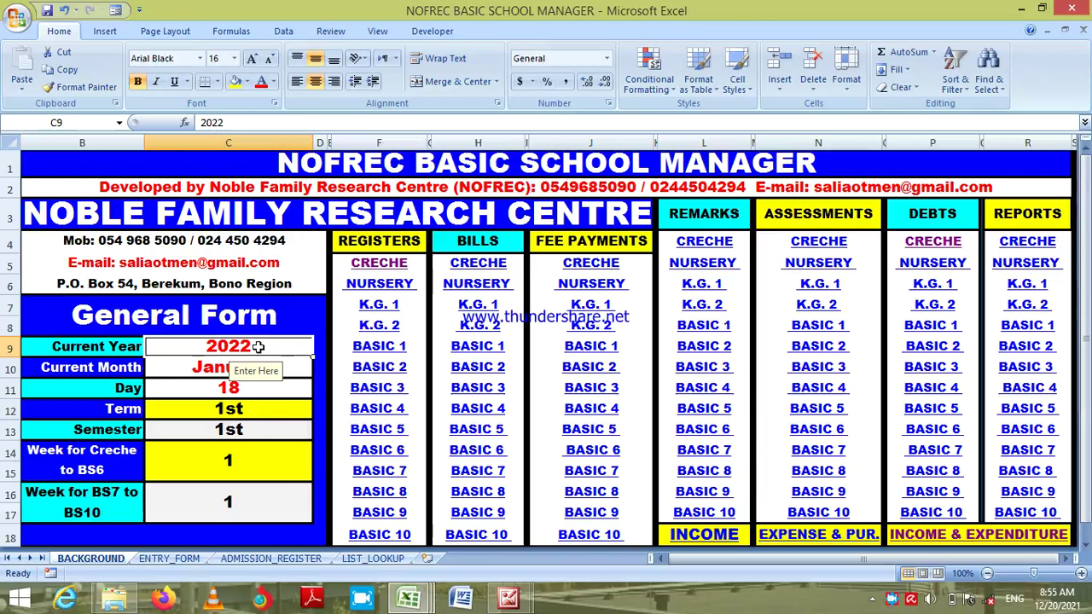
click(295, 284)
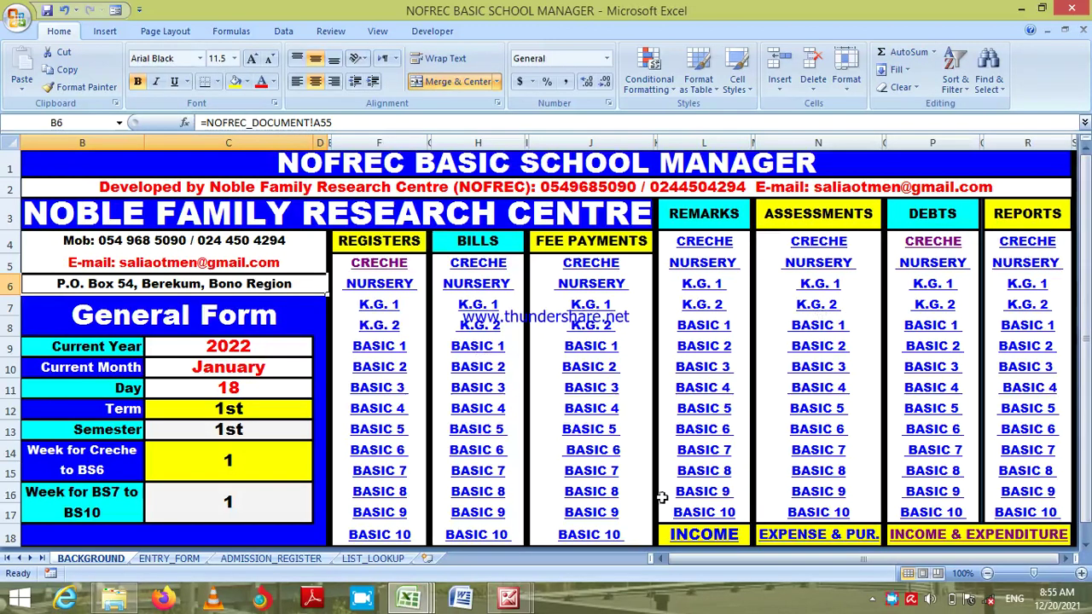
click(700, 534)
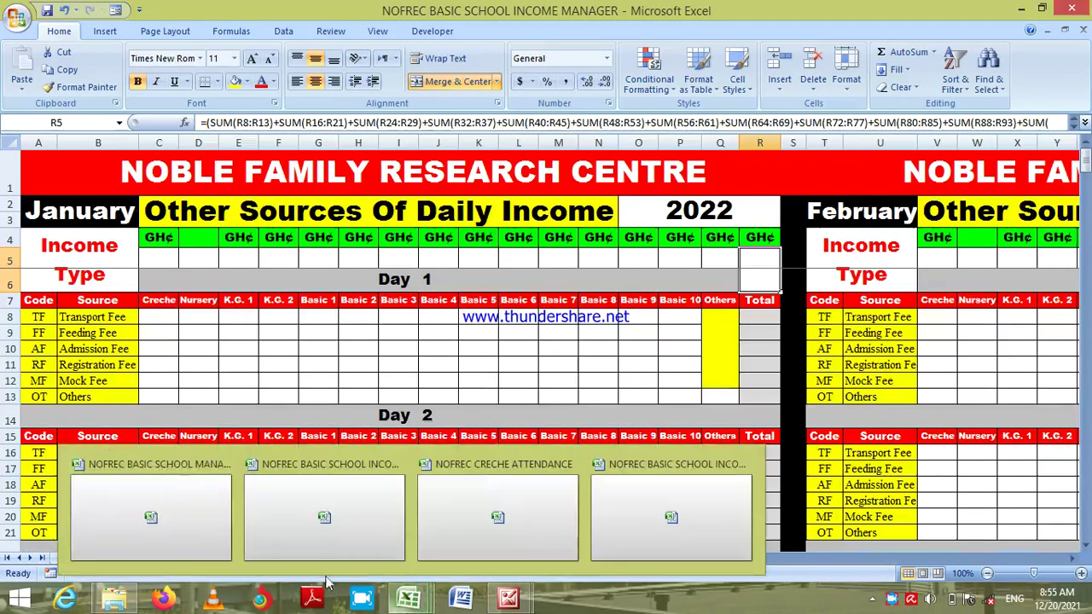
Switch back to the NOFREC BASIC SCHOOL MANAGER workbook and set the General Form's Current Year to 2021.
click(188, 527)
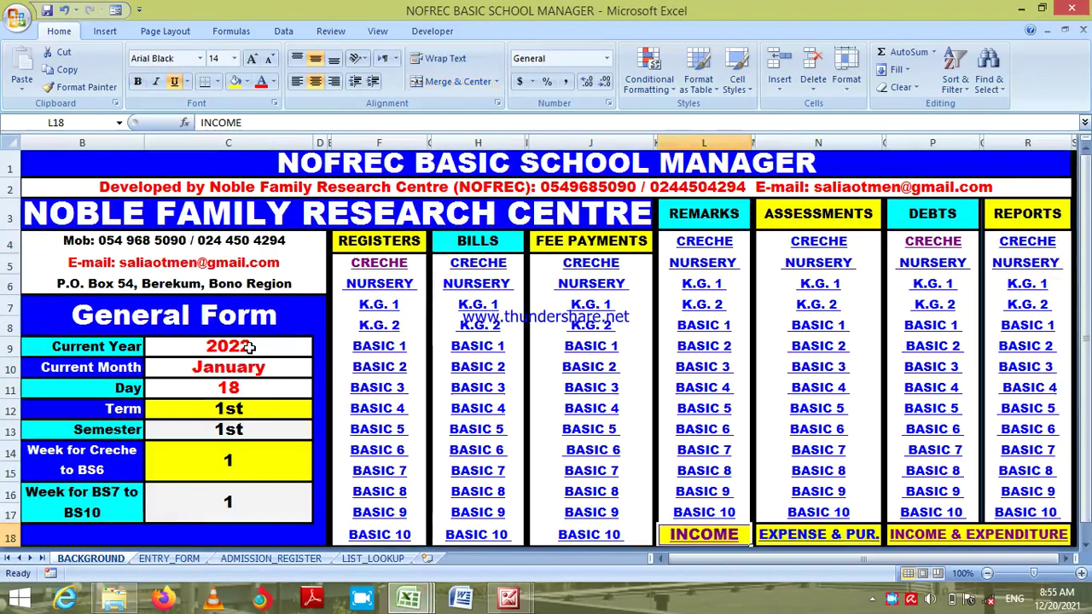
click(239, 346)
text(2021)
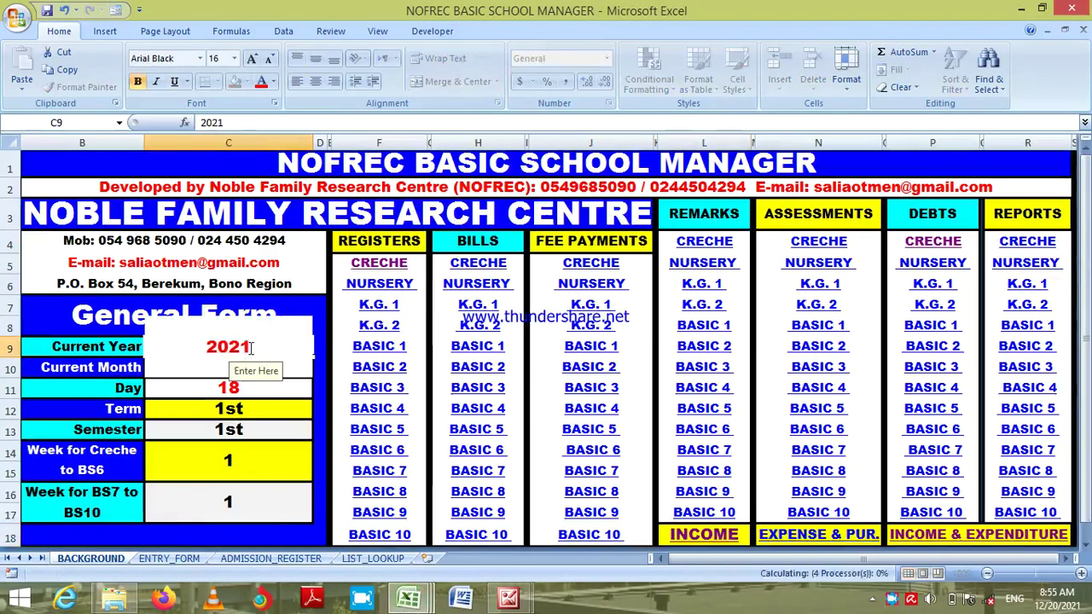
key(Return)
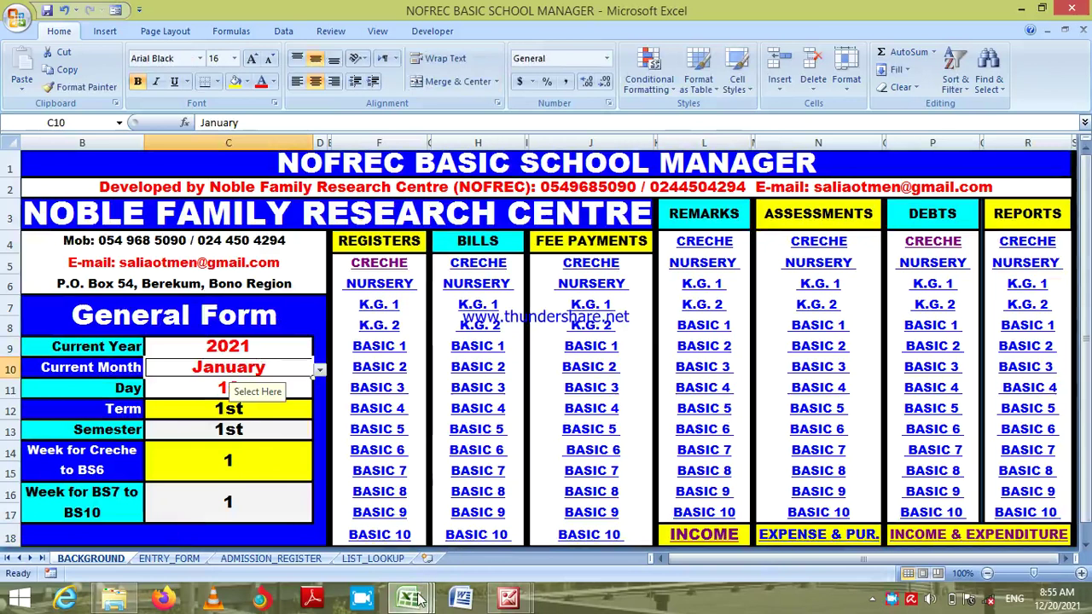
In the NOFREC BASIC SCHOOL INCOME MANAGER workbook, examine the 2021 January daily income and the Money Form on the ENTRY_FORM sheet.
mouse_move(414, 595)
click(663, 510)
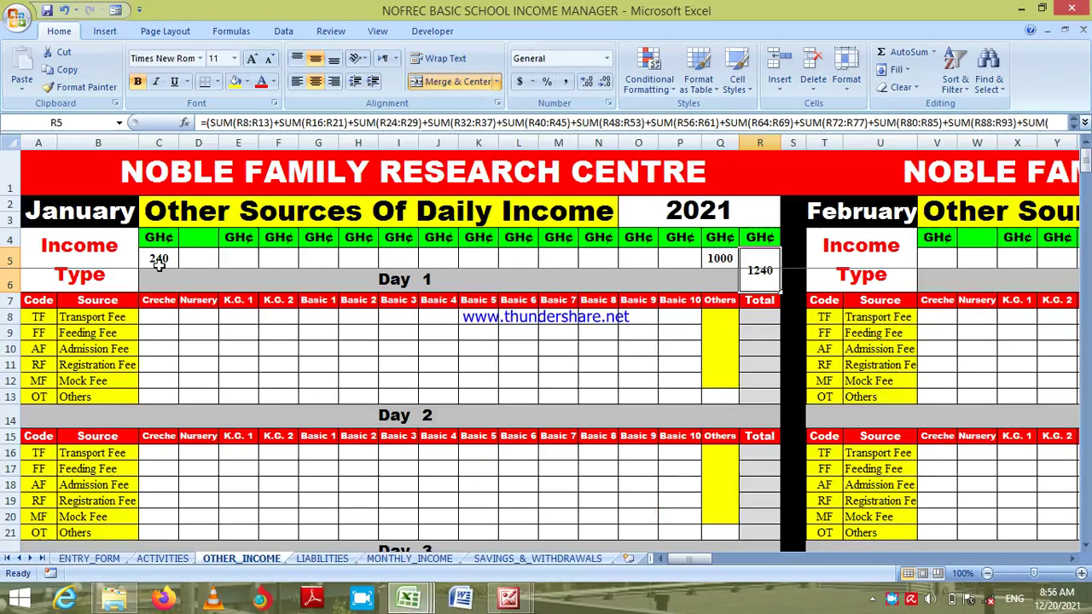
click(173, 344)
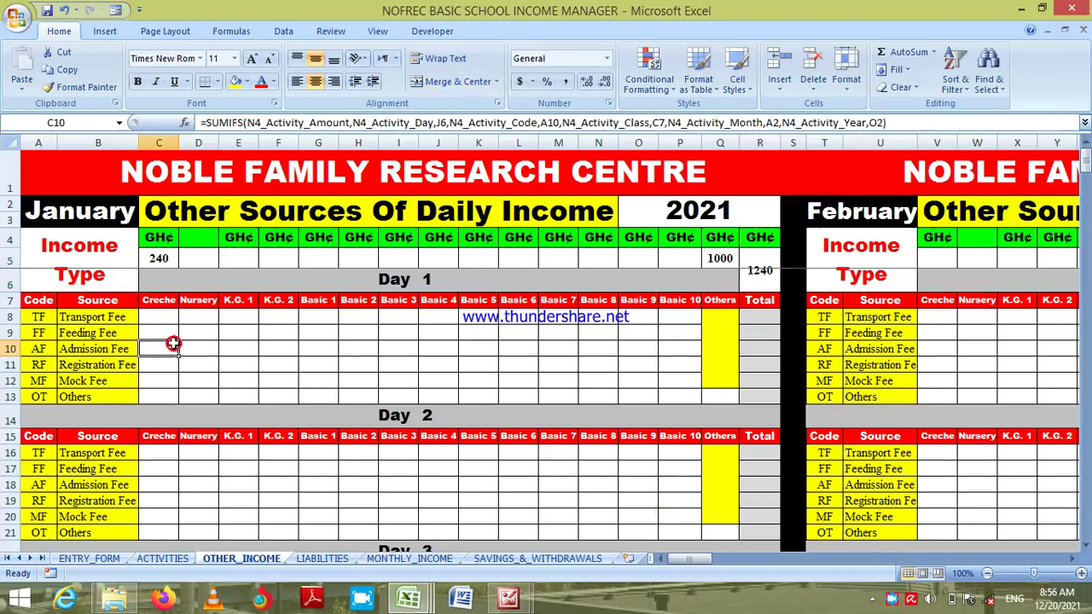
key(Down)
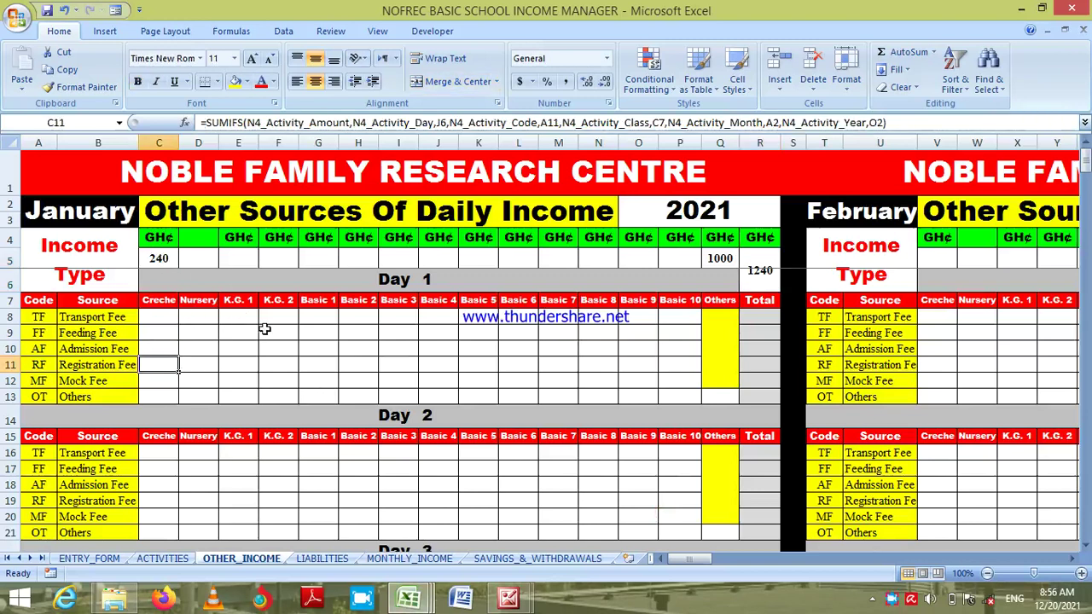
key(ctrl+Page_Up)
key(ctrl+Page_Up)
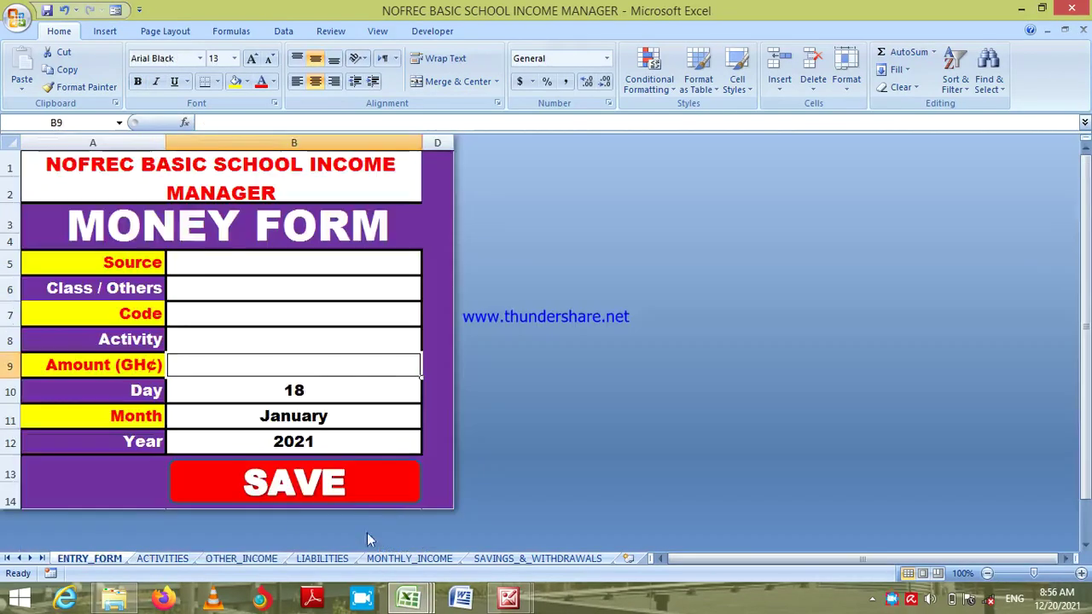
Return from the Income Manager to the School Manager workbook and restore the General Form's Current Year to 2022.
mouse_move(408, 607)
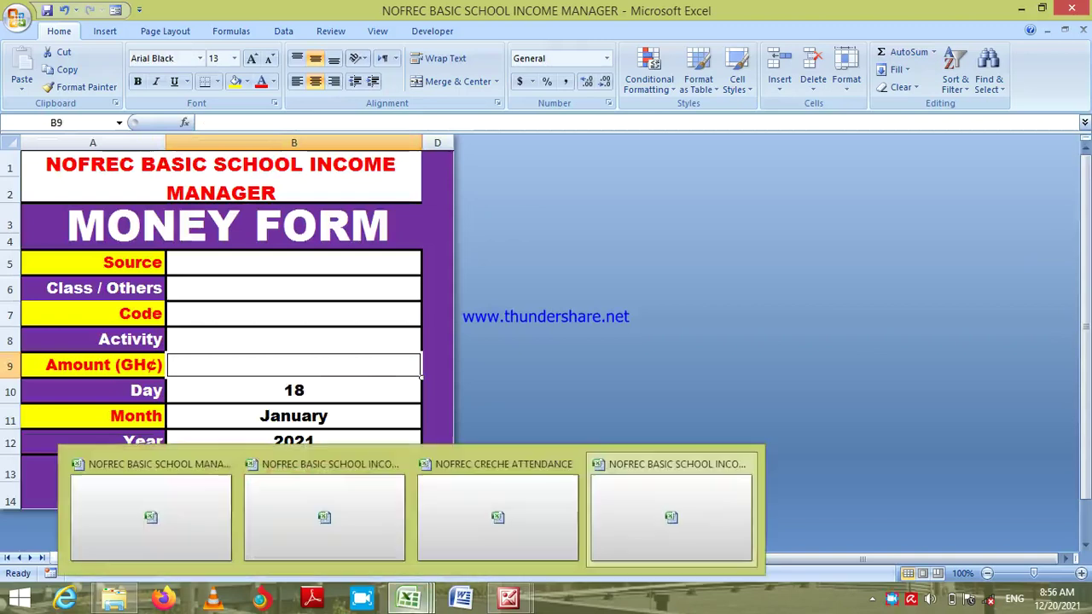
click(198, 517)
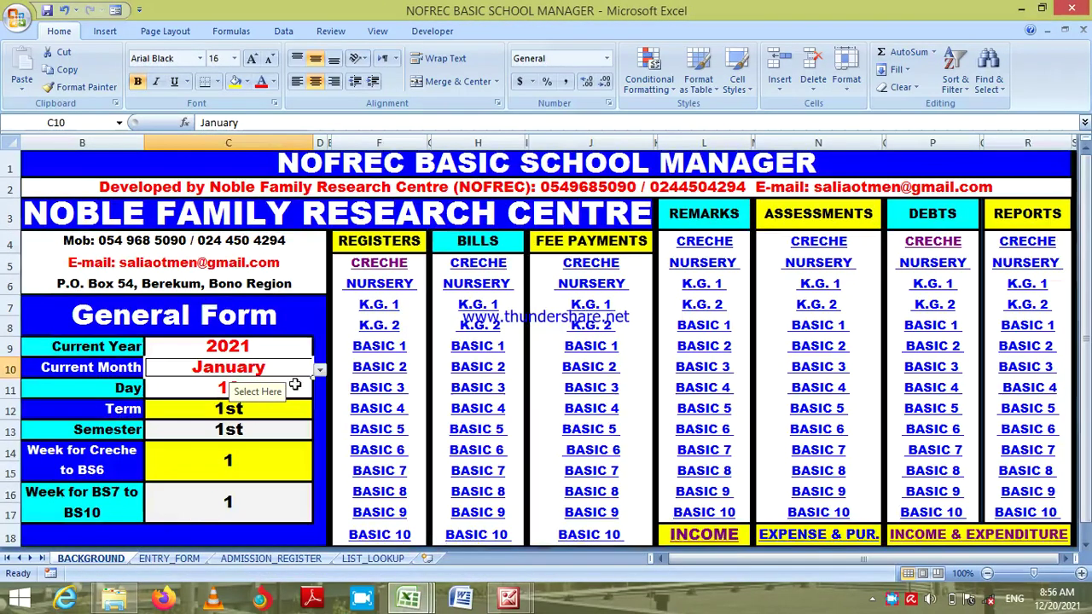
click(272, 353)
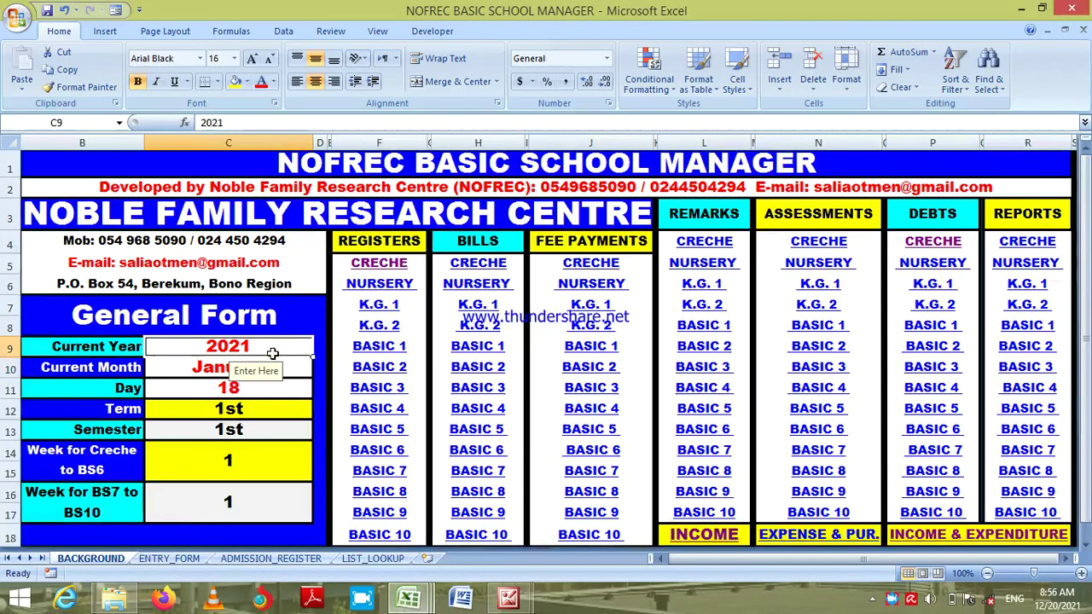
text(2022)
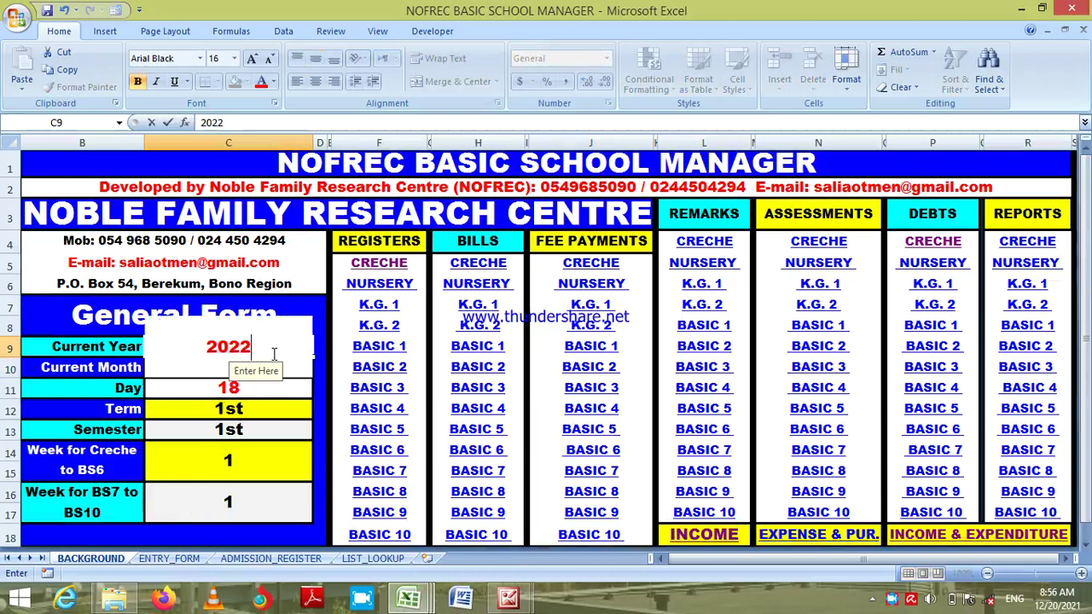
key(Return)
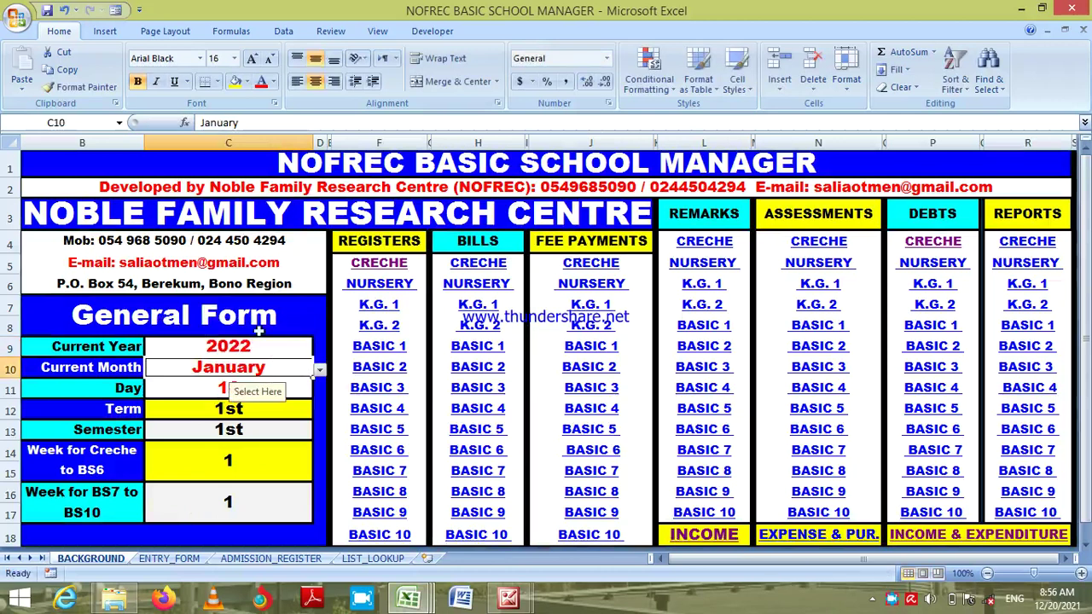
click(284, 315)
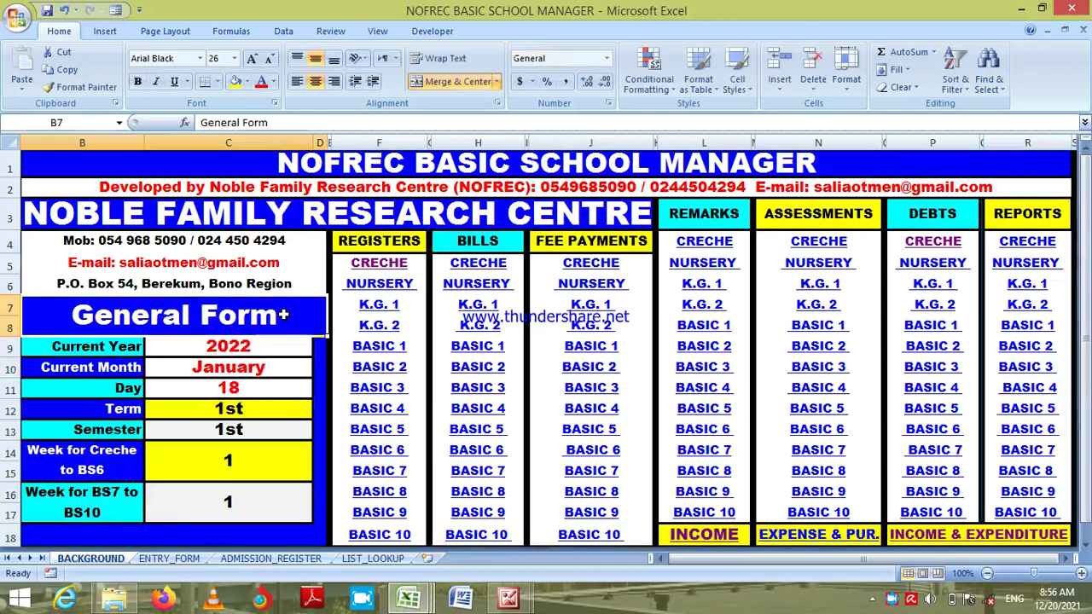
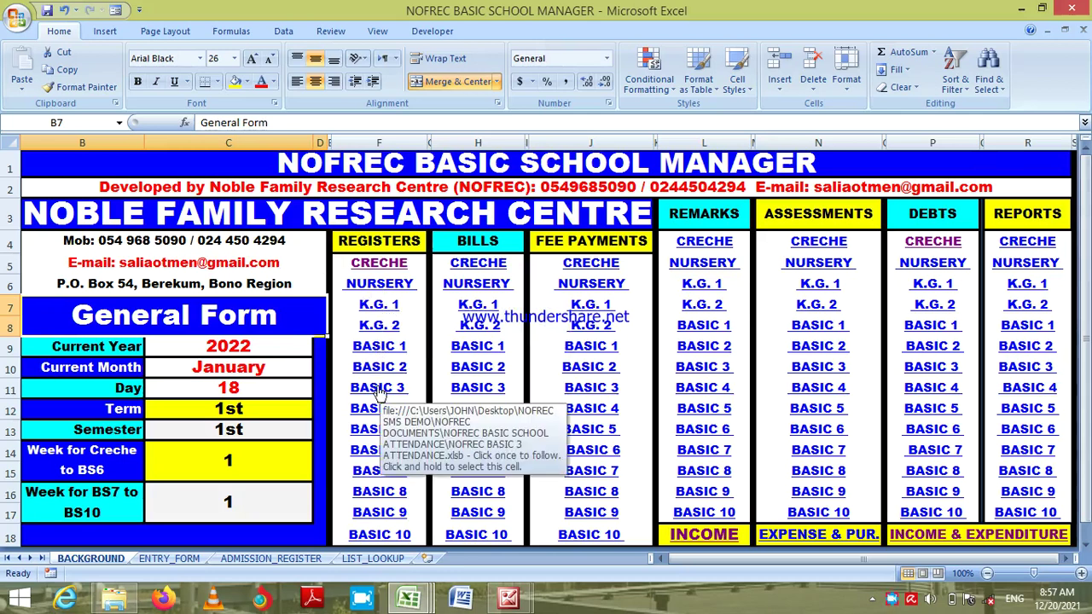
Open the ADMISSION_REGISTER sheet and look through the CLASS column for the K.G. 1 and Nursery students.
click(260, 558)
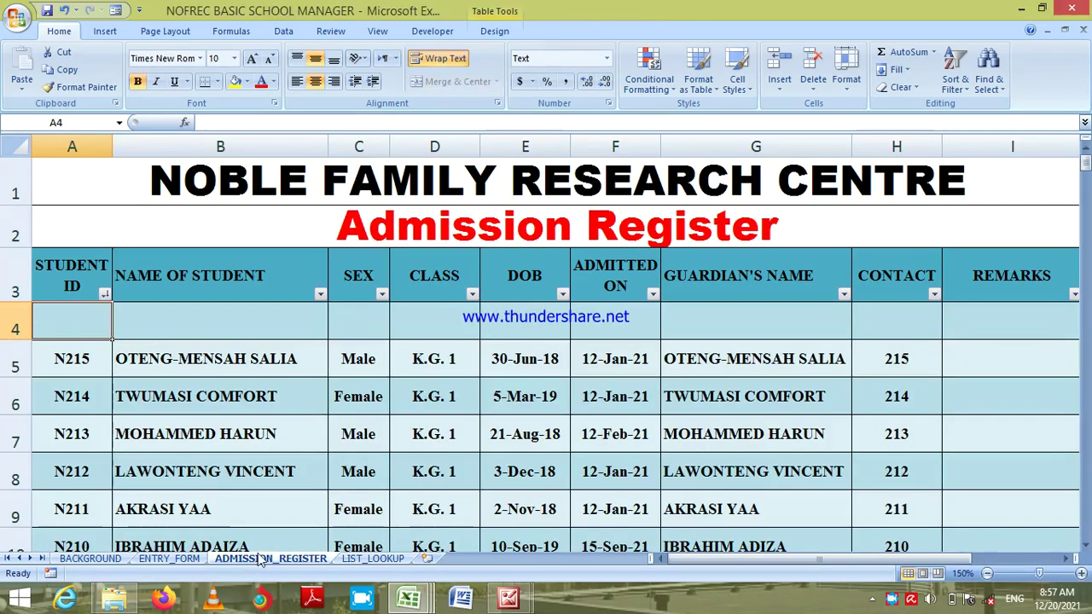
click(418, 364)
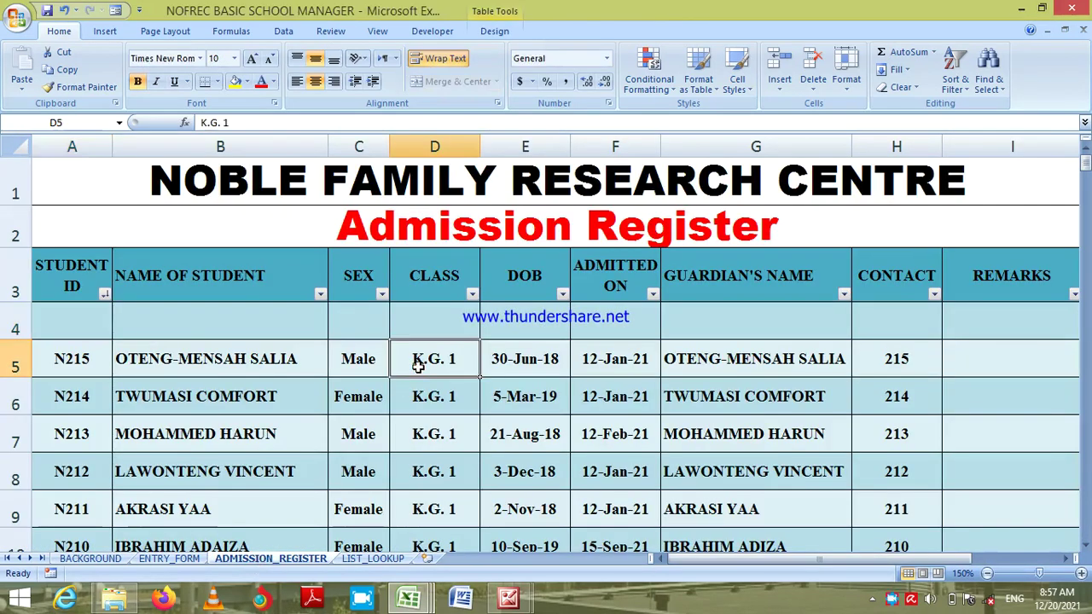
key(Down)
key(Down)
key(Down)
key(Down)
key(Down)
key(Down)
key(Down)
key(Down)
key(Down)
key(Down)
key(Down)
key(Down)
key(Down)
key(Down)
key(Down)
key(Down)
key(Down)
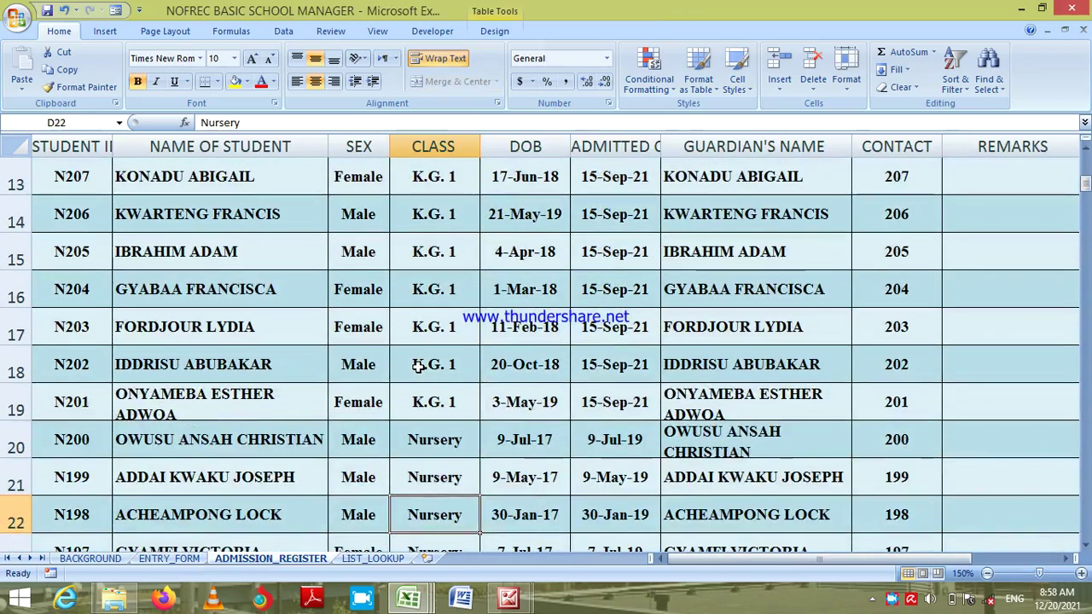
key(Up)
key(Up)
key(Up)
key(Up)
key(Up)
key(Up)
key(Up)
key(Up)
key(Up)
key(Up)
key(Up)
key(Up)
key(Up)
key(Up)
key(Up)
key(Up)
key(Up)
key(Up)
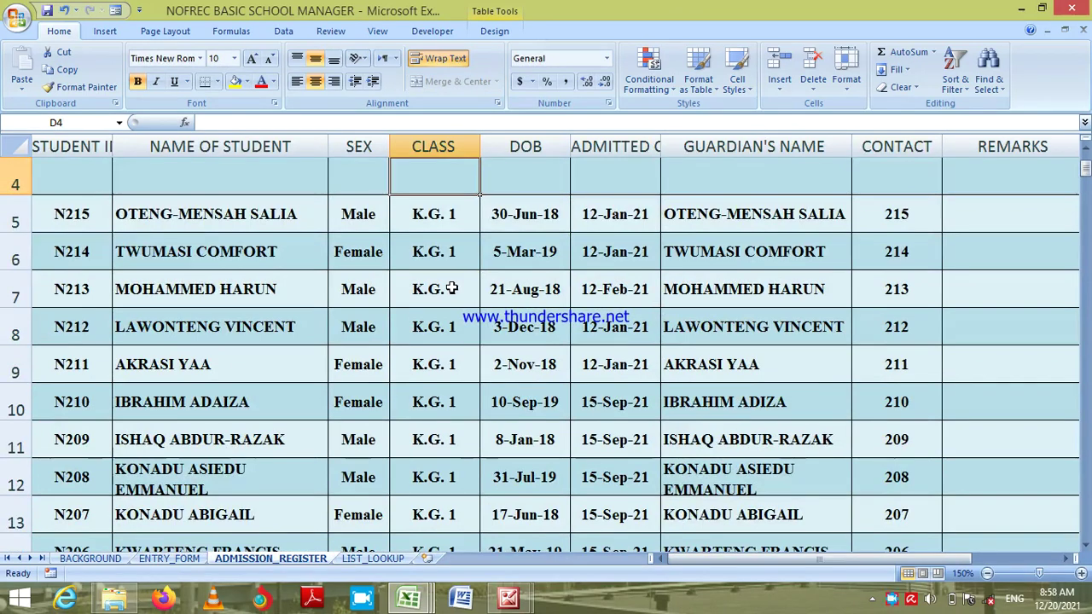
key(Up)
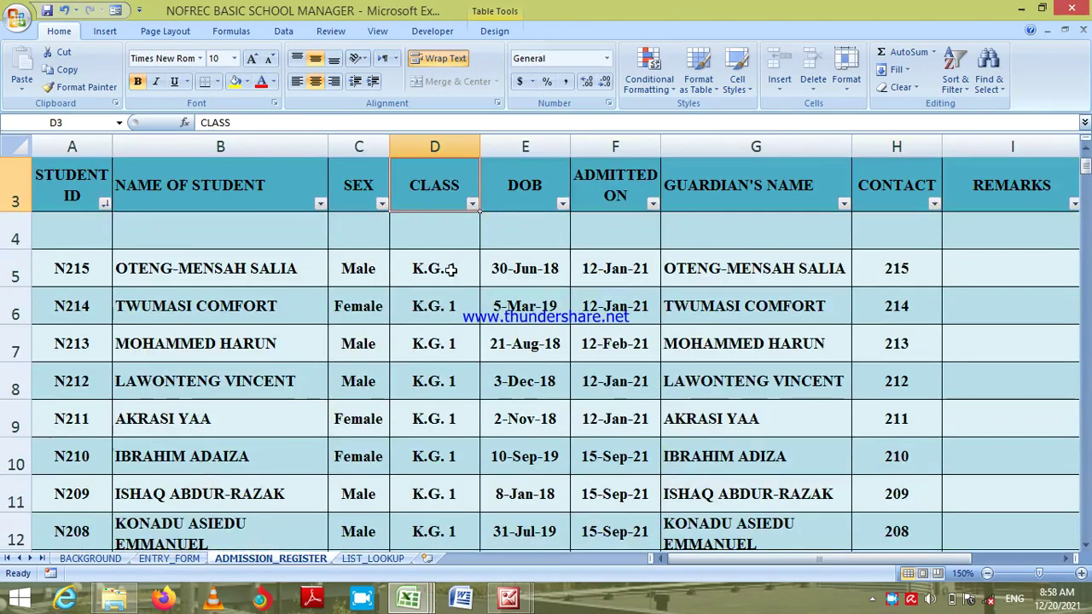
Filter the Admission Register's CLASS column to show only K.G. 1 students.
click(474, 204)
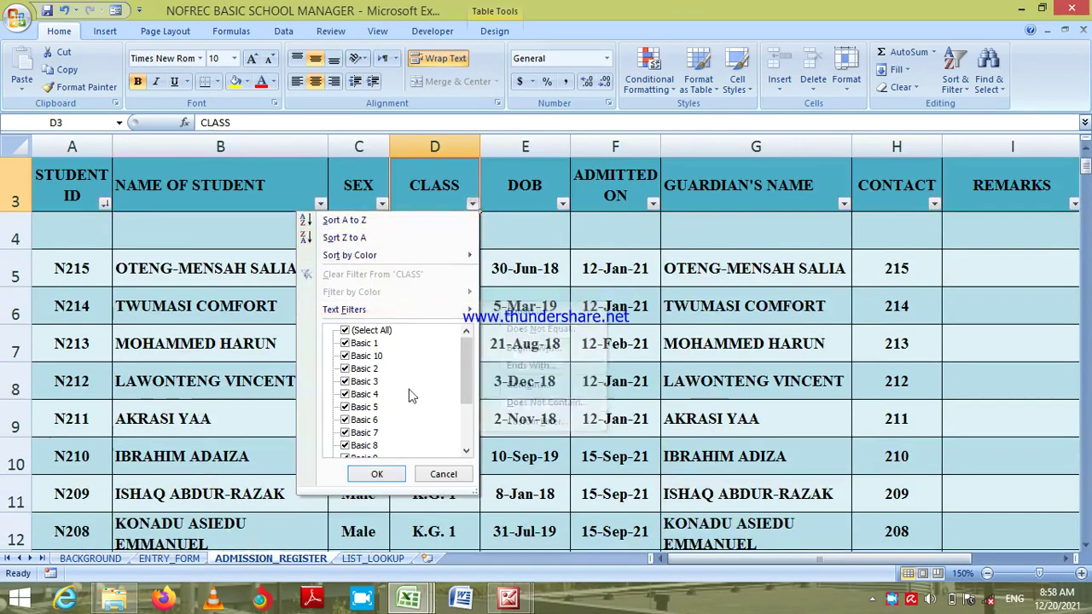
click(468, 452)
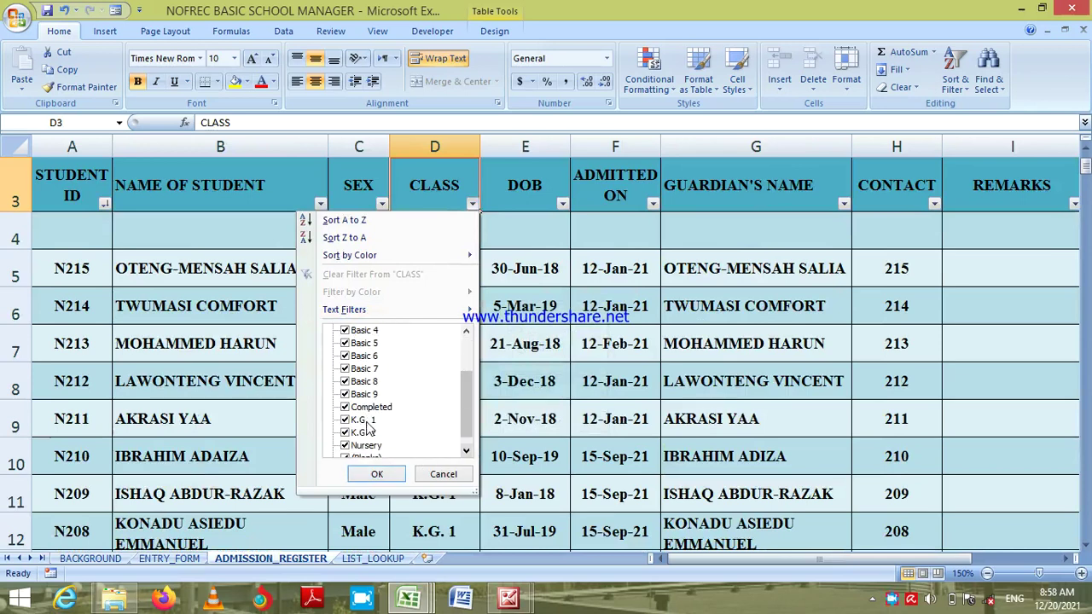
click(468, 333)
click(467, 333)
click(372, 330)
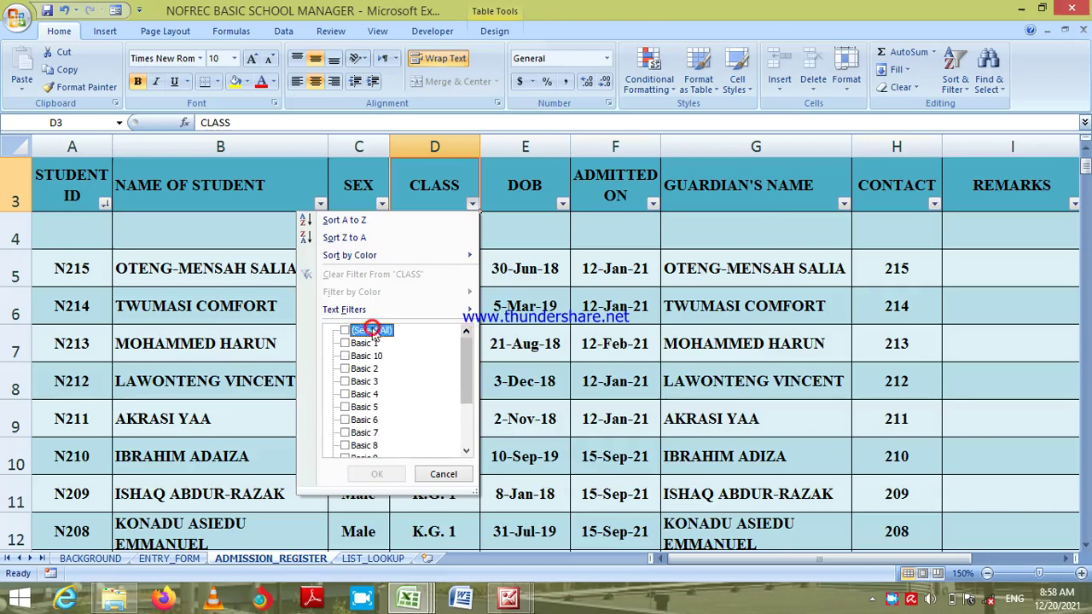
click(467, 452)
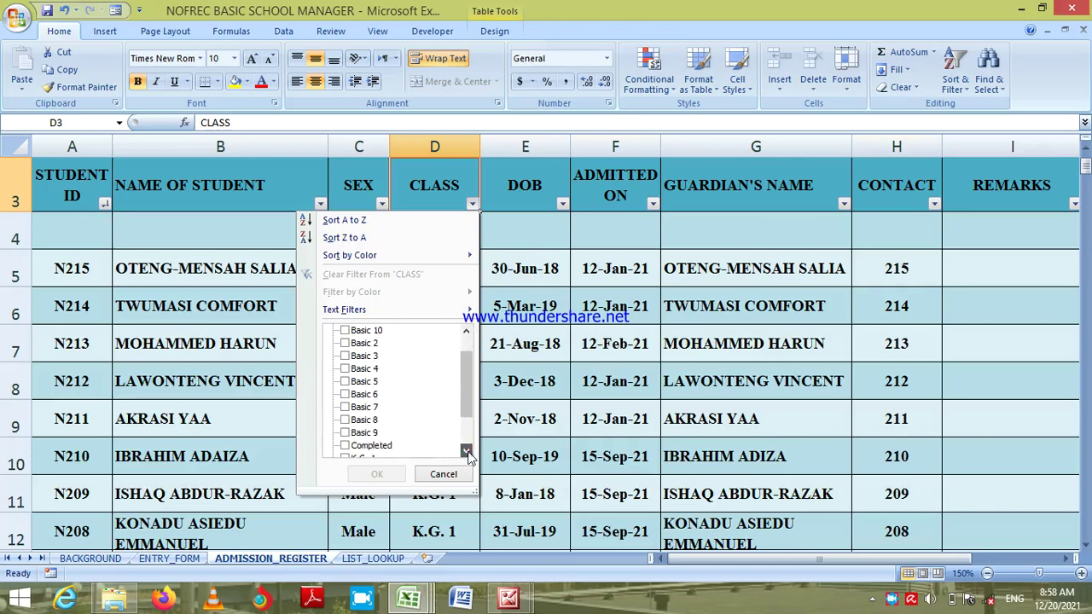
click(365, 407)
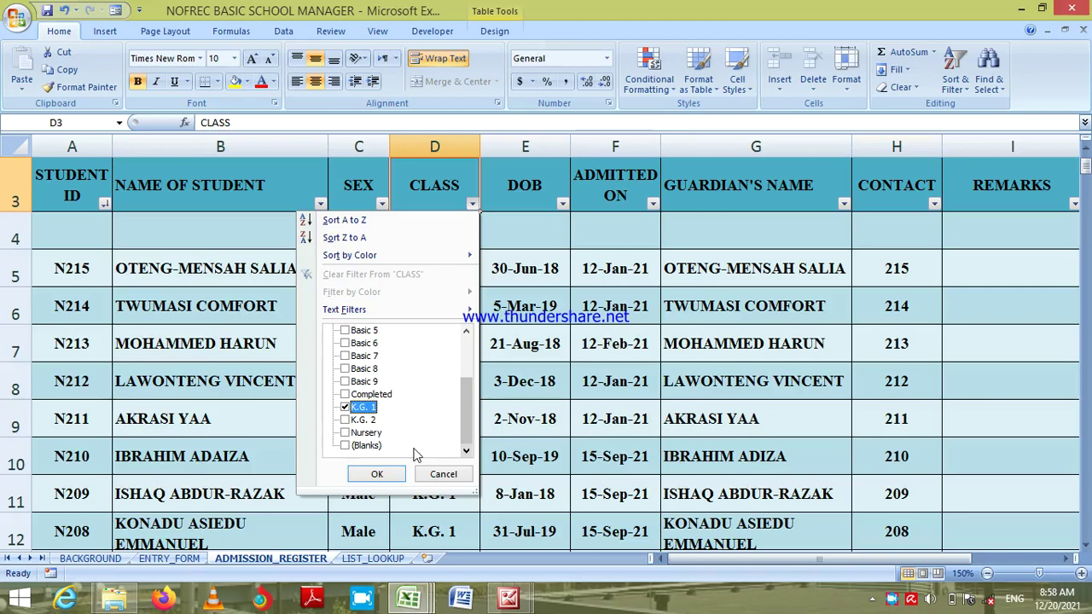
click(384, 473)
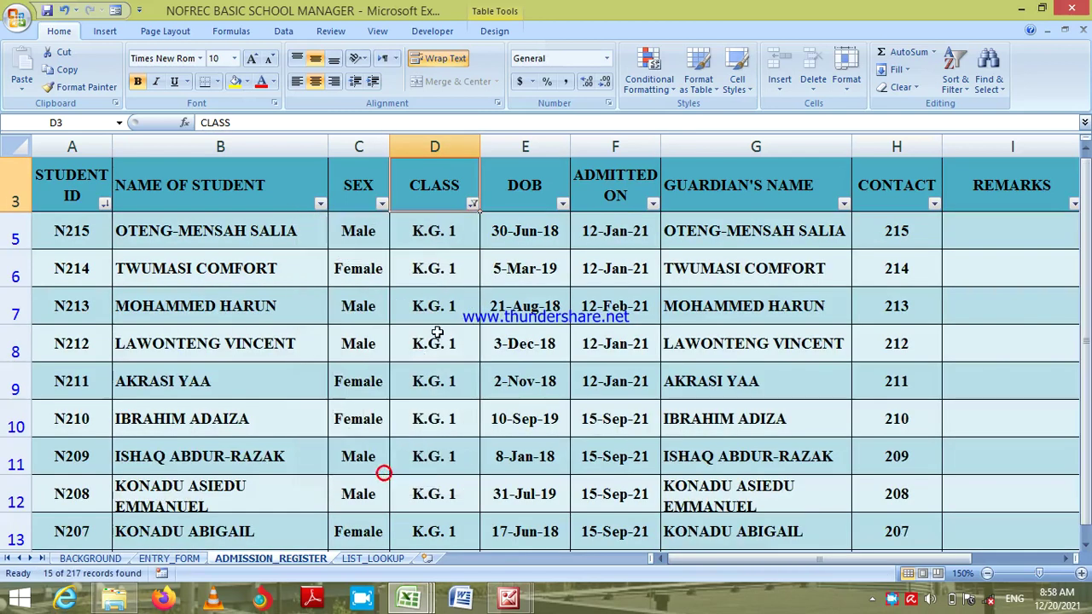
Try to change the class of the first listed K.G. 1 student to Nursery, and undo the entry.
click(435, 239)
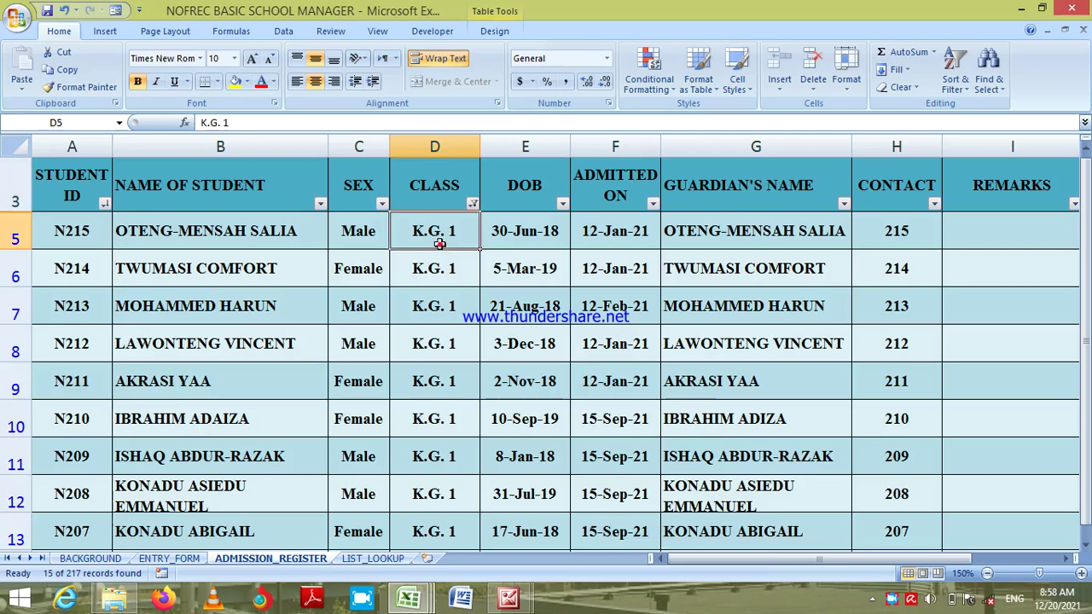
text(Nu)
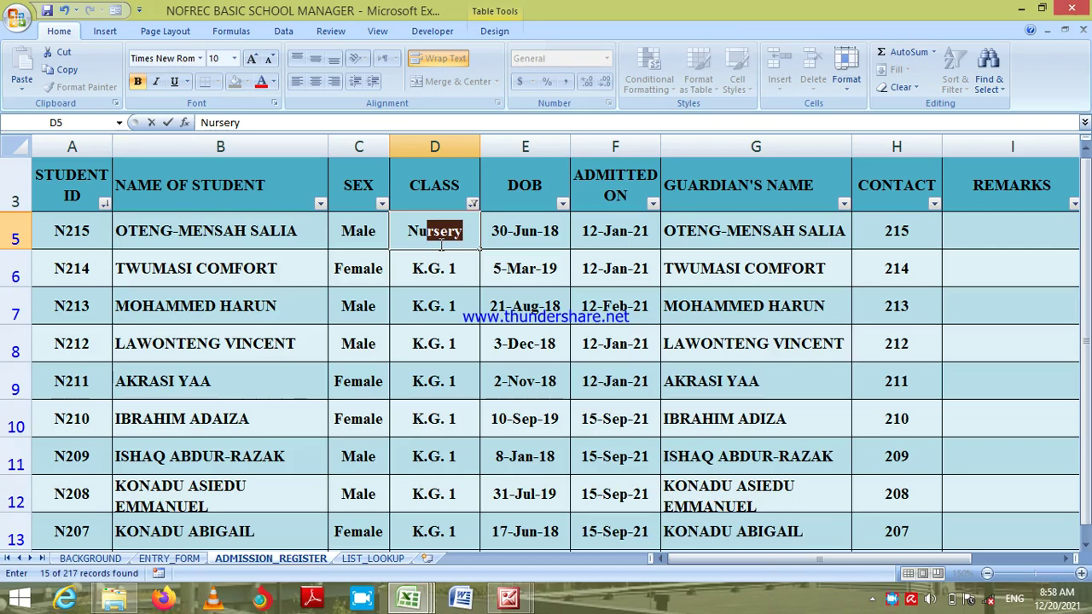
key(BackSpace)
key(BackSpace)
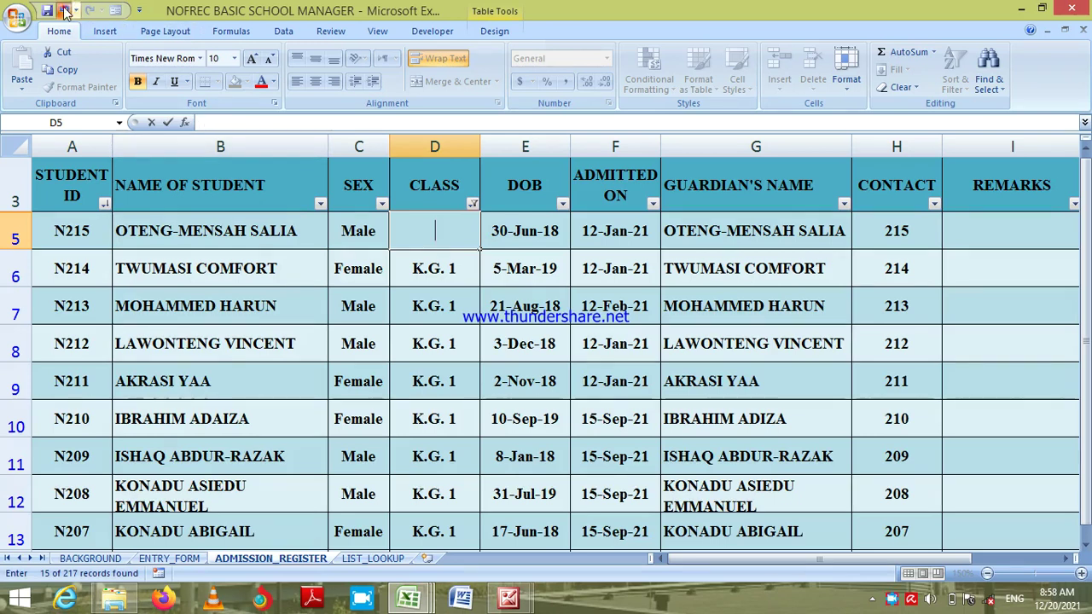
text(Nu)
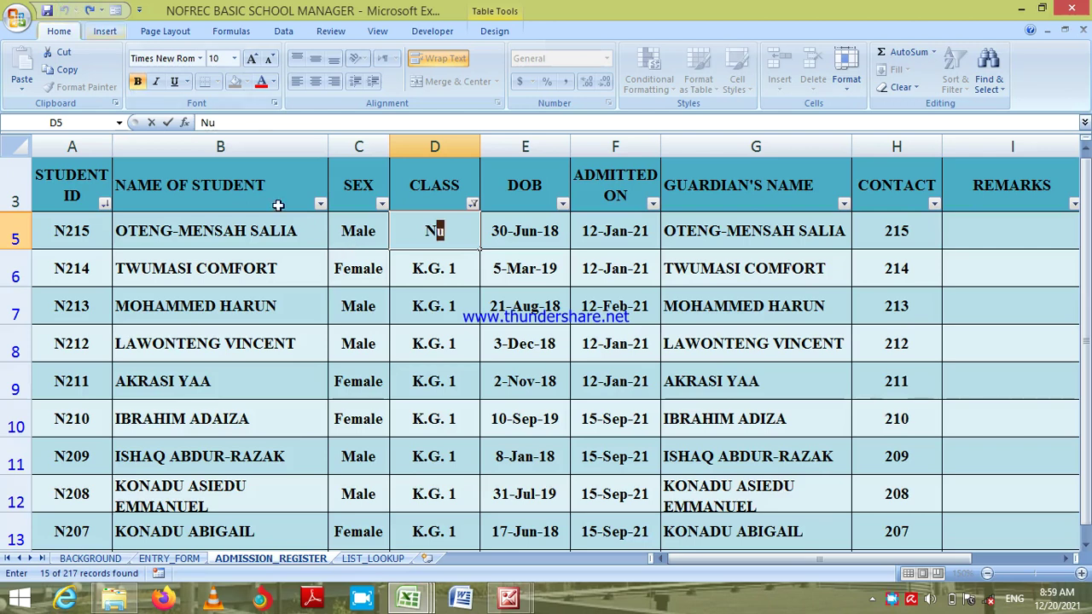
key(Return)
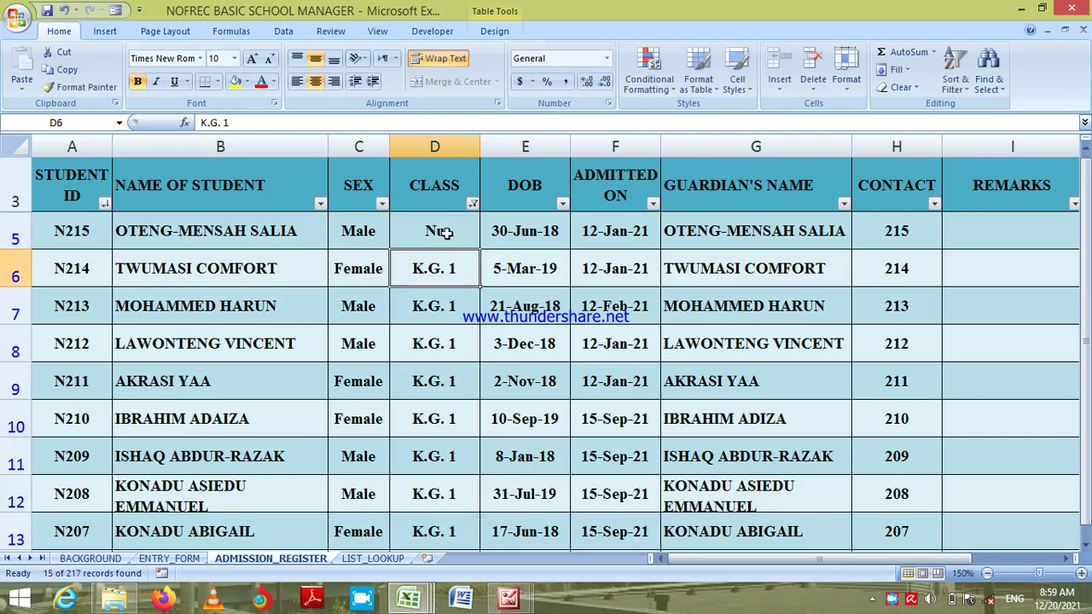
click(64, 10)
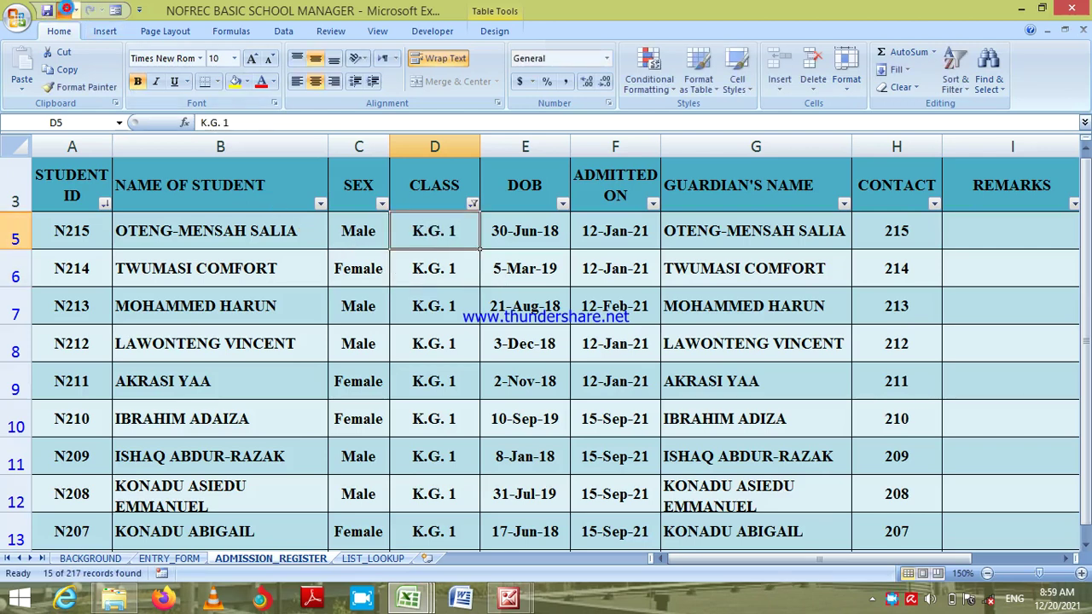
Review the filtered K.G. 1 students in the Admission Register from the first record to the last.
key(Down)
key(Down)
key(Down)
key(Down)
key(Down)
key(Down)
key(Down)
key(Down)
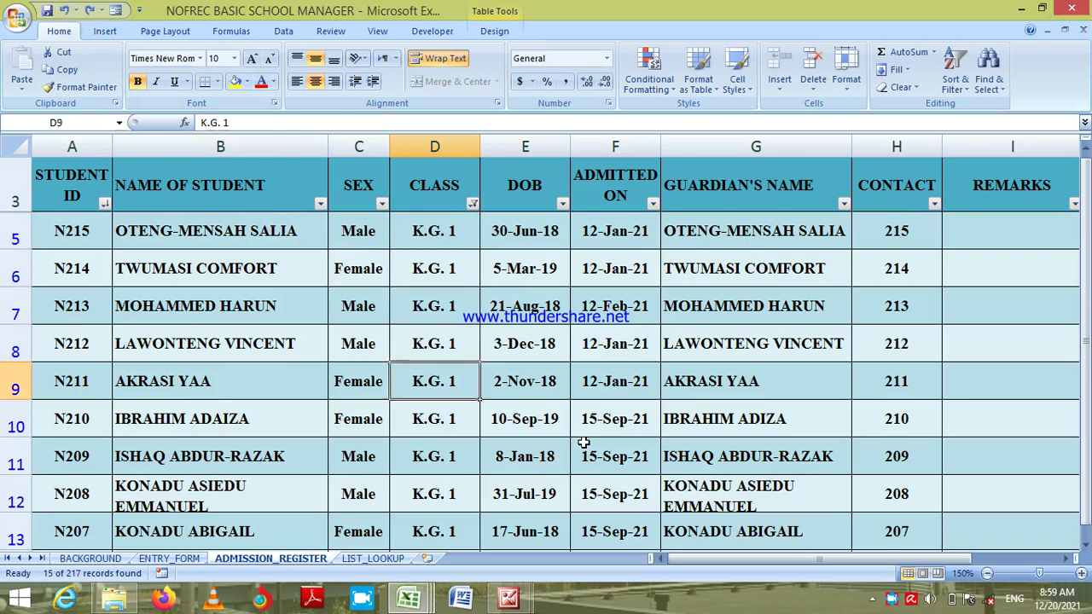
key(Down)
key(Down)
key(Down)
key(Down)
key(Down)
key(Down)
key(Down)
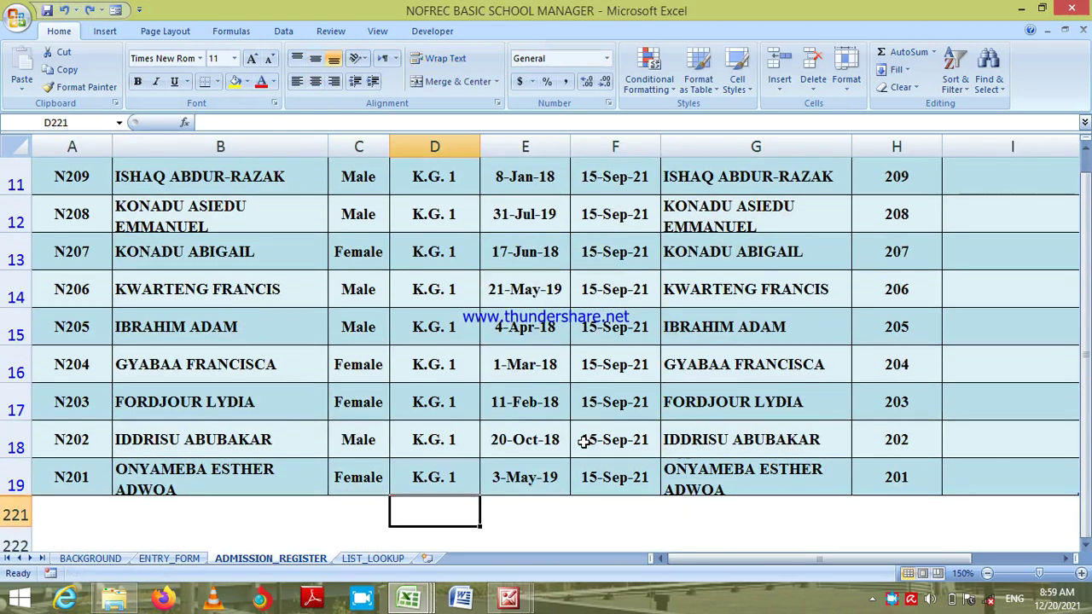
key(Up)
key(ctrl+Home)
key(Down)
key(Down)
key(Down)
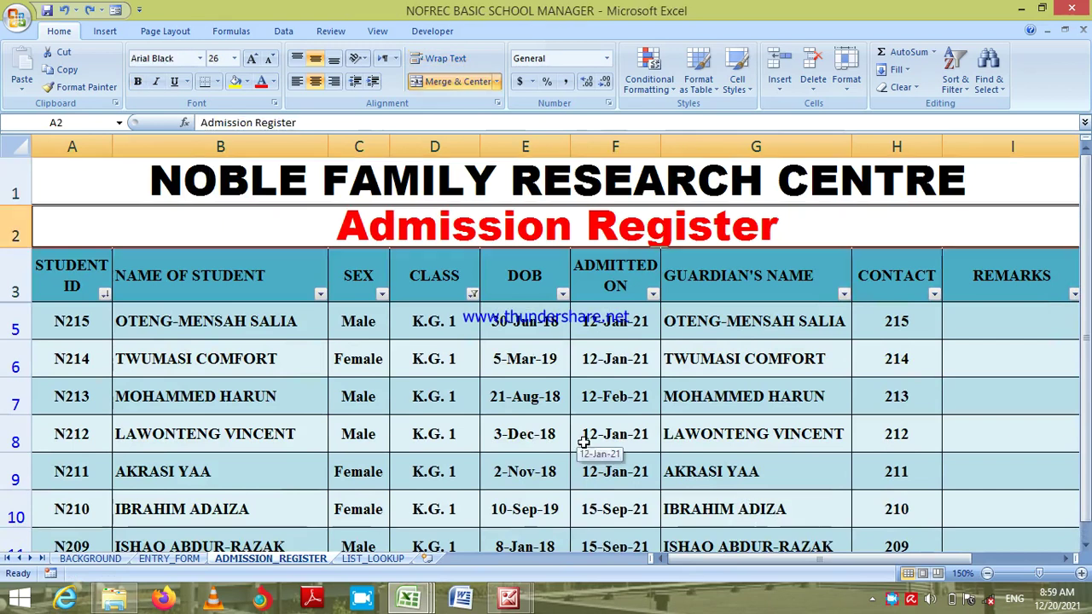
key(Right)
key(Right)
key(Right)
key(Down)
key(Down)
key(Down)
key(Down)
key(Down)
key(Down)
key(Down)
key(Down)
key(Down)
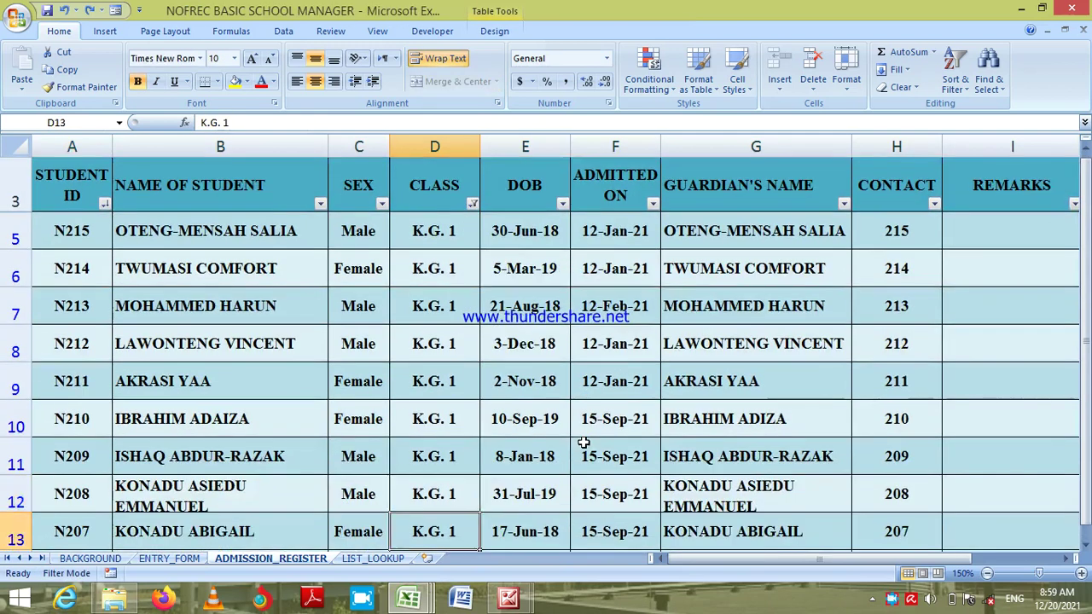
key(Down)
key(Down)
key(Down)
key(Down)
key(Down)
key(Down)
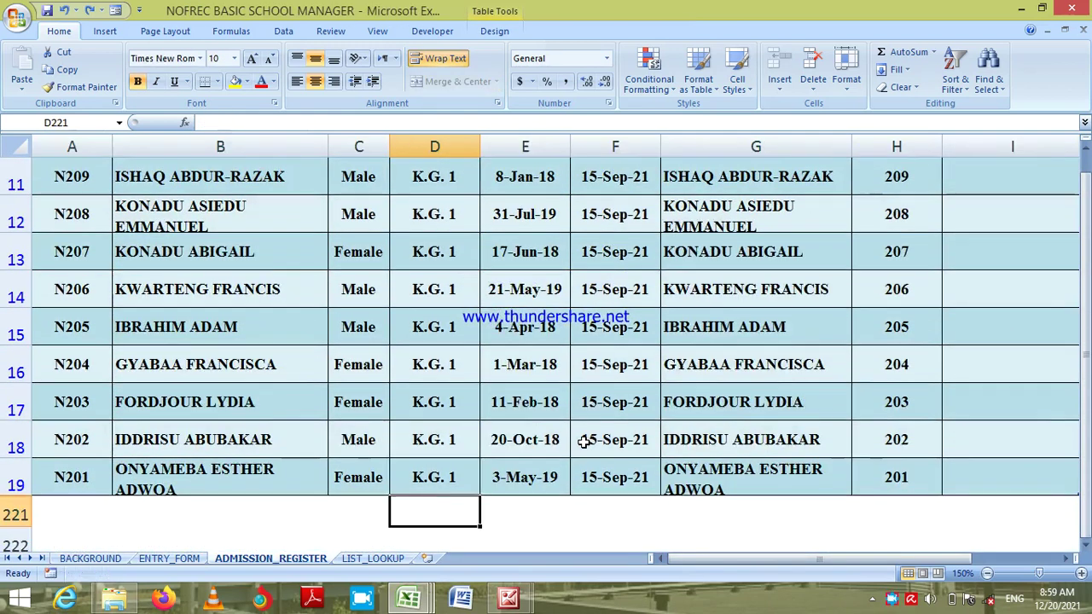
key(Up)
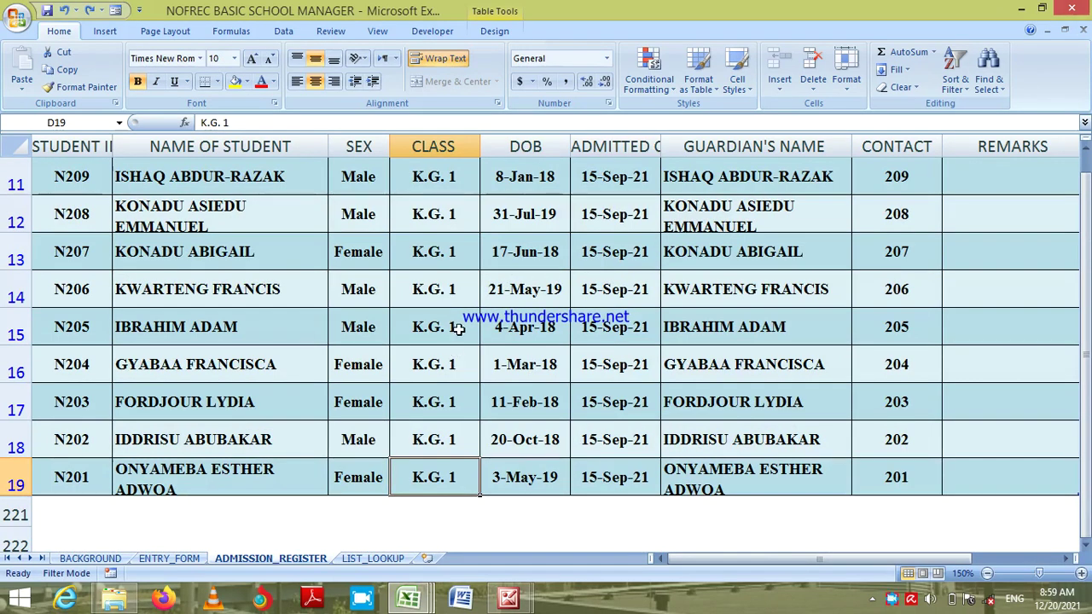
key(Up)
key(Up)
key(Up)
key(Up)
key(Up)
key(Up)
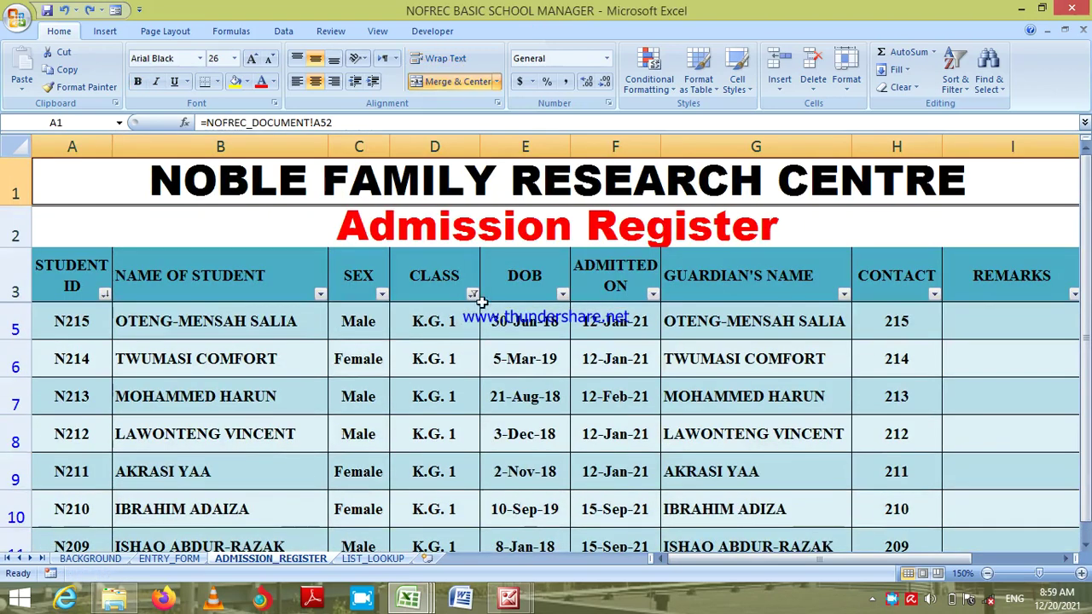
Change the Admission Register's CLASS filter from K.G. 1 to show only Nursery students.
click(472, 295)
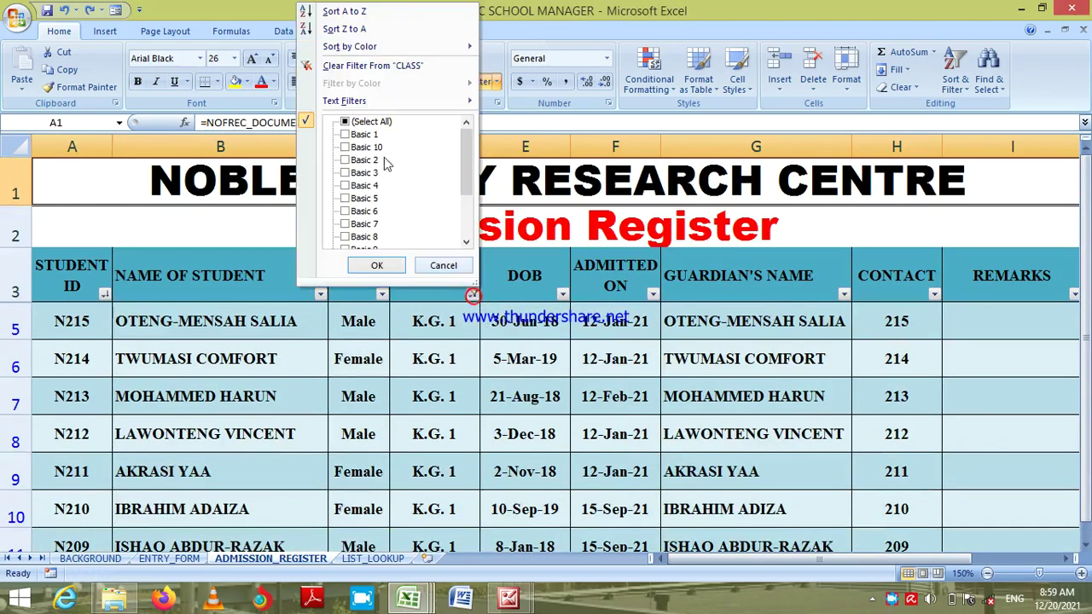
click(466, 245)
click(467, 244)
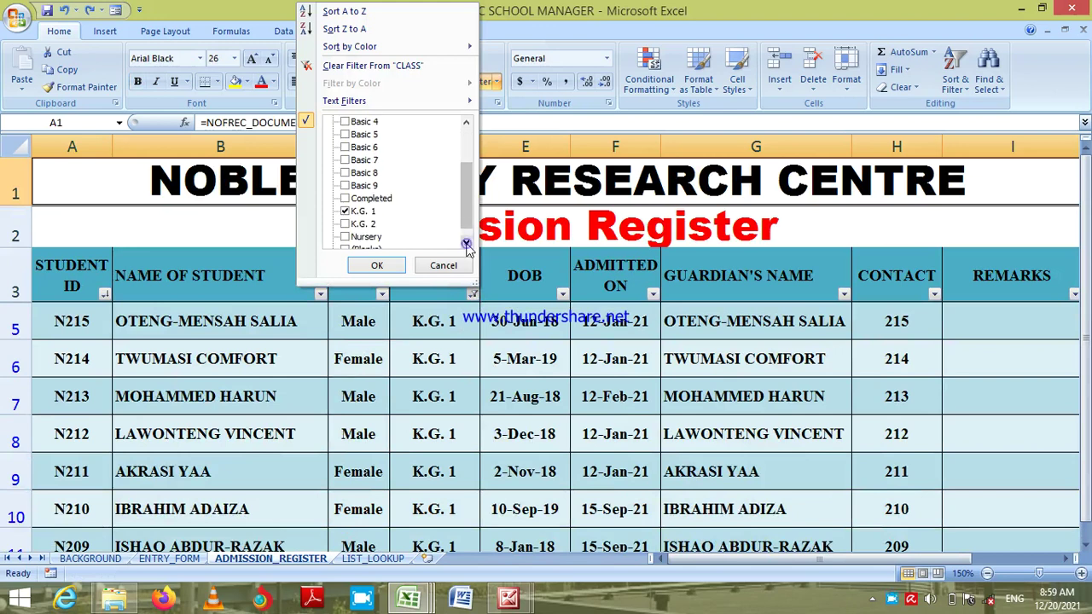
click(367, 237)
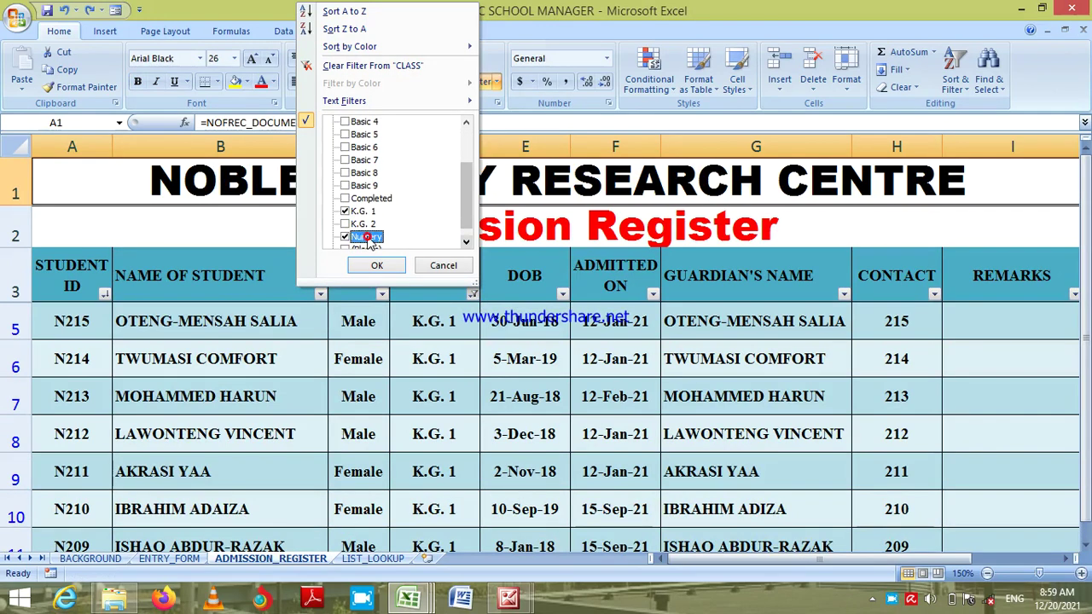
click(346, 210)
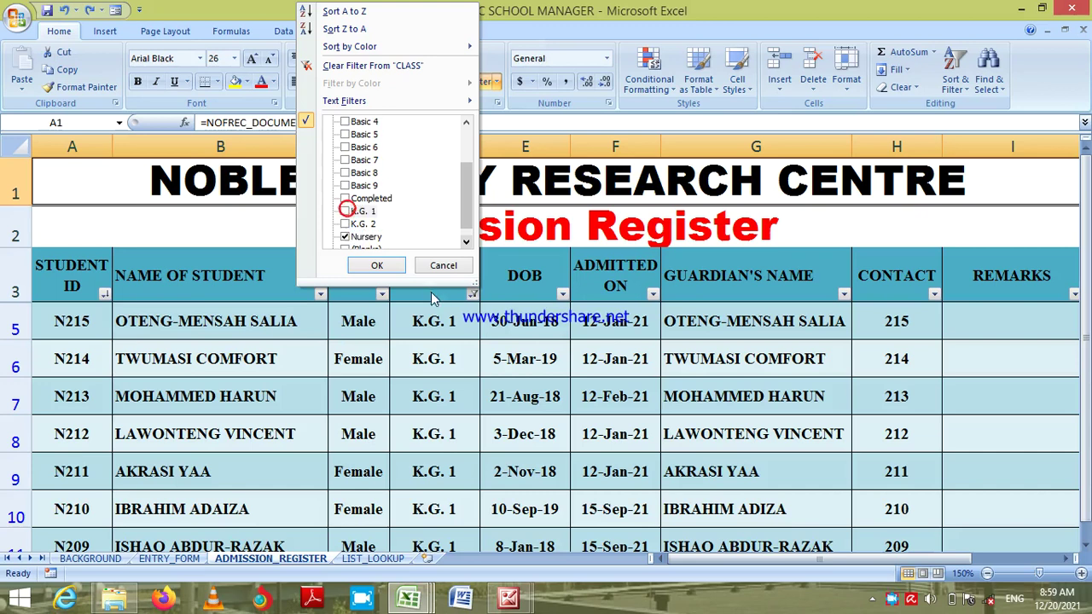
click(378, 266)
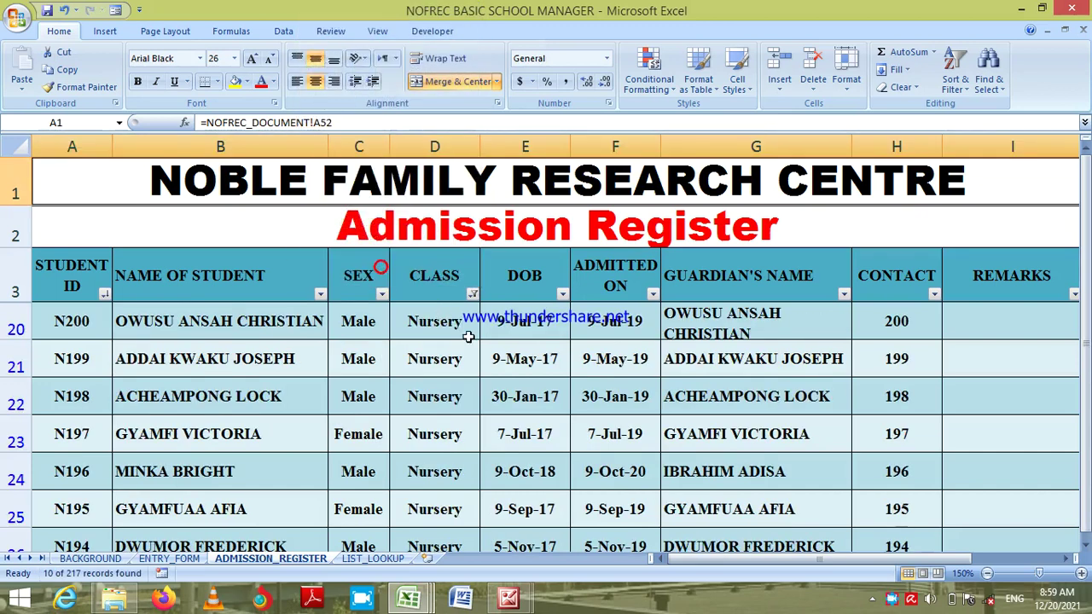
Set the class of the first listed Nursery student, in cell D20, to K.G. 1.
click(454, 329)
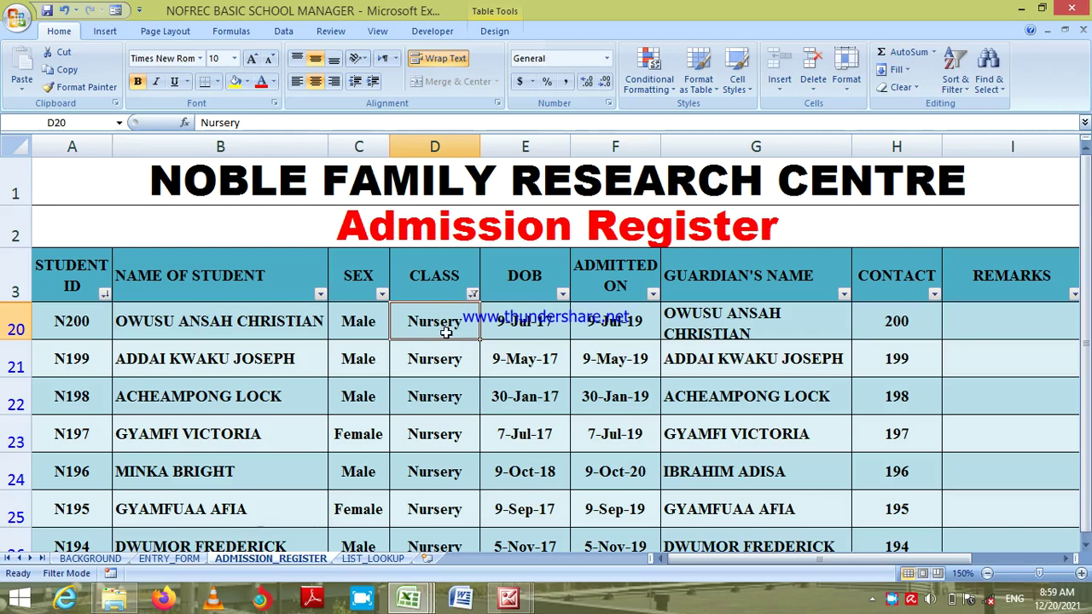
text(K.G.)
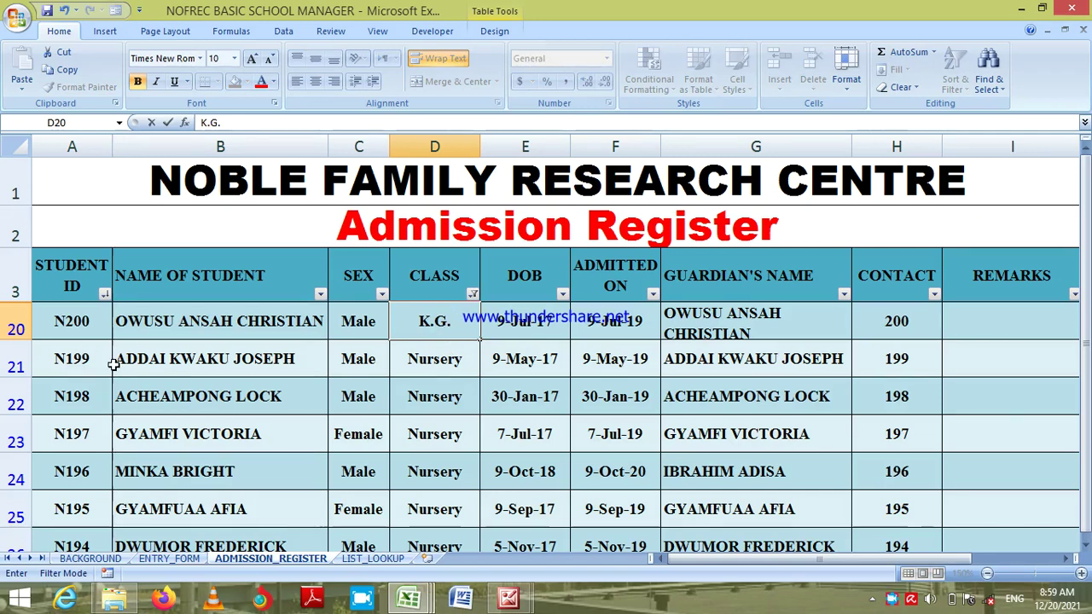
text(1)
key(Return)
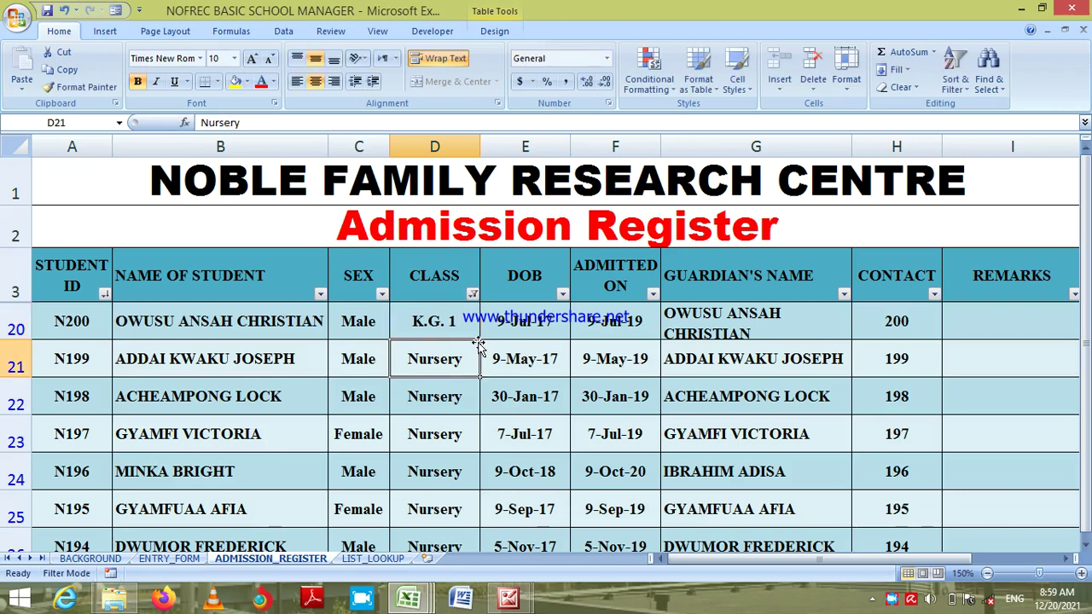
Copy the K.G. 1 class from cell D20 to the remaining listed Nursery students in D21:D29.
click(449, 320)
key(shift+Down)
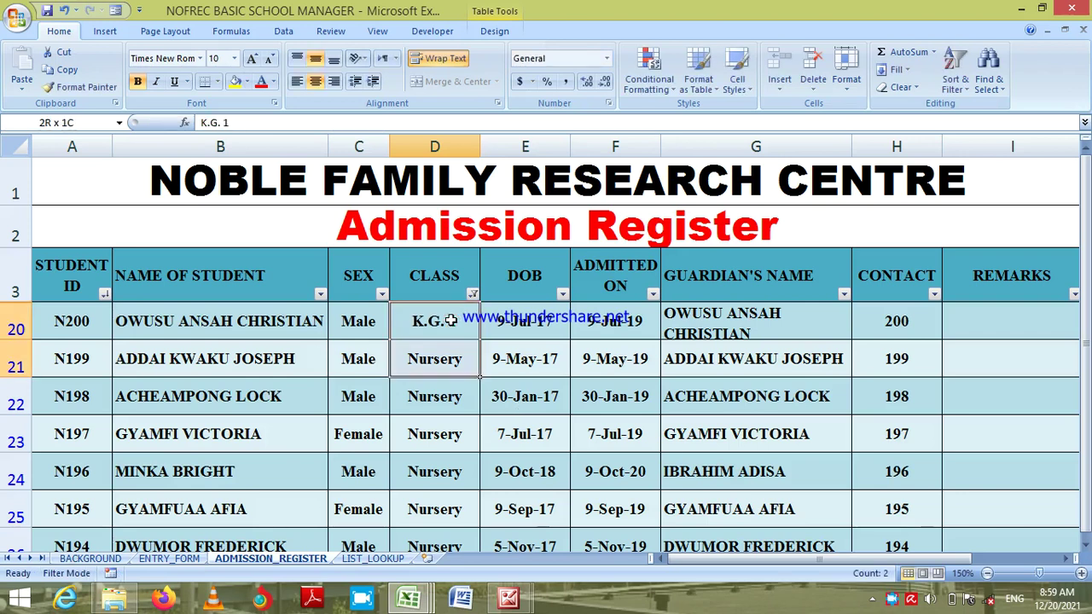
click(449, 319)
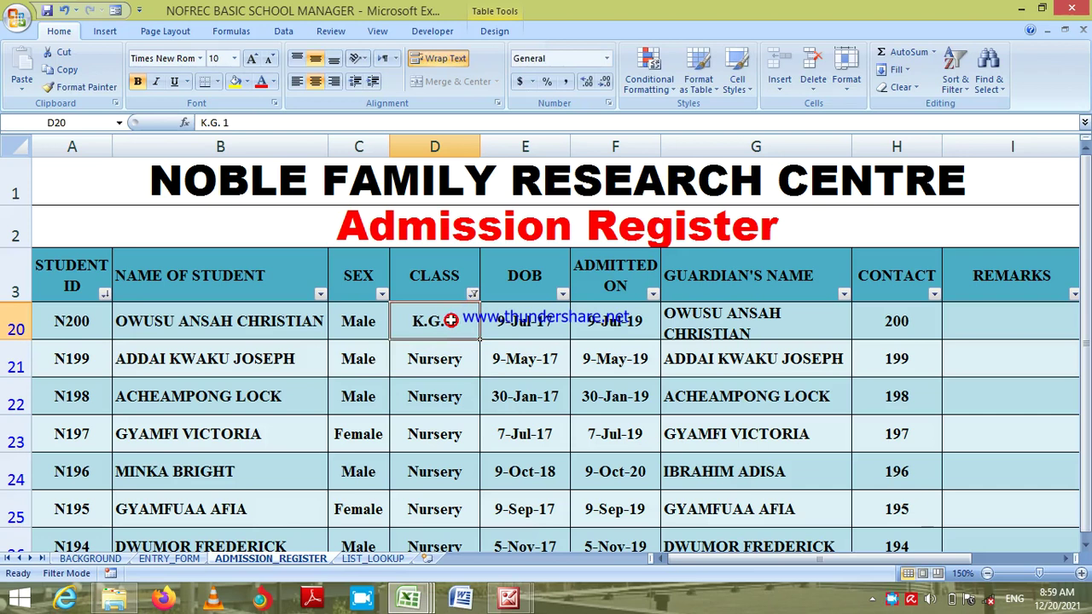
key(ctrl+c)
click(447, 354)
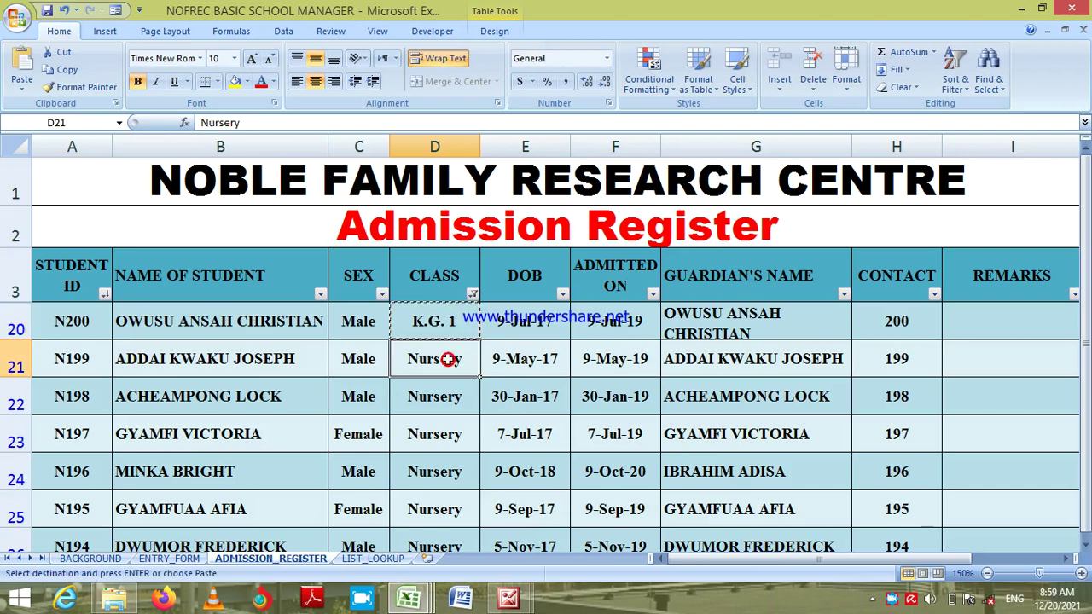
key(shift+Down)
key(shift+Down)
key(shift+Down)
key(shift+Down)
key(shift+Down)
key(shift+Down)
key(shift+Down)
key(shift+Down)
key(shift+Down)
key(shift+Down)
key(shift+Down)
key(shift+Down)
key(shift+Up)
key(shift+Up)
key(shift+Up)
key(shift+Up)
key(shift+Up)
key(shift+Up)
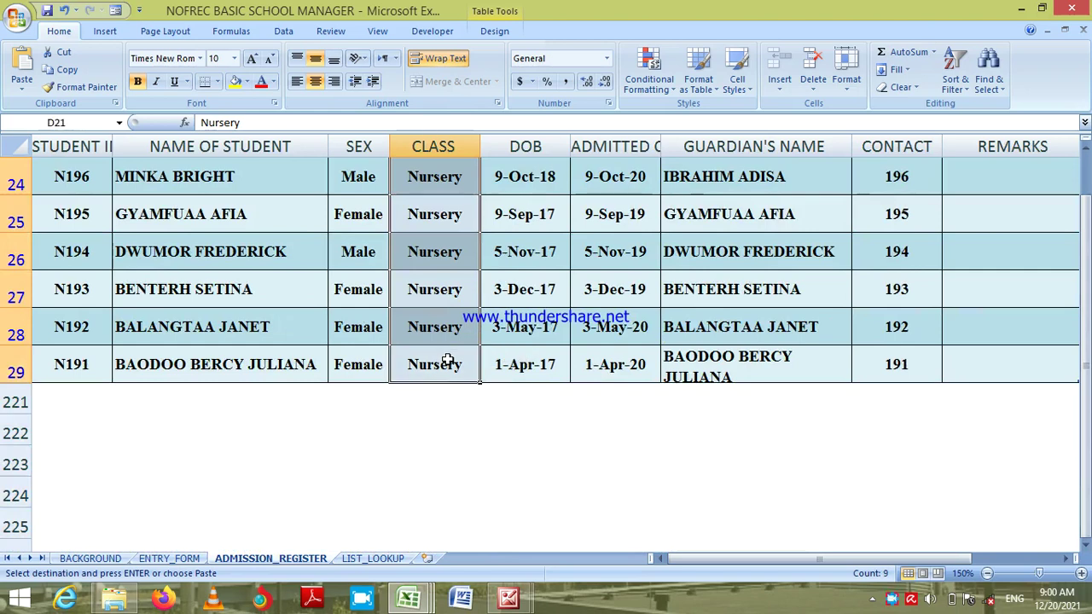
key(ctrl+v)
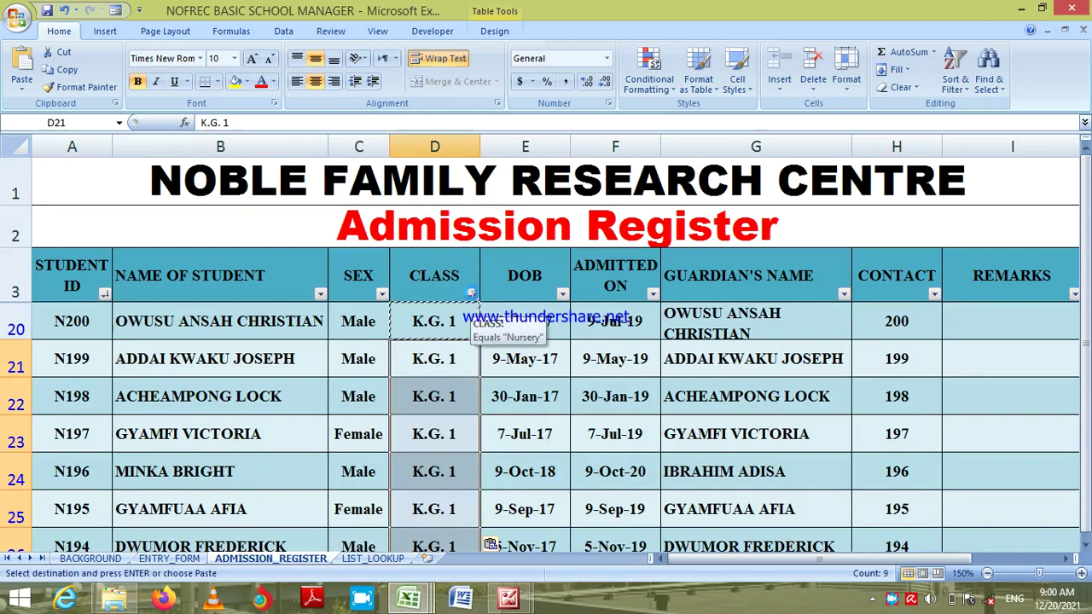
Change the Admission Register's CLASS filter from Nursery to show only K.G. 1 students.
click(471, 293)
click(466, 243)
click(466, 243)
click(466, 243)
click(465, 243)
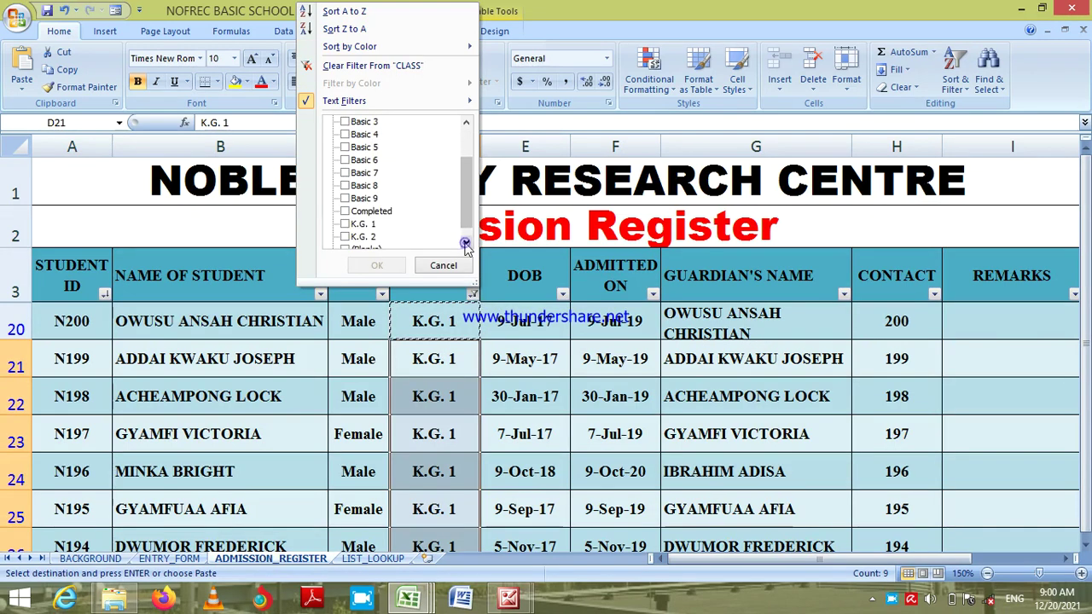
click(361, 224)
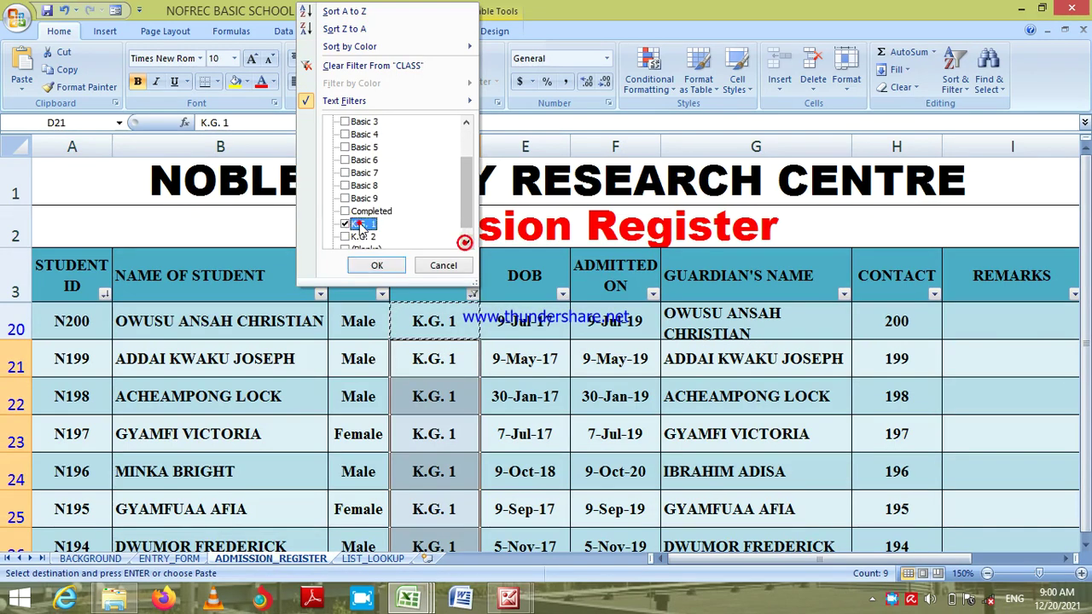
click(377, 265)
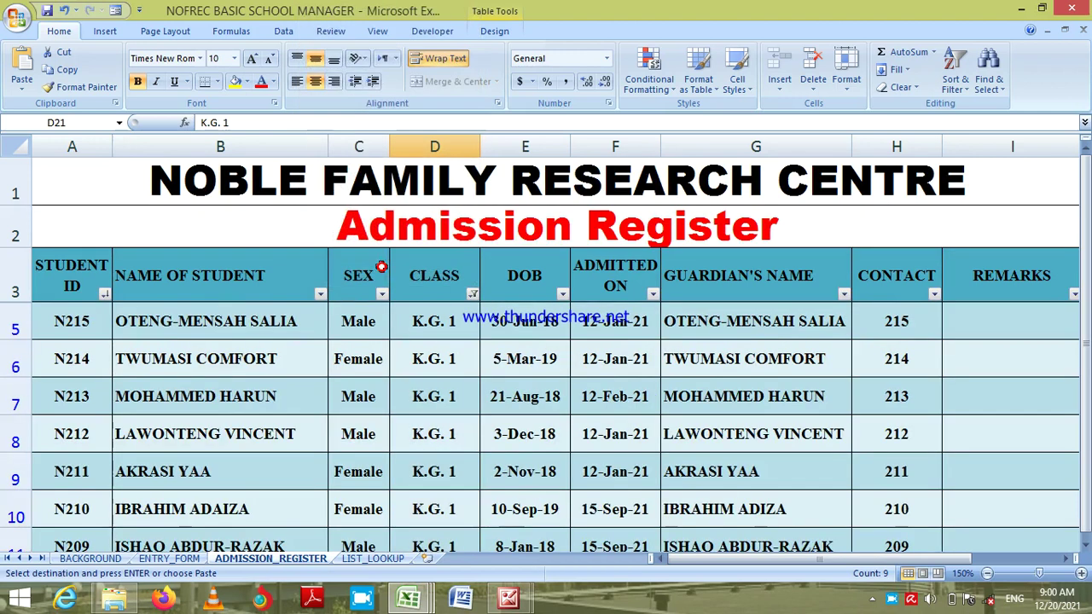
Review the filtered K.G. 1 students from row 5 to row 19 to tell the original ones from those just promoted.
click(429, 327)
key(shift+Down)
key(shift+Down)
key(shift+Down)
key(shift+Down)
key(shift+Down)
key(shift+Down)
key(shift+Down)
key(shift+Down)
key(shift+Down)
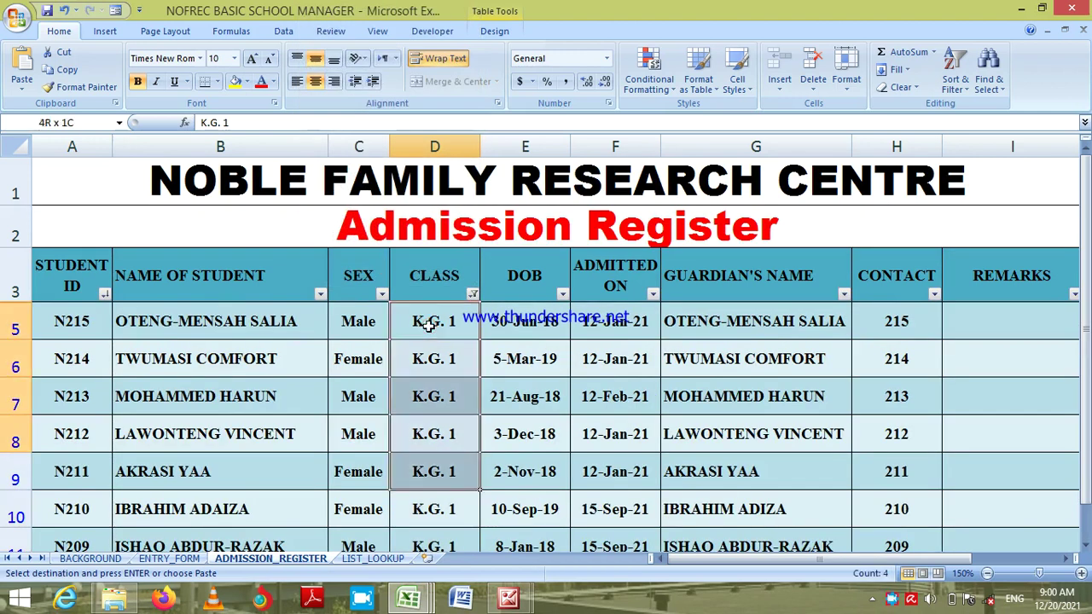
key(shift+Down)
key(shift+Down)
key(shift+Down)
key(shift+Down)
key(shift+Down)
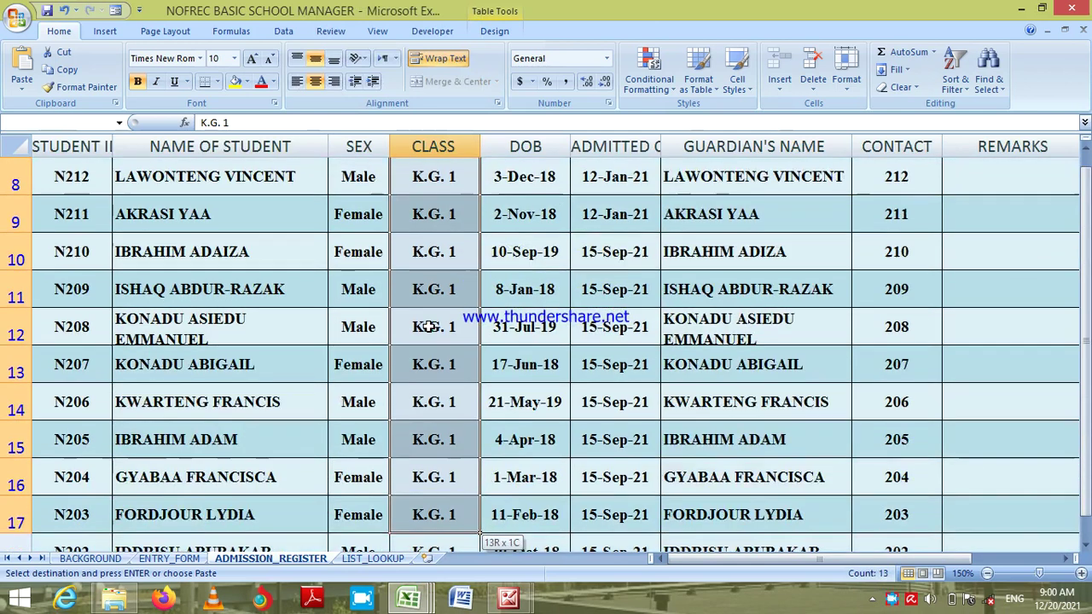
key(shift+Down)
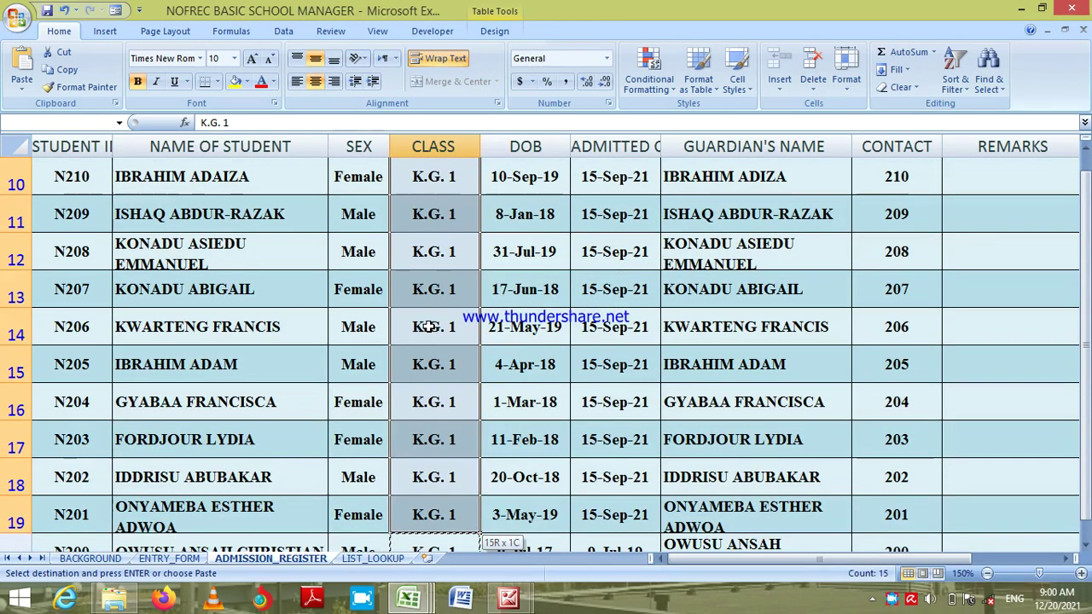
click(437, 180)
key(Up)
scroll(439, 183, up, 1)
key(ctrl+Home)
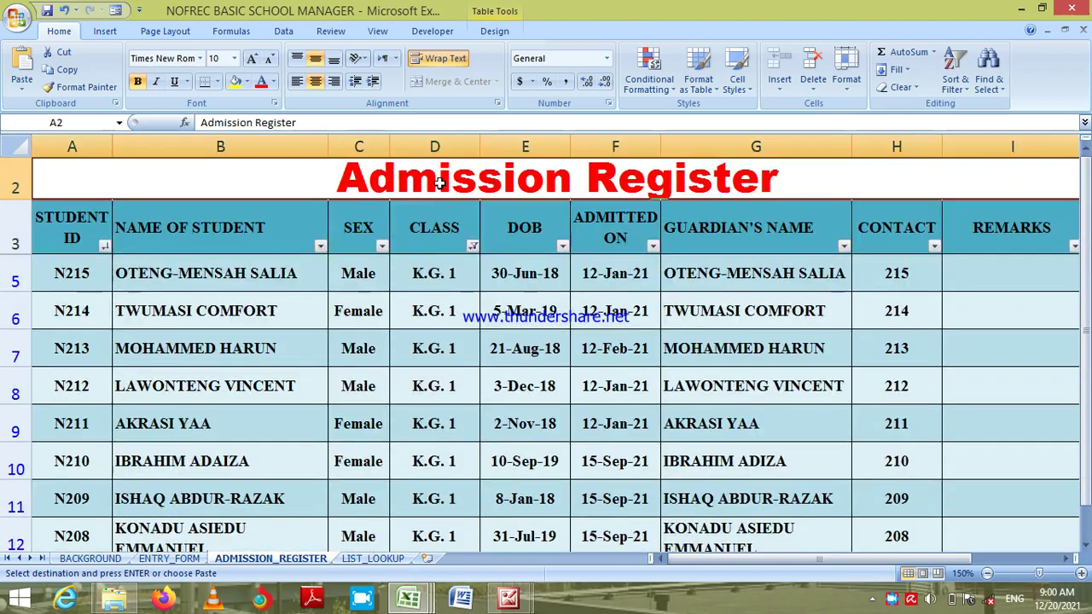
Set the class of the first listed K.G. 1 student, in cell D5, to Nursery.
click(434, 287)
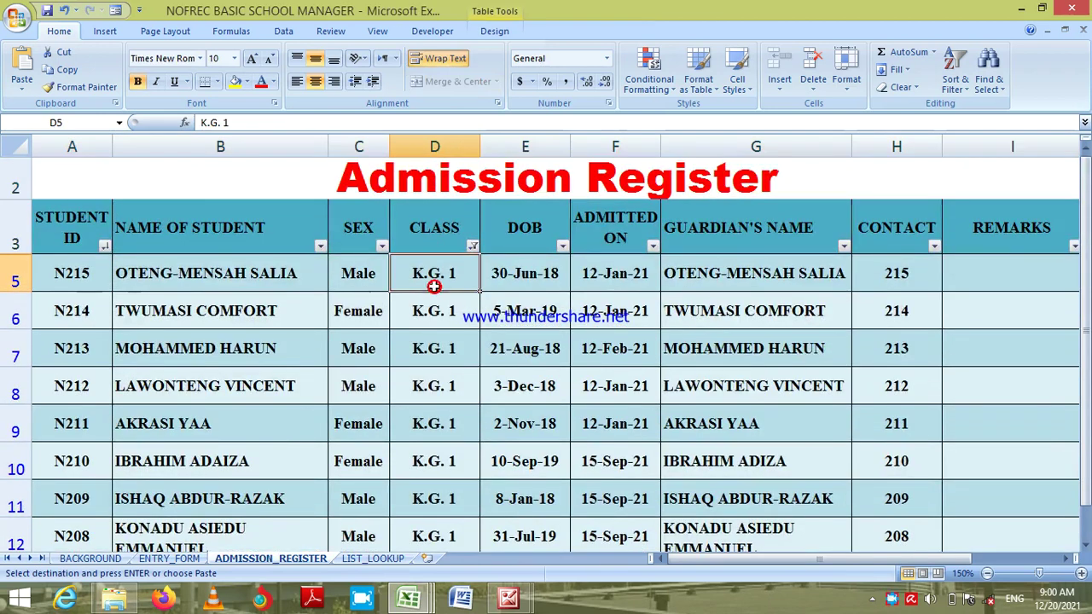
text(Nurs)
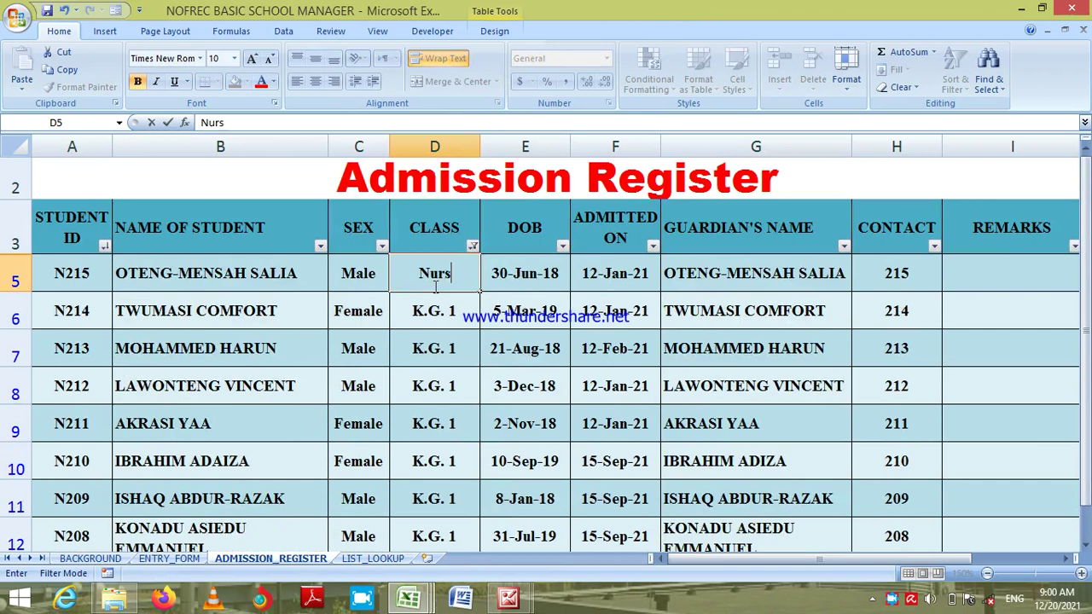
text(ery)
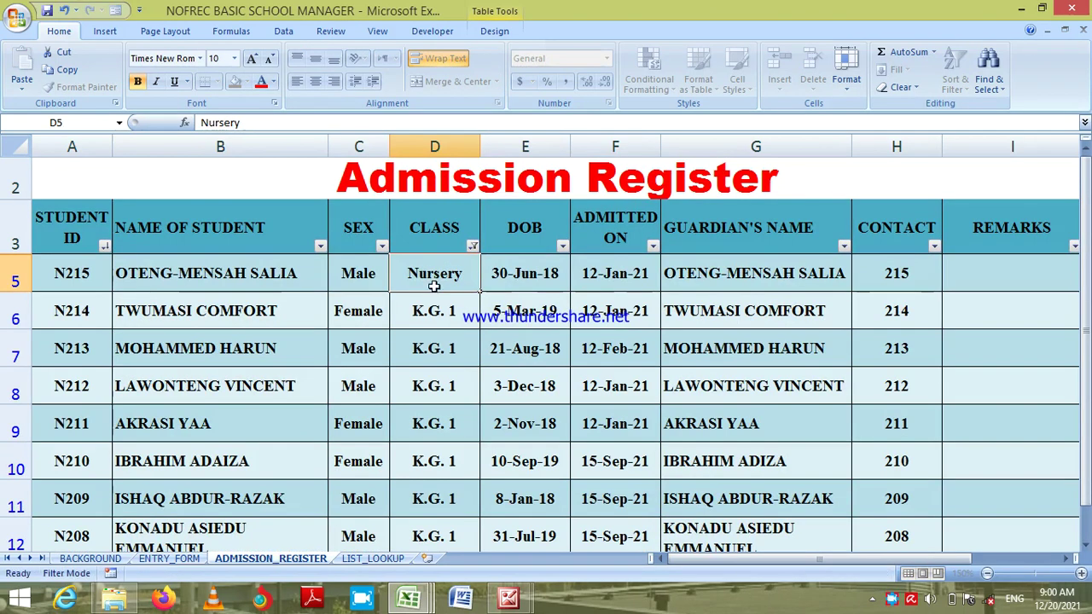
key(Return)
Copy the Nursery class from cell D5 to the students in D6:D19.
click(434, 287)
key(ctrl+c)
key(Down)
key(shift+Down)
key(shift+Down)
key(shift+Down)
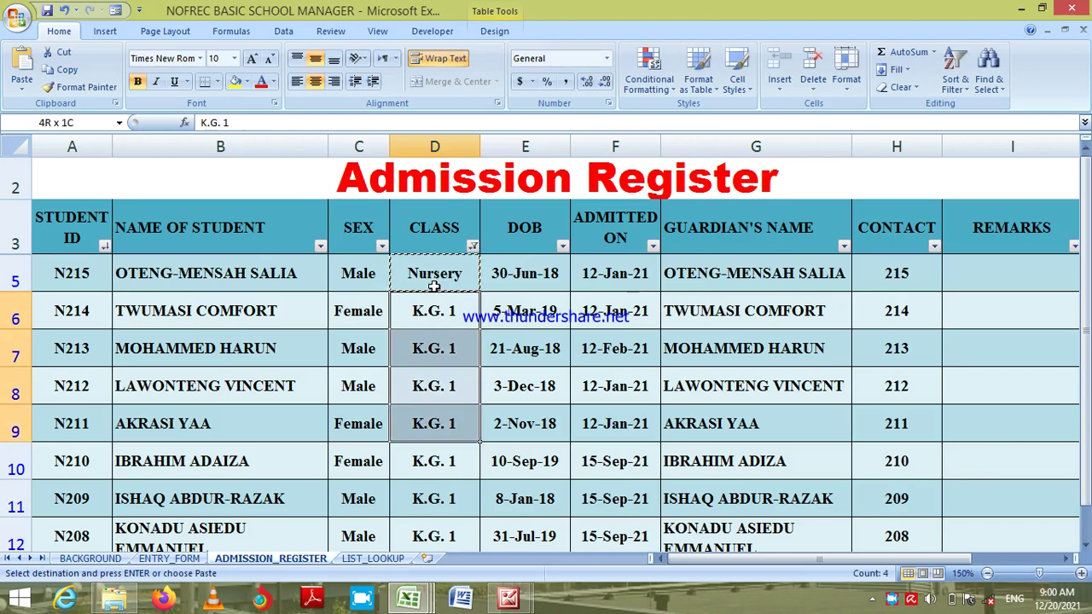
key(shift+Down)
key(shift+Down)
key(shift+Down)
key(shift+Down)
key(shift+Down)
key(shift+Down)
key(shift+Down)
key(shift+Down)
key(shift+Down)
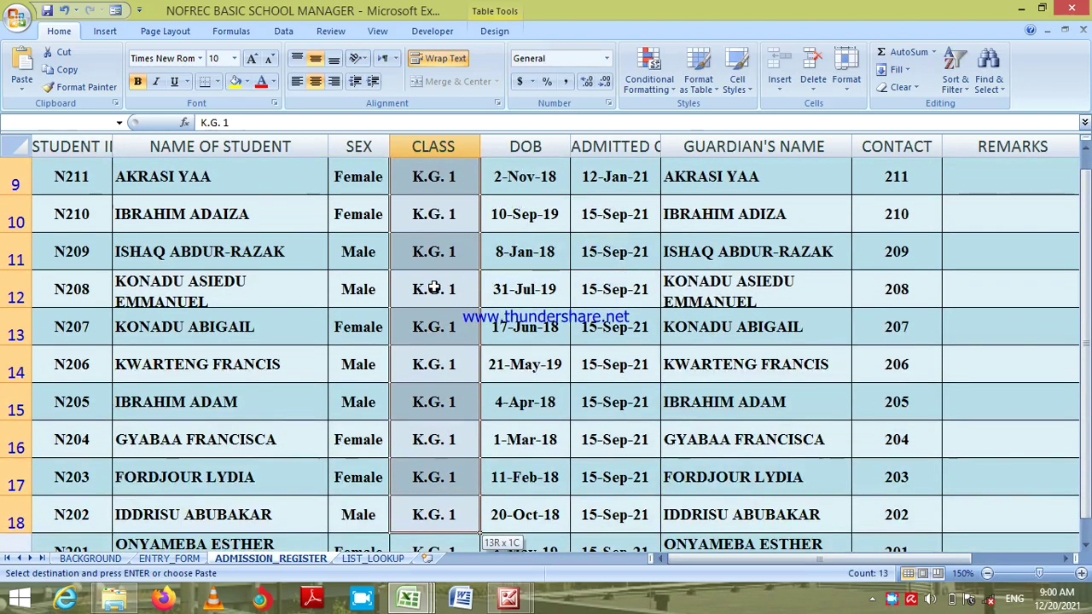
key(shift+Down)
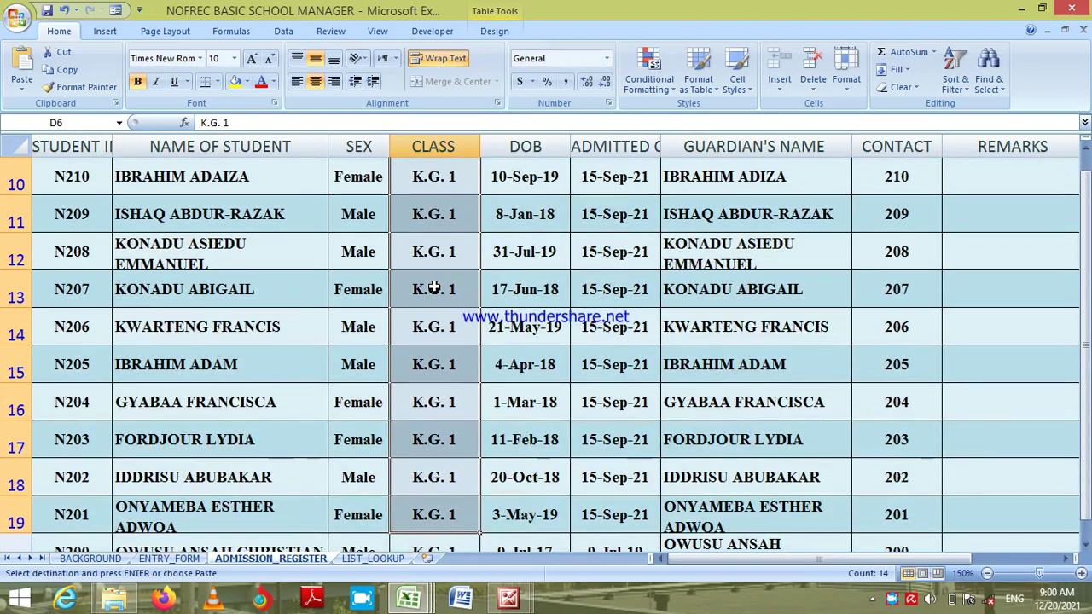
key(ctrl+v)
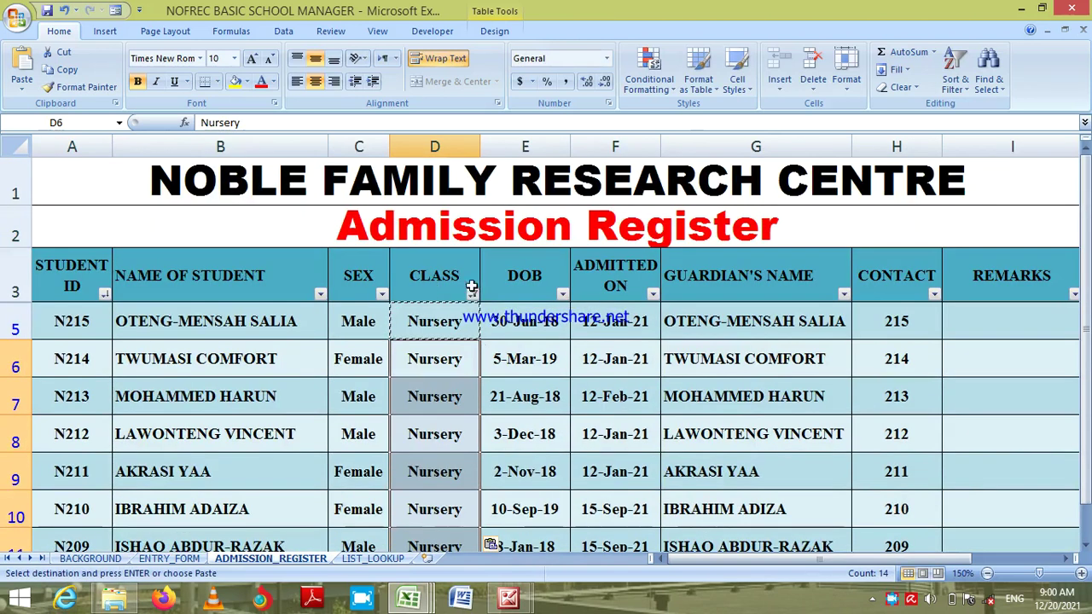
key(Escape)
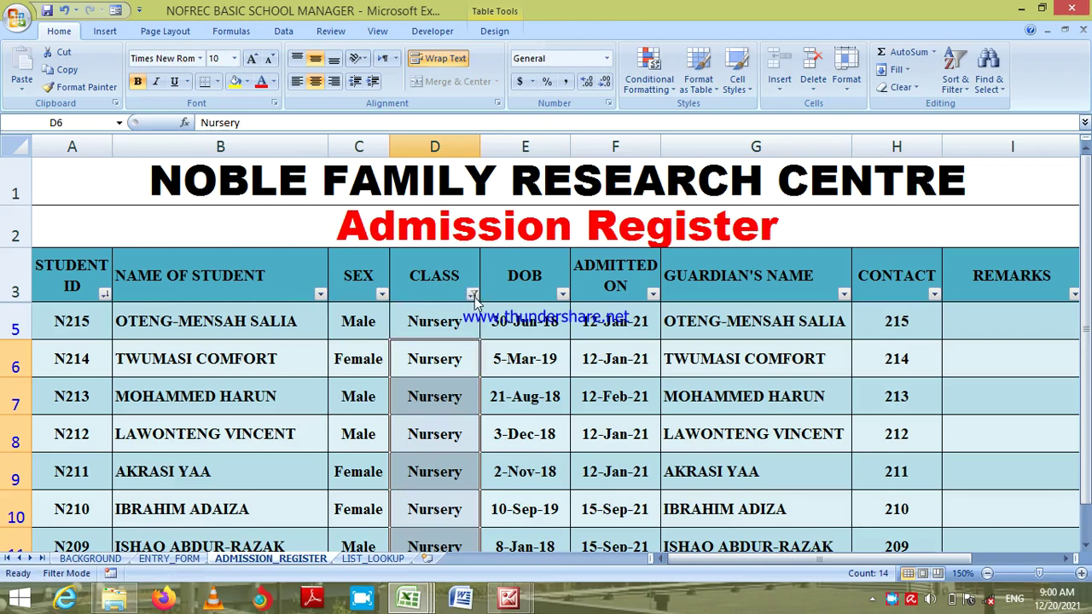
Reset the Admission Register's CLASS filter to show all classes, and select the blank first record in A4.
click(472, 294)
click(362, 124)
click(376, 265)
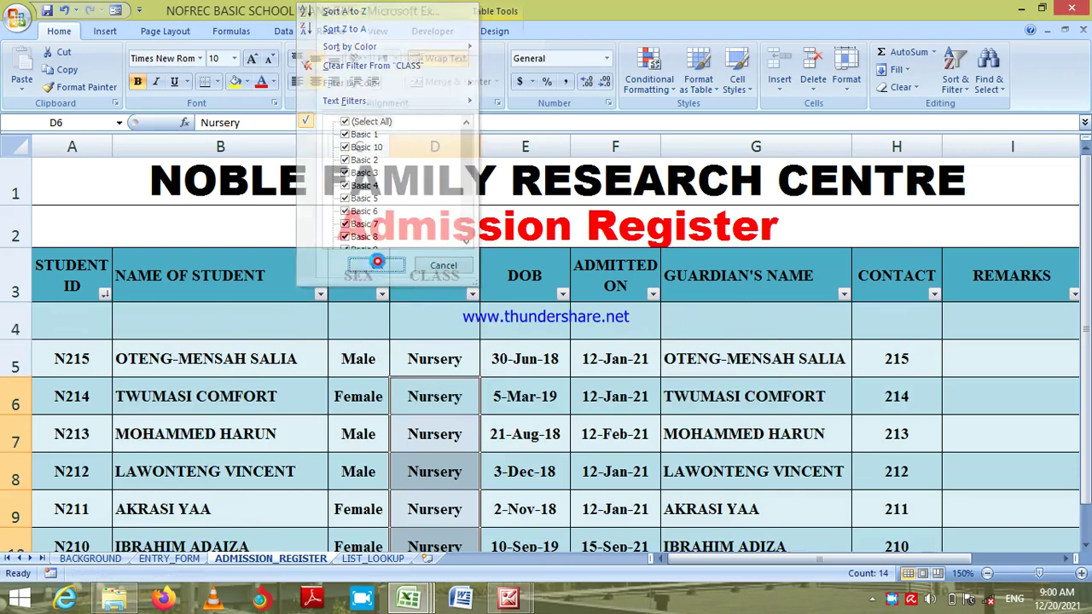
click(78, 310)
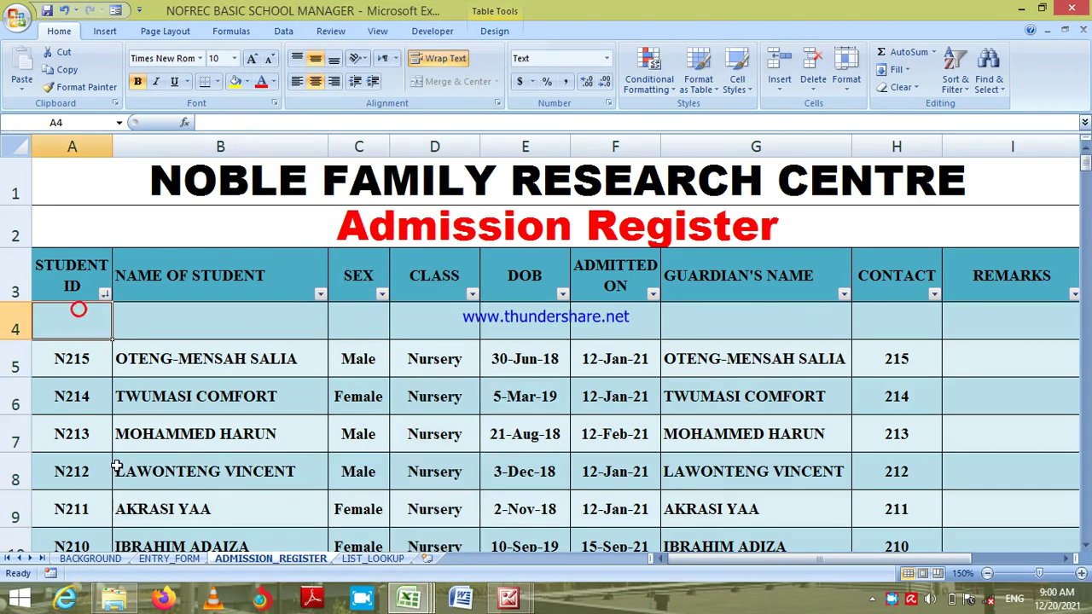
Open the Basic 10 register from the BACKGROUND sheet and show its BASIC10_ATTENDANCE sheet.
click(90, 558)
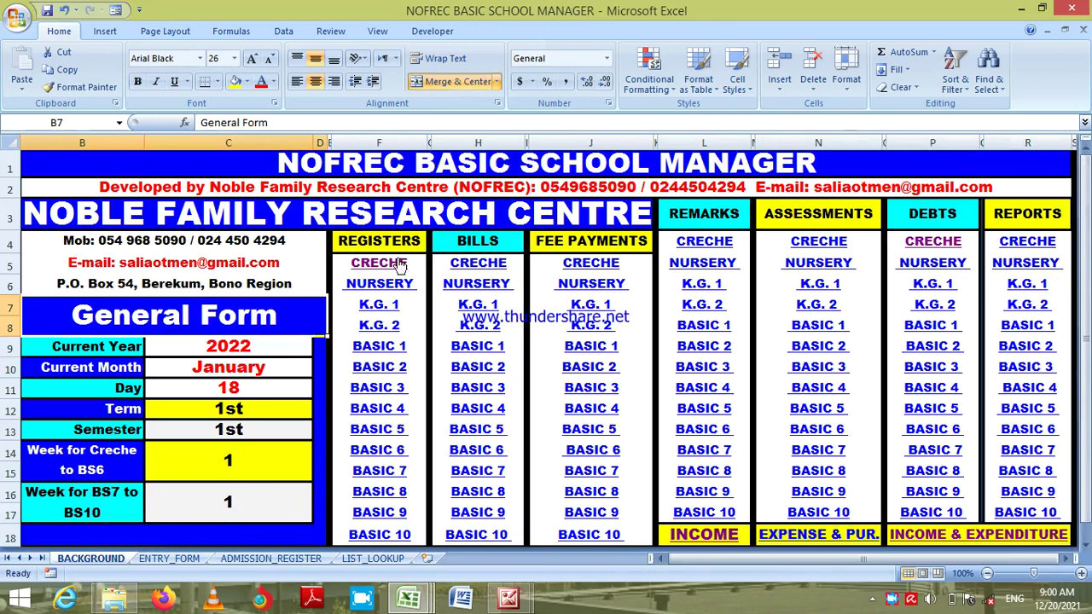
click(395, 539)
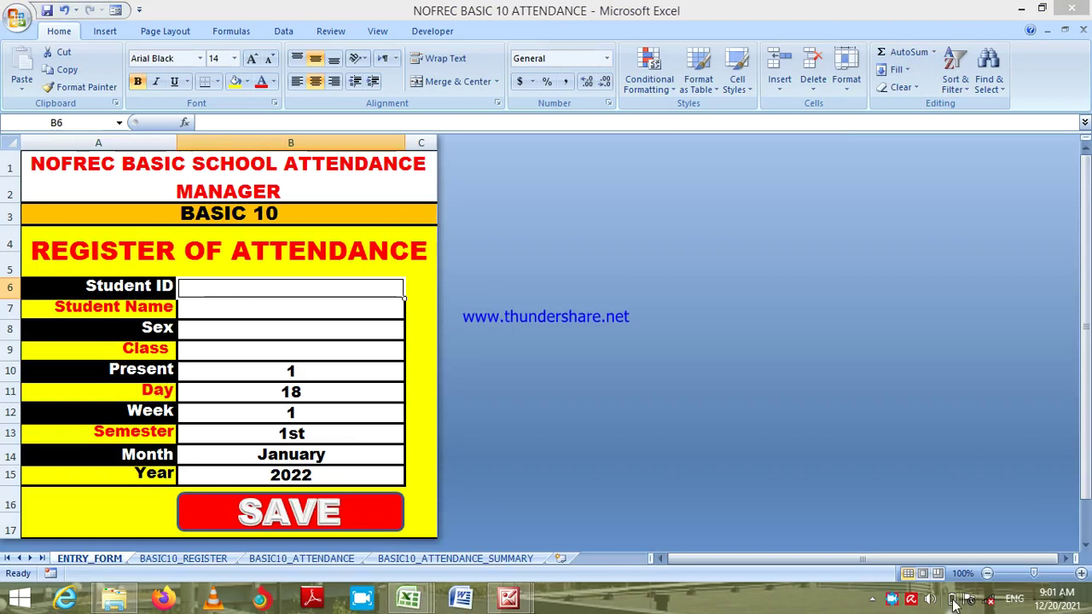
click(318, 557)
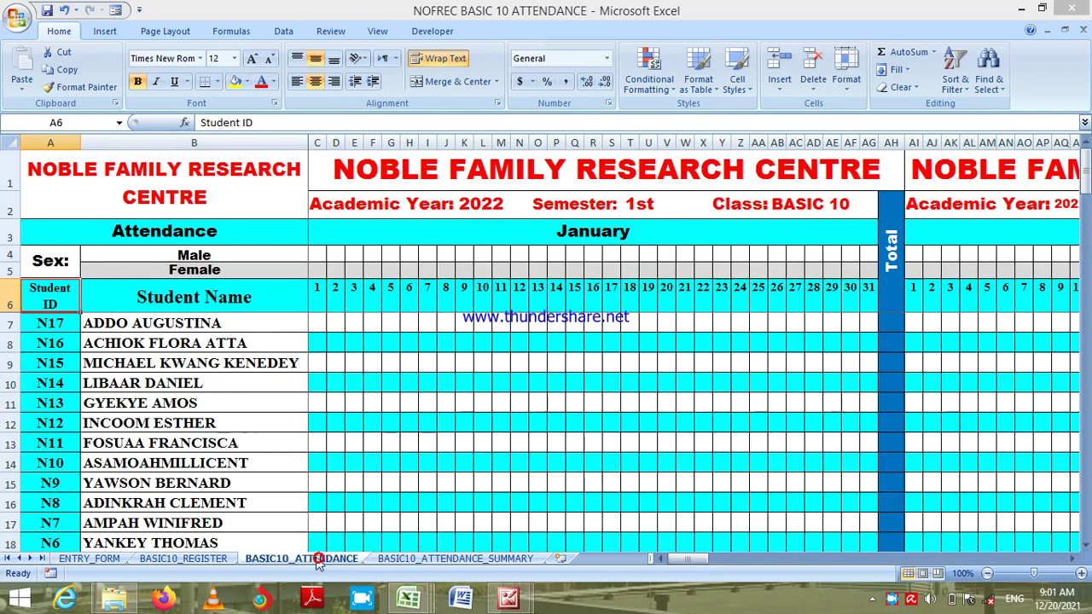
Clear all student IDs, A7:A23, from the Basic 10 attendance sheet and return to cell A7.
click(44, 323)
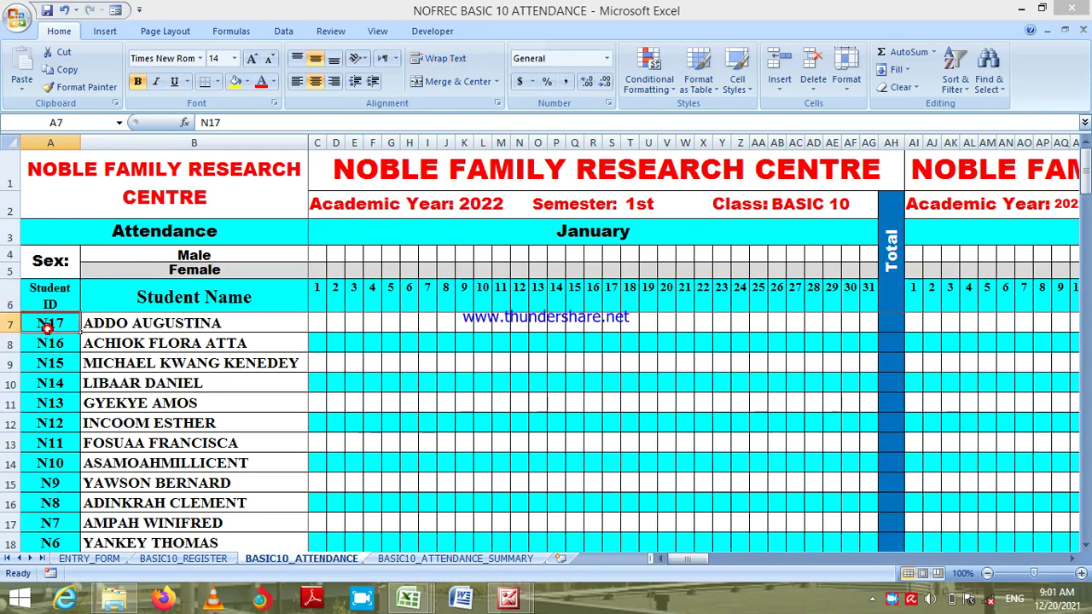
key(shift+Down)
key(shift+Down)
key(shift+Down)
key(shift+Down)
key(shift+Down)
key(shift+Down)
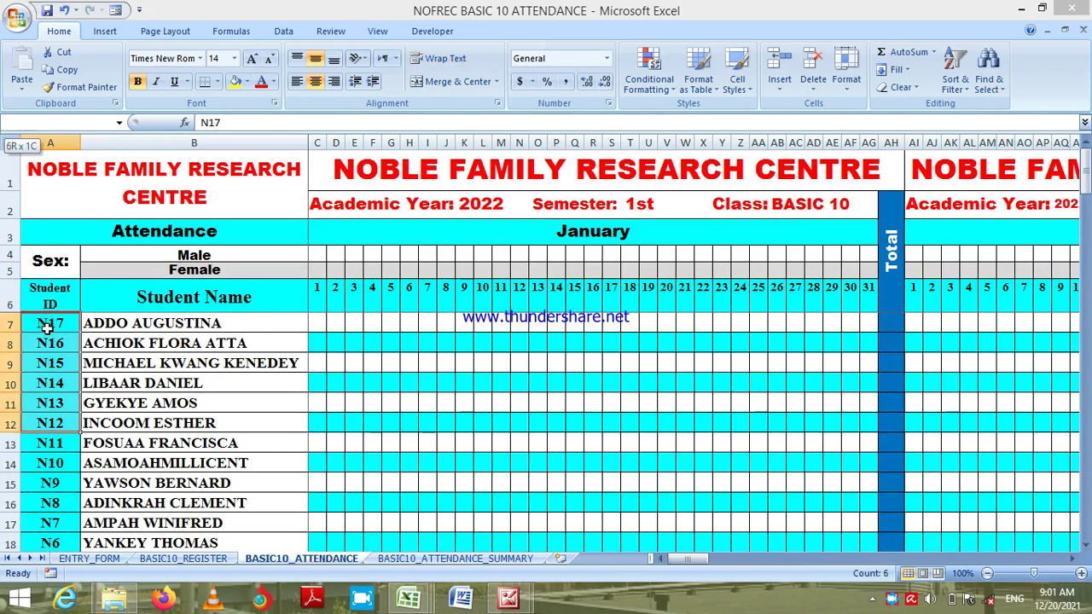
key(shift+Down)
key(shift+Down)
key(shift+Down)
key(shift+Down)
key(shift+Down)
key(shift+Down)
key(shift+Down)
key(shift+Down)
key(shift+Down)
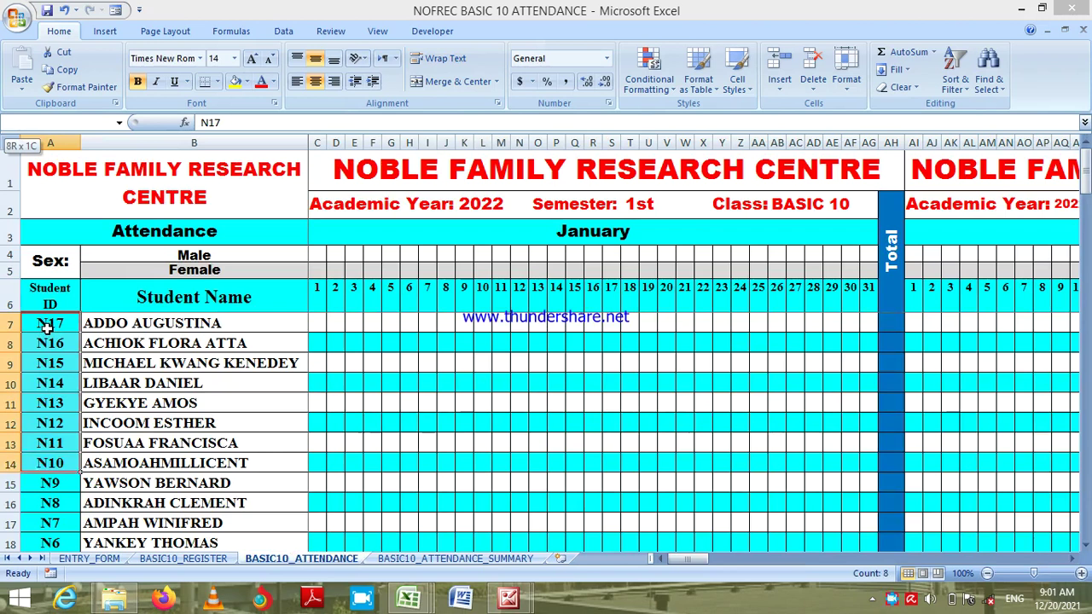
key(shift+Down)
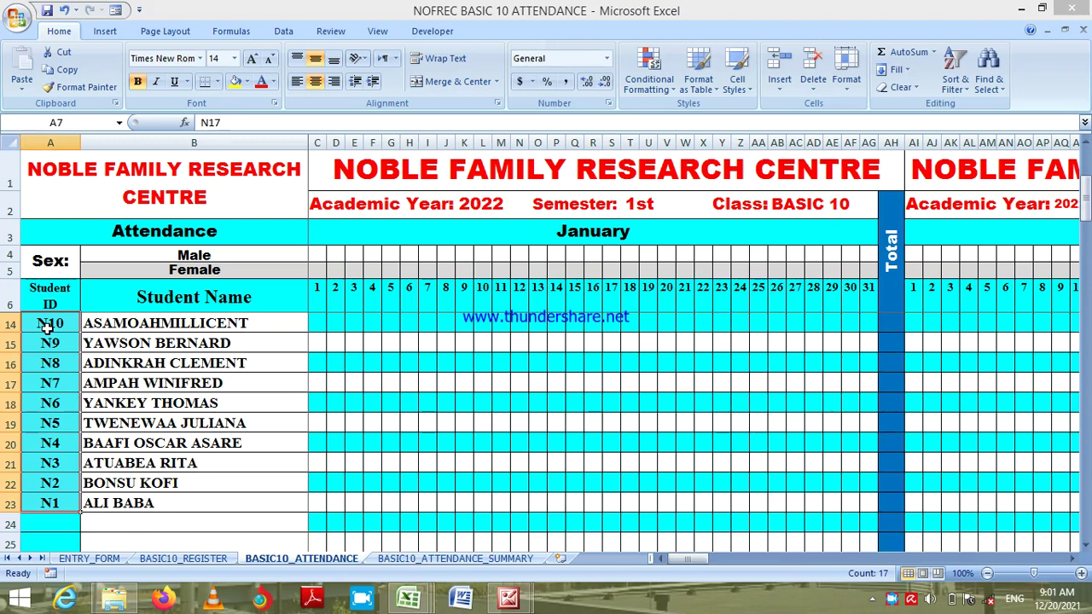
key(Delete)
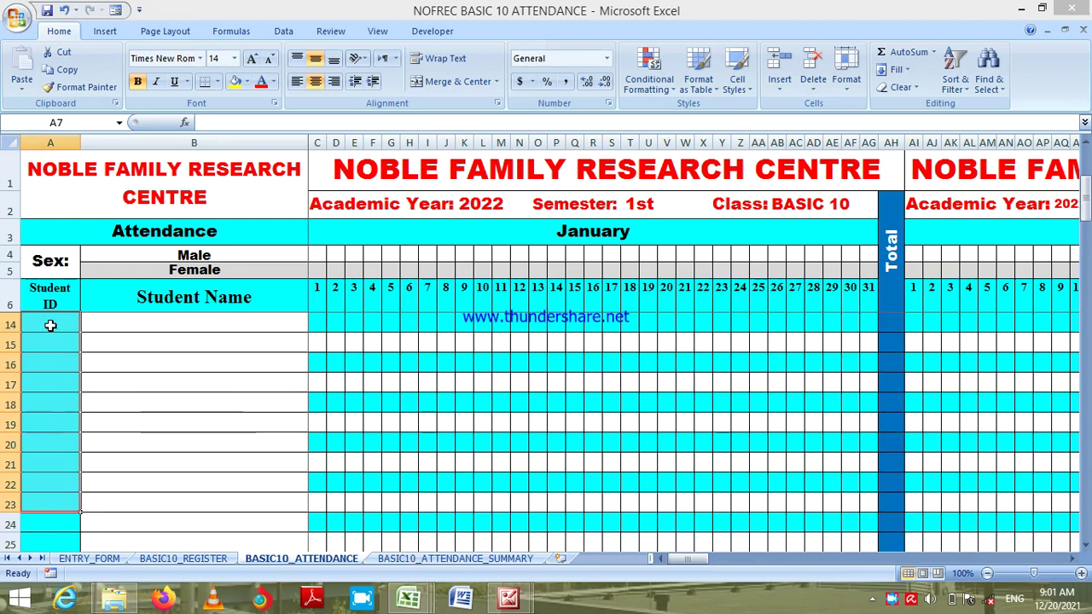
click(50, 305)
key(Down)
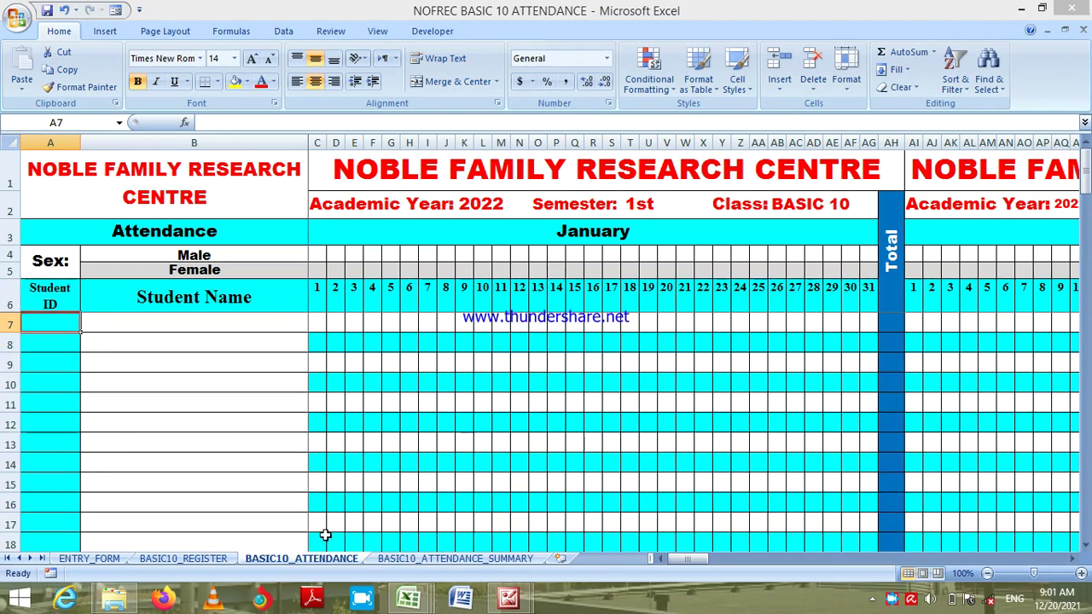
Switch back to the NOFREC BASIC SCHOOL MANAGER workbook and open the Basic 9 attendance register.
mouse_move(418, 602)
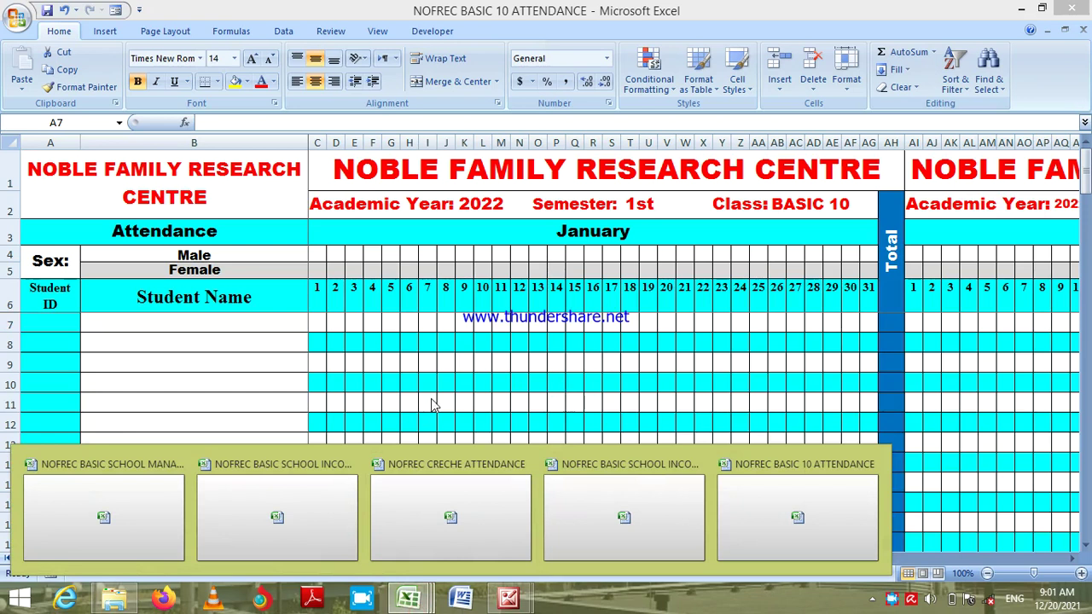
click(193, 356)
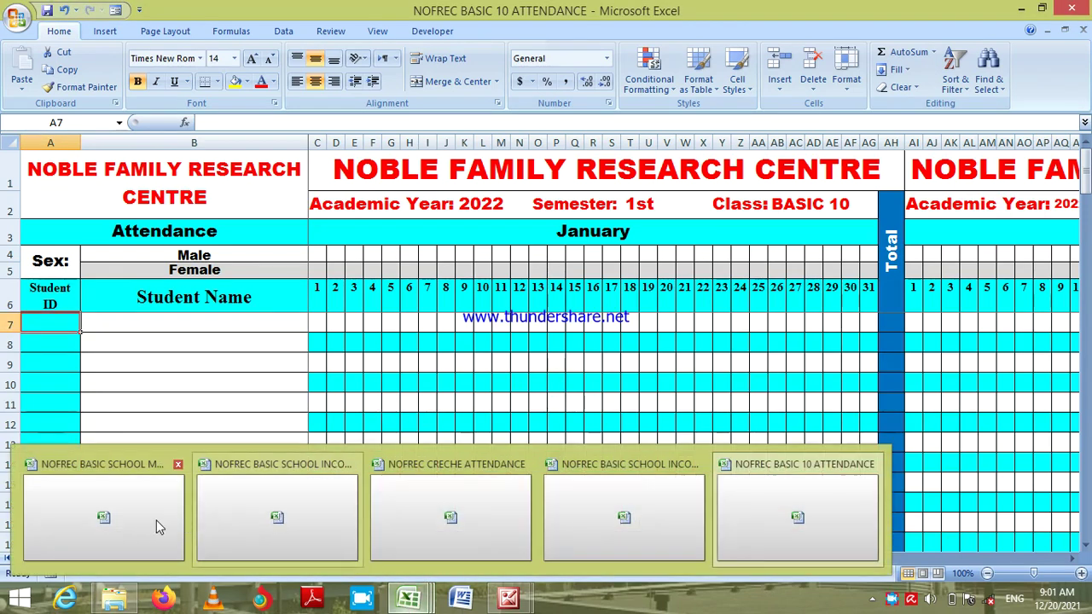
click(149, 519)
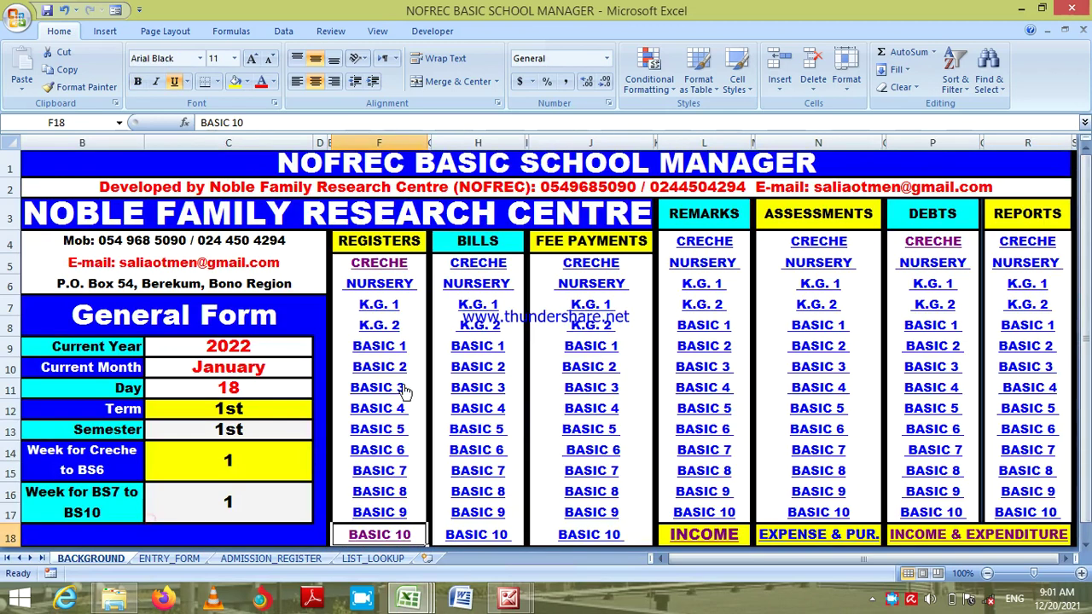
click(381, 513)
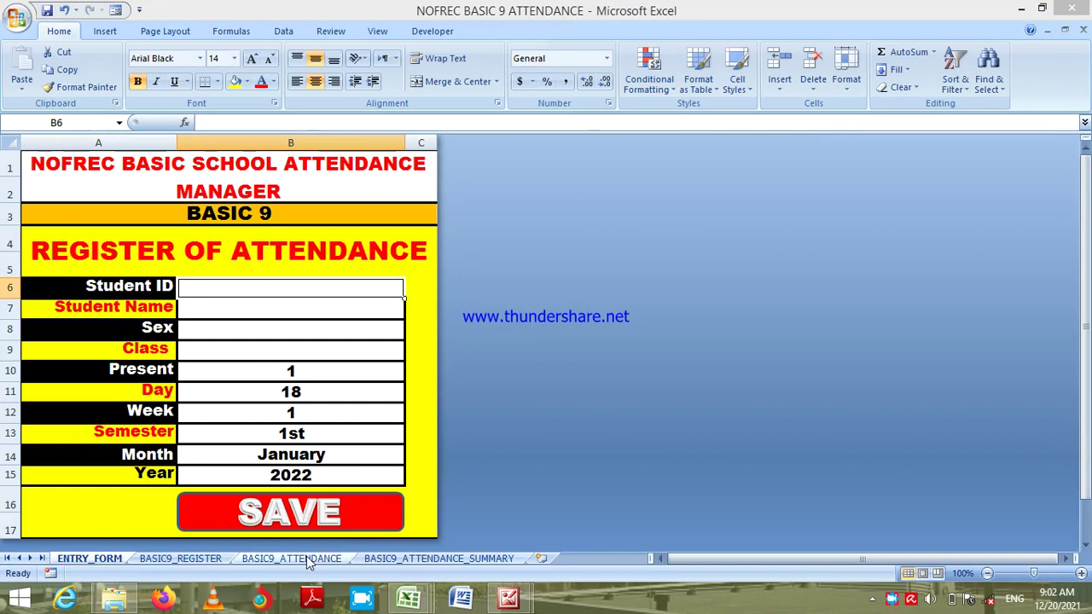
Copy all student IDs, A7:A27, from the BASIC9_ATTENDANCE sheet of the Basic 9 register.
click(290, 558)
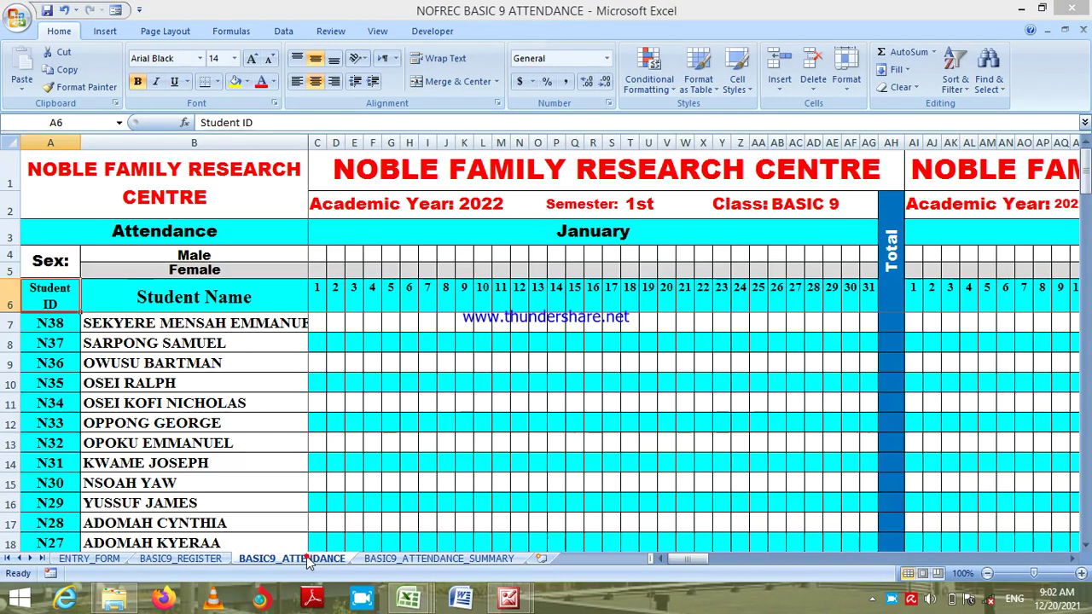
click(55, 324)
key(shift+Down)
key(shift+Down)
key(shift+Down)
key(shift+Down)
key(shift+Down)
key(shift+Down)
key(shift+Down)
key(shift+Down)
key(shift+Down)
key(shift+Down)
key(shift+Down)
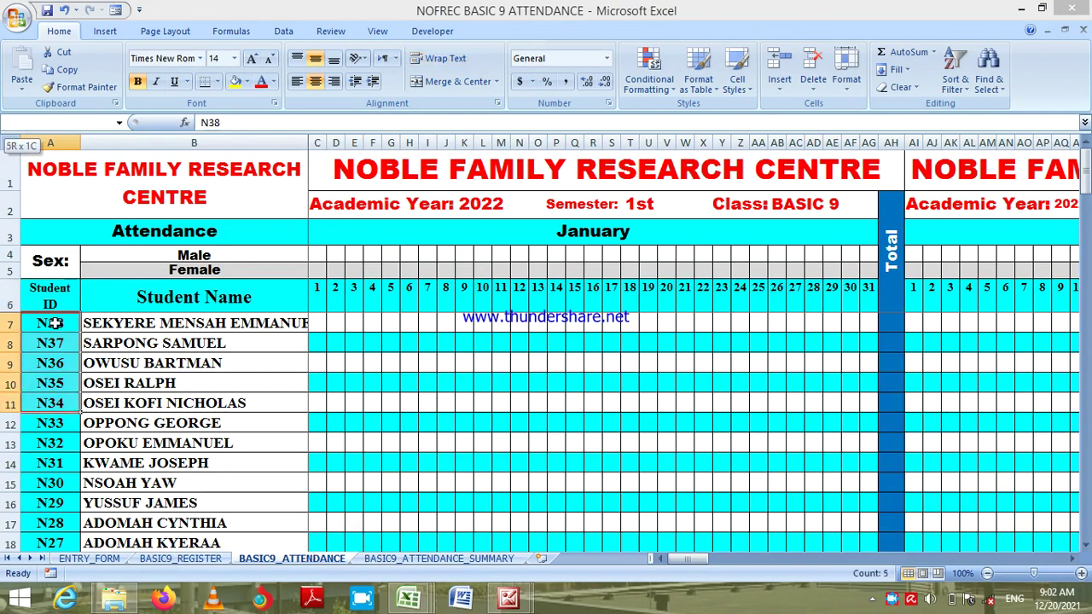
key(shift+Down)
key(shift+Down)
key(shift+Down)
key(shift+Down)
key(shift+Down)
key(shift+Down)
key(shift+Down)
key(shift+Down)
key(shift+Down)
key(shift+Down)
key(shift+Down)
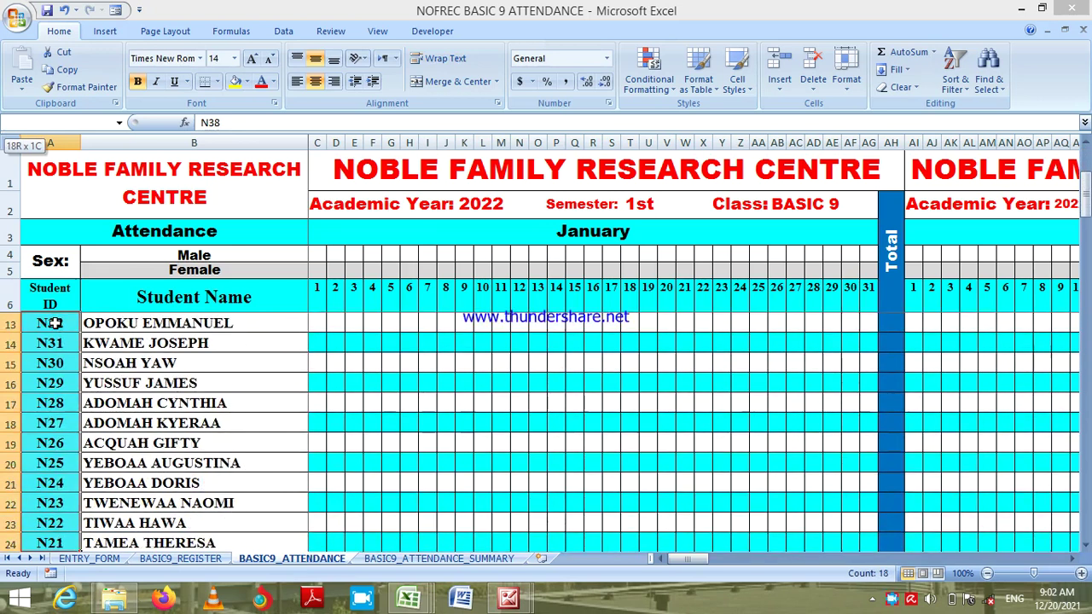
key(shift+Up)
key(shift+Up)
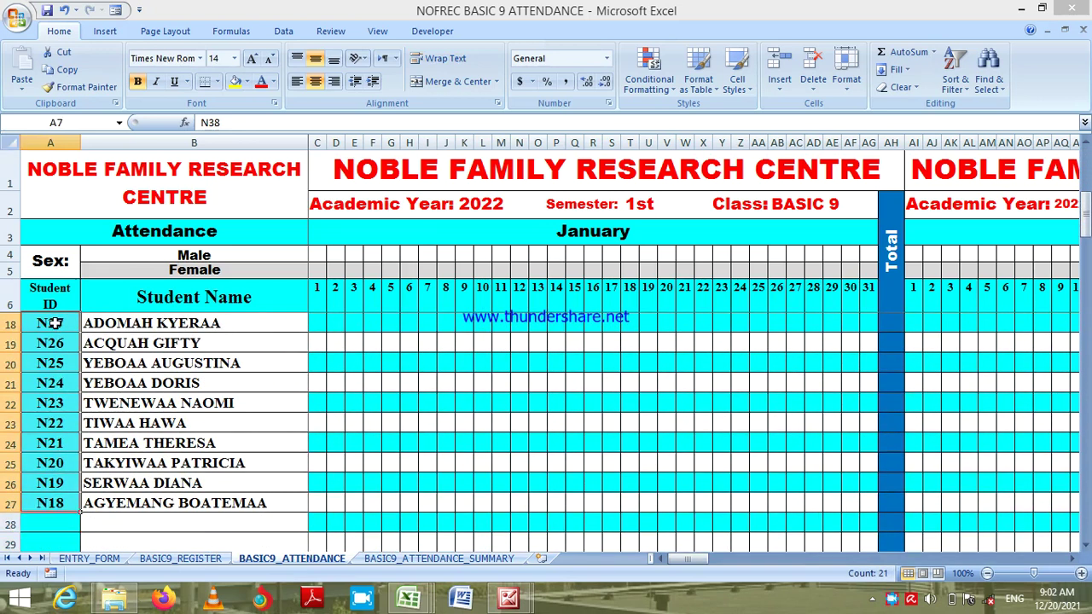
key(ctrl+c)
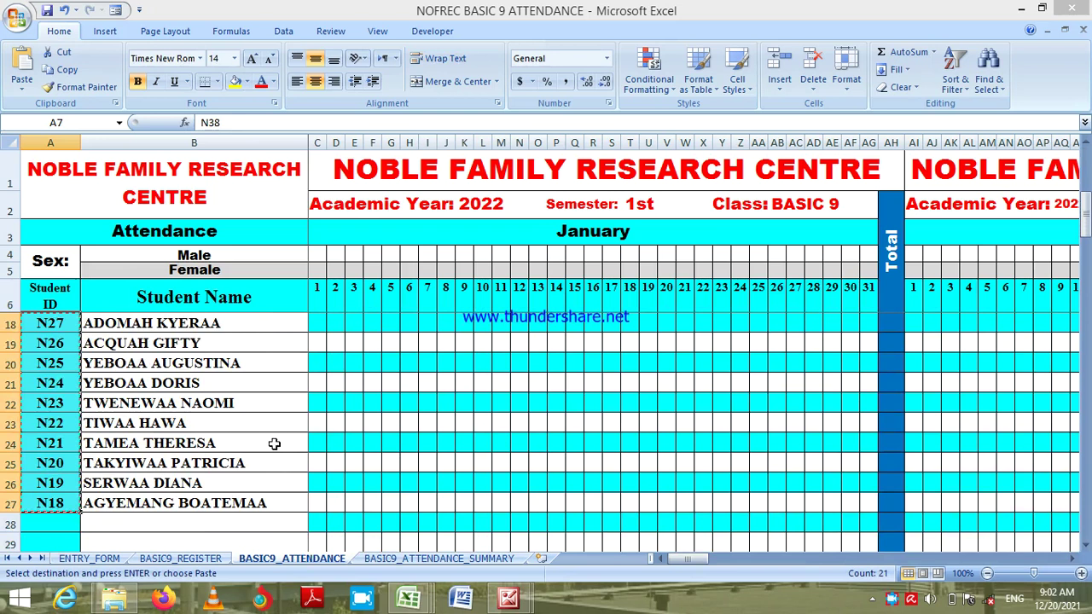
Switch to the NOFREC BASIC 10 ATTENDANCE workbook and paste the copied Basic 9 student IDs into its attendance sheet from A7.
mouse_move(419, 601)
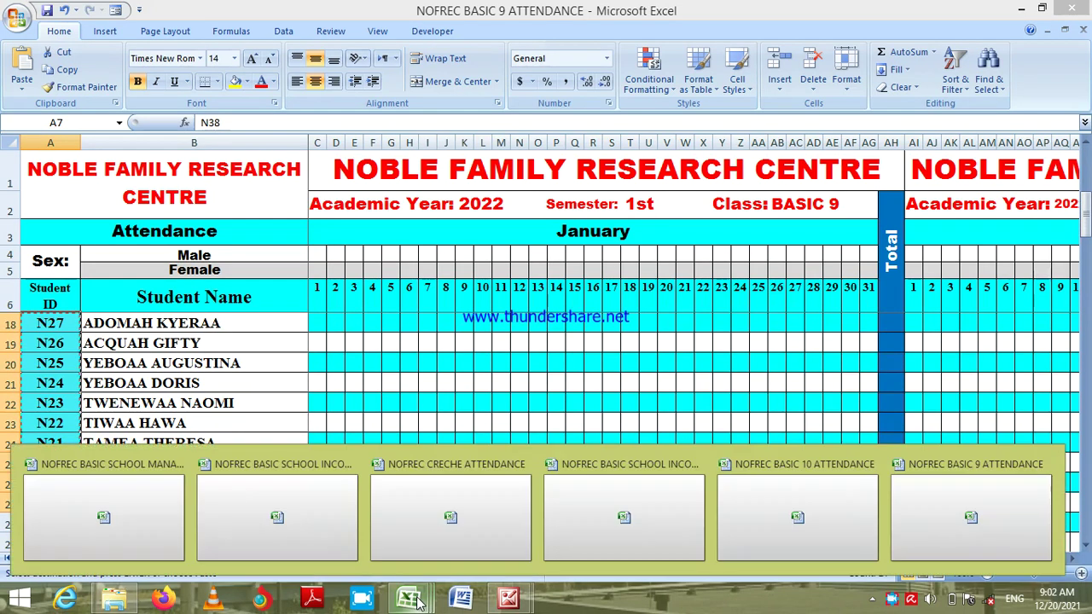
click(754, 518)
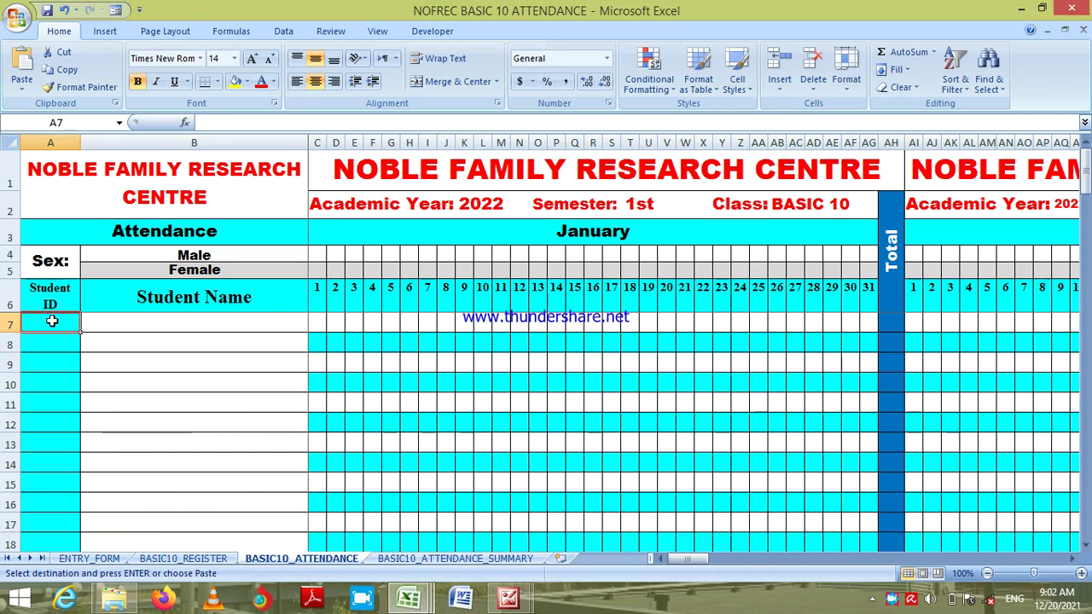
click(53, 322)
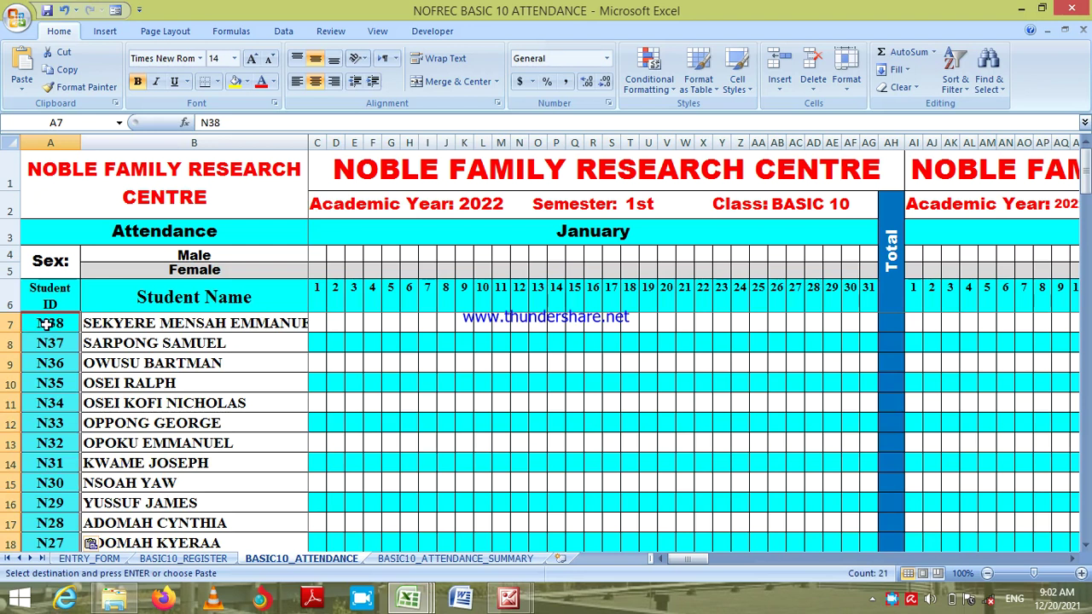
click(50, 324)
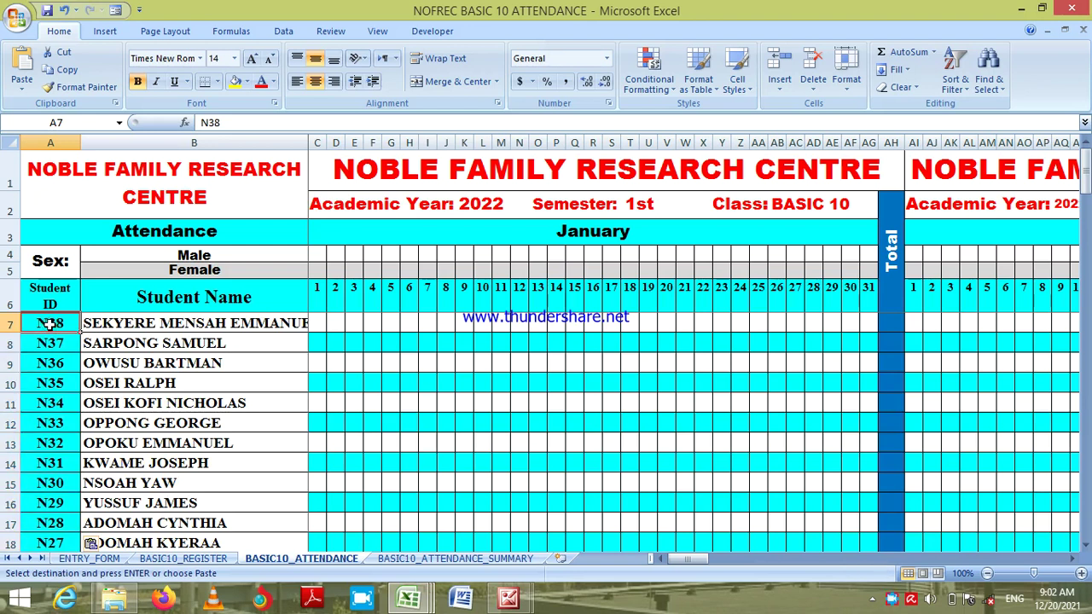
Return to the NOFREC BASIC 9 ATTENDANCE workbook, clear the student IDs in A7:A27 and go back to cell A7.
mouse_move(413, 605)
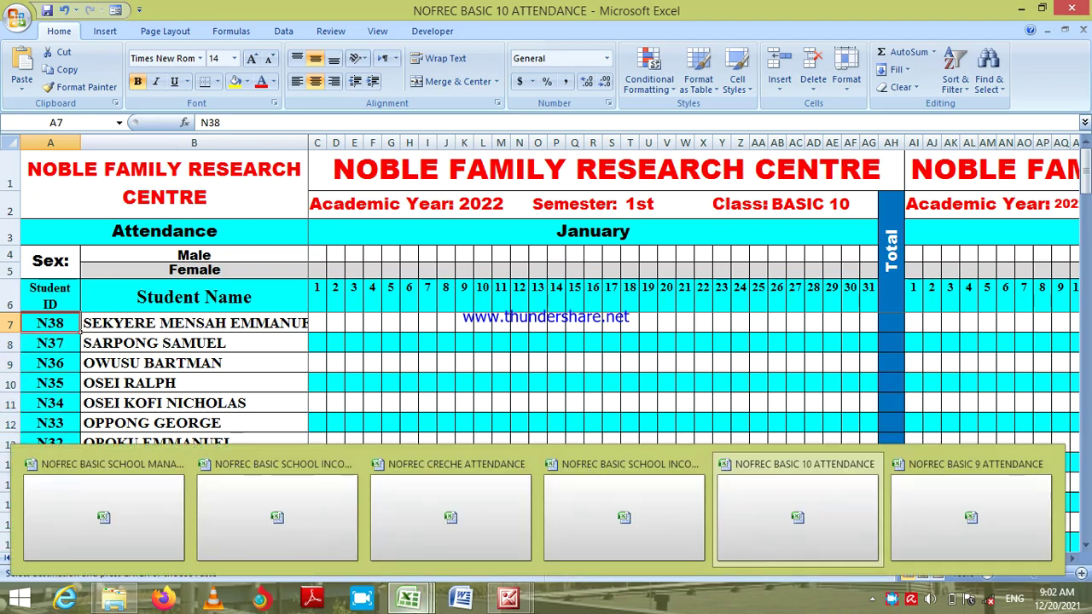
click(934, 522)
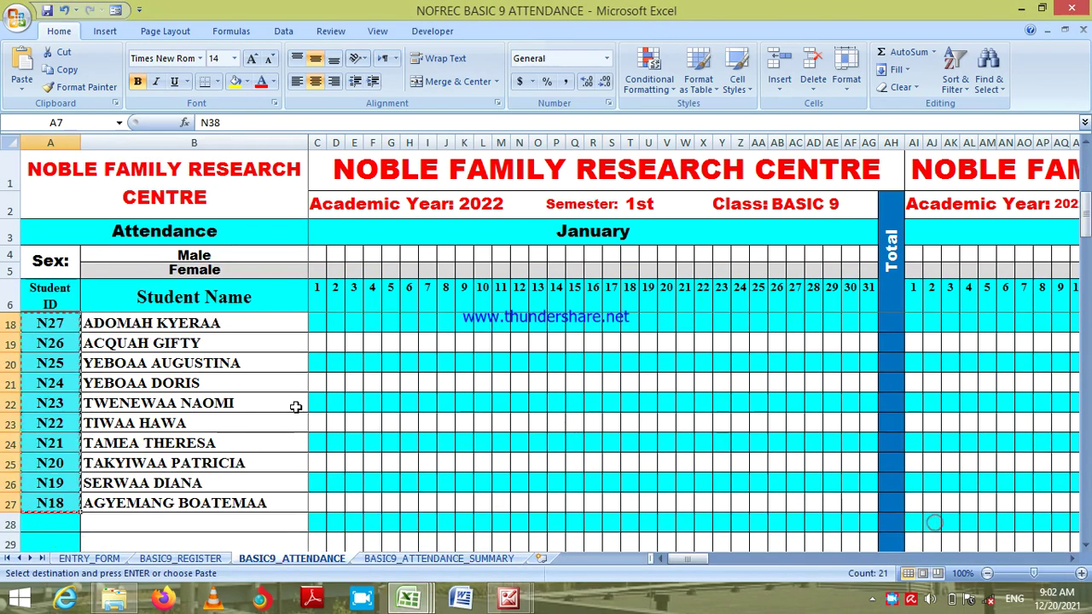
key(Delete)
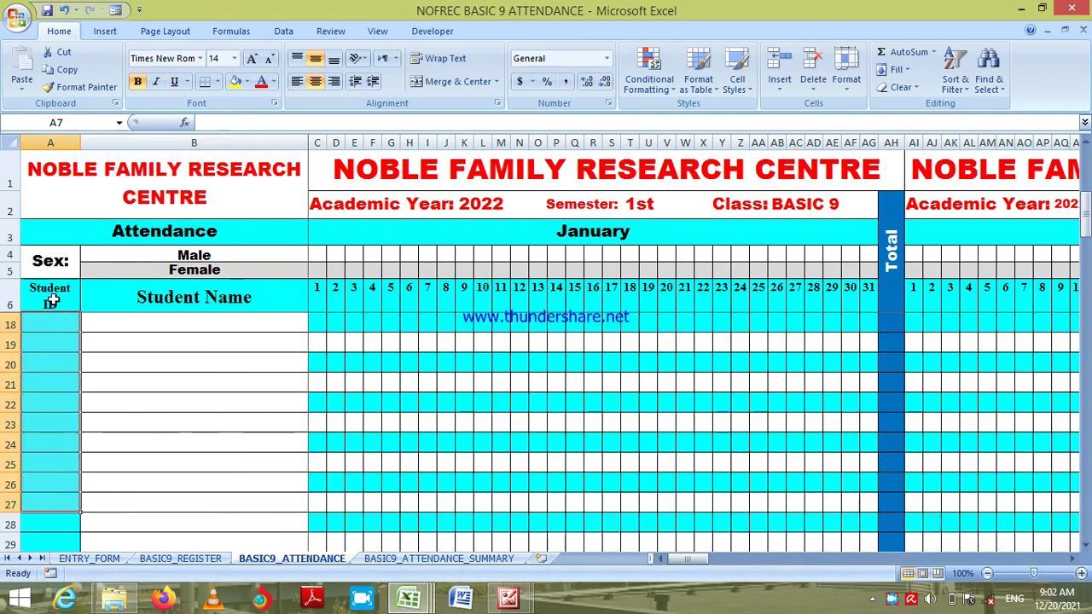
click(52, 297)
key(Down)
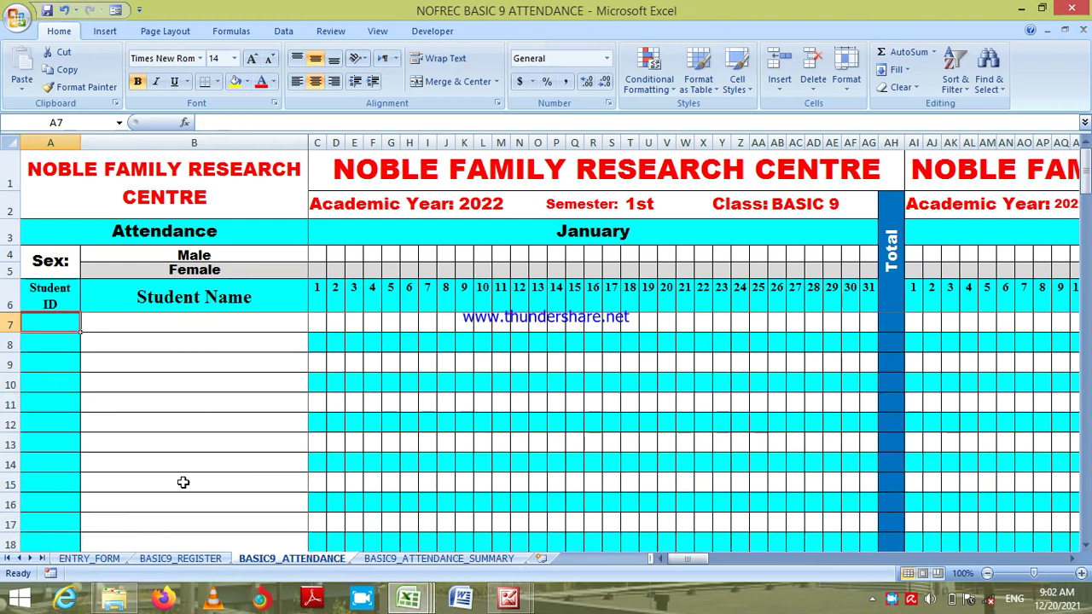
Show the Basic 9 register's ENTRY_FORM sheet and close the workbook, saving its changes.
click(99, 560)
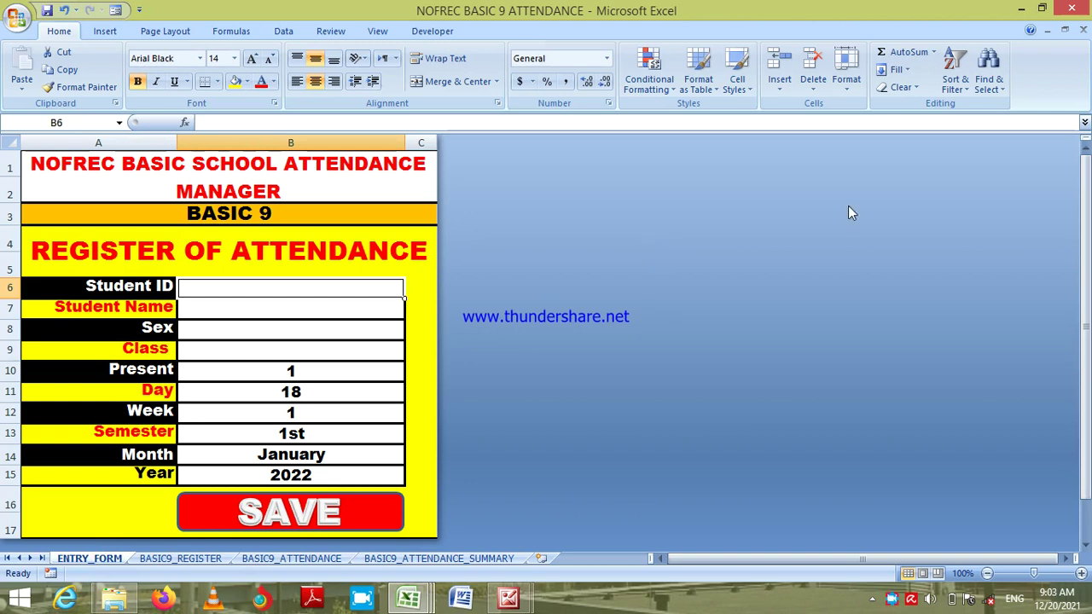
click(1073, 9)
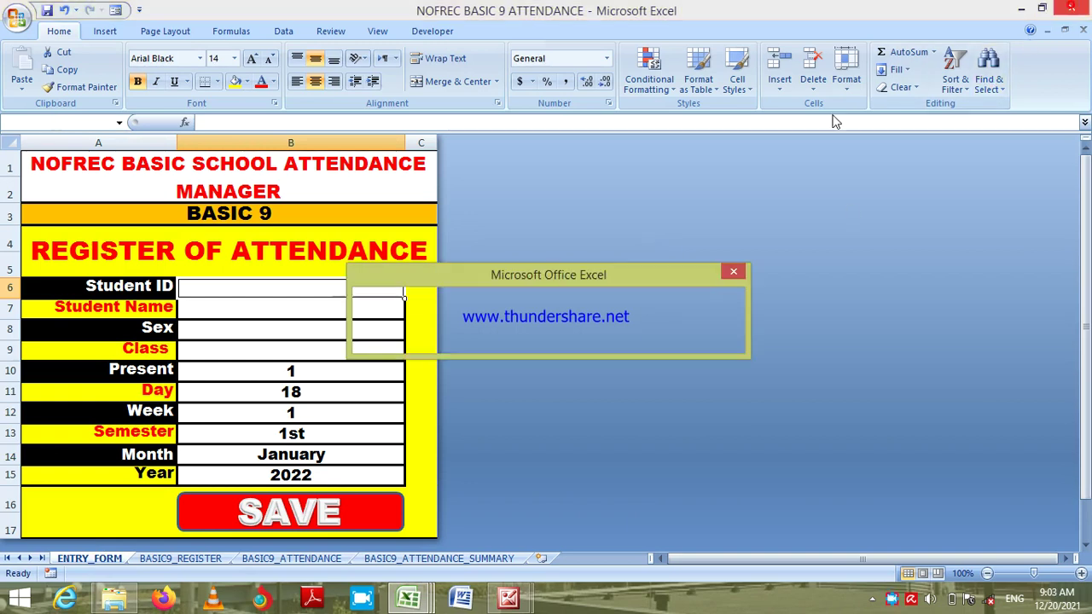
click(484, 340)
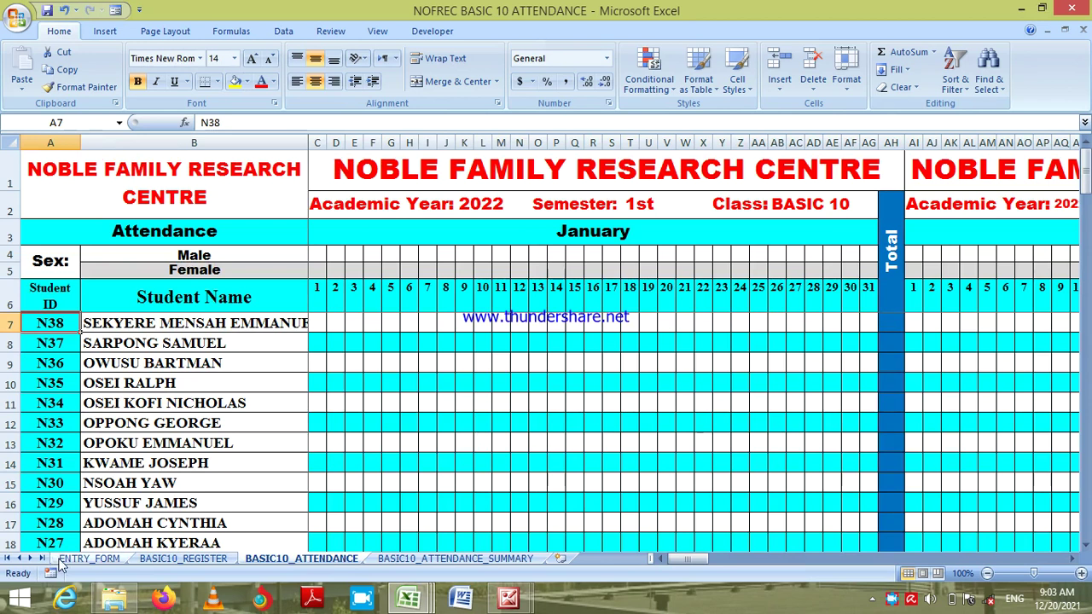
Show the Basic 10 register's ENTRY_FORM sheet and close the workbook, saving its changes.
click(86, 559)
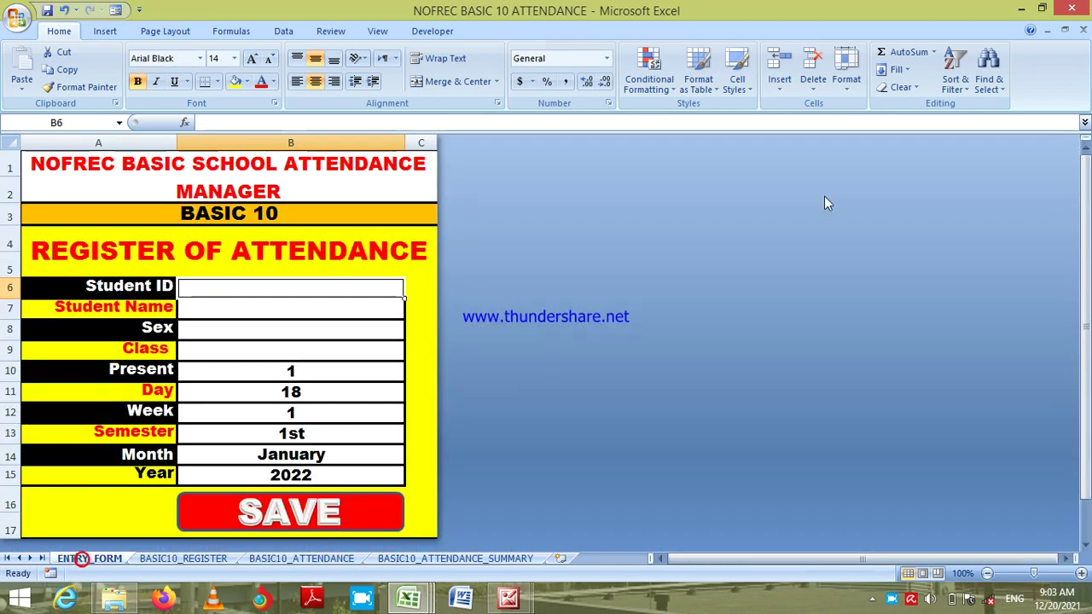
click(1071, 9)
click(483, 340)
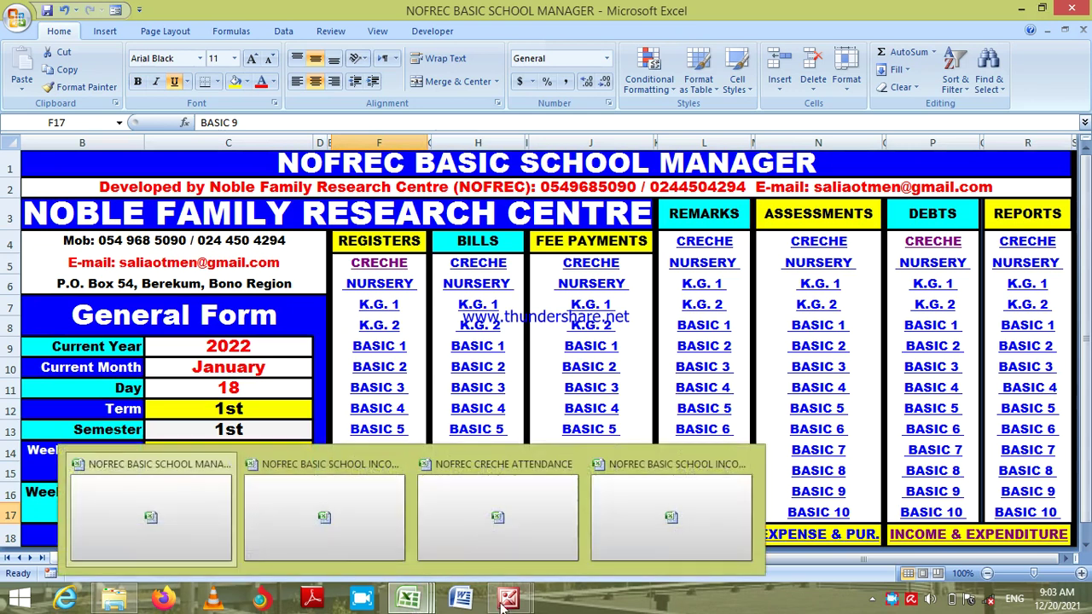
Switch to Microsoft Office Picture Manager, read the NOFREC BASIC SCHOOL MANAGER disclaimer image and close it.
mouse_move(505, 602)
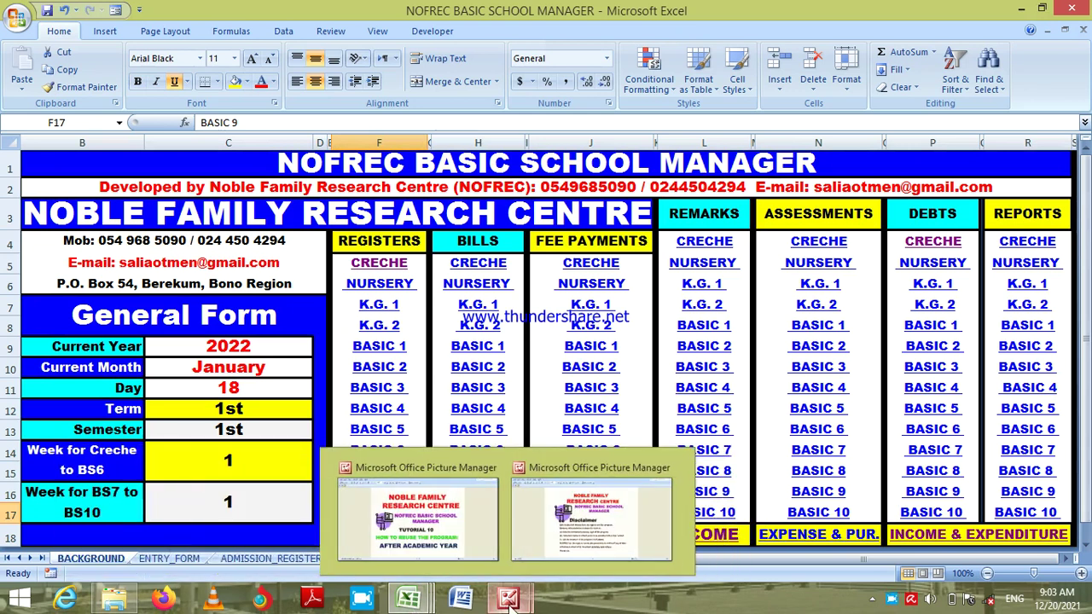
click(568, 539)
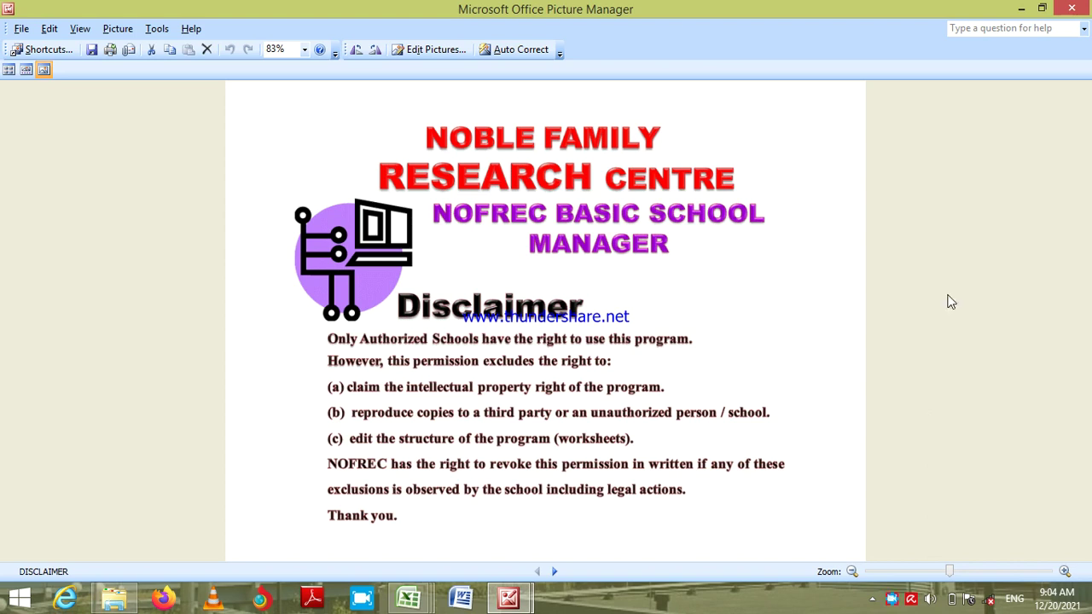
click(1073, 9)
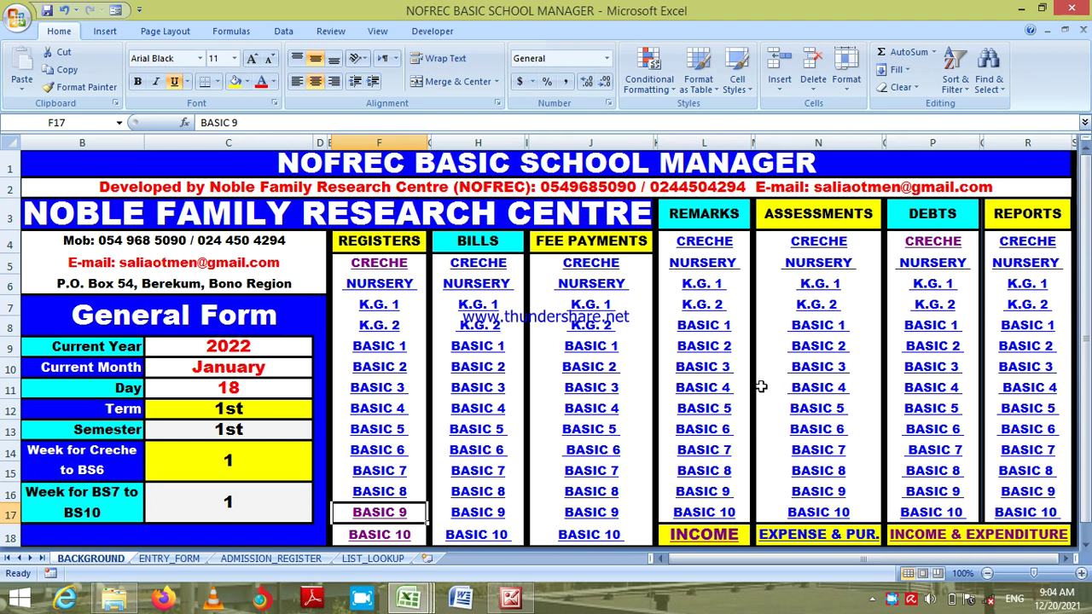
click(892, 600)
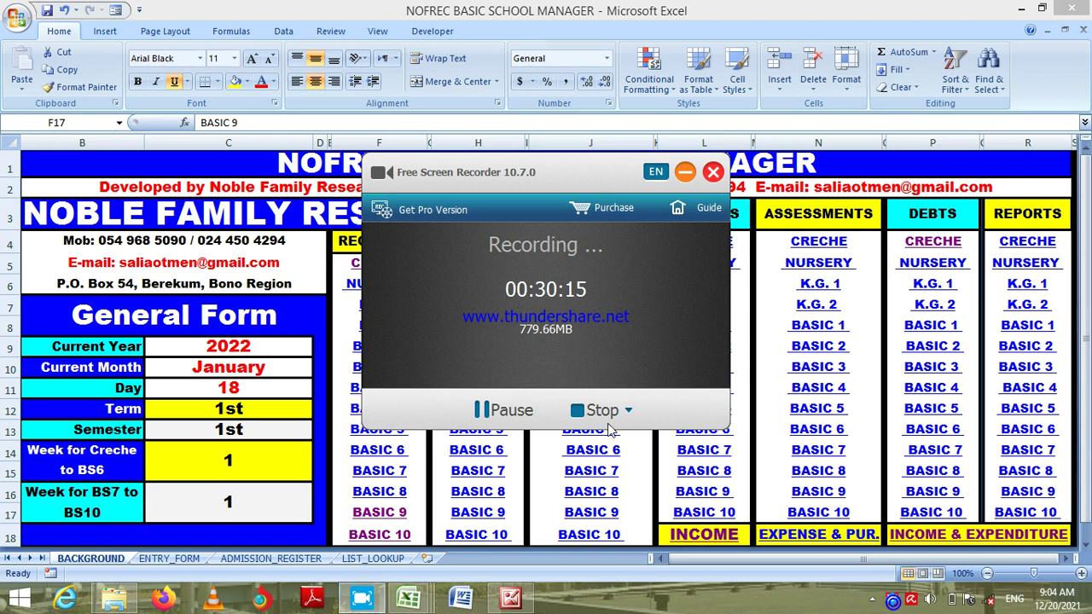